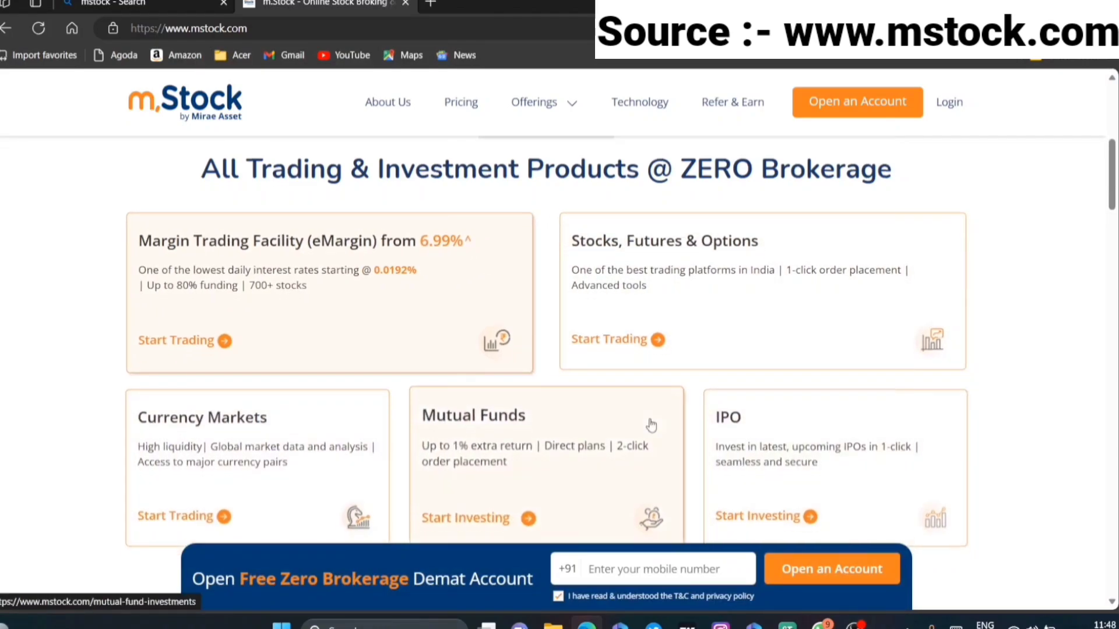
Look through the m.Stock home page's product offerings, zero-brokerage pricing and company statistics, highlighting the brokerage saved in the last three months.
scroll(649, 424, "down", 1)
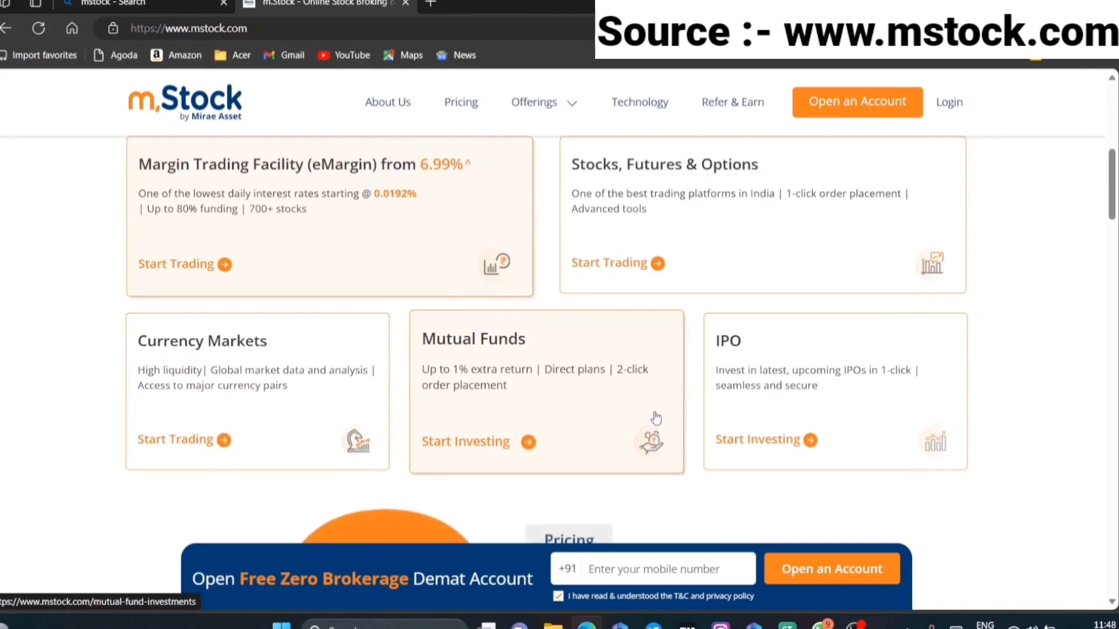
scroll(655, 417, "down", 4)
left_click_drag(557, 261, 762, 298)
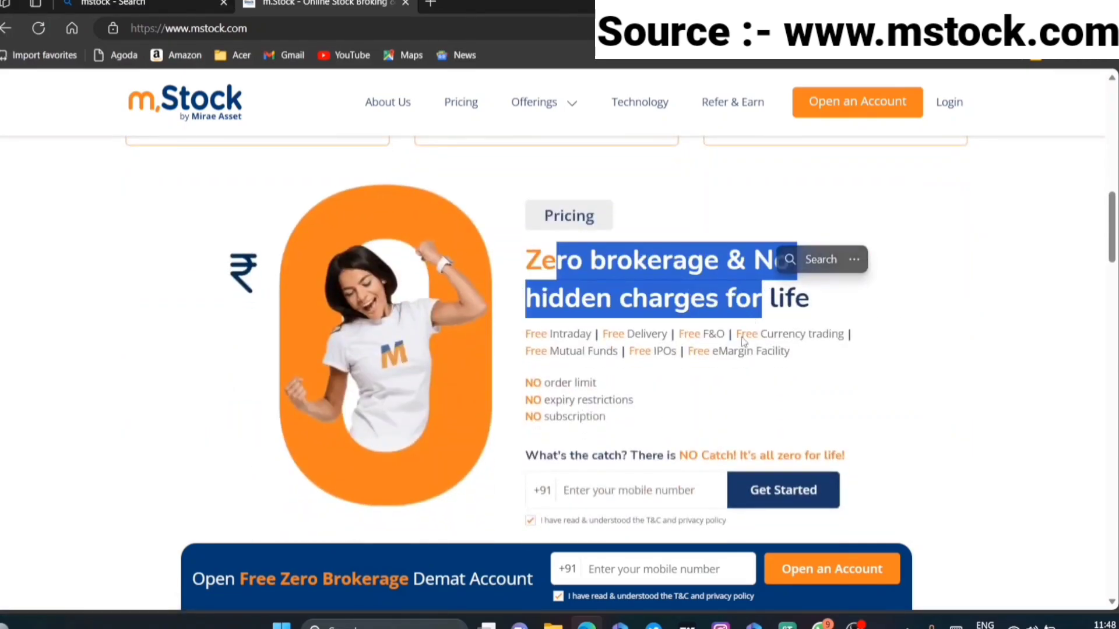
scroll(737, 377, "down", 6)
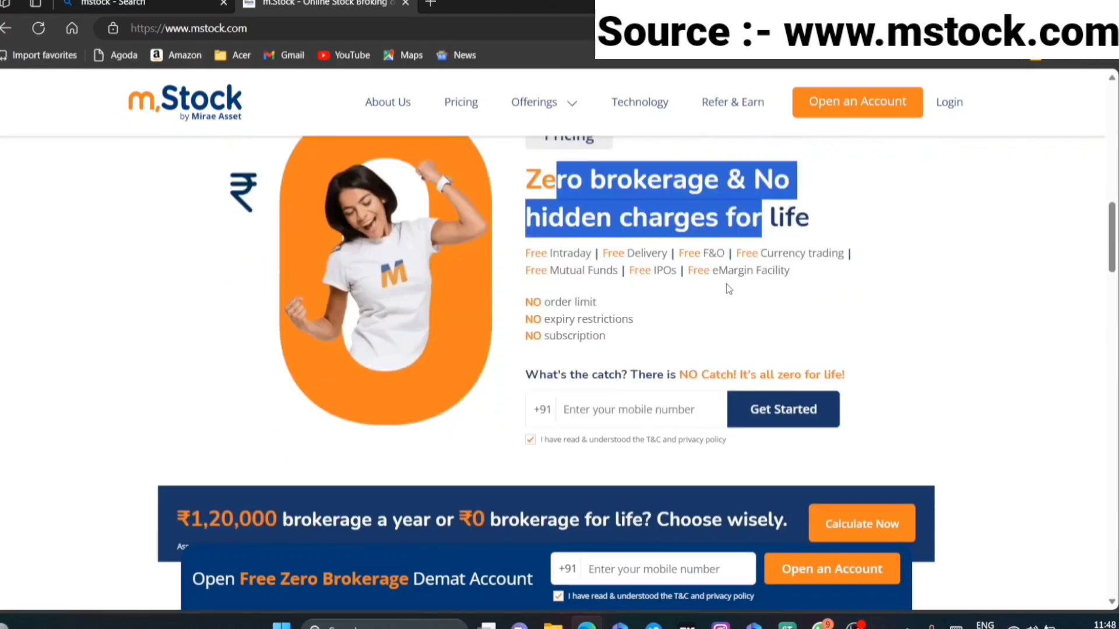
left_click_drag(793, 284, 910, 292)
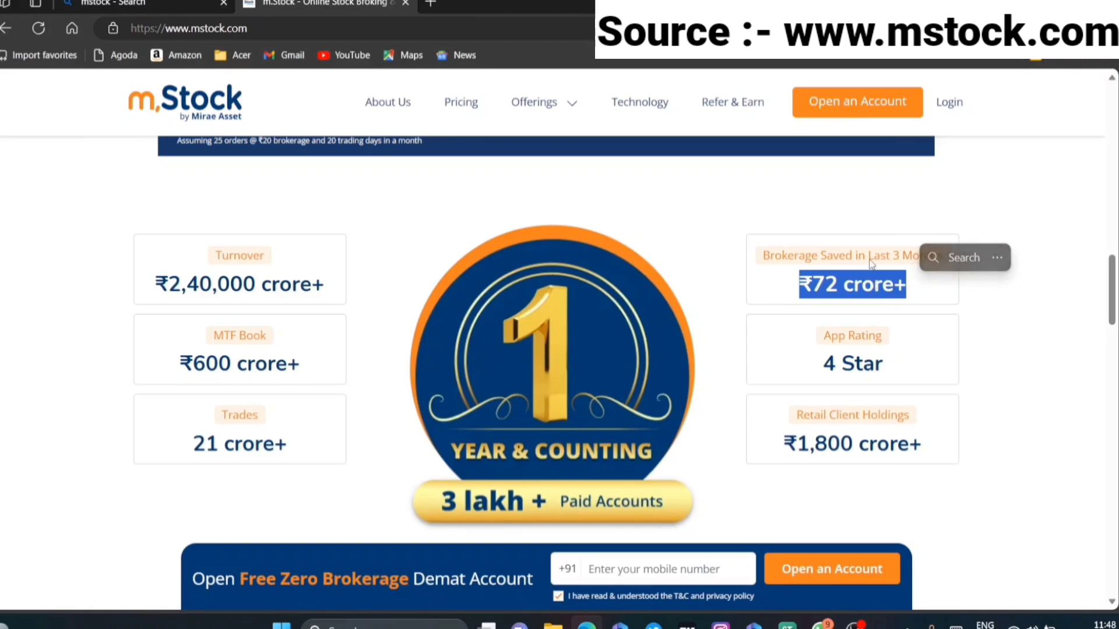
left_click_drag(874, 256, 942, 257)
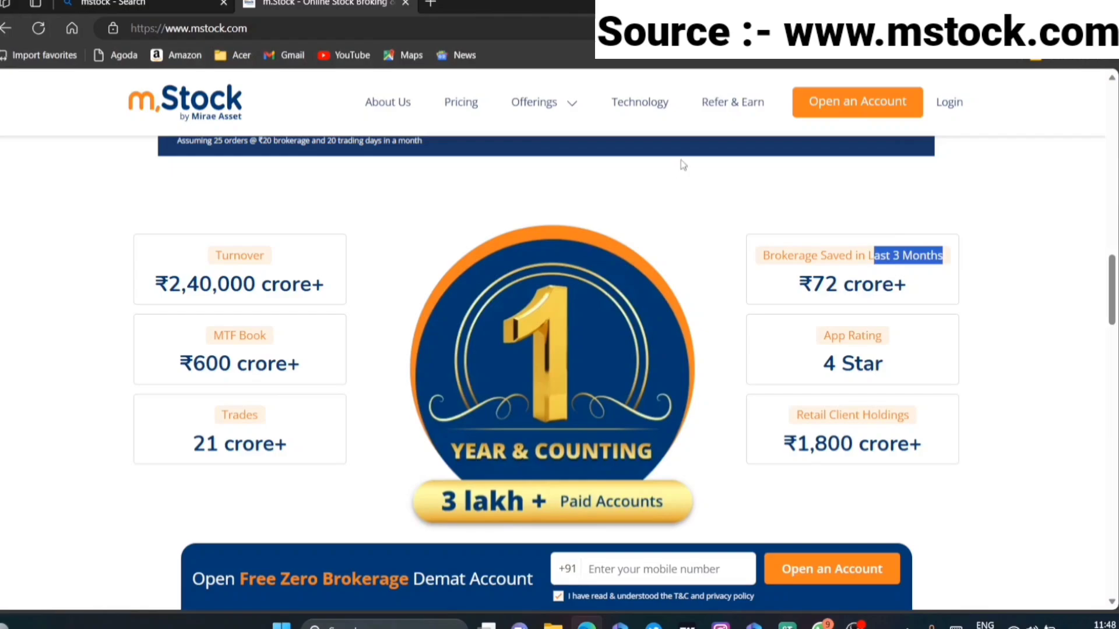
Open m.Stock's Technology page and review its sections on technical charts and super fast orders.
left_click(638, 106)
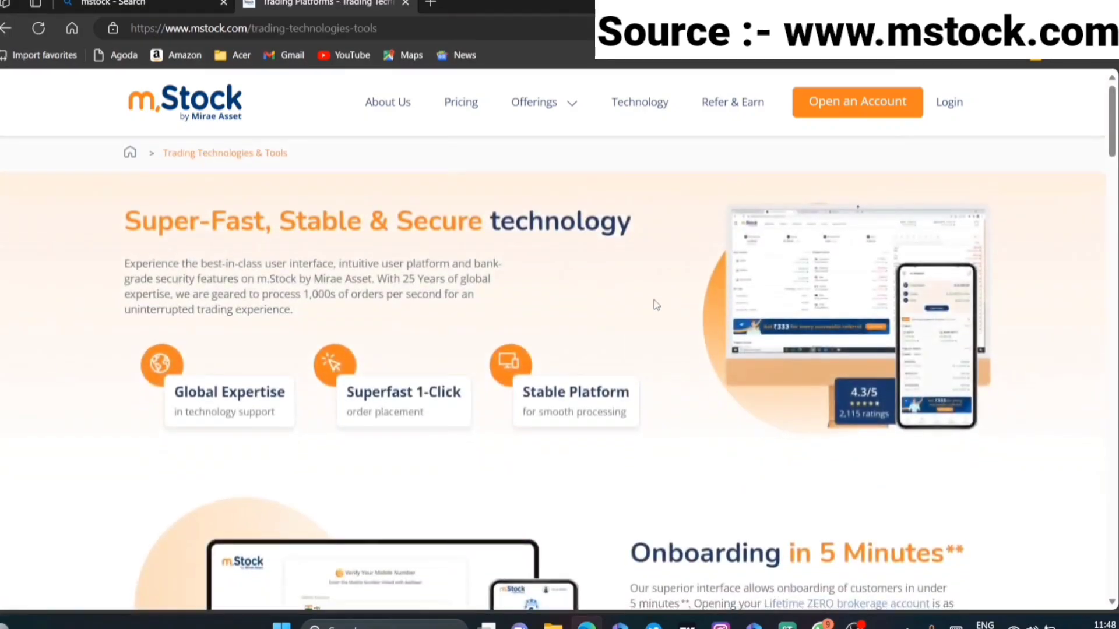
scroll(352, 235, "down", 15)
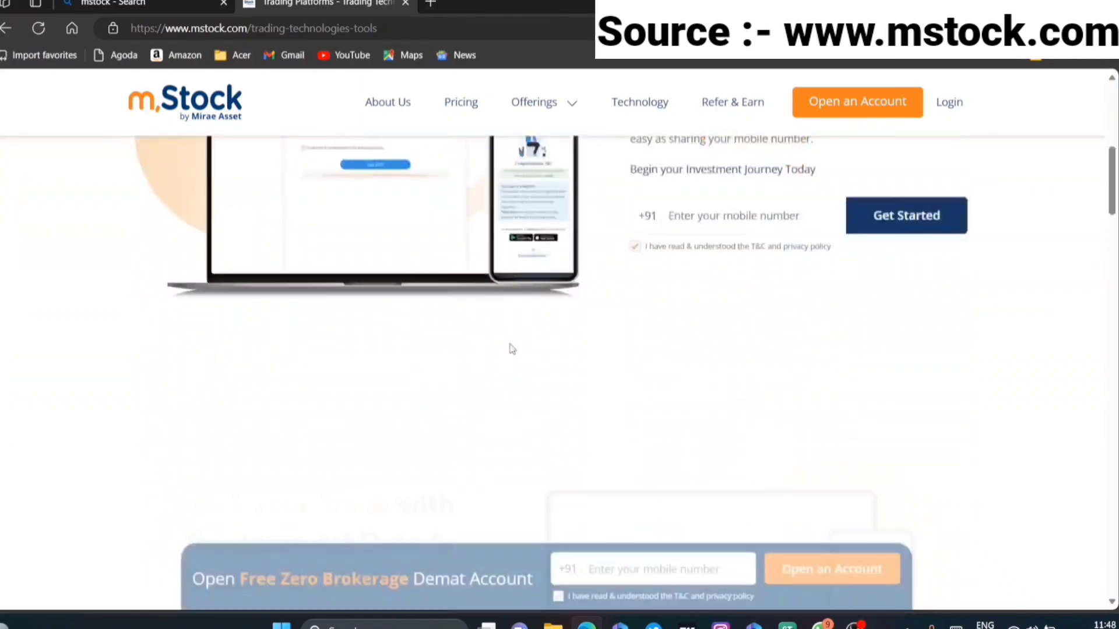
scroll(304, 241, "up", 3)
left_click_drag(250, 182, 452, 181)
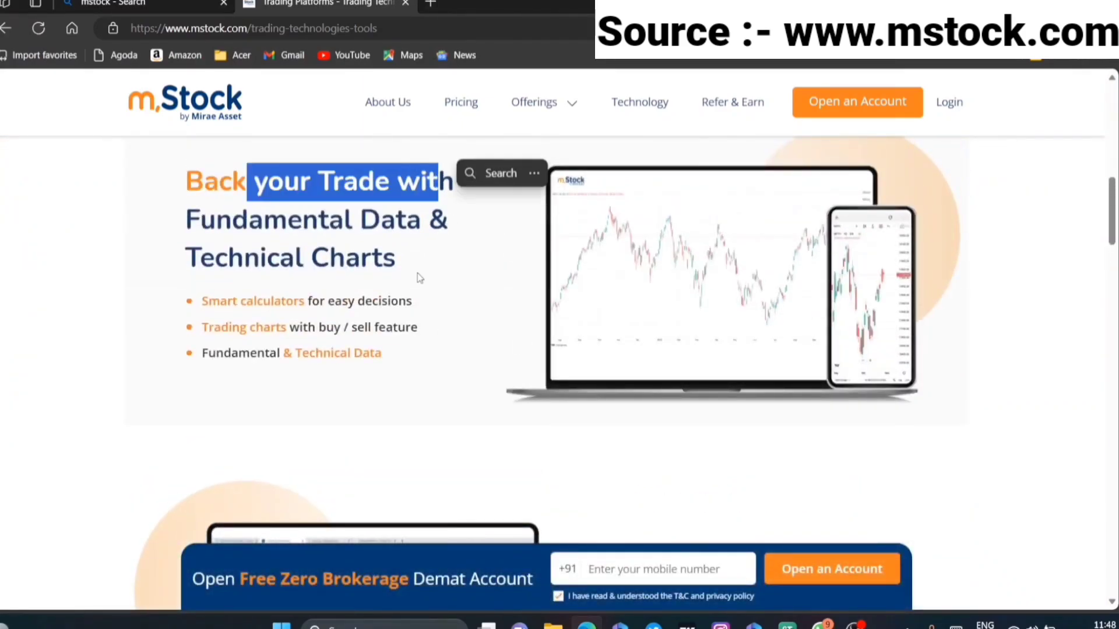
scroll(690, 288, "down", 5)
left_click_drag(630, 252, 860, 257)
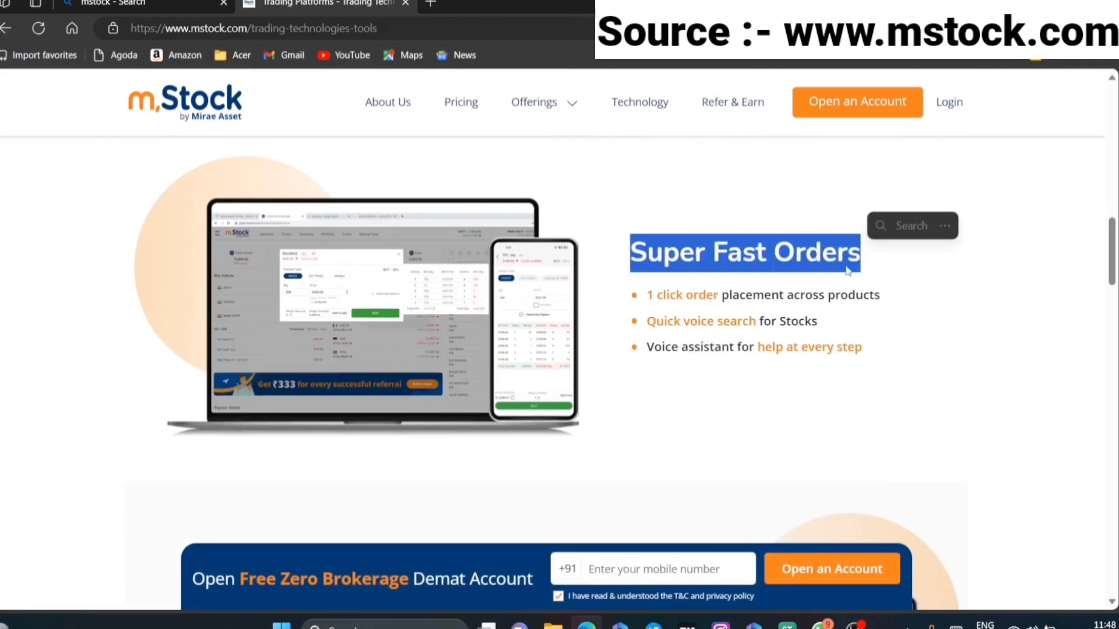
scroll(732, 380, "down", 5)
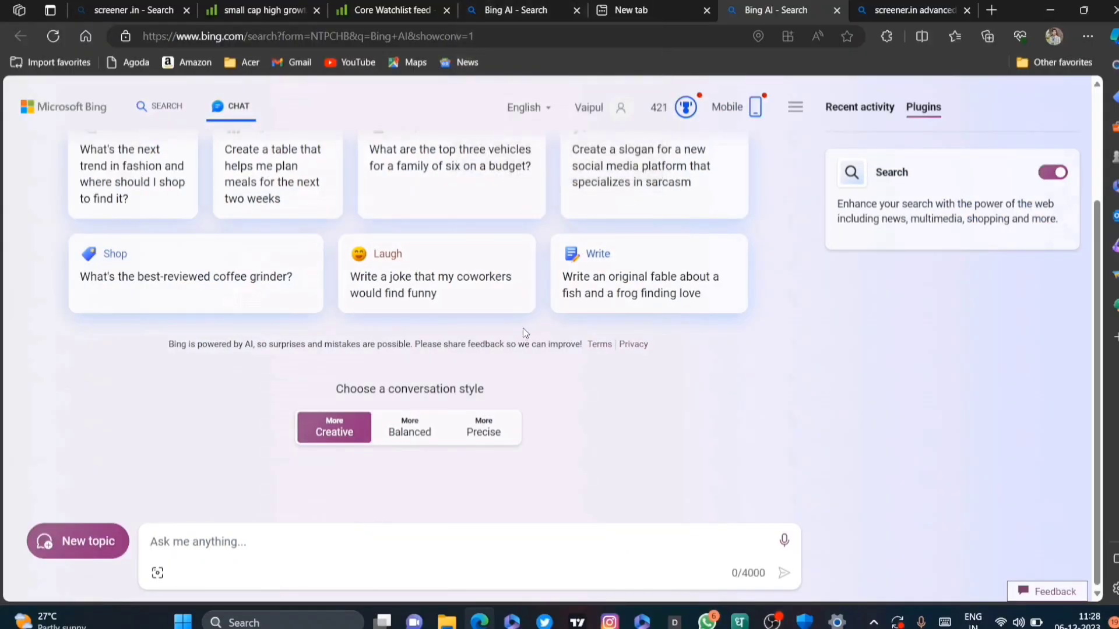
Switch to Screener, create a new stock screen and try out the keyword suggestions in its query, leaving the query empty.
left_click(343, 10)
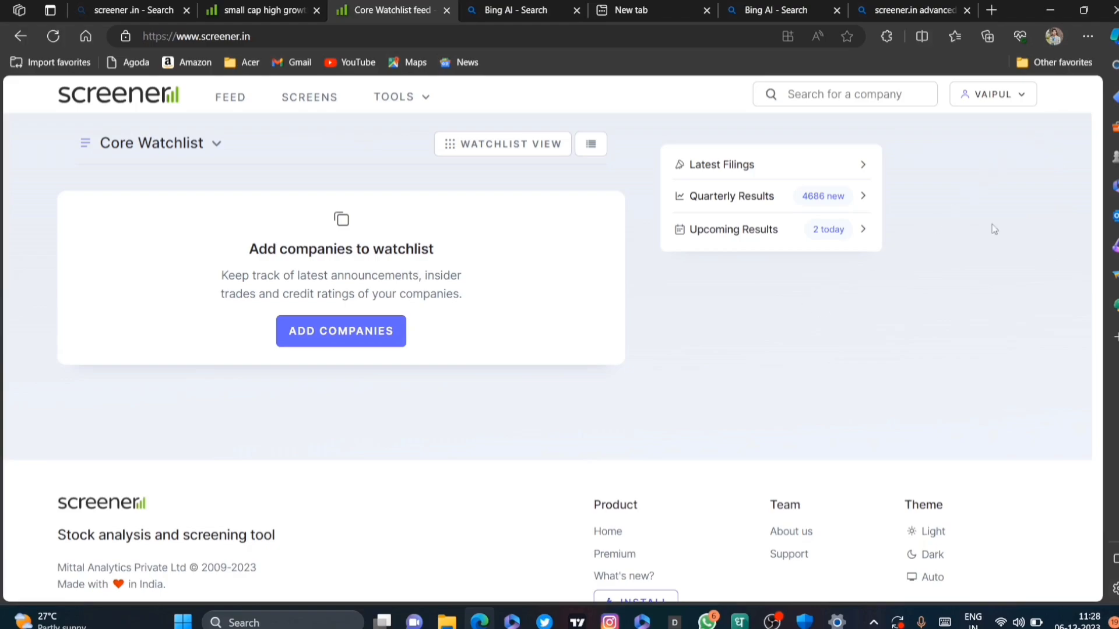
left_click(327, 110)
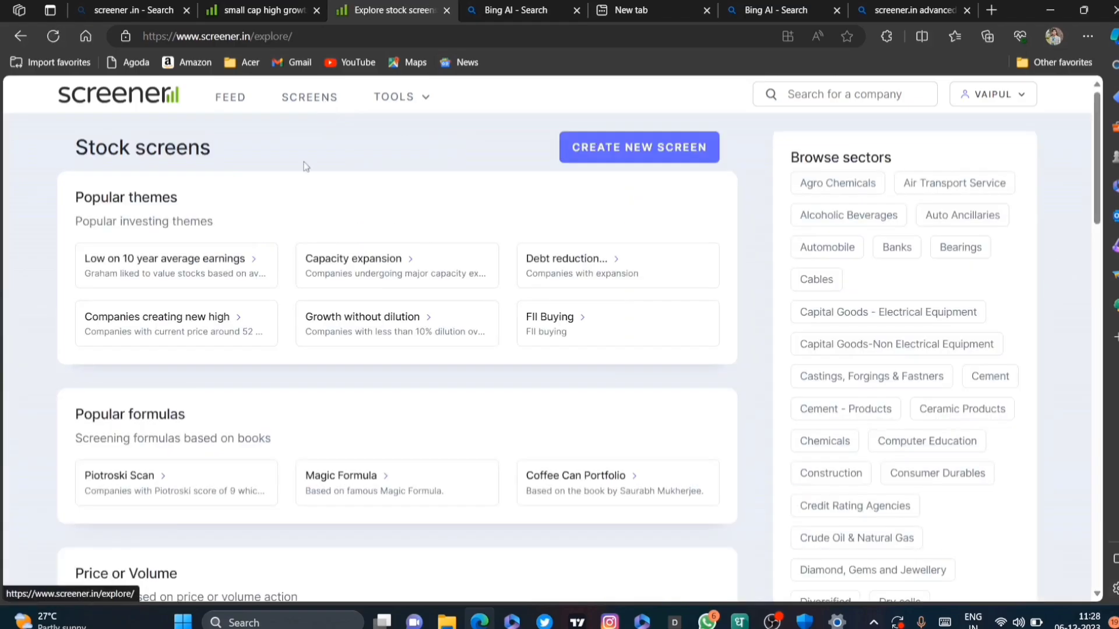
left_click(659, 158)
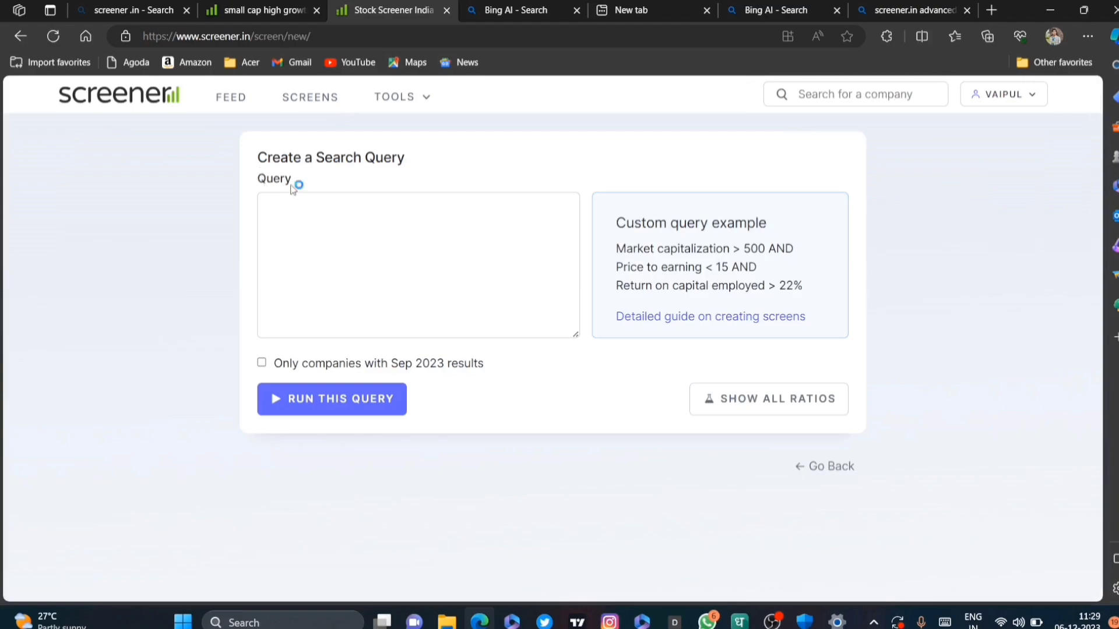
left_click_drag(324, 178, 258, 178)
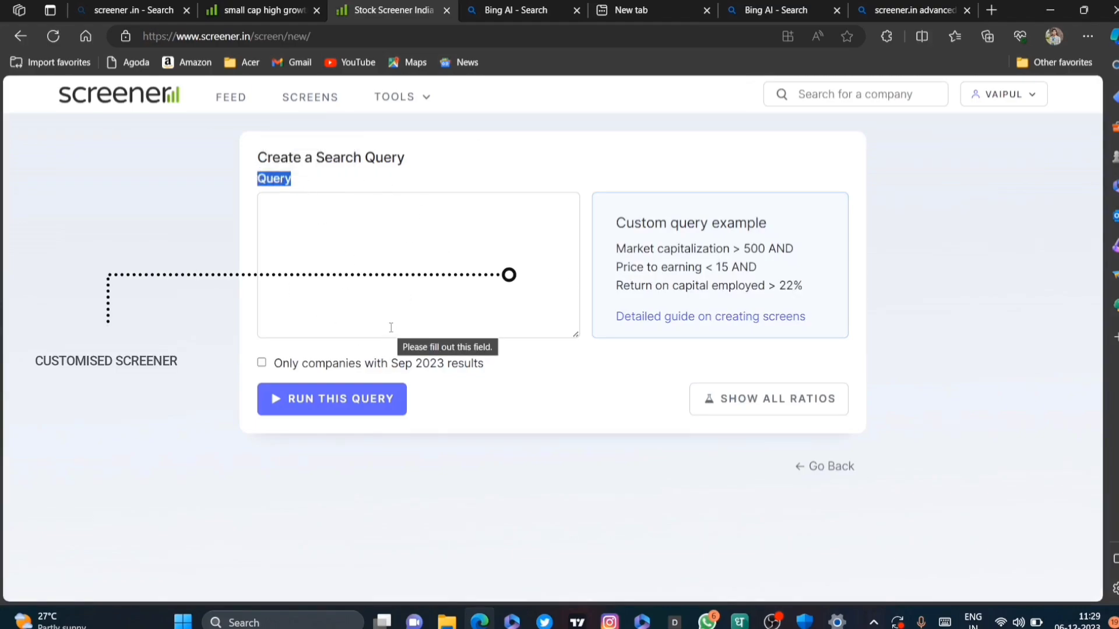
left_click(336, 254)
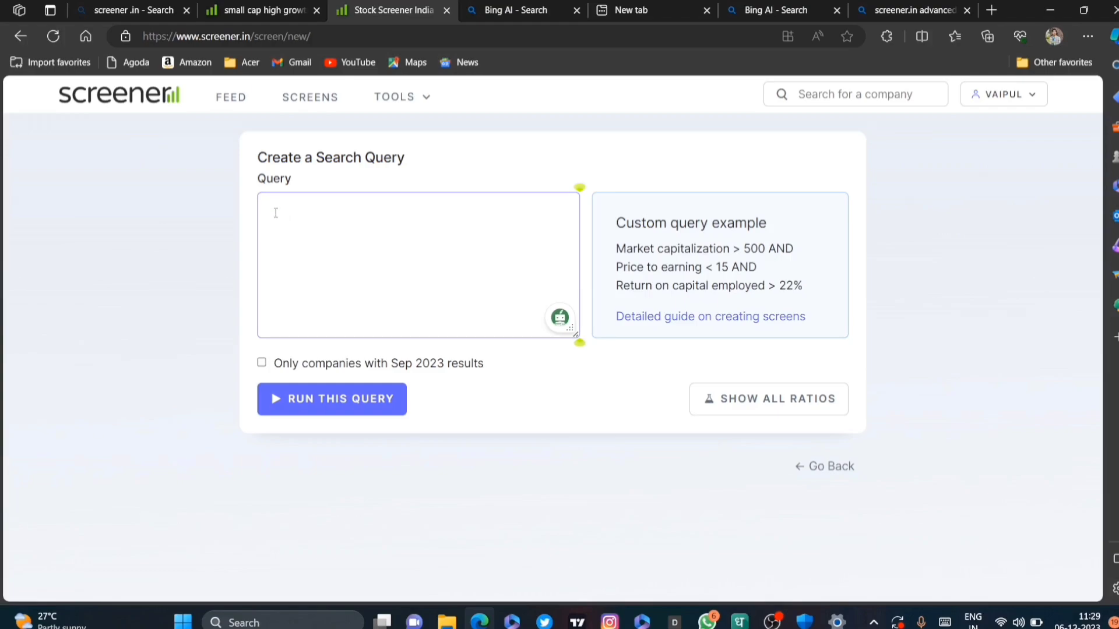
type("t")
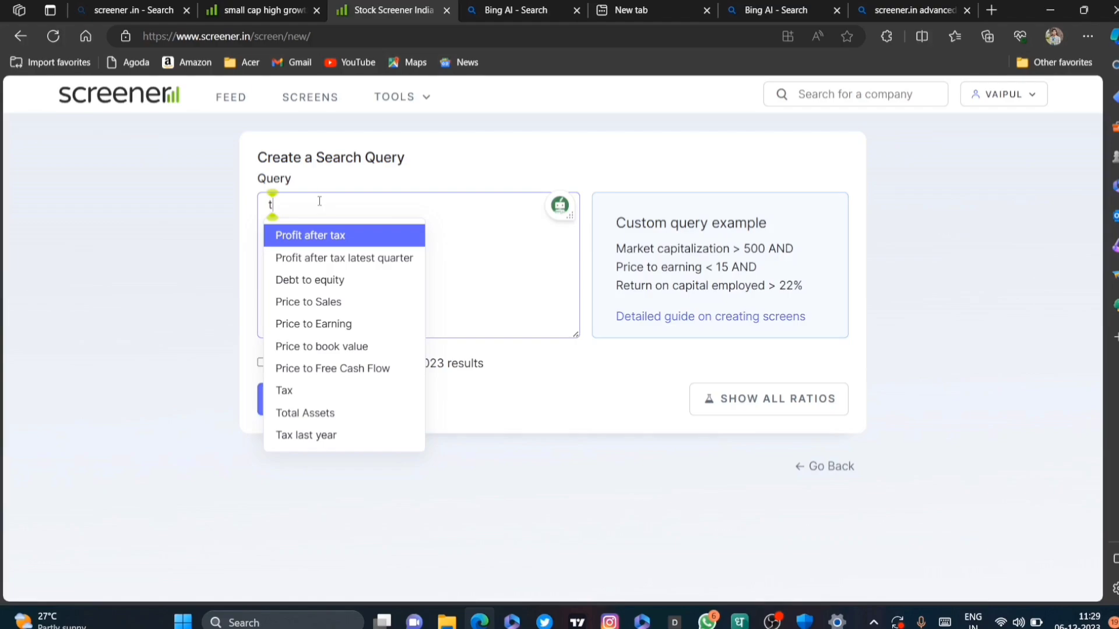
key("BackSpace")
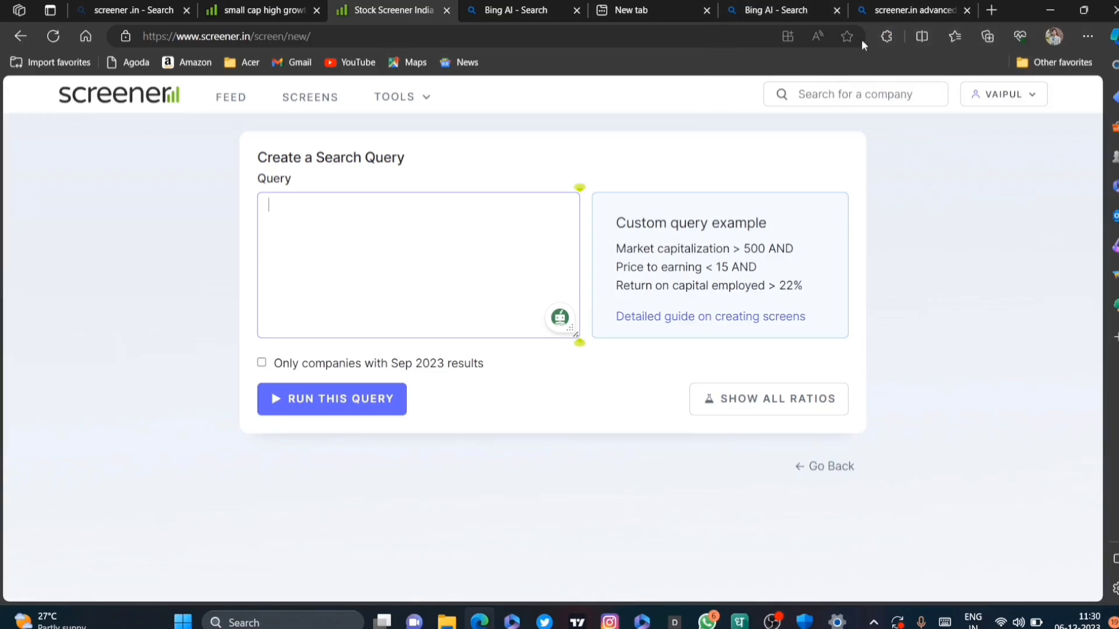
Switch to the blank Bing AI chat and look over its start page and conversation styles.
left_click(789, 9)
scroll(704, 298, "up", 3)
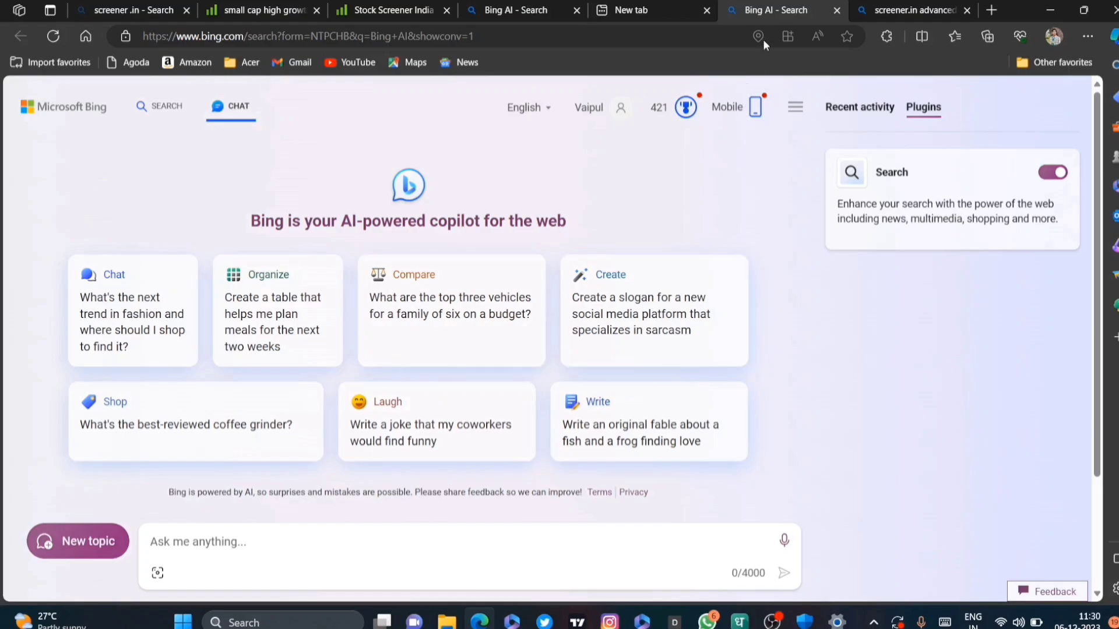
left_click(641, 9)
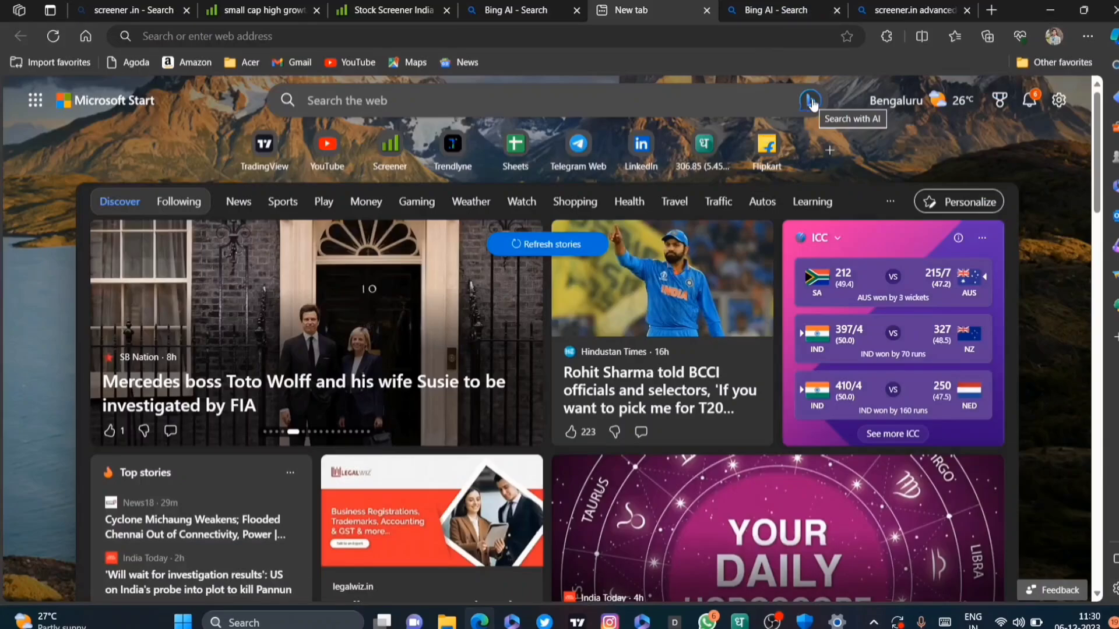
left_click(786, 11)
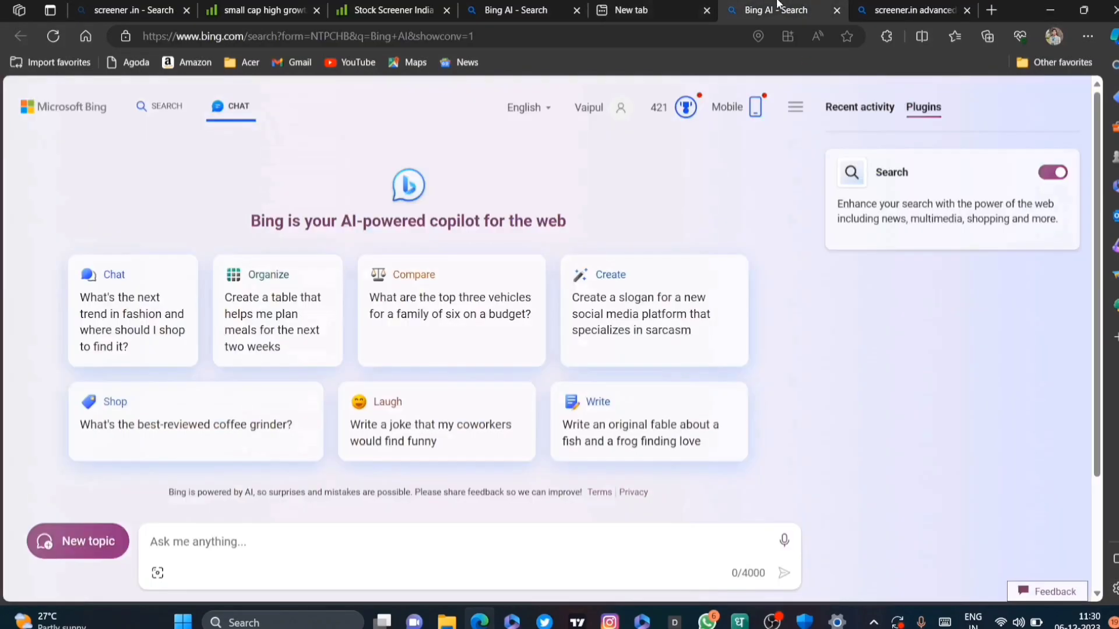
scroll(521, 392, "down", 3)
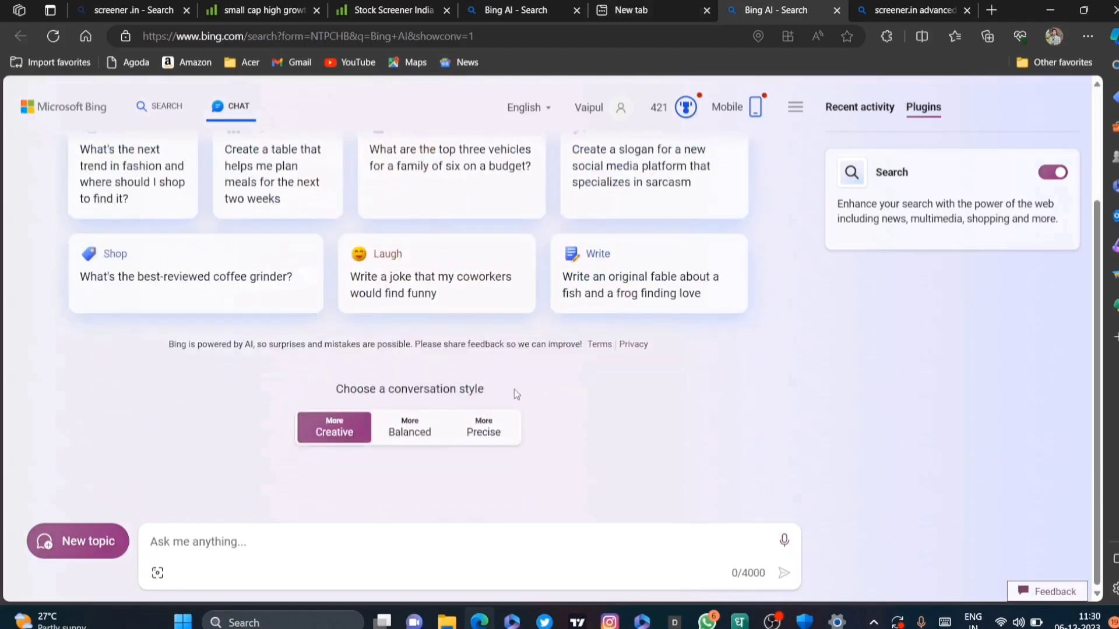
scroll(426, 399, "up", 3)
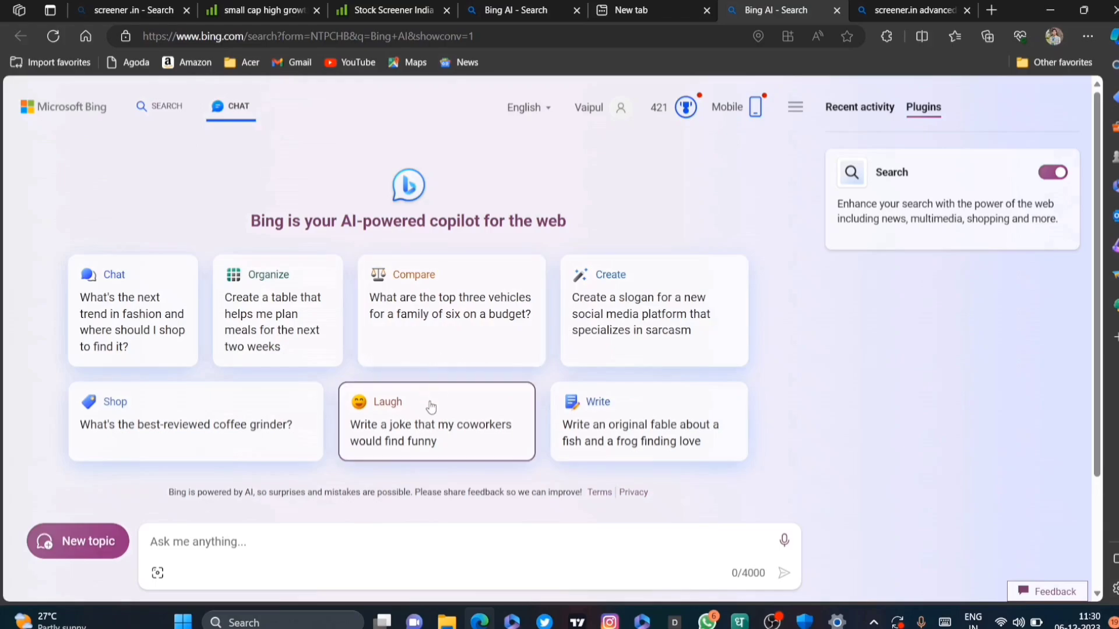
scroll(425, 425, "down", 3)
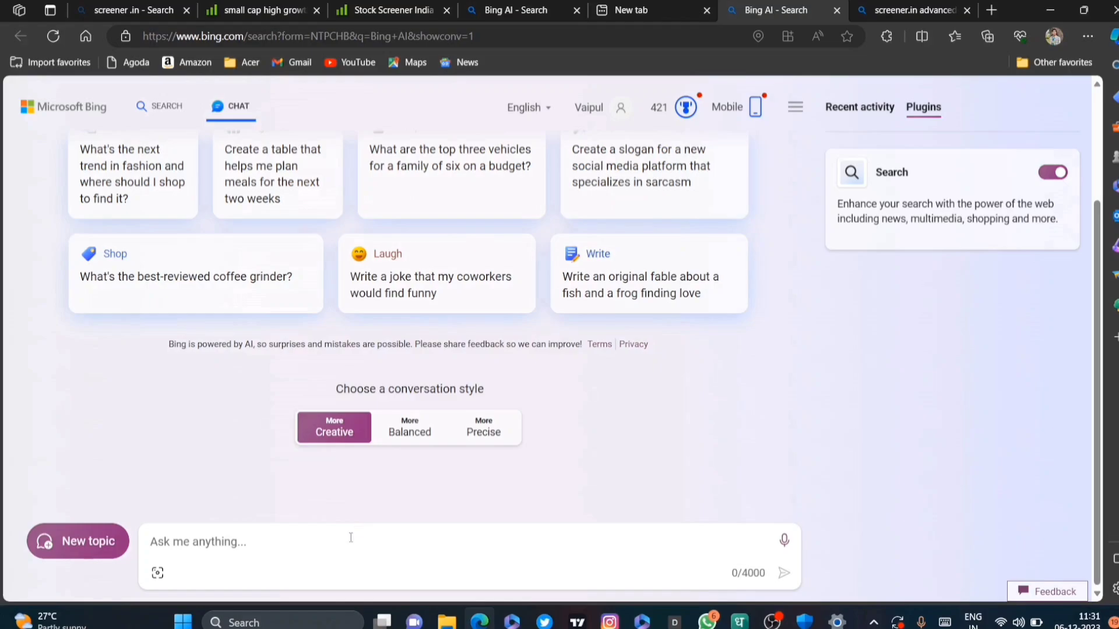
left_click(489, 7)
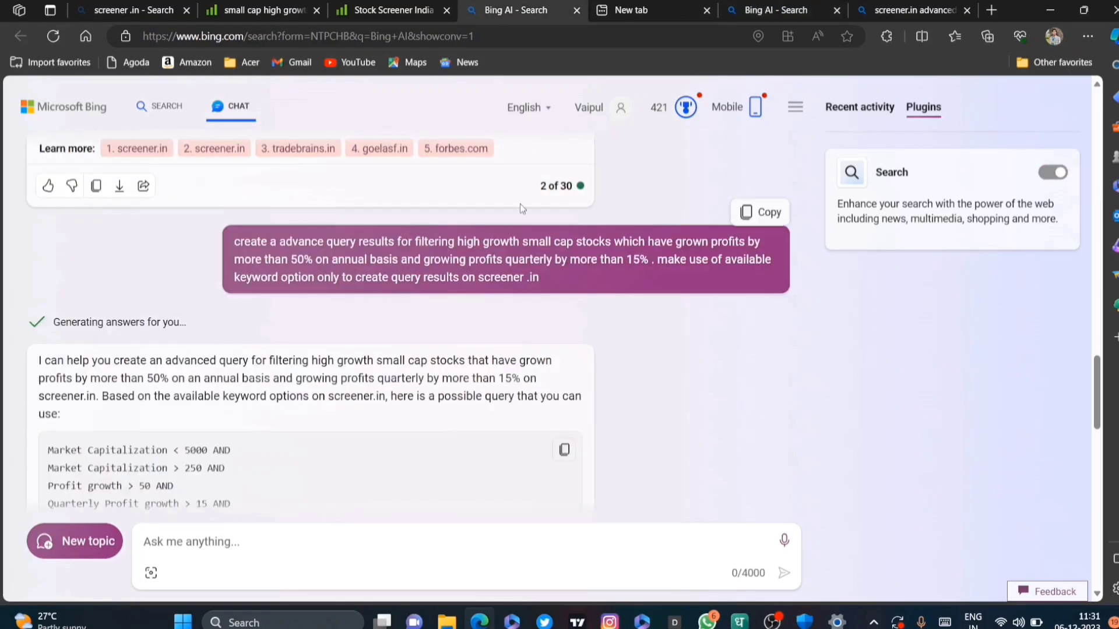
left_click(640, 10)
left_click(366, 7)
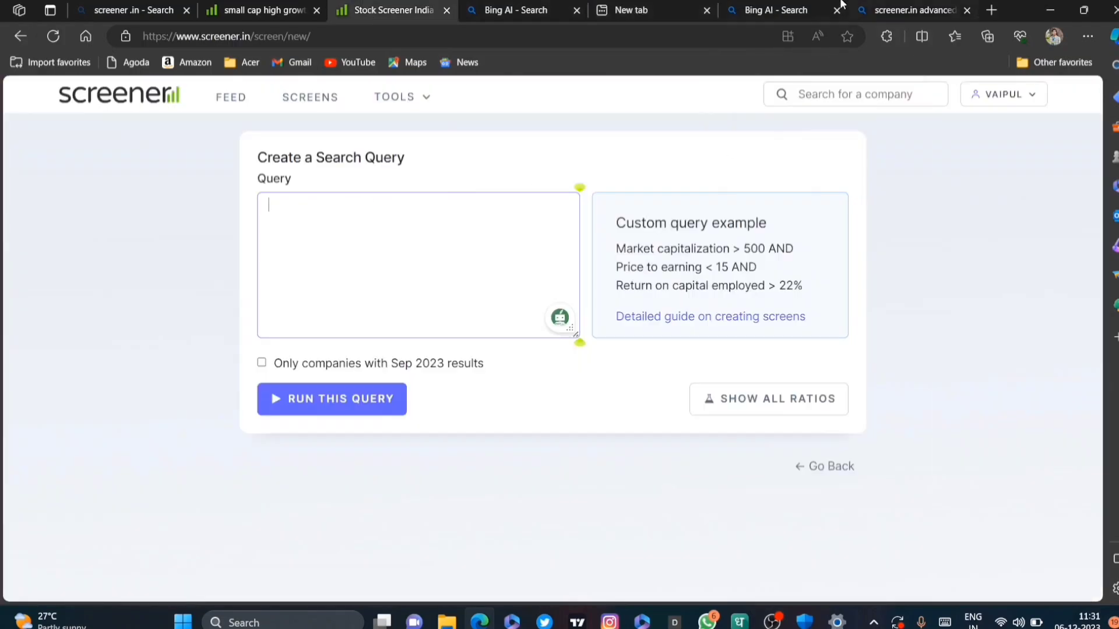
Draft a Bing AI chat prompt for a screener.in query filtering small cap stocks by profit growth above 50% annually and 15% quarterly, using available keywords only.
left_click(775, 6)
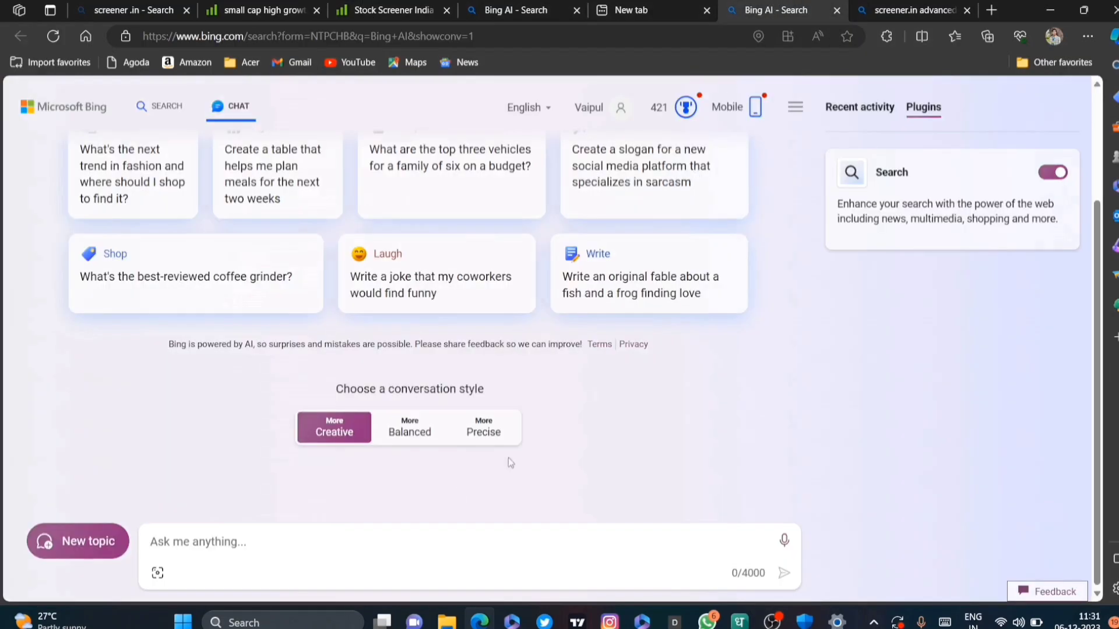
left_click(341, 539)
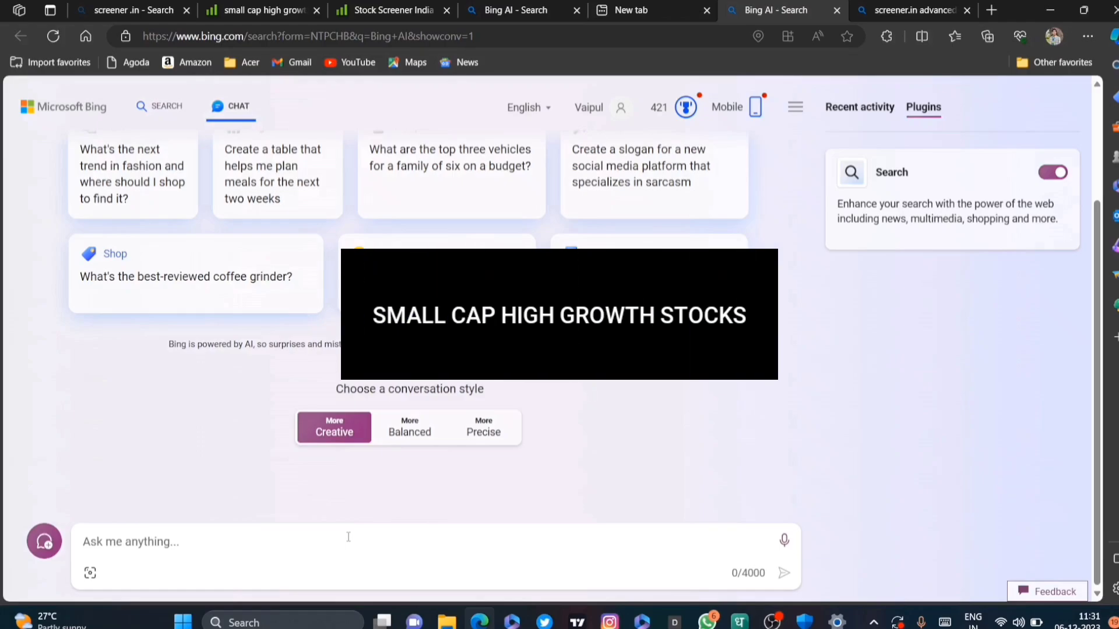
type("create a advance query results for filtering high growth small cap stocks which have grown profits by more than 50% on annual basis and growing profits quarterly by more than 15% . make use of available keyword option only to create query results on screener .in")
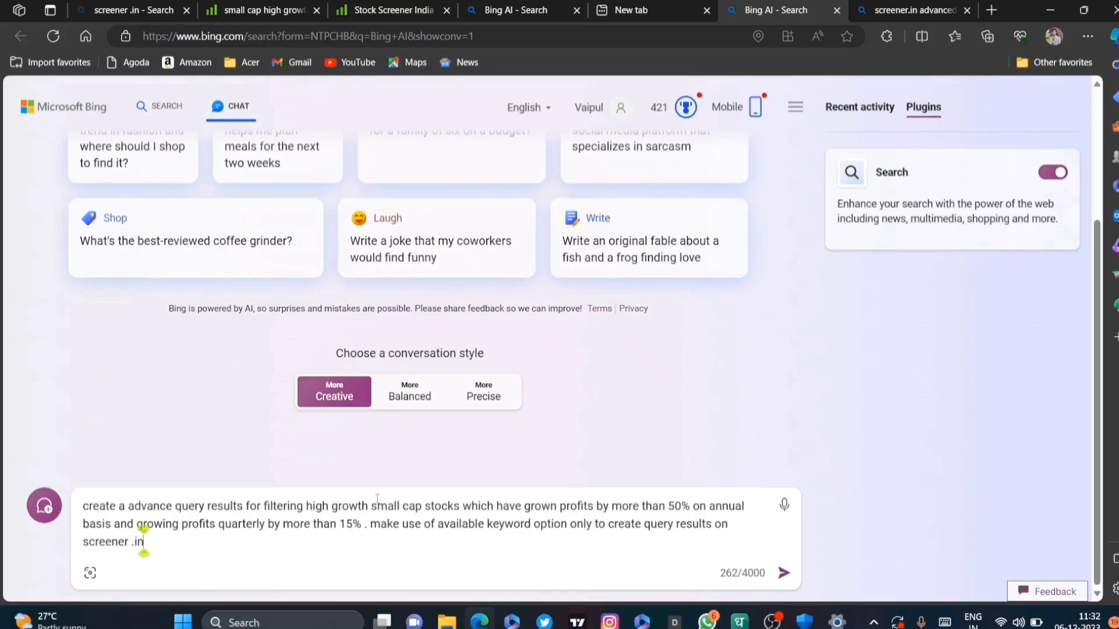
Review the drafted prompt, highlighting its profit growth criteria and the instruction to use only available keyword options.
left_click_drag(557, 507, 689, 508)
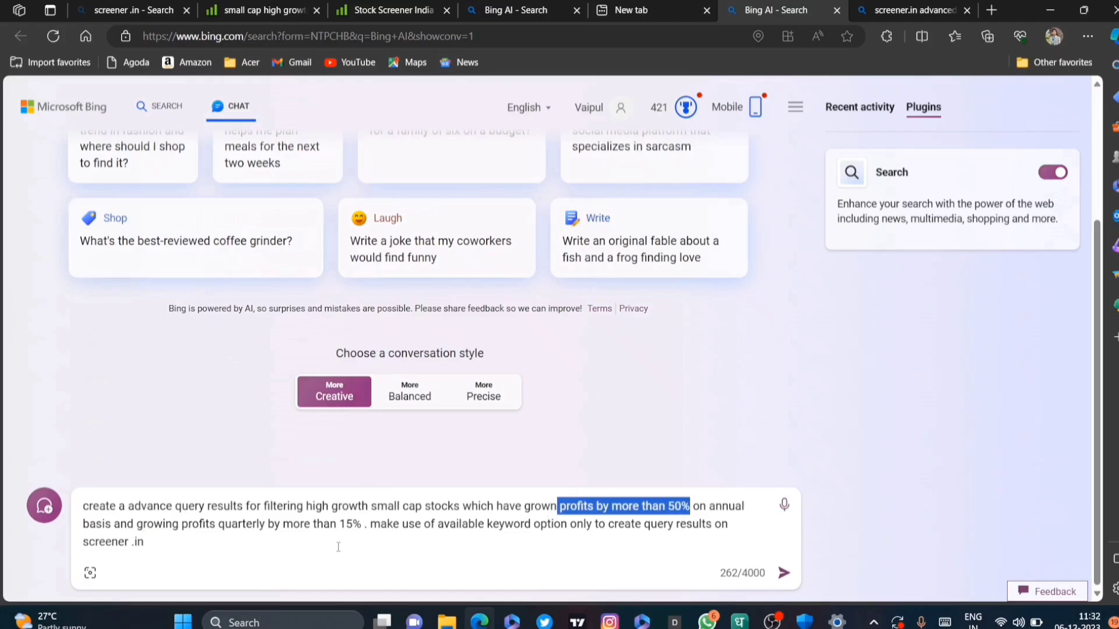
left_click_drag(424, 524, 633, 538)
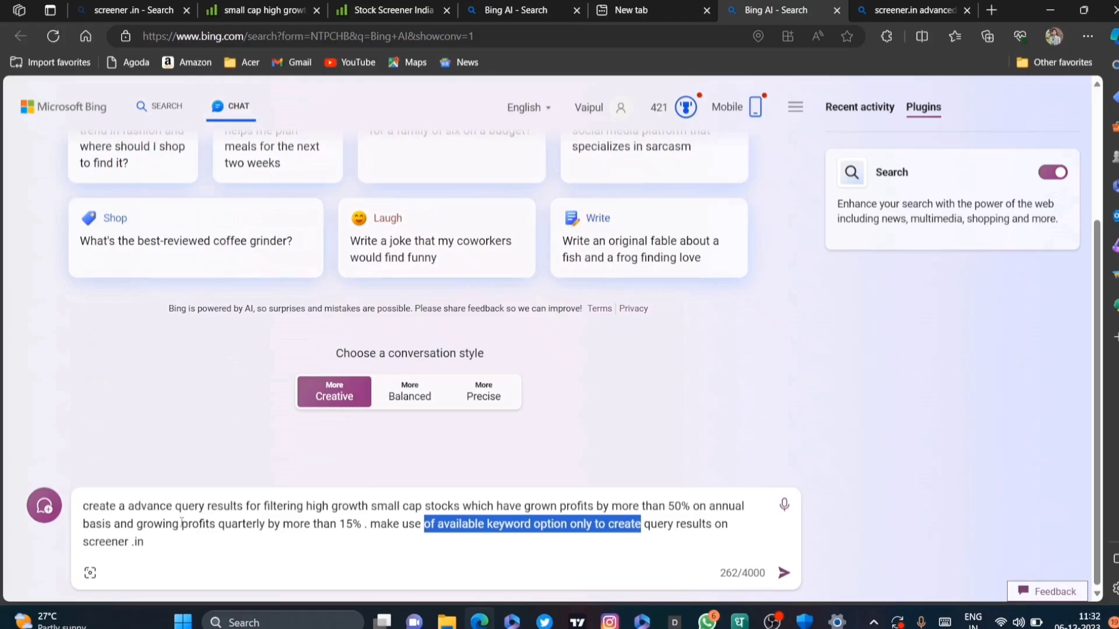
left_click(144, 542)
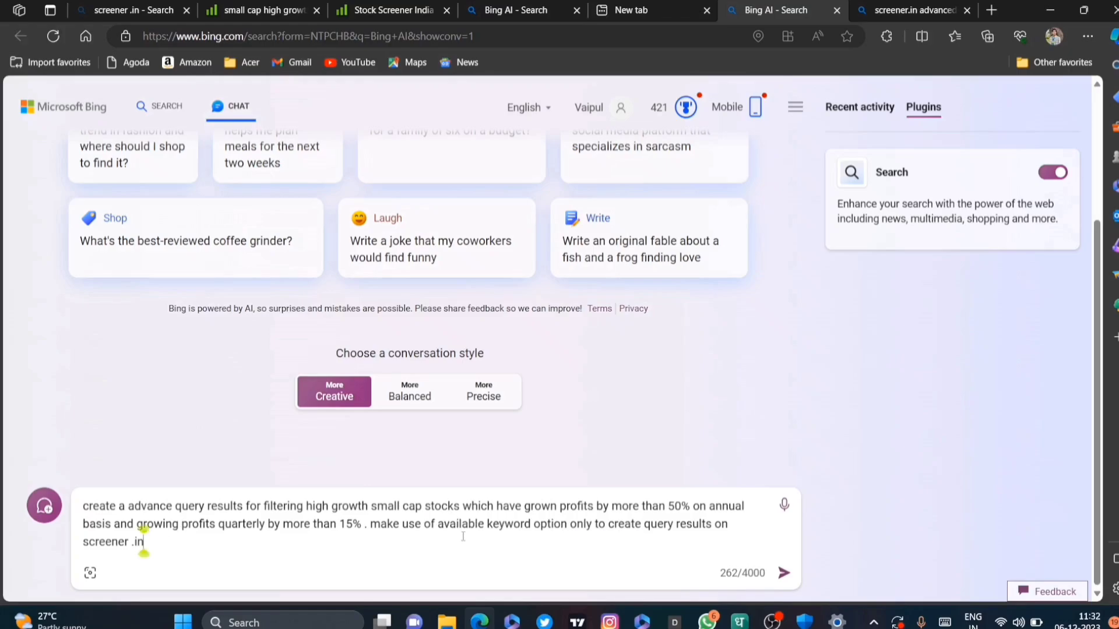
left_click_drag(524, 506, 599, 506)
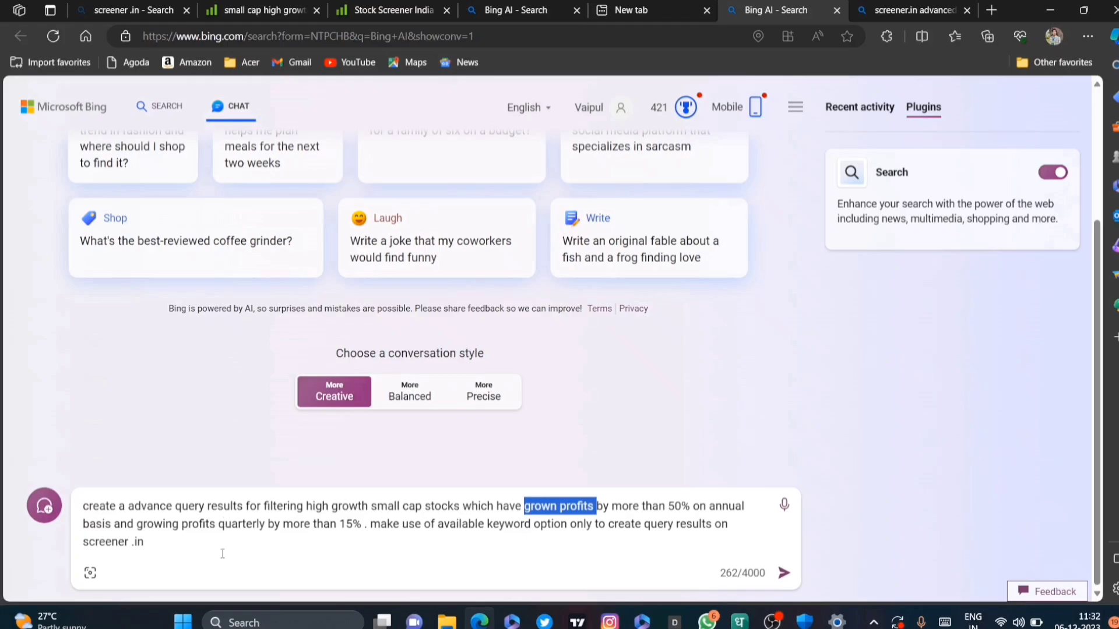
left_click_drag(371, 525, 513, 530)
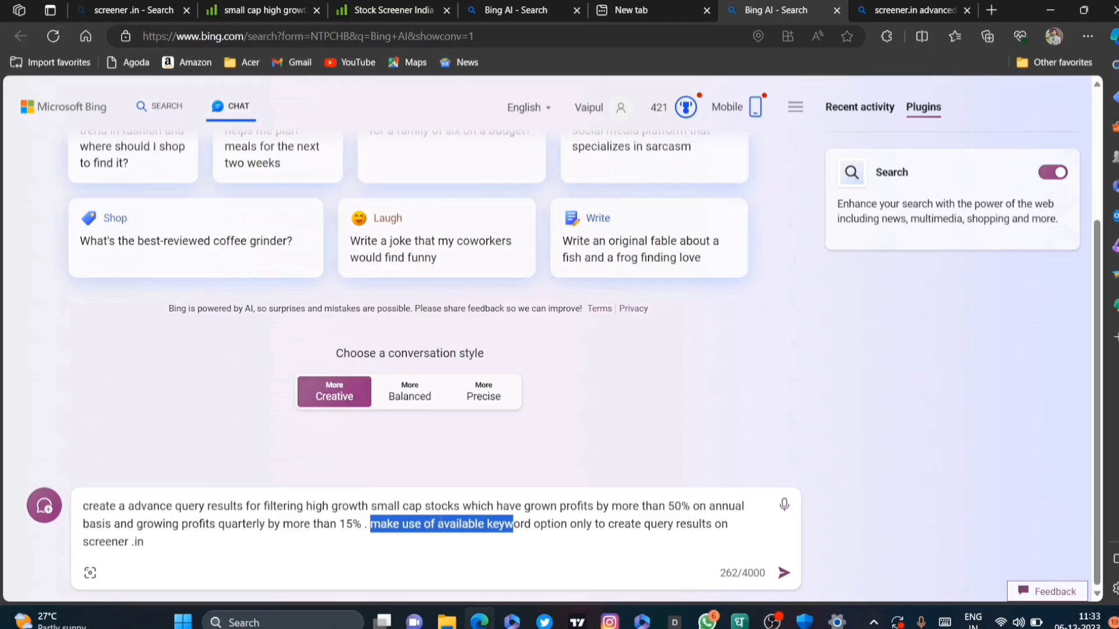
left_click(408, 536)
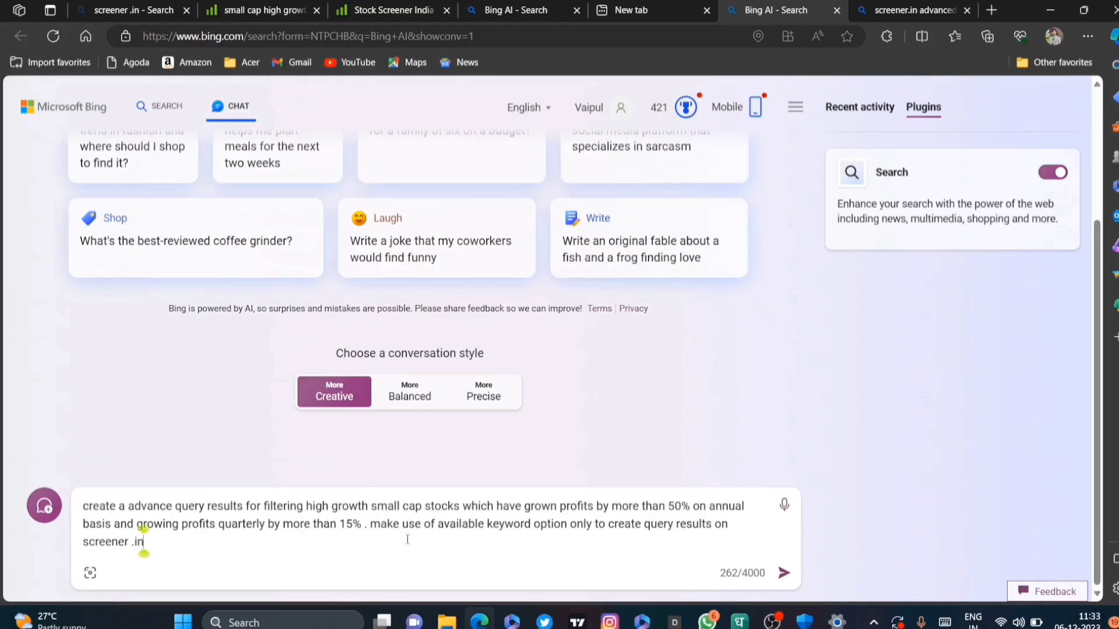
left_click_drag(444, 525, 592, 525)
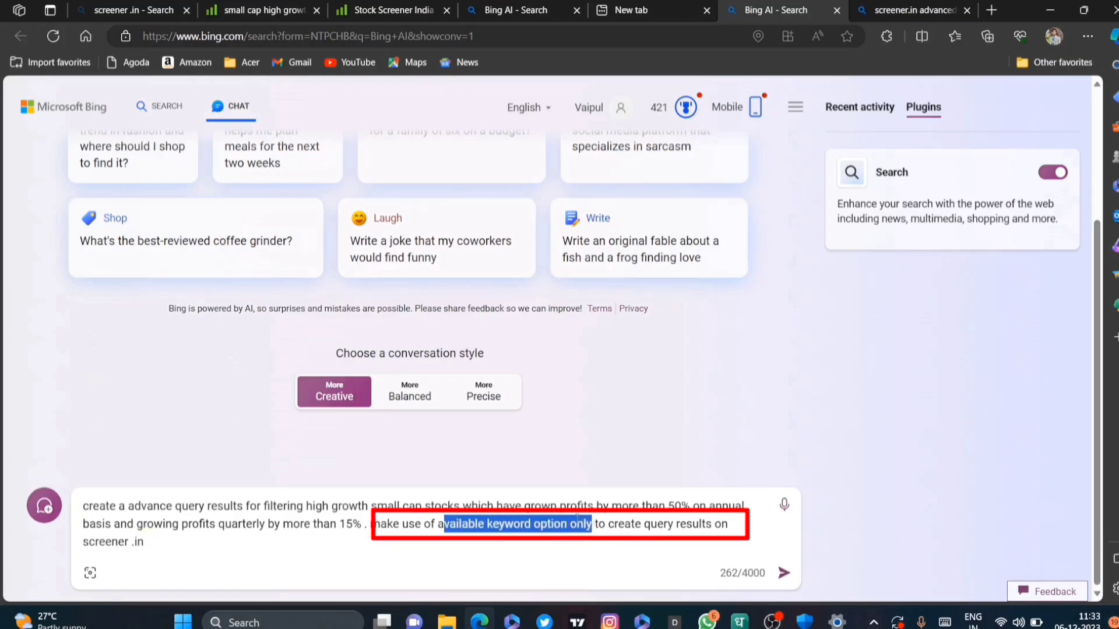
Switch to the blank Screener query and try out keyword suggestions with partial words, leaving "pro" in the query.
left_click(385, 10)
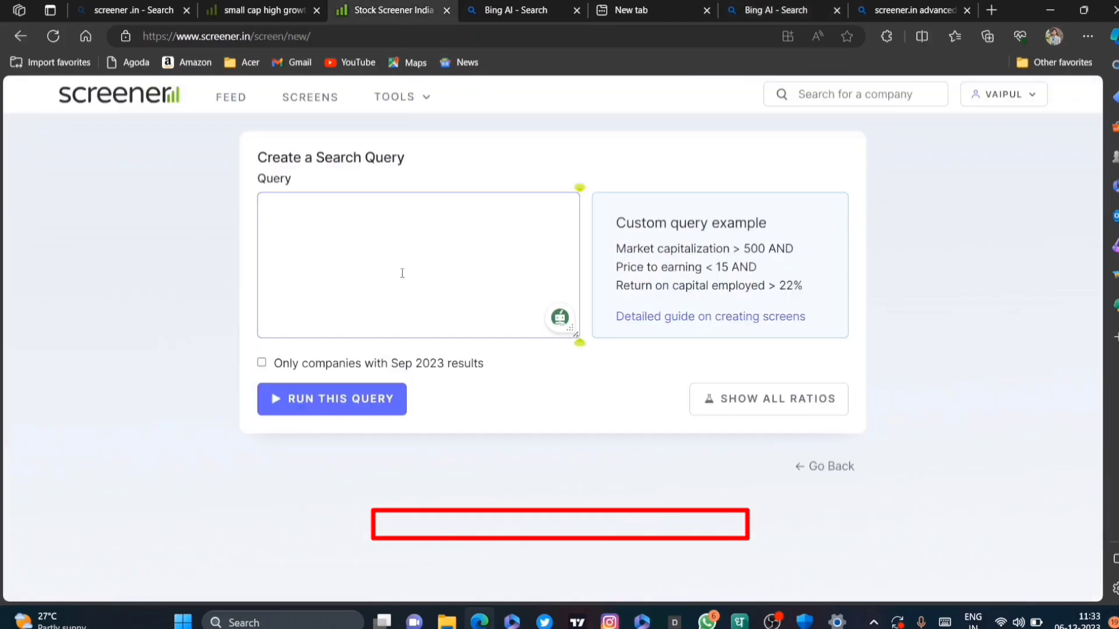
type("gtds")
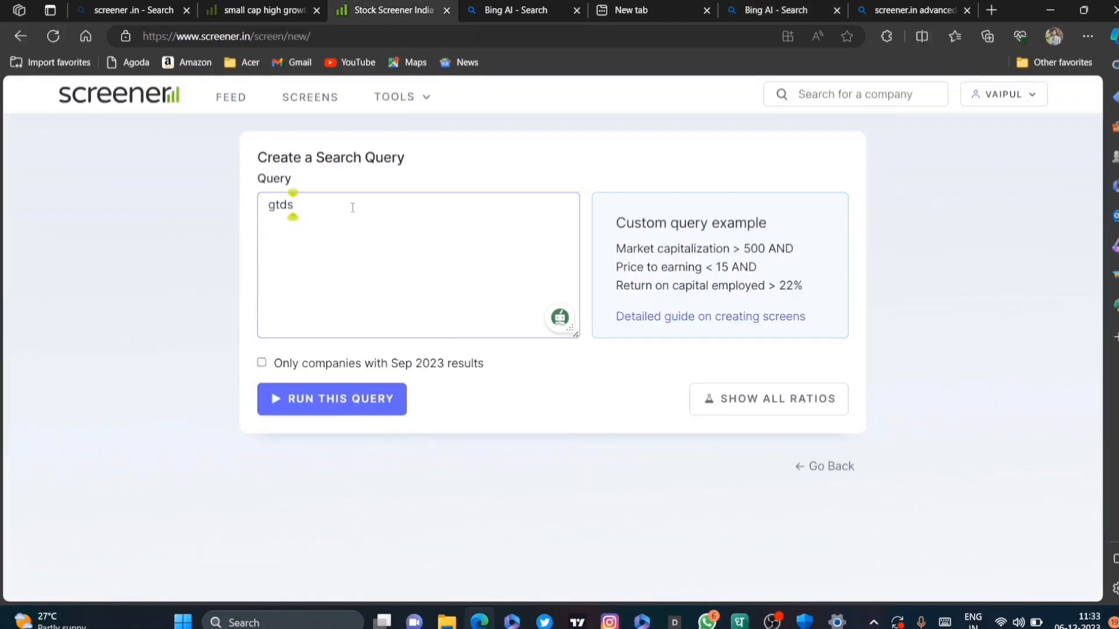
key("BackSpace")
key("BackSpace")
key("BackSpace")
type("row")
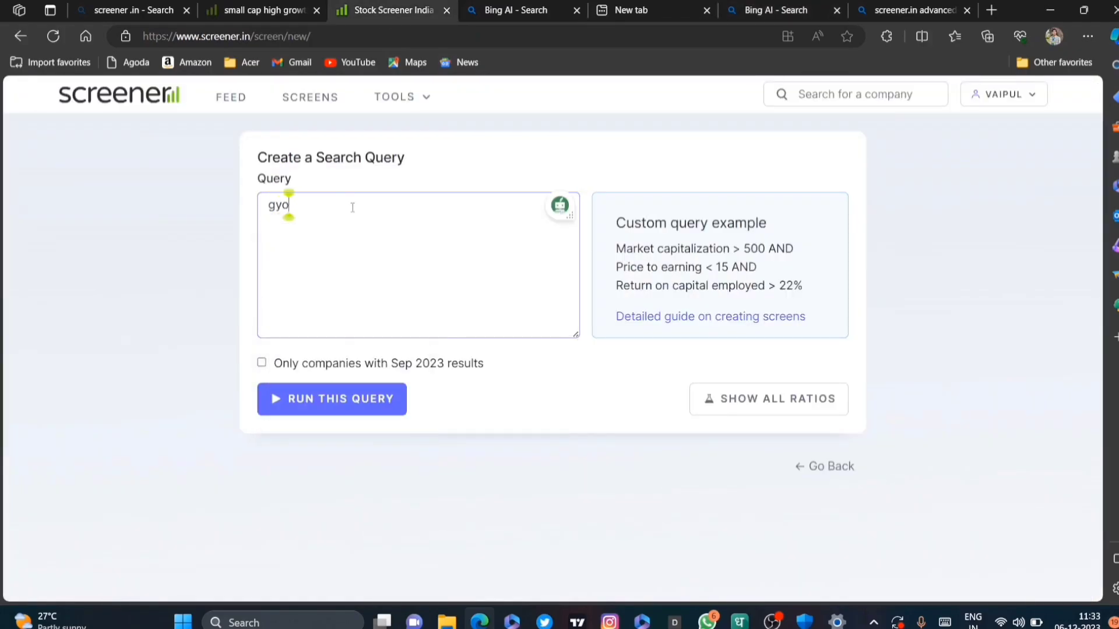
key("BackSpace")
key("BackSpace")
key("BackSpace")
type("row")
key("BackSpace")
key("BackSpace")
key("BackSpace")
type("p")
key("BackSpace")
key("BackSpace")
type("pro")
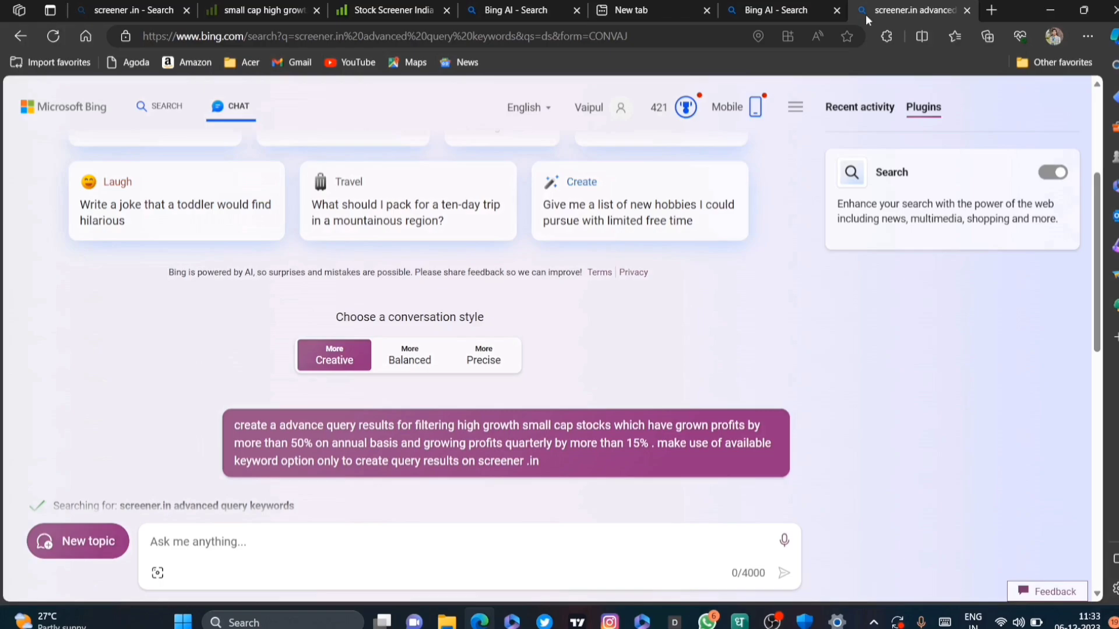
Check the prompt already sent in the other Bing AI chat, and submit the drafted small cap query prompt in the new chat.
left_click(897, 8)
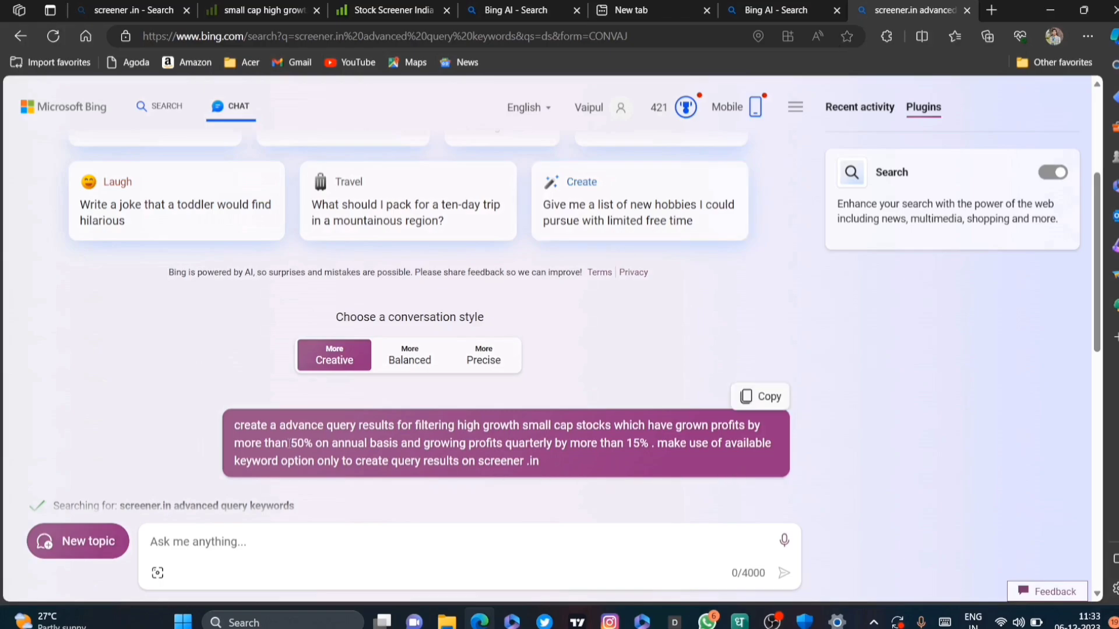
left_click_drag(287, 460, 373, 460)
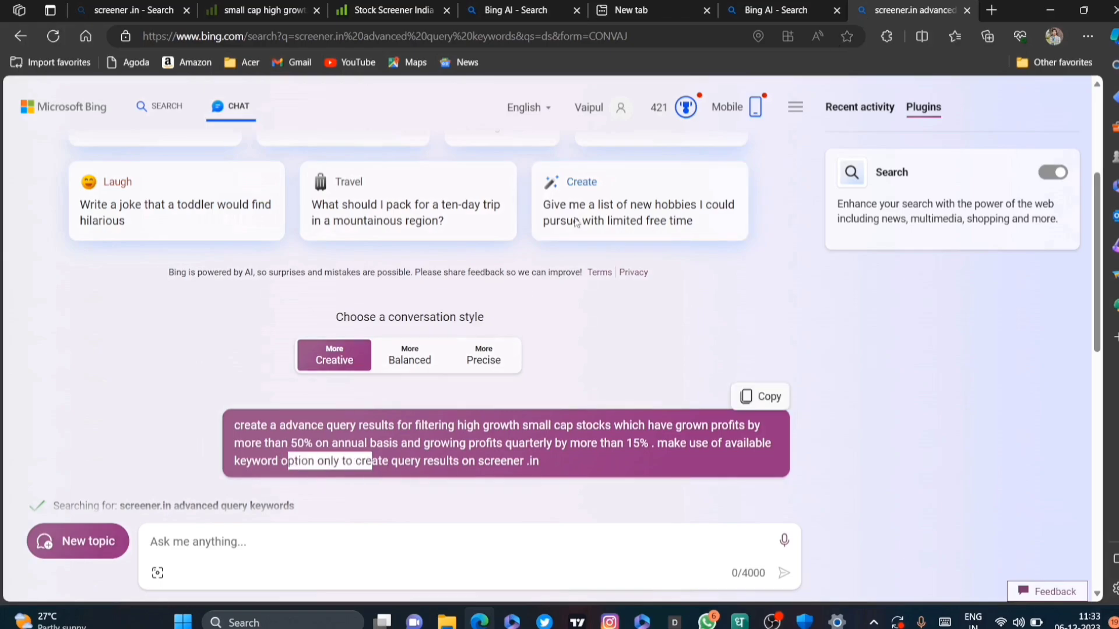
left_click(761, 8)
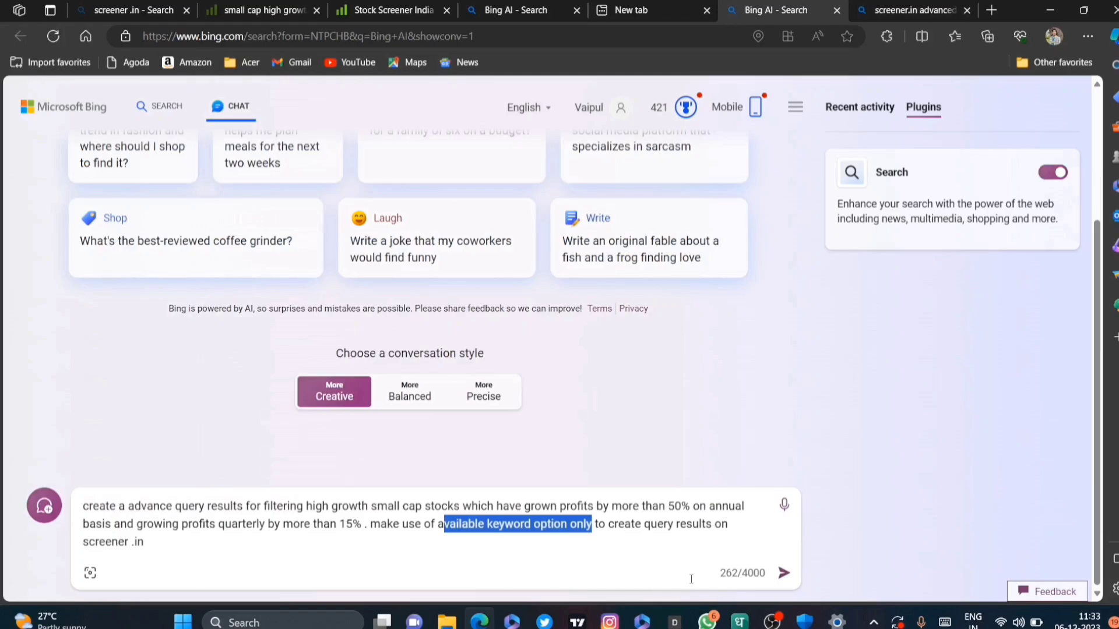
left_click(783, 573)
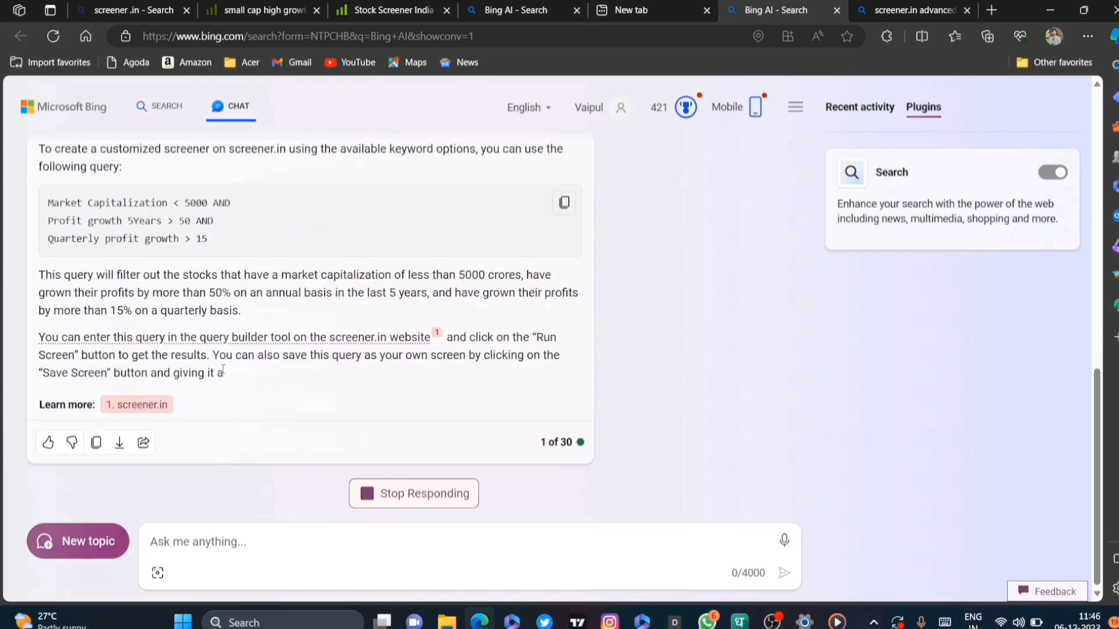
Read through the Bing AI answer, examining the submitted prompt, the suggested query, its explanation and the keyword descriptions.
scroll(246, 348, "up", 1)
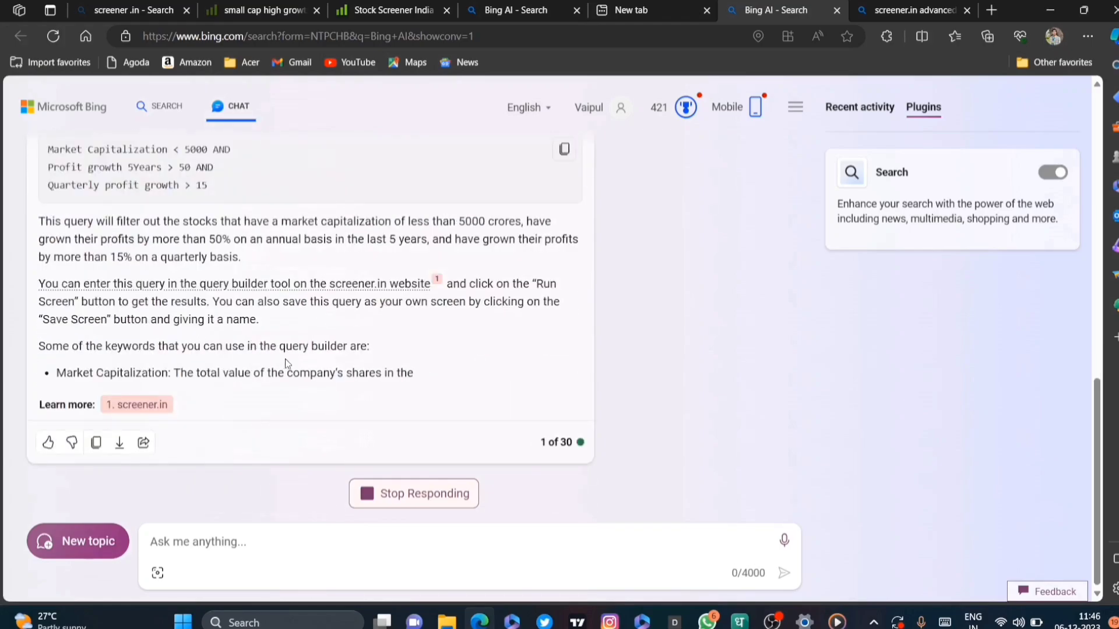
scroll(288, 358, "up", 1)
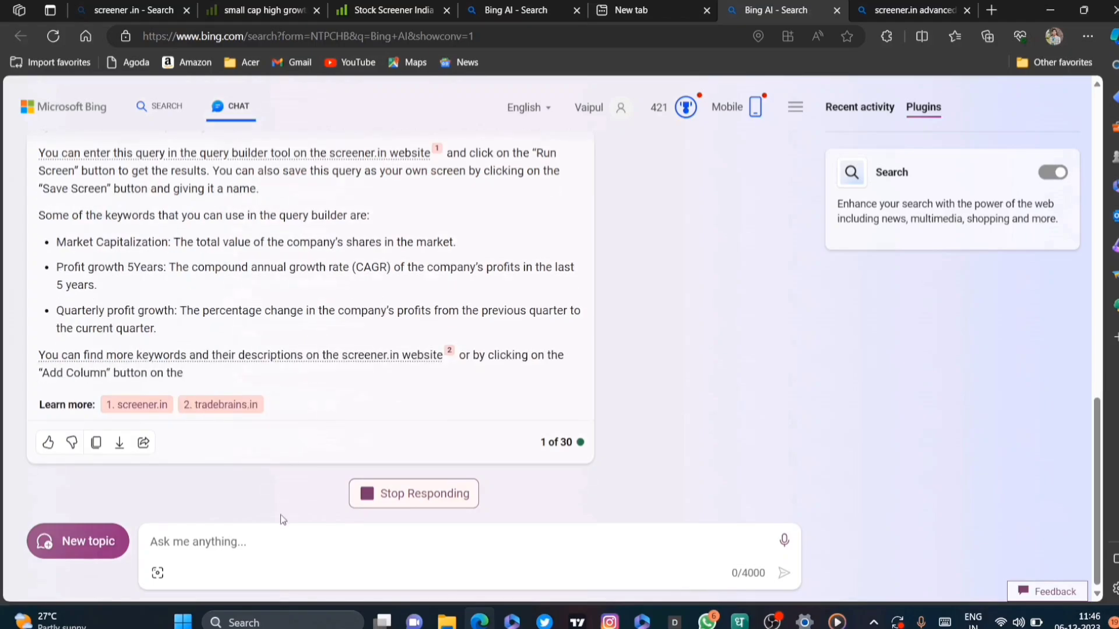
scroll(483, 274, "up", 4)
scroll(605, 199, "up", 1)
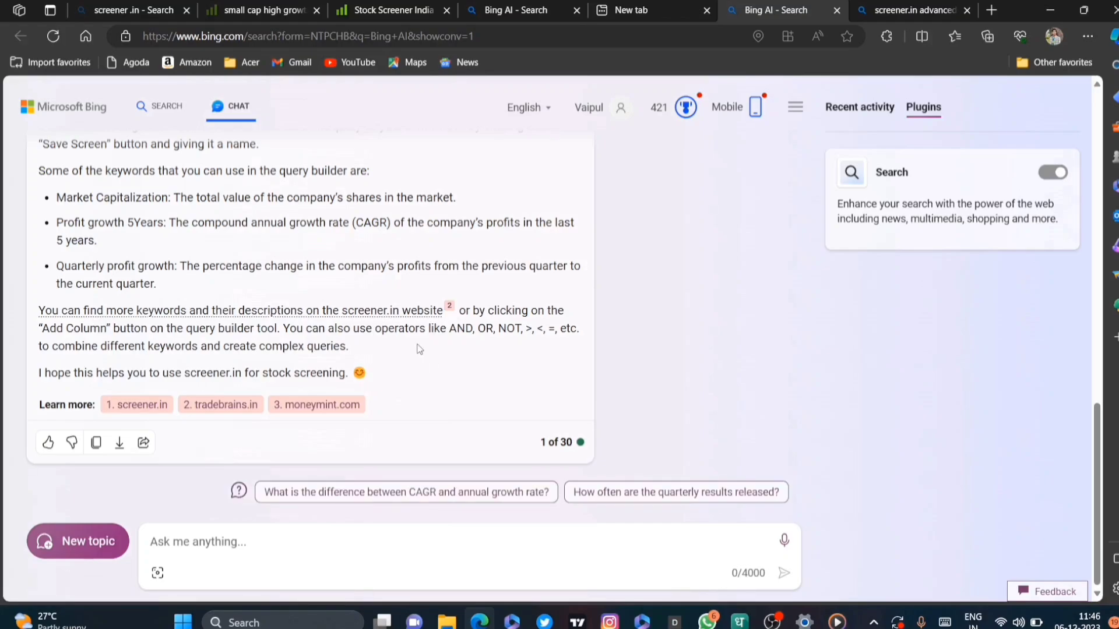
scroll(406, 323, "up", 3)
scroll(407, 322, "up", 2)
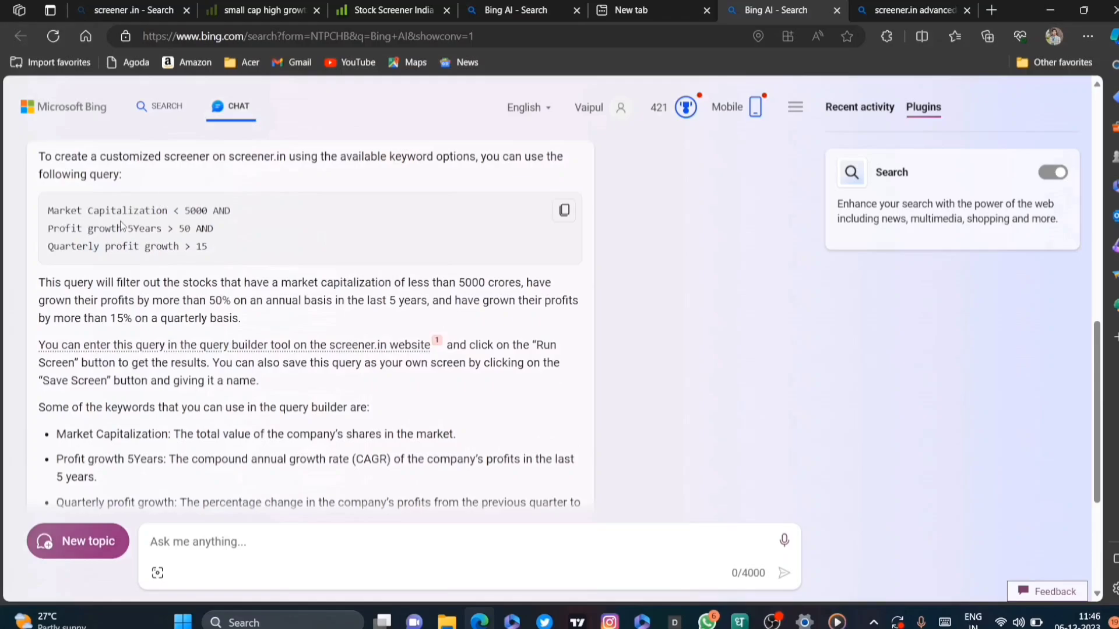
scroll(183, 288, "up", 4)
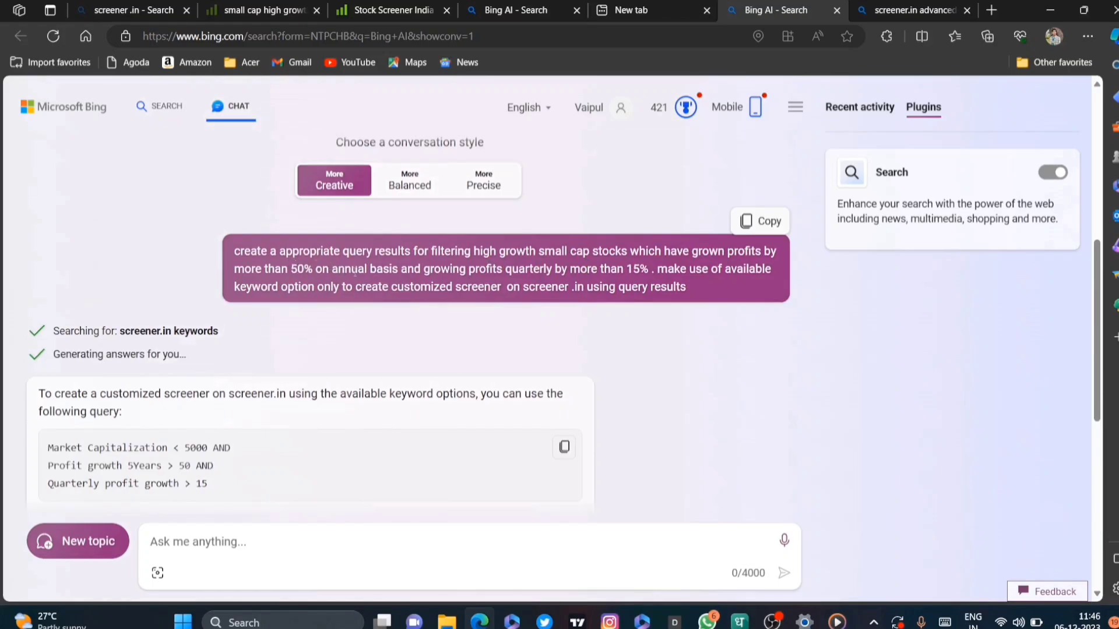
scroll(379, 332, "down", 6)
scroll(220, 389, "down", 2)
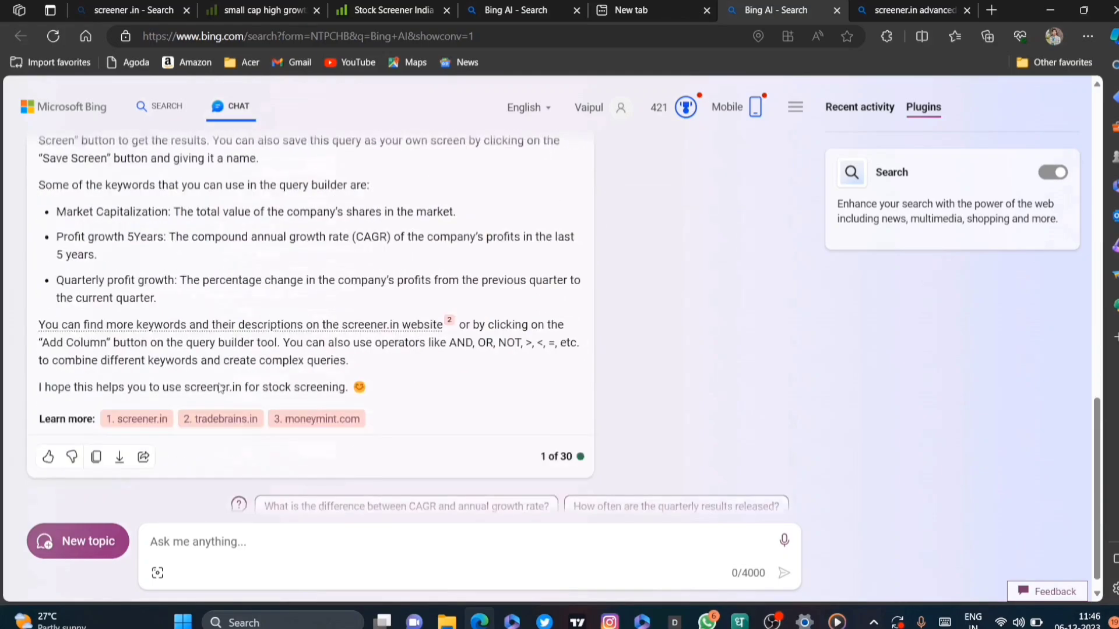
left_click(264, 546)
scroll(557, 229, "up", 8)
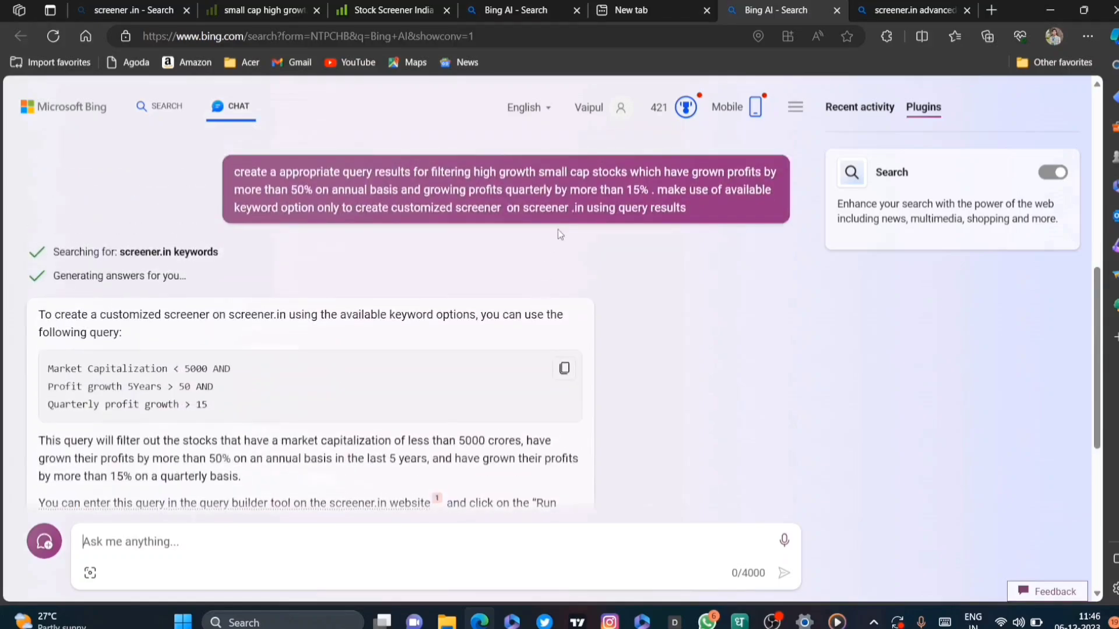
scroll(437, 337, "down", 5)
scroll(62, 239, "up", 3)
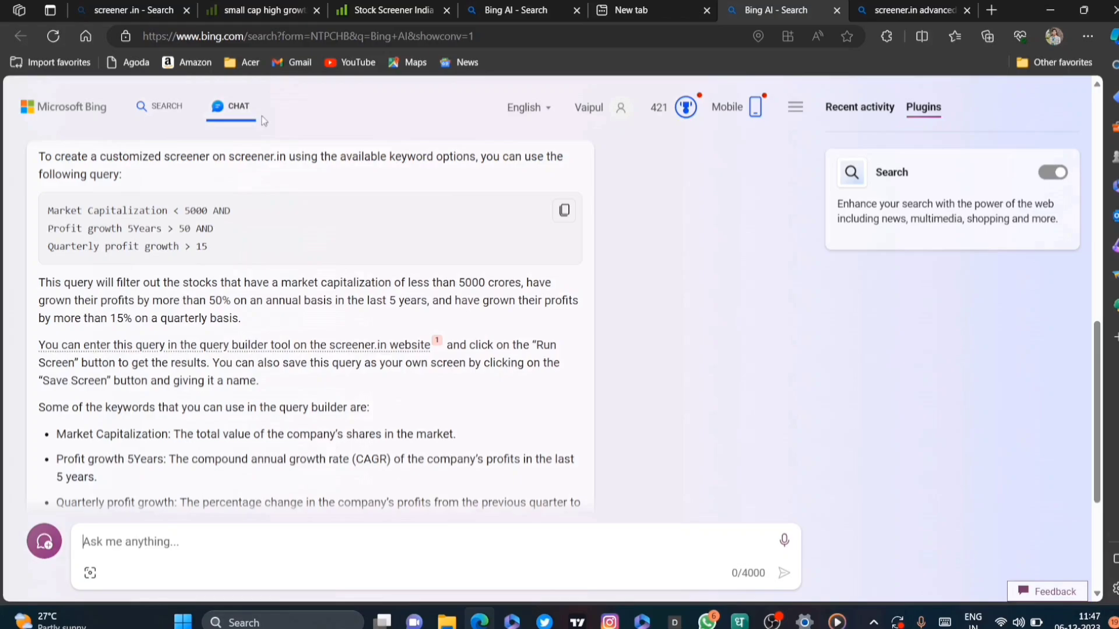
Switch to Screener and replace the leftover query text with the condition "Market Capitalization < 7500 AND".
left_click(382, 9)
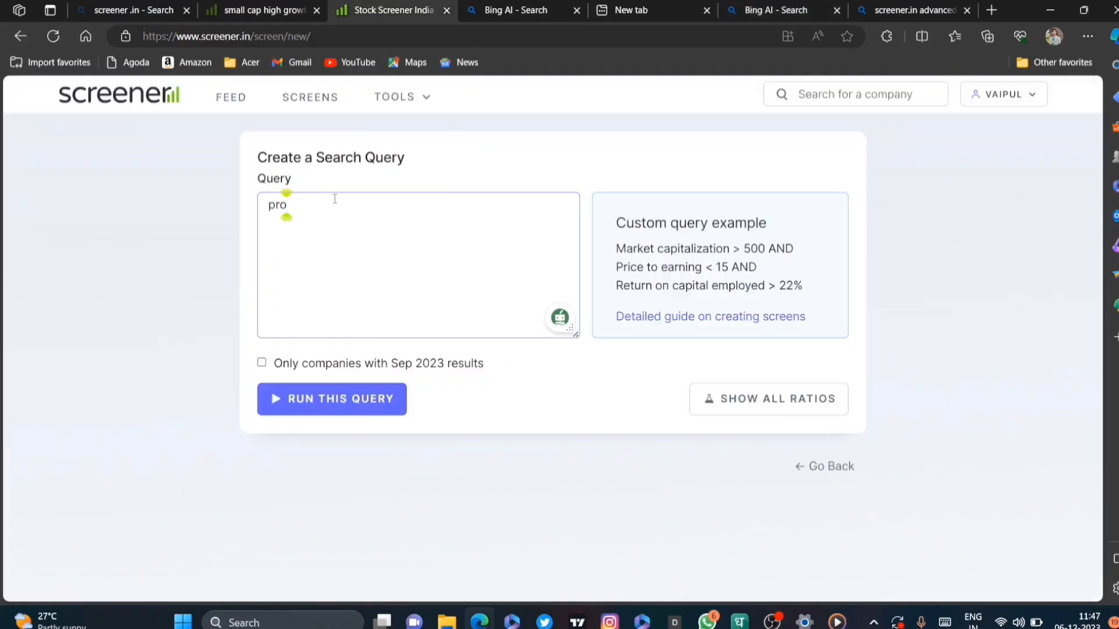
key("BackSpace")
key("BackSpace")
key("BackSpace")
type("market")
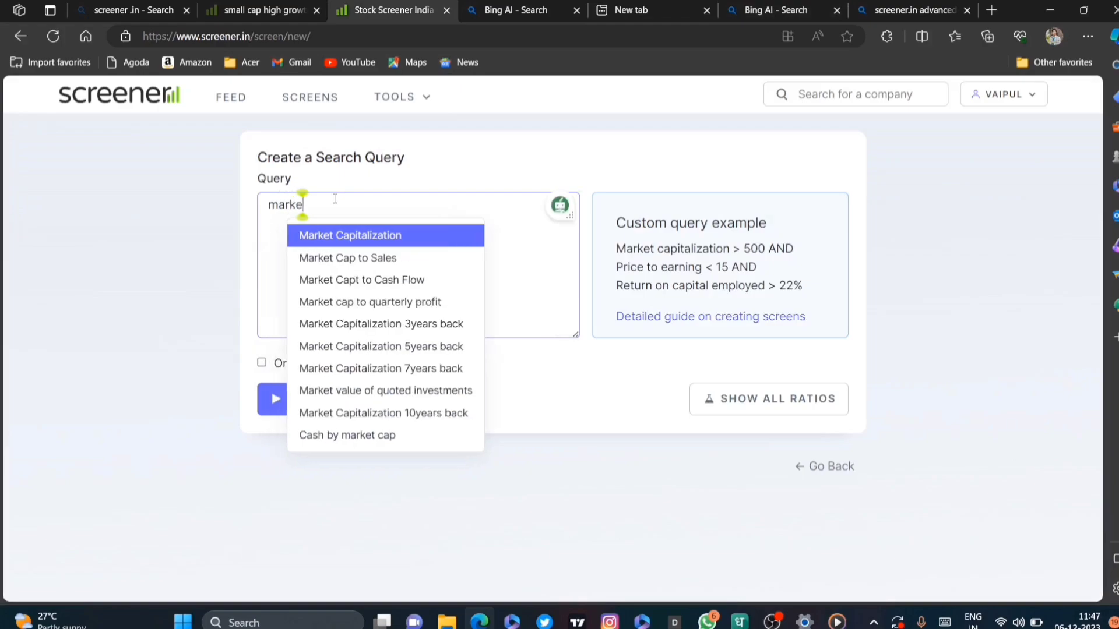
left_click(347, 236)
type("< ")
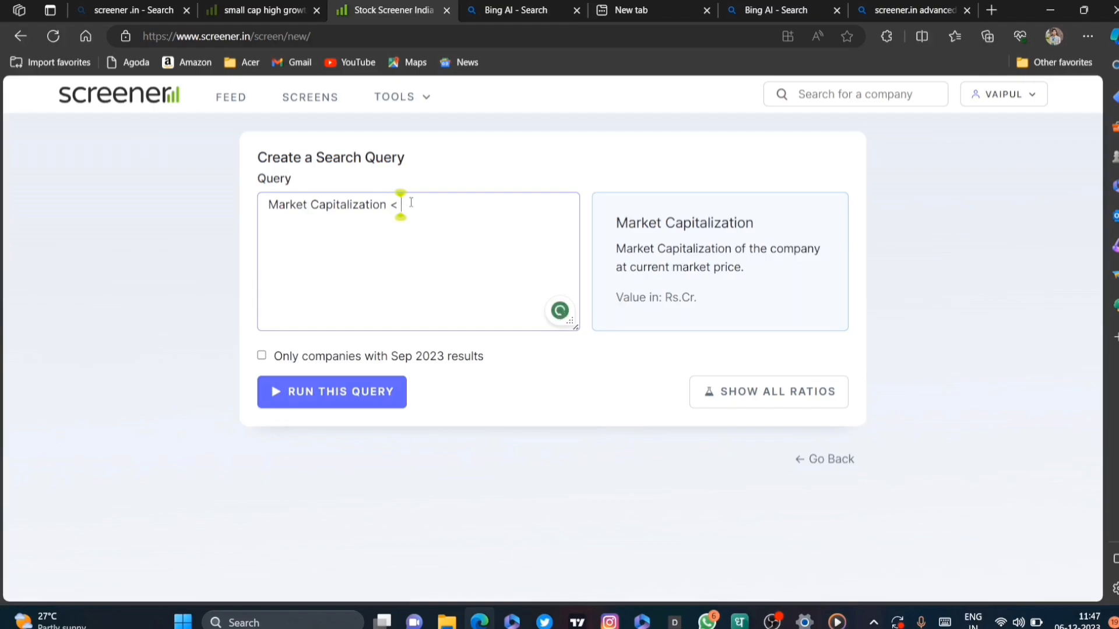
type("75000")
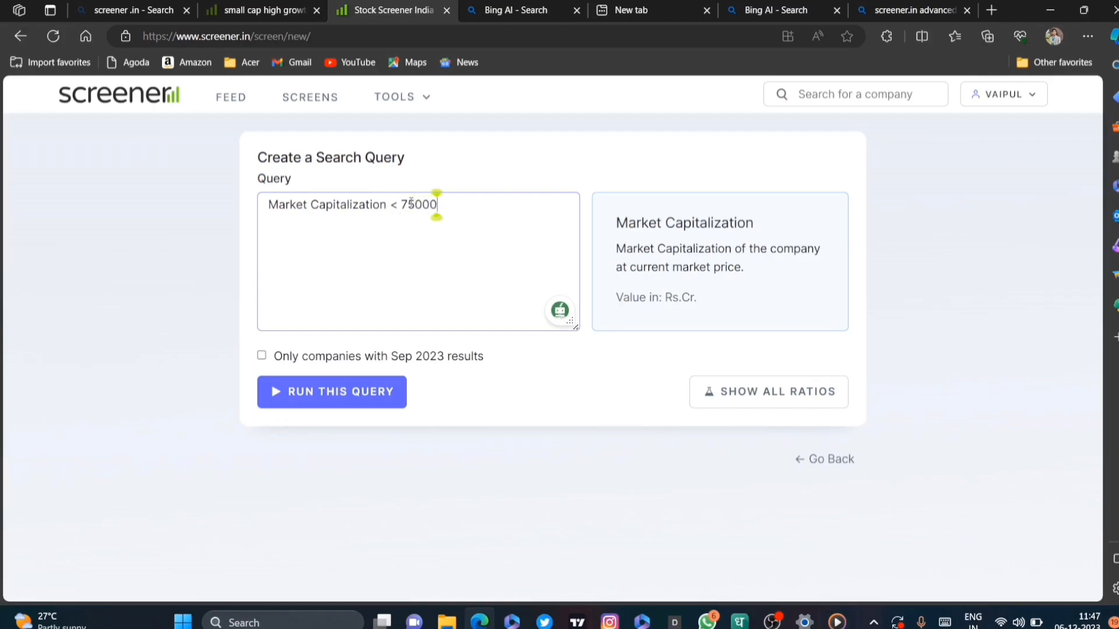
key("BackSpace")
type("AND")
key("Return")
Add the condition "Profit growth > 50 AND" as the second line of the query, using the suggested Profit growth keyword.
type("profit")
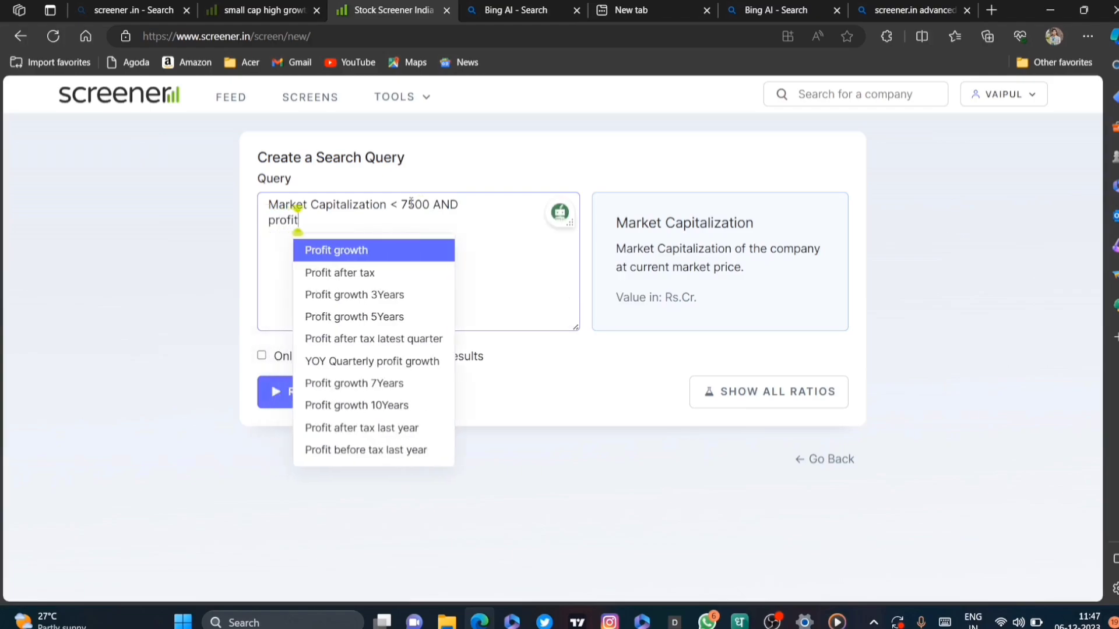
left_click(392, 255)
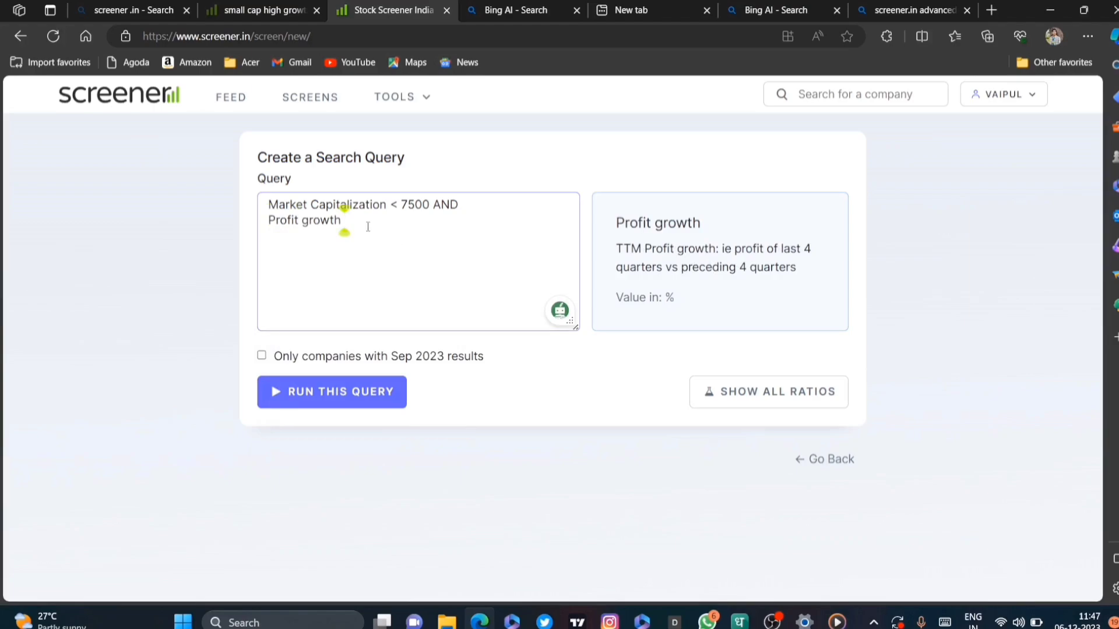
type("> 50")
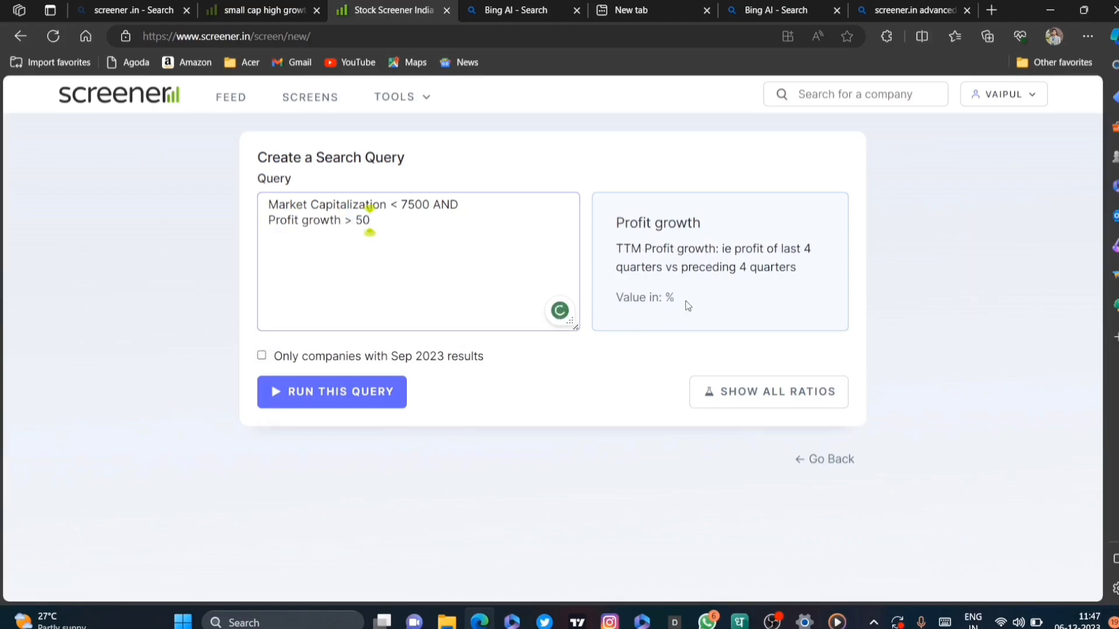
type(" AND")
key("Return")
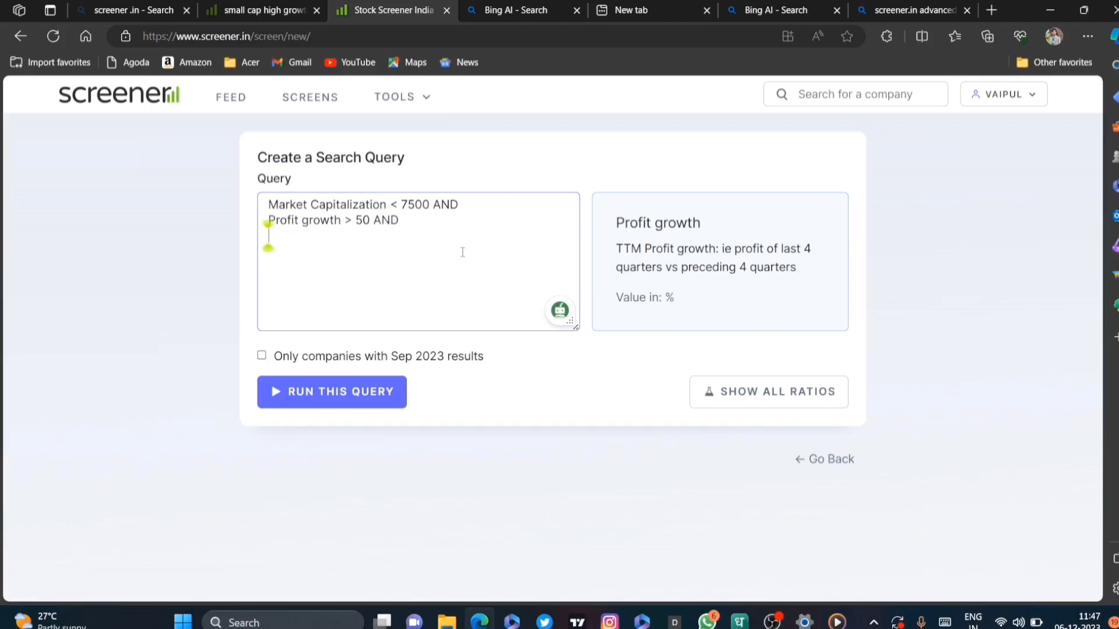
Switch to the Bing AI chat and examine its descriptions of the Profit growth 5Years and Quarterly profit growth keywords.
left_click(768, 8)
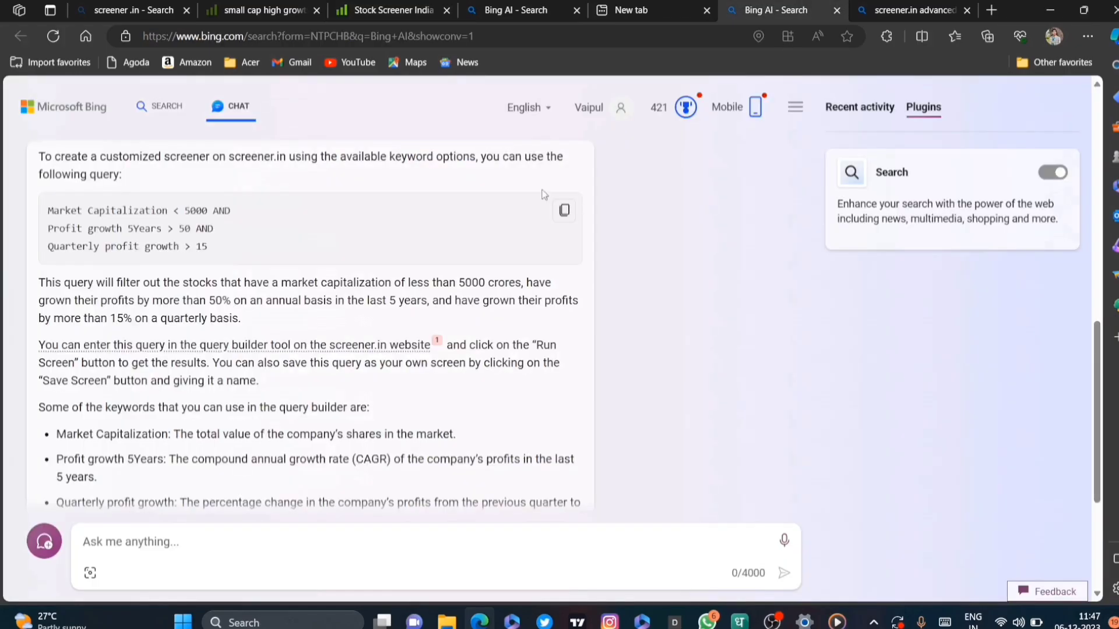
scroll(238, 391, "down", 4)
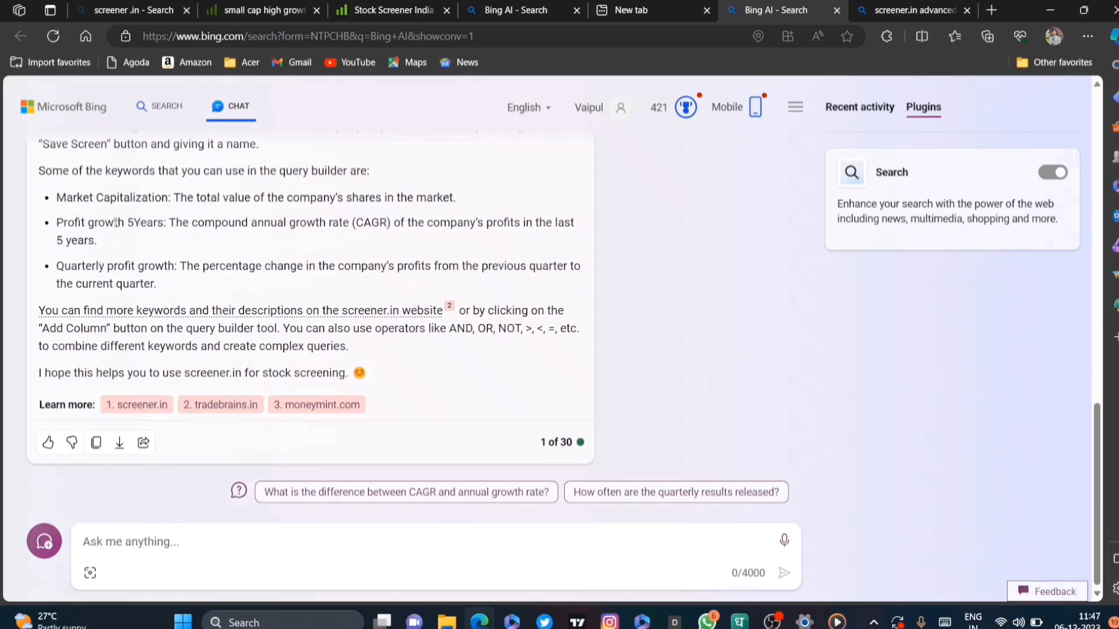
left_click_drag(115, 222, 355, 222)
left_click(434, 238)
left_click_drag(113, 266, 175, 266)
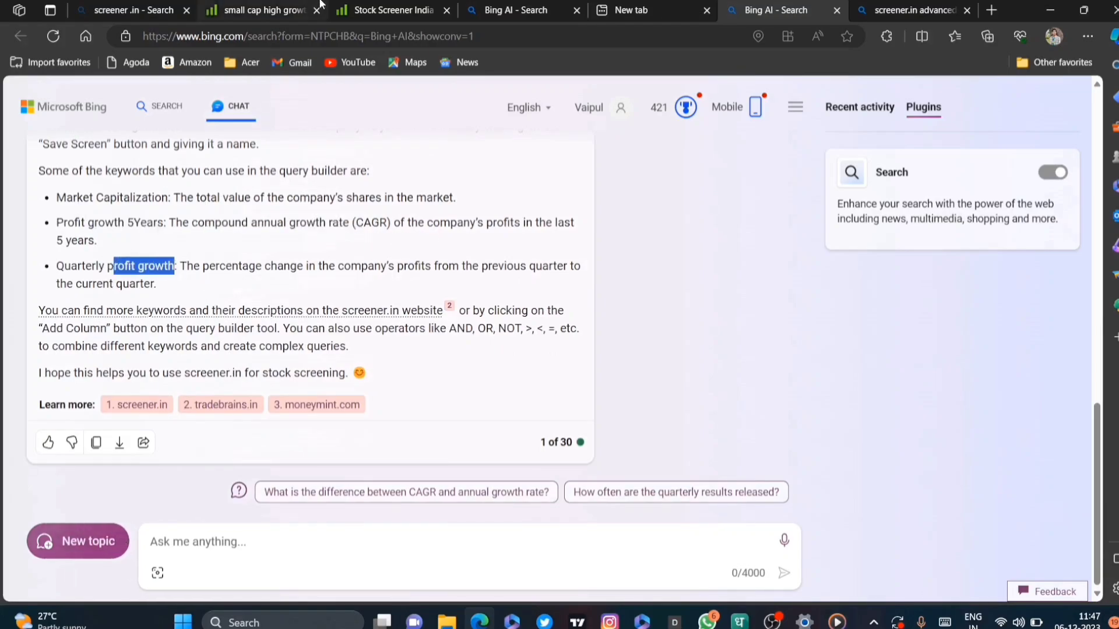
scroll(516, 233, "up", 5)
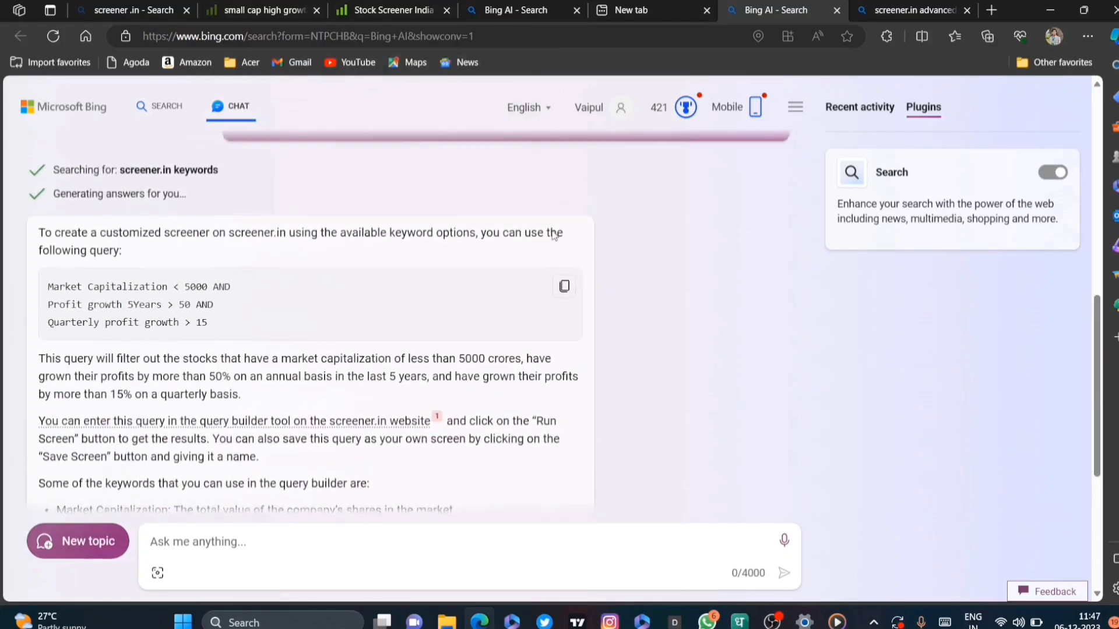
Switch to Screener and add the condition "YOY Quarterly profit growth > 20 AND" as the third line of the query.
left_click(388, 10)
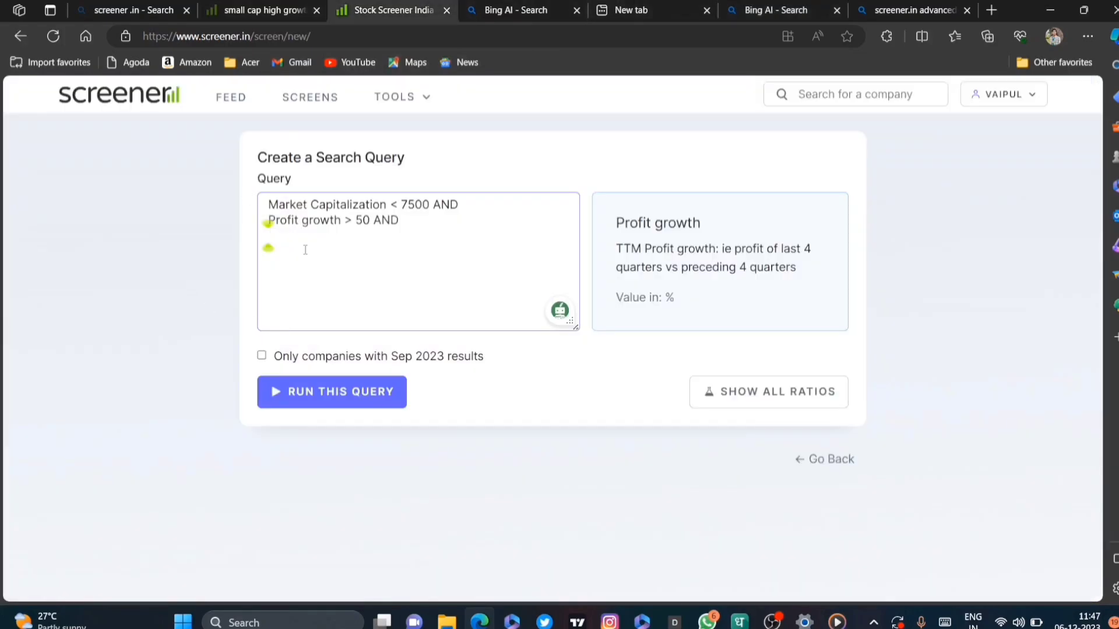
type("quarterl")
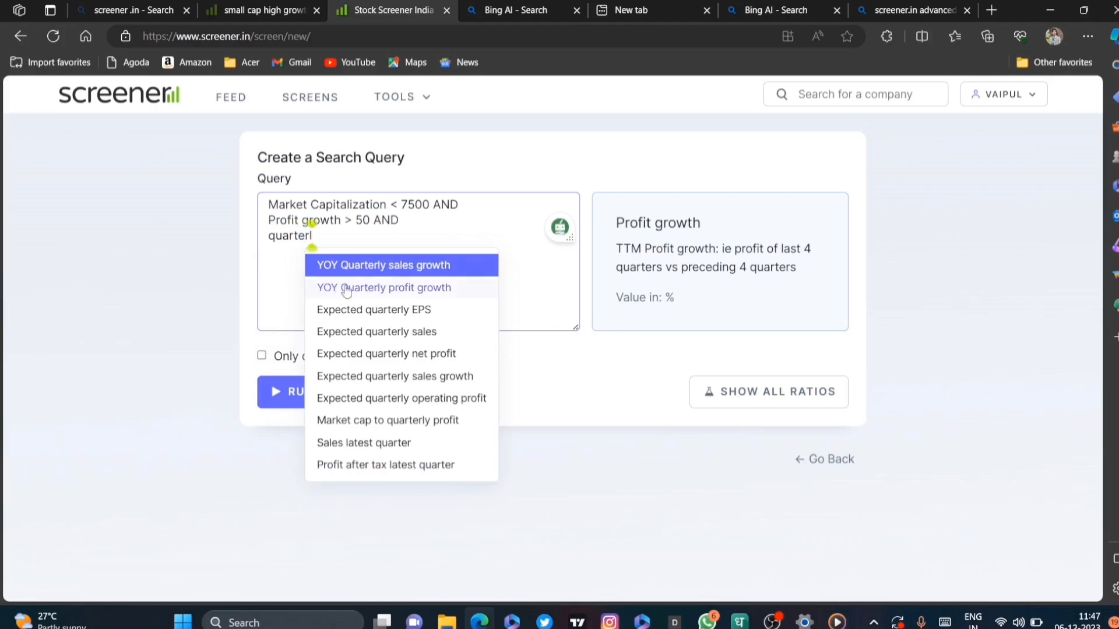
left_click(399, 287)
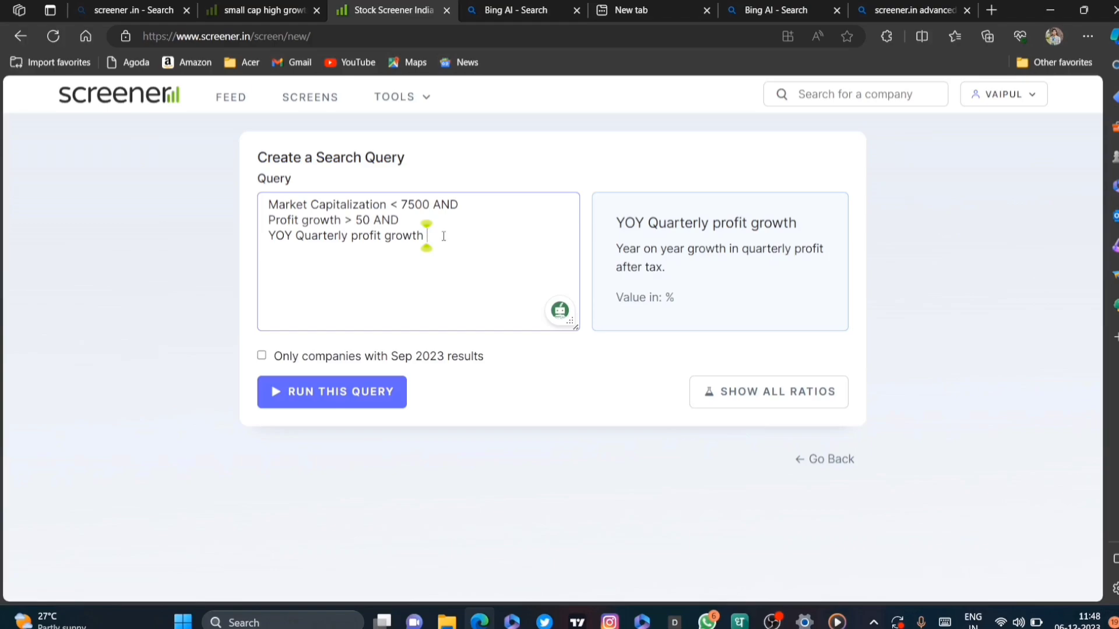
type("> 20 AND")
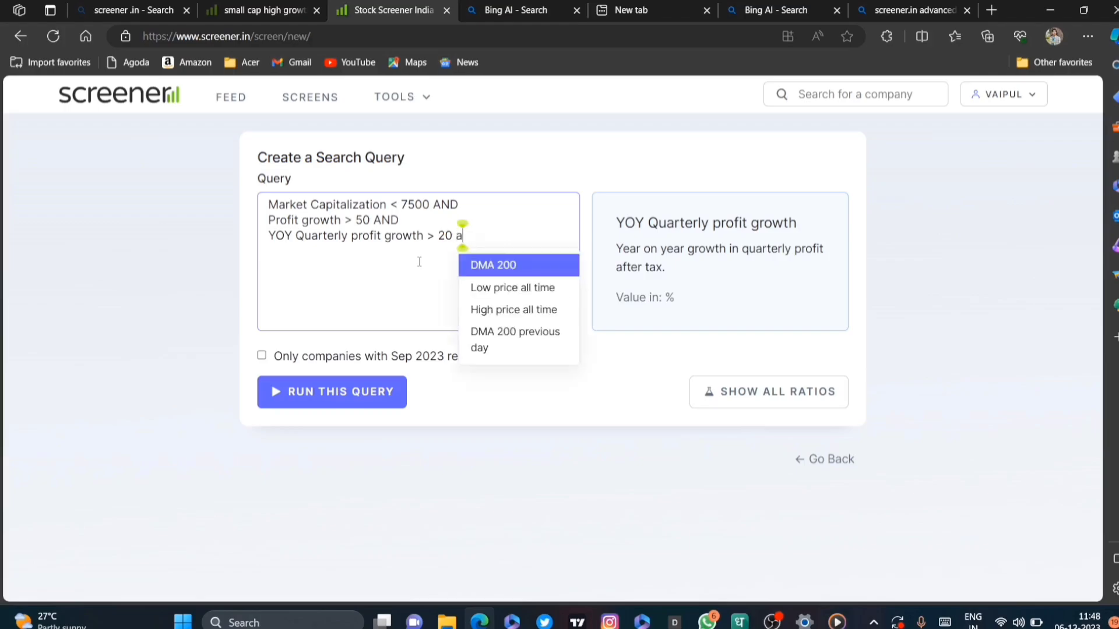
key("Return")
Switch to the advanced query Bing AI chat and submit the drafted follow-up asking for a modified small cap query with only screener.in keywords.
left_click(810, 5)
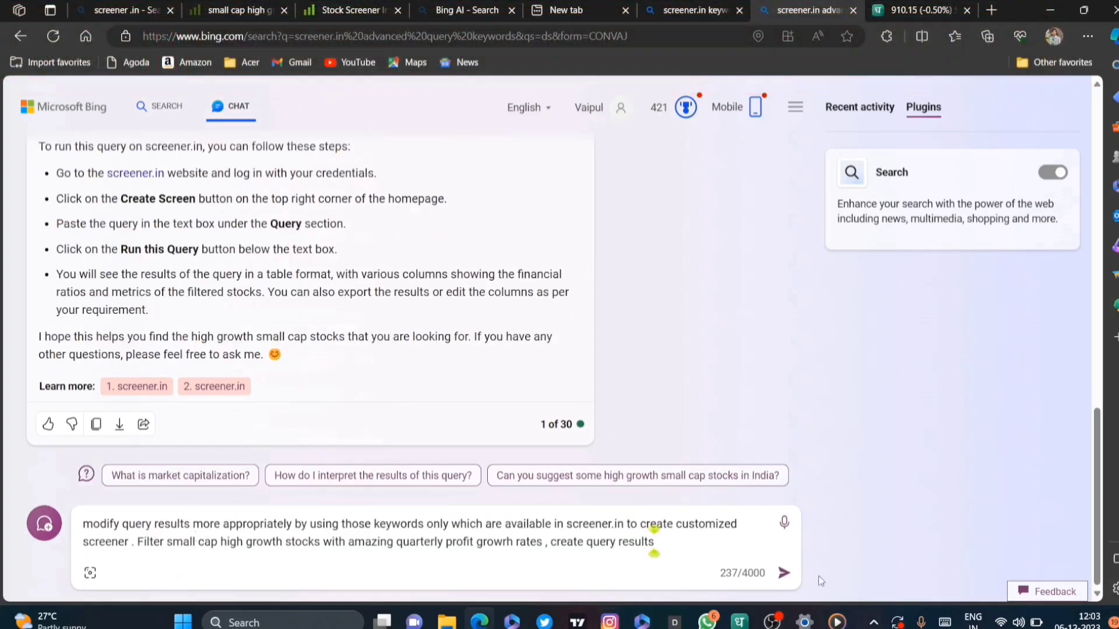
left_click(784, 574)
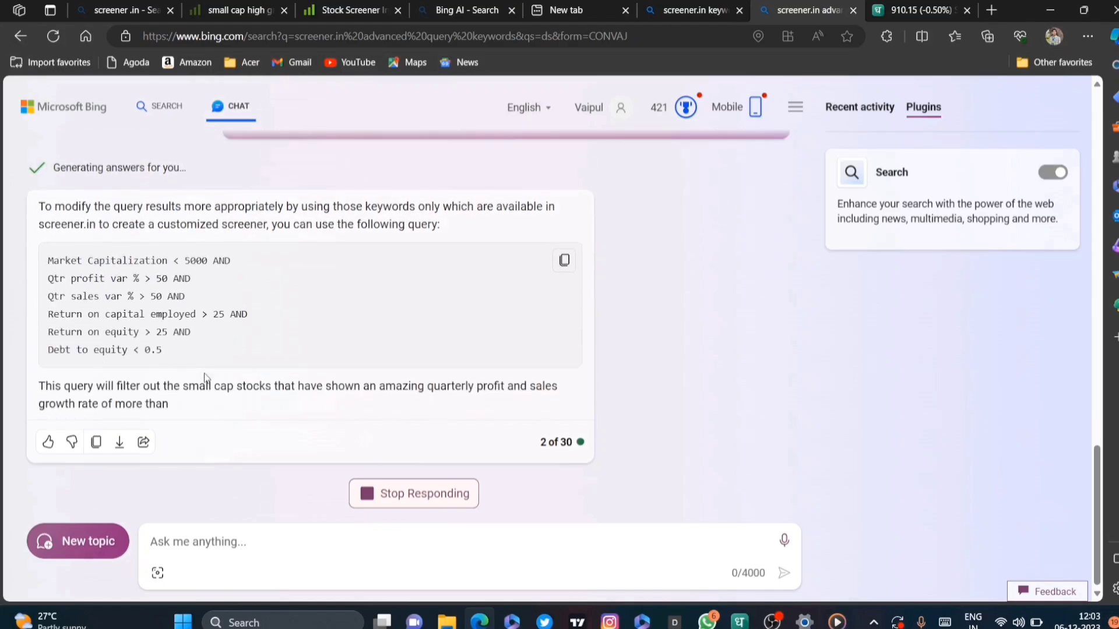
scroll(207, 377, "up", 3)
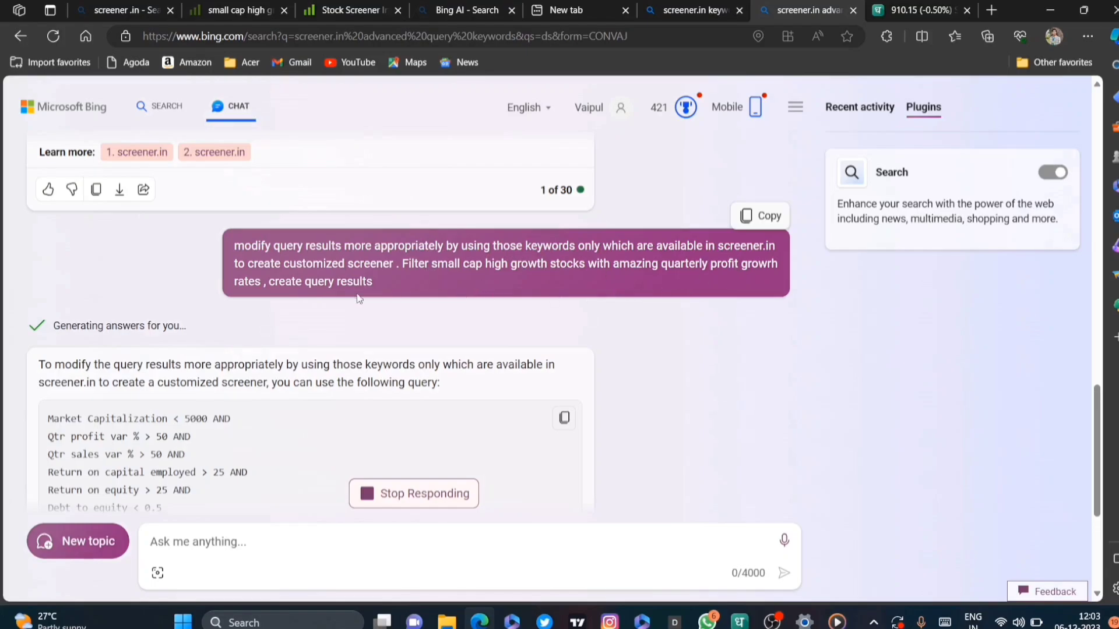
Examine Bing's modified small cap query and its explanation of the growth, return on capital employed and debt conditions.
scroll(231, 348, "down", 5)
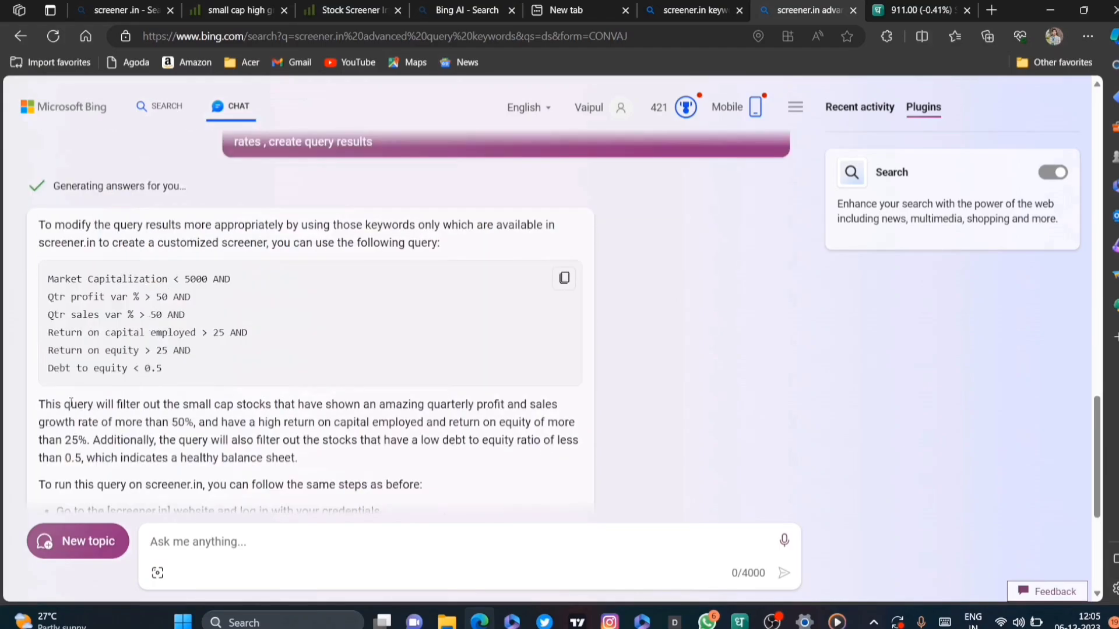
left_click_drag(71, 403, 141, 403)
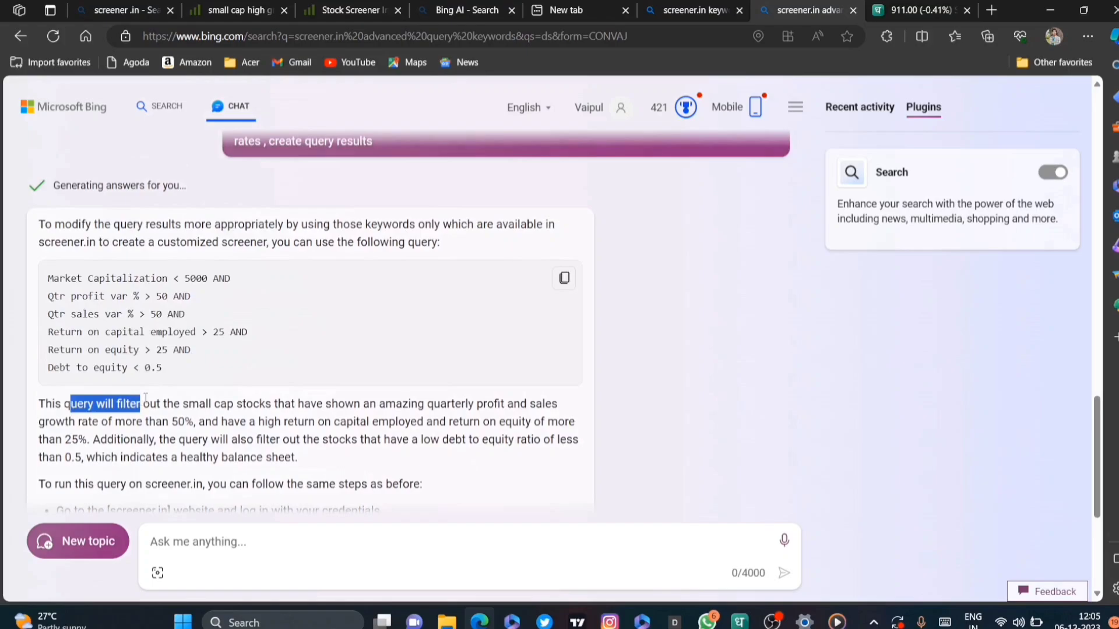
scroll(126, 321, "down", 3)
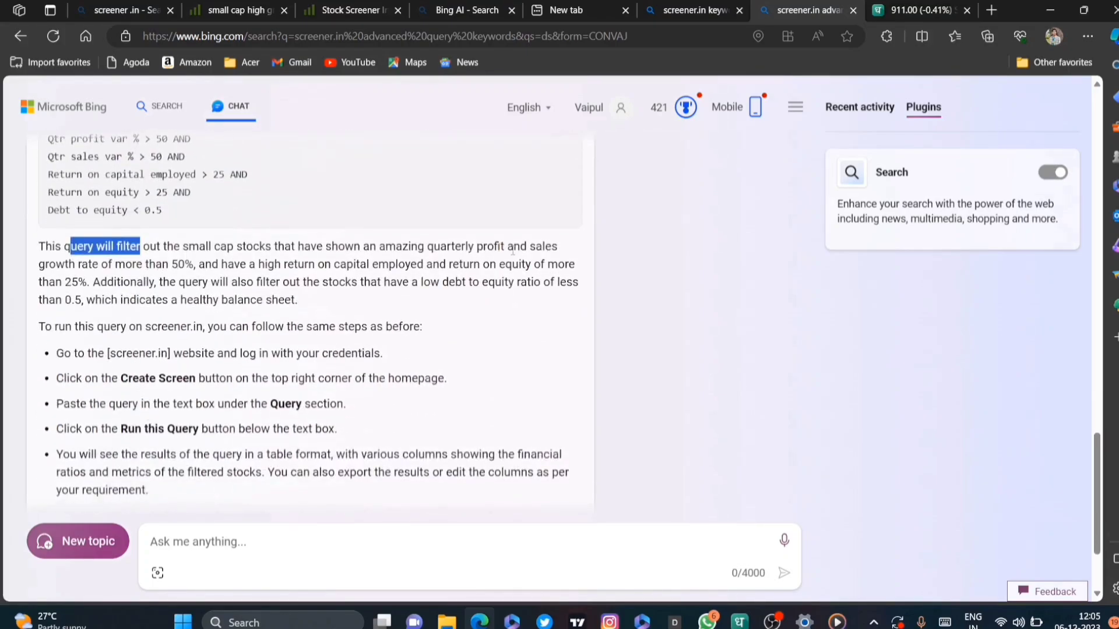
left_click_drag(369, 249, 520, 248)
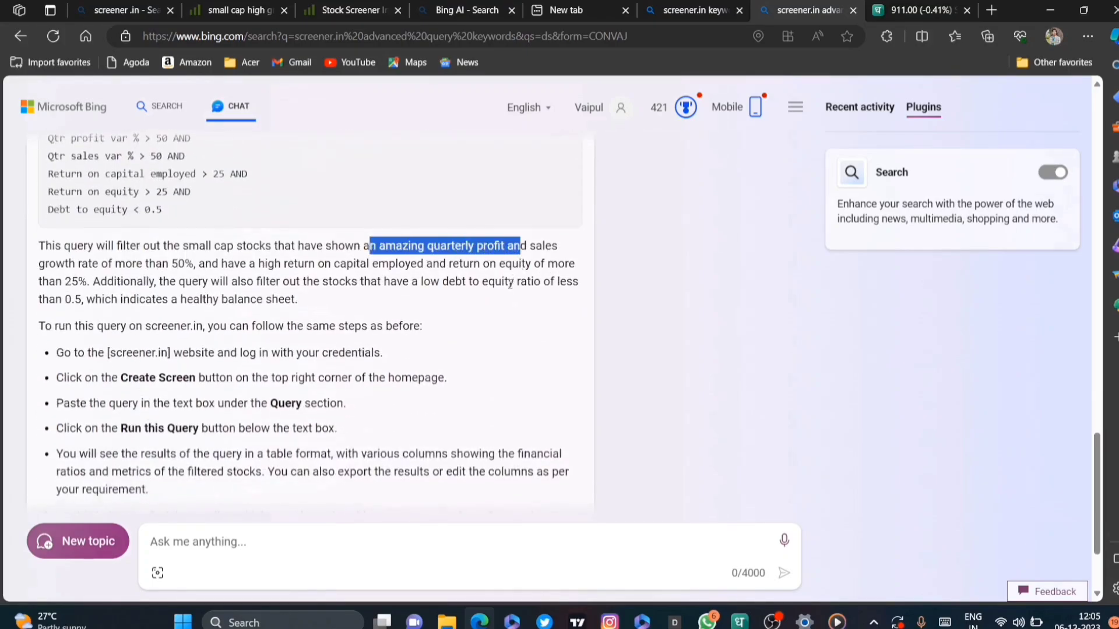
left_click_drag(163, 265, 409, 282)
left_click(432, 344)
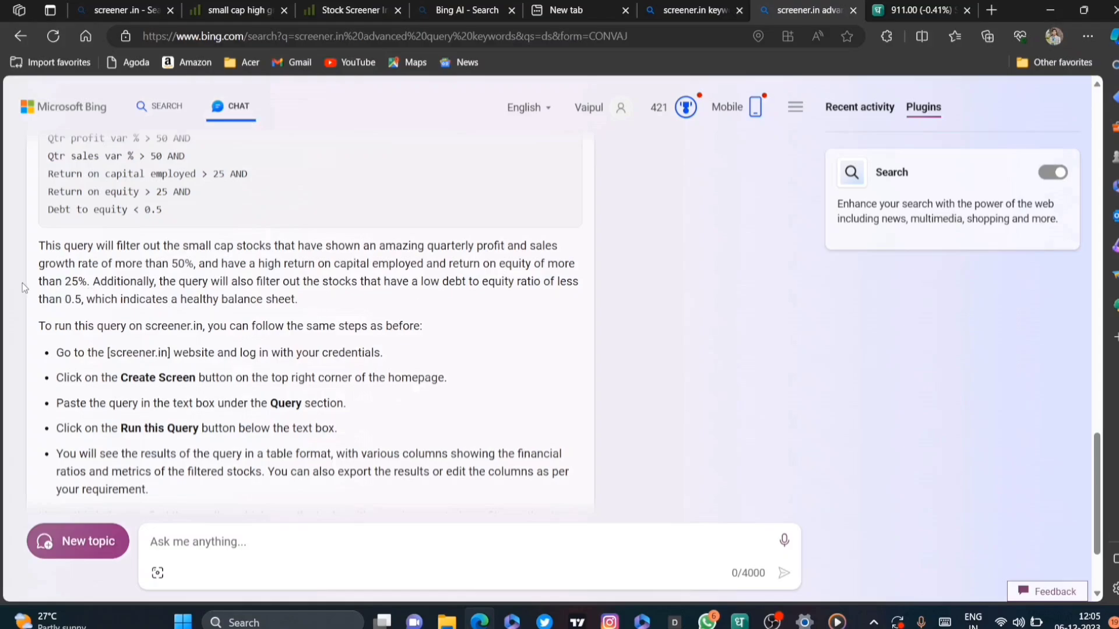
scroll(73, 282, "up", 1)
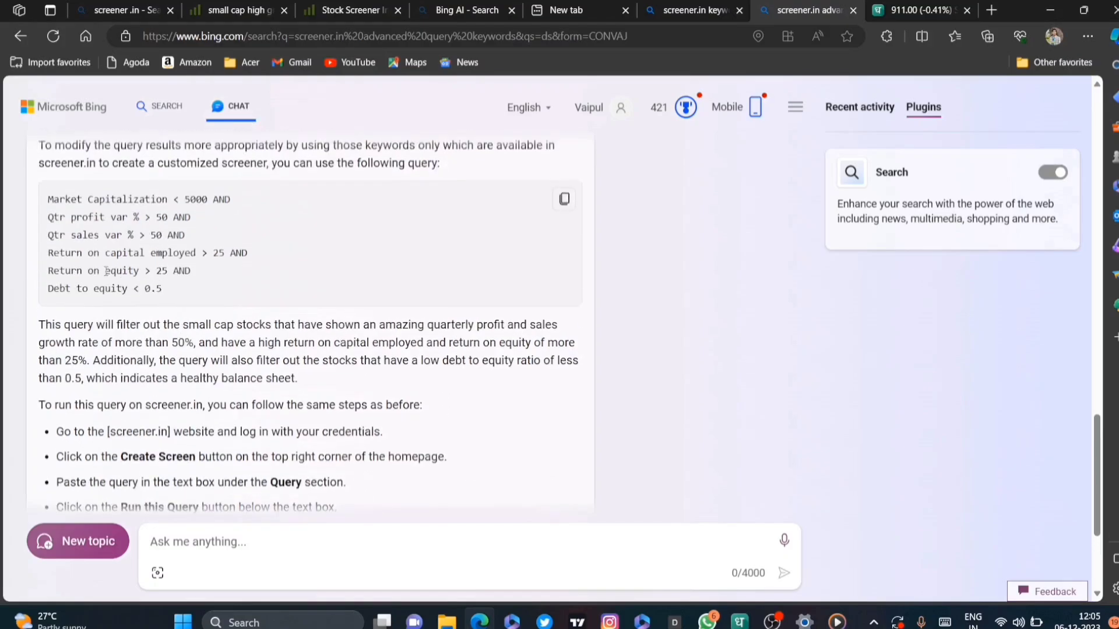
left_click_drag(106, 271, 225, 253)
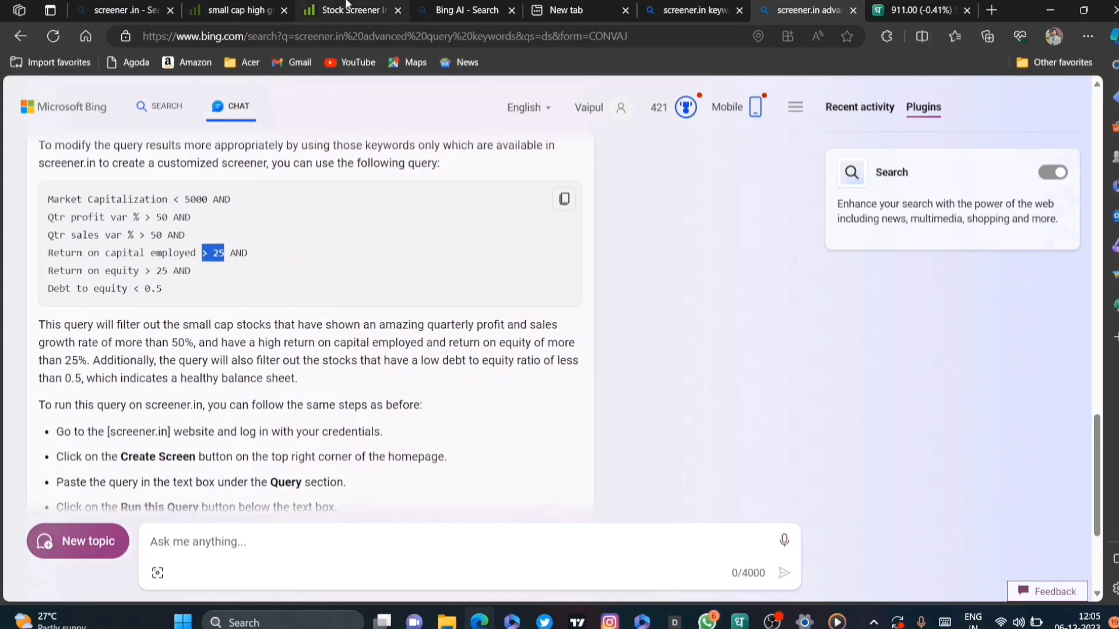
Switch to Screener and add the condition "QoQ Profits > 30 AND" as the fourth line of the query.
mouse_move(348, 3)
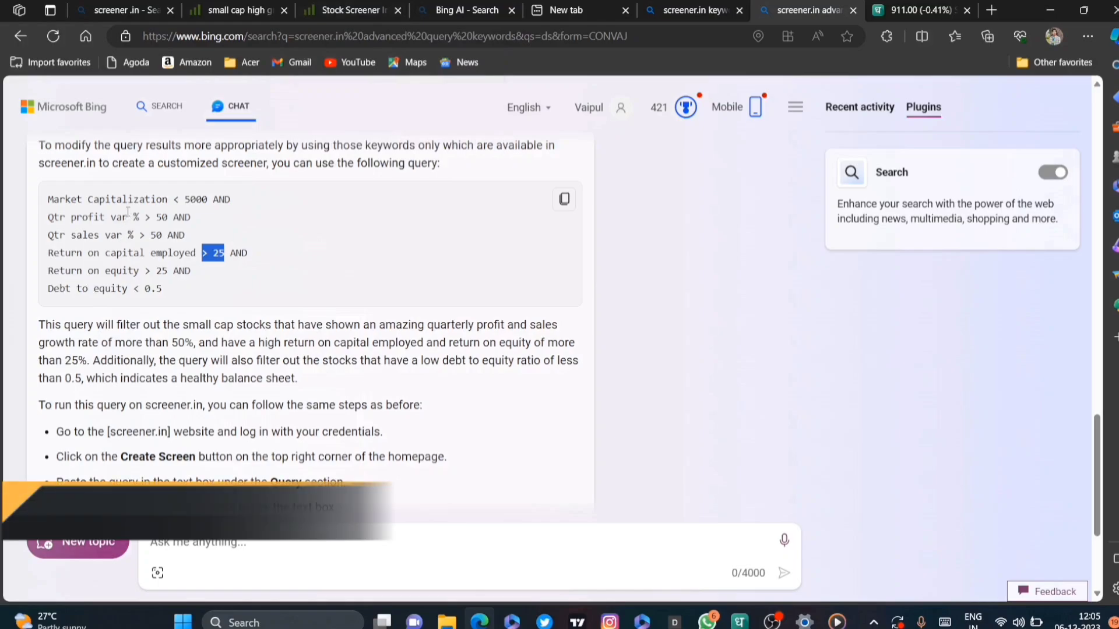
left_click(326, 10)
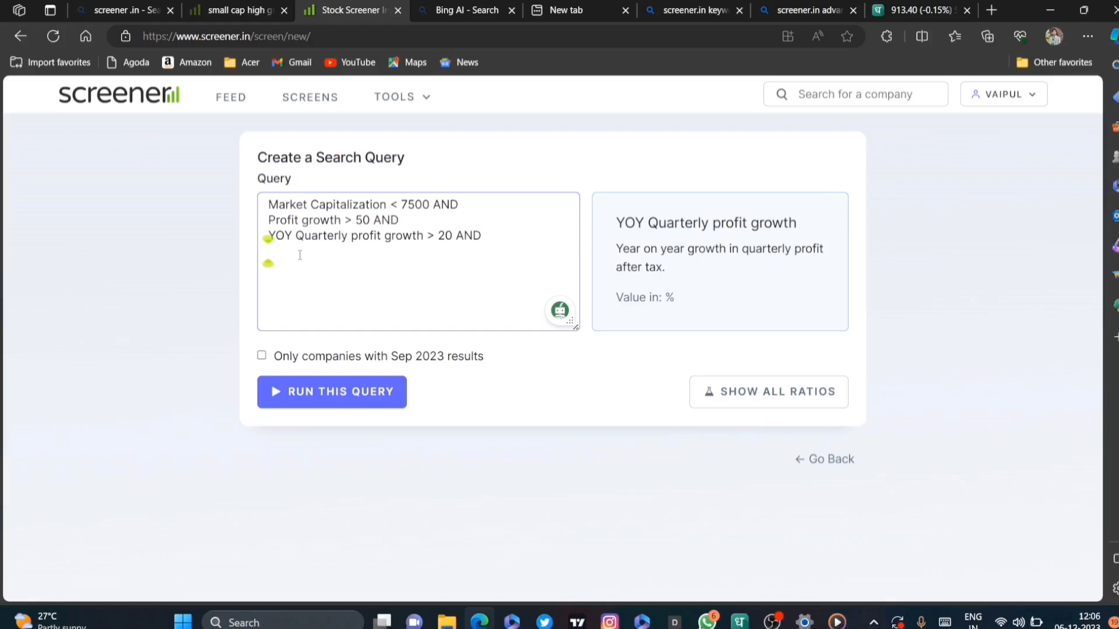
type("q")
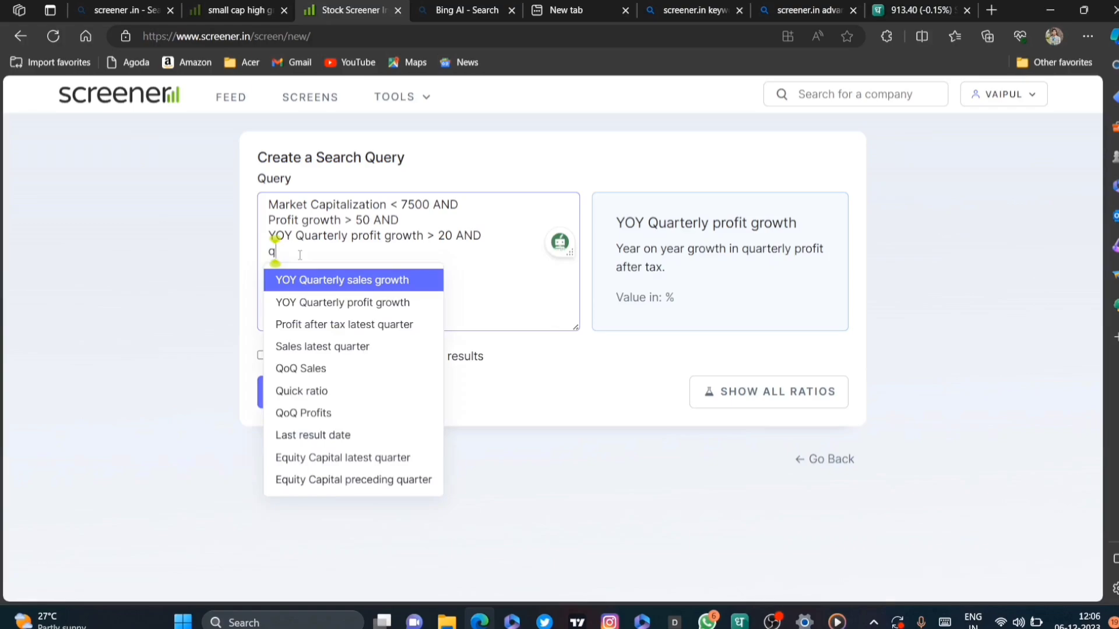
left_click(304, 414)
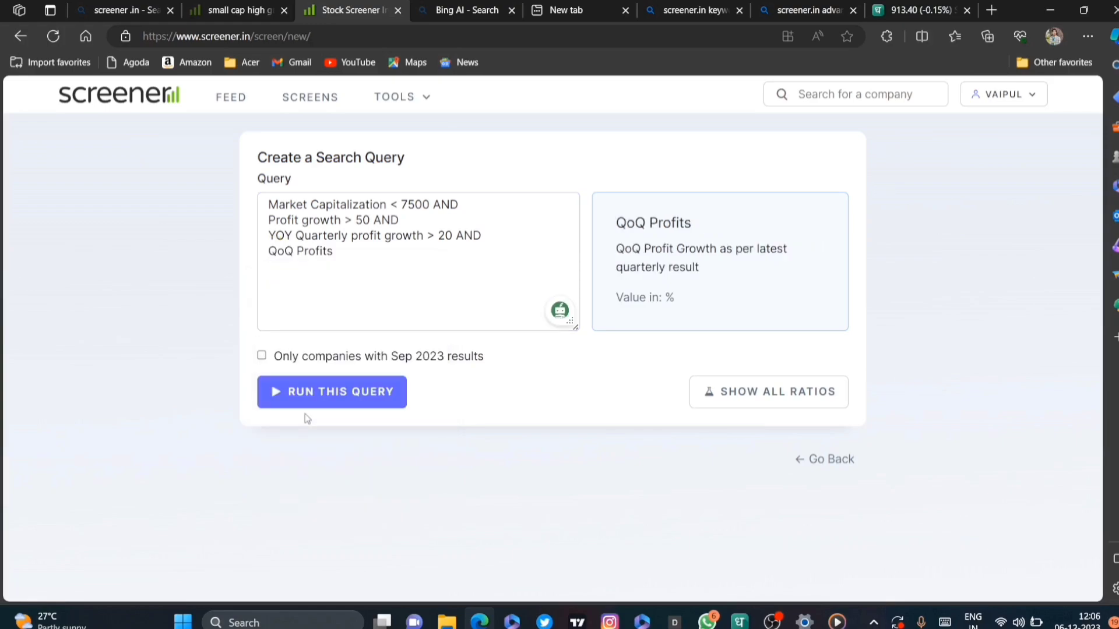
left_click(341, 261)
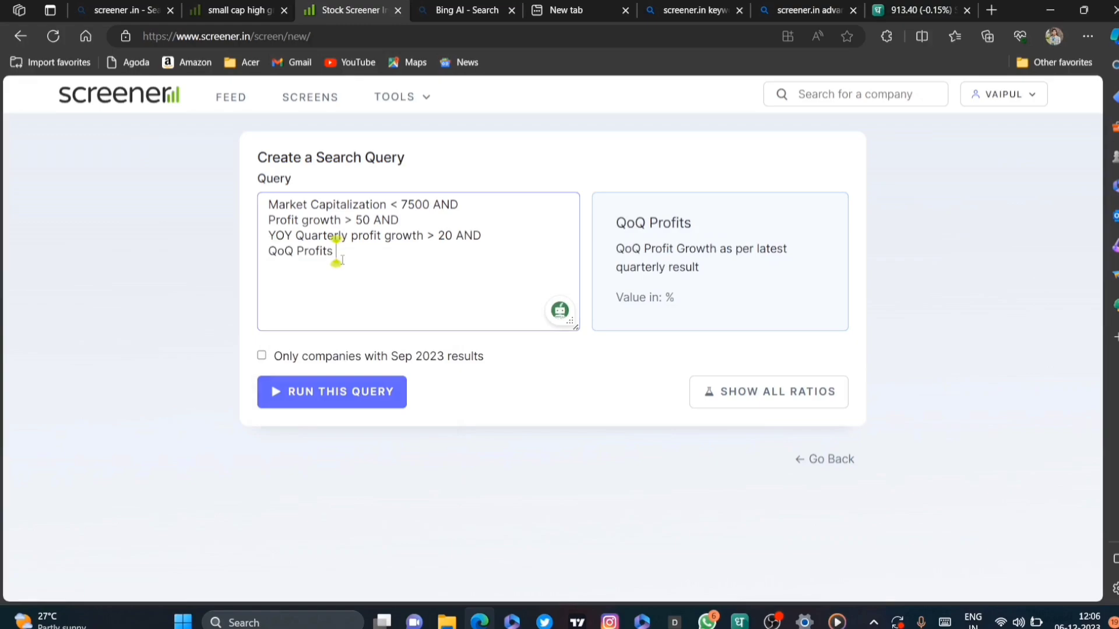
type("> 30")
type("AND")
key("Return")
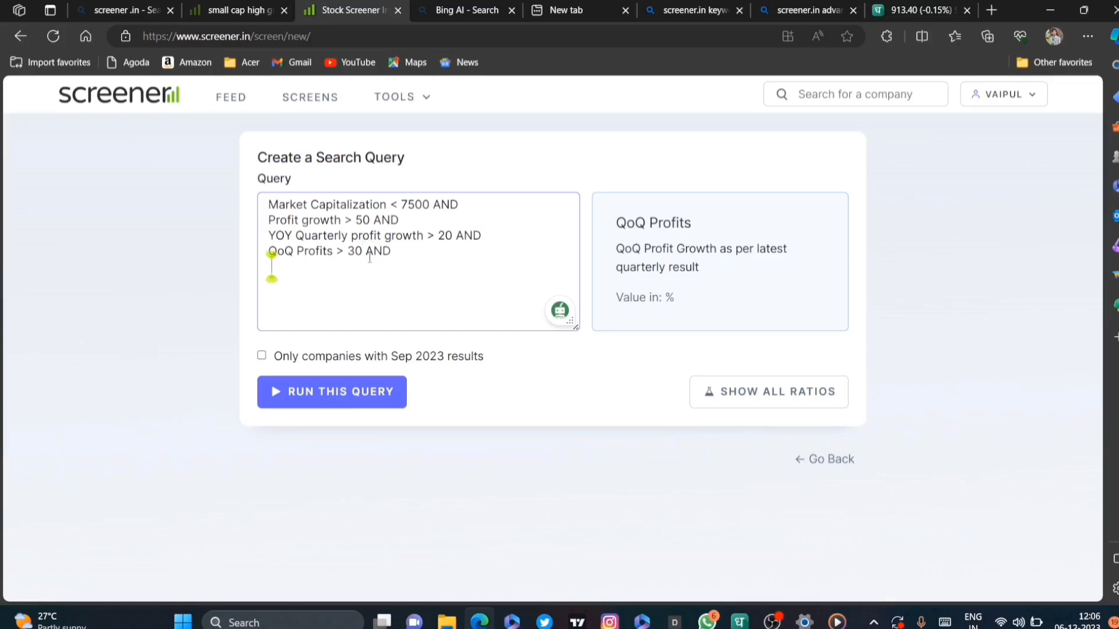
Add the condition "QoQ Sales > 25 AND" as the fifth line of the query, using the suggested keyword.
type("qoq")
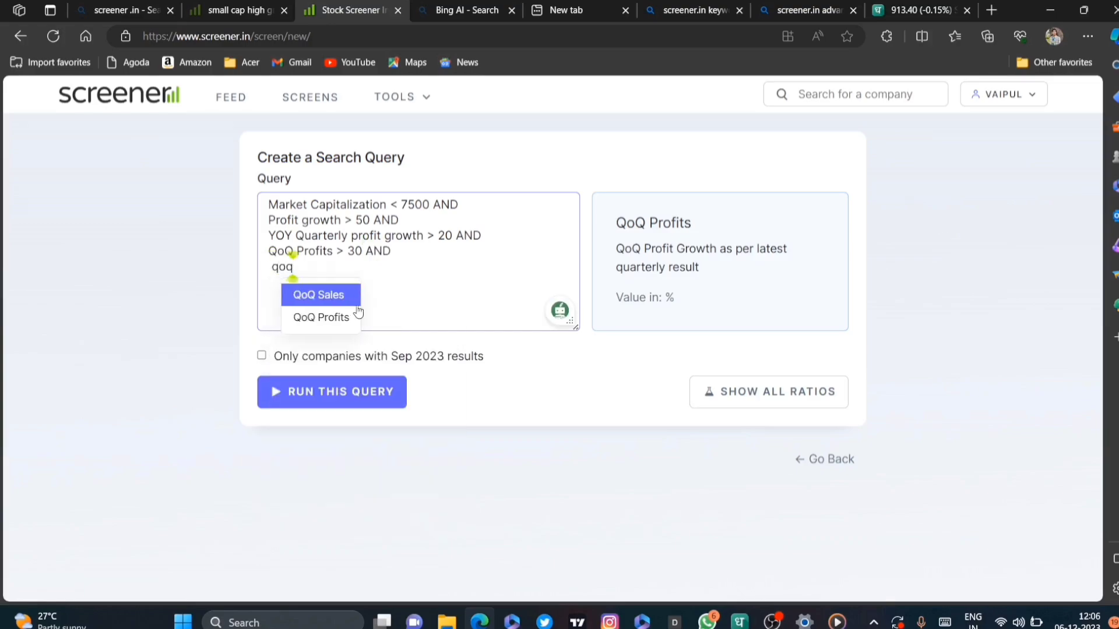
left_click(325, 293)
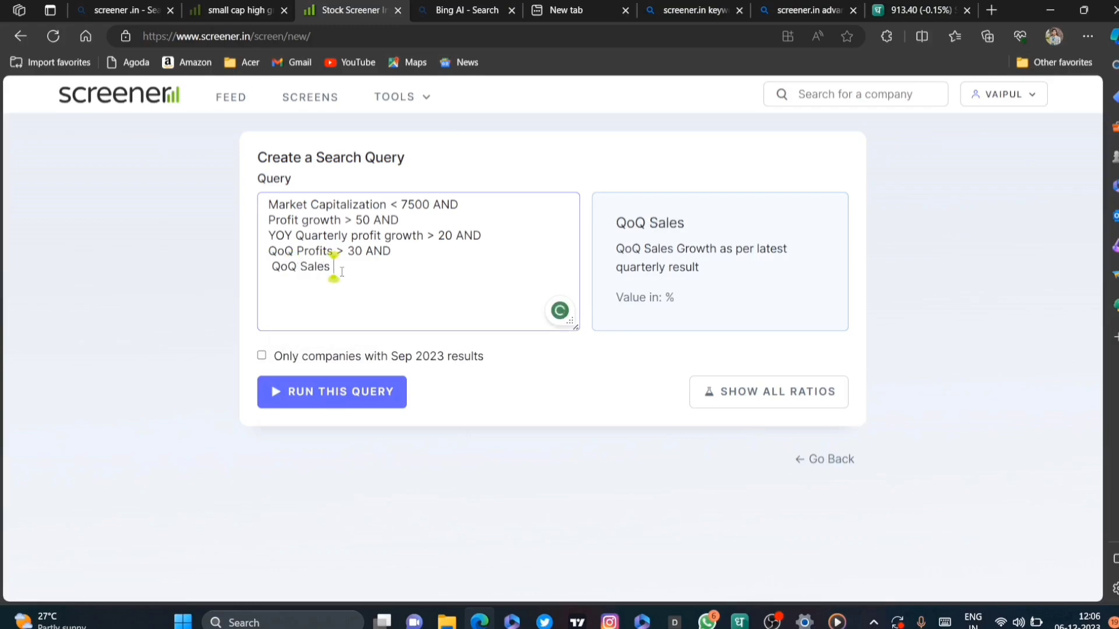
type("> 25 AND")
key("Return")
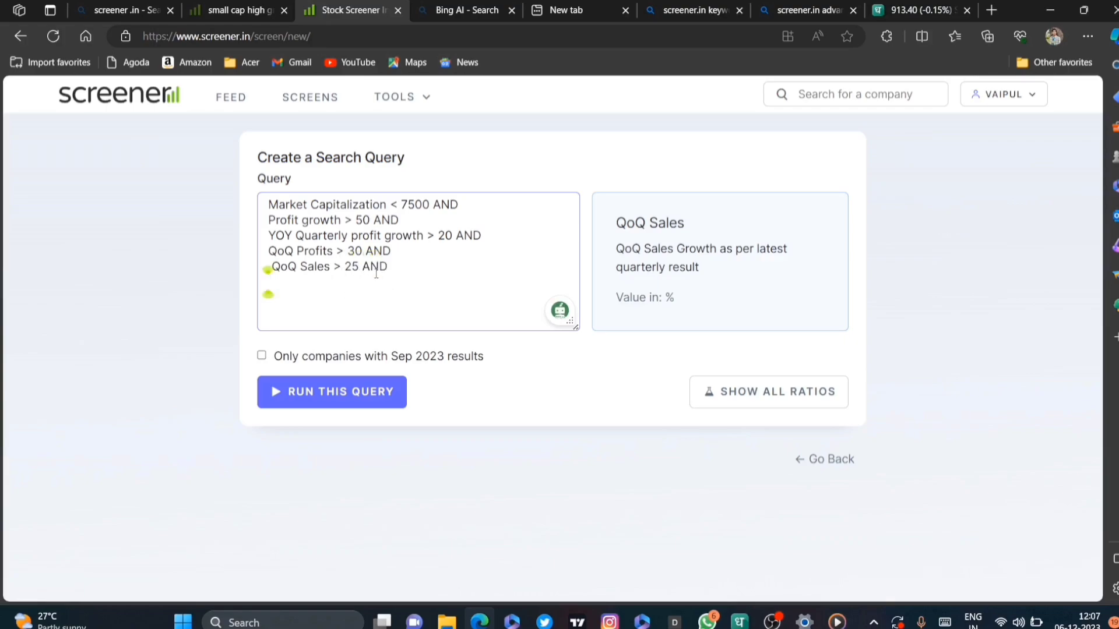
Add the condition "Return on capital employed > 15 AND" as the sixth line of the query.
type("roce")
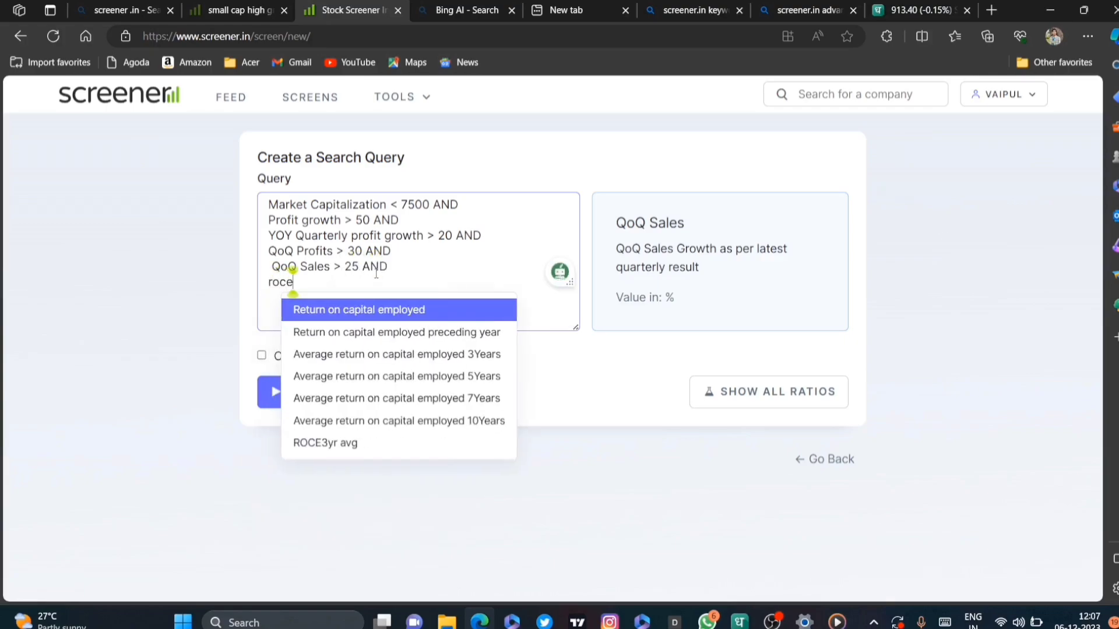
left_click(320, 310)
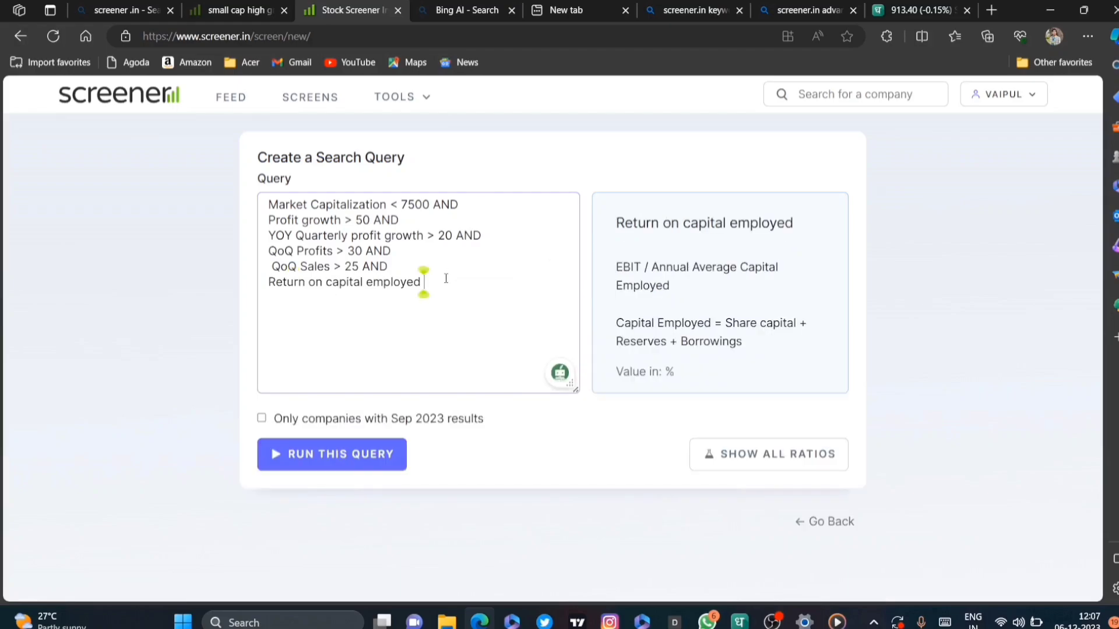
type("> 15")
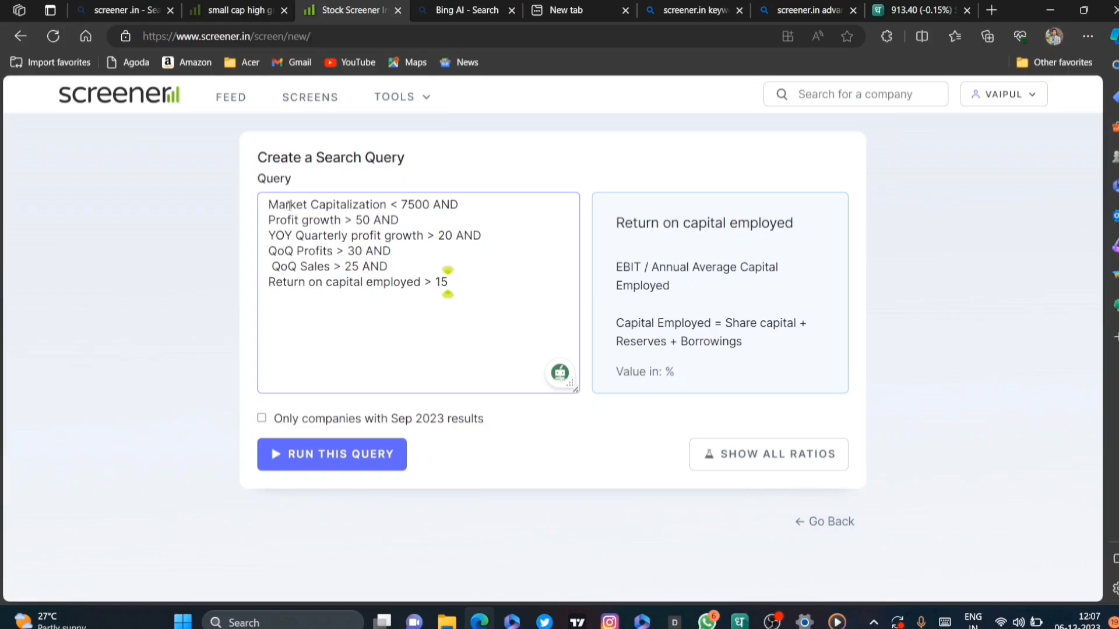
left_click_drag(288, 205, 428, 213)
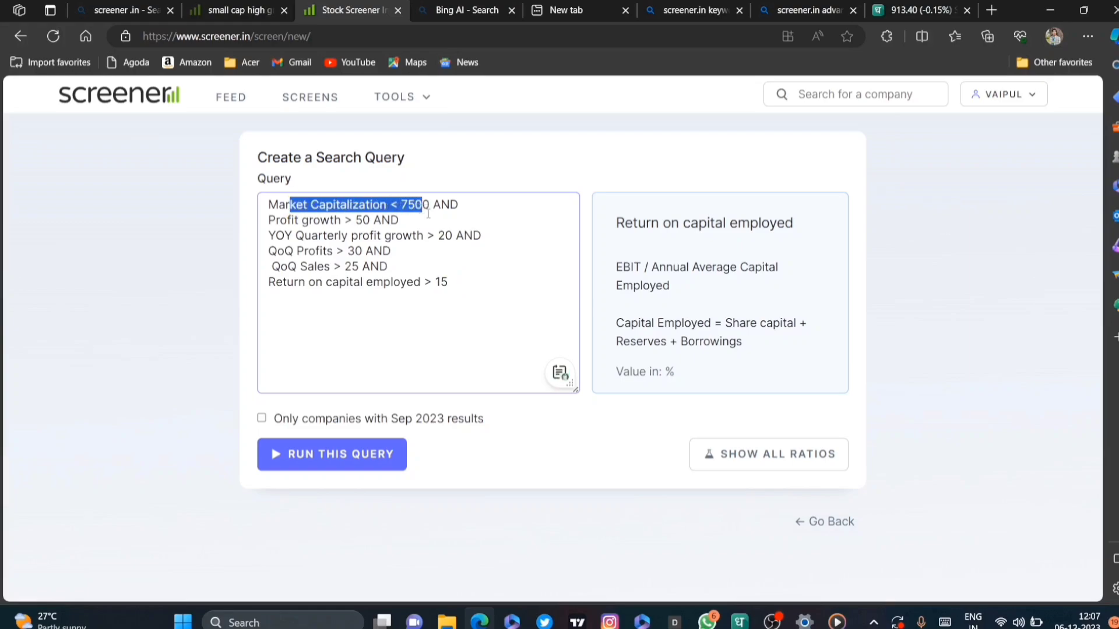
left_click(458, 282)
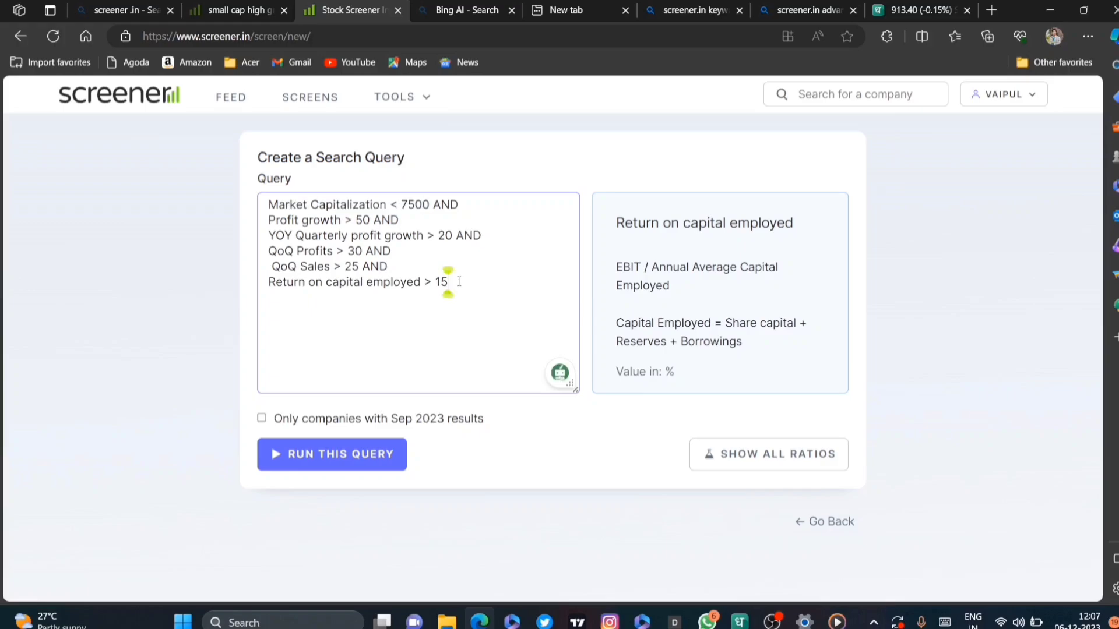
type("AND")
key("Return")
Add "Market Capitalization > 500" as the last line of the query and run it.
type("market")
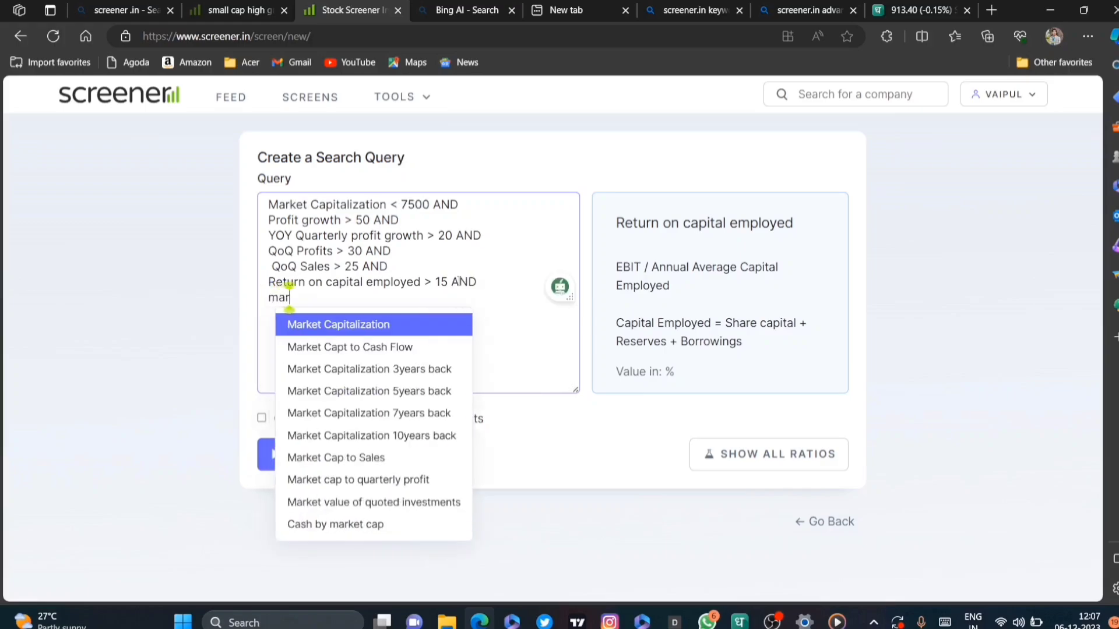
left_click(431, 327)
type("> ")
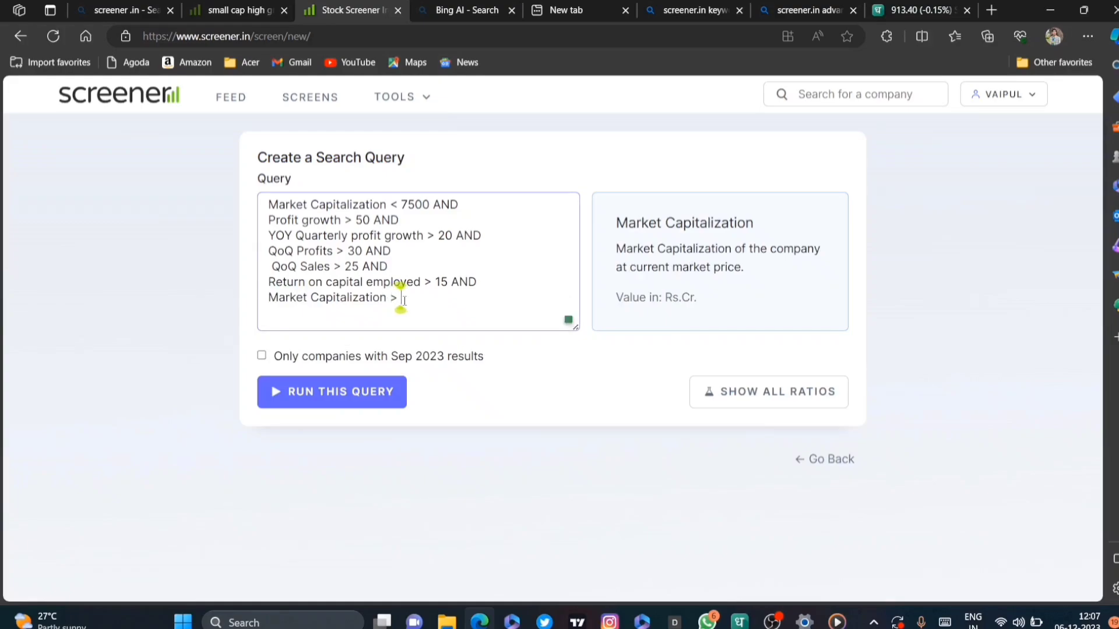
type("500")
left_click(374, 394)
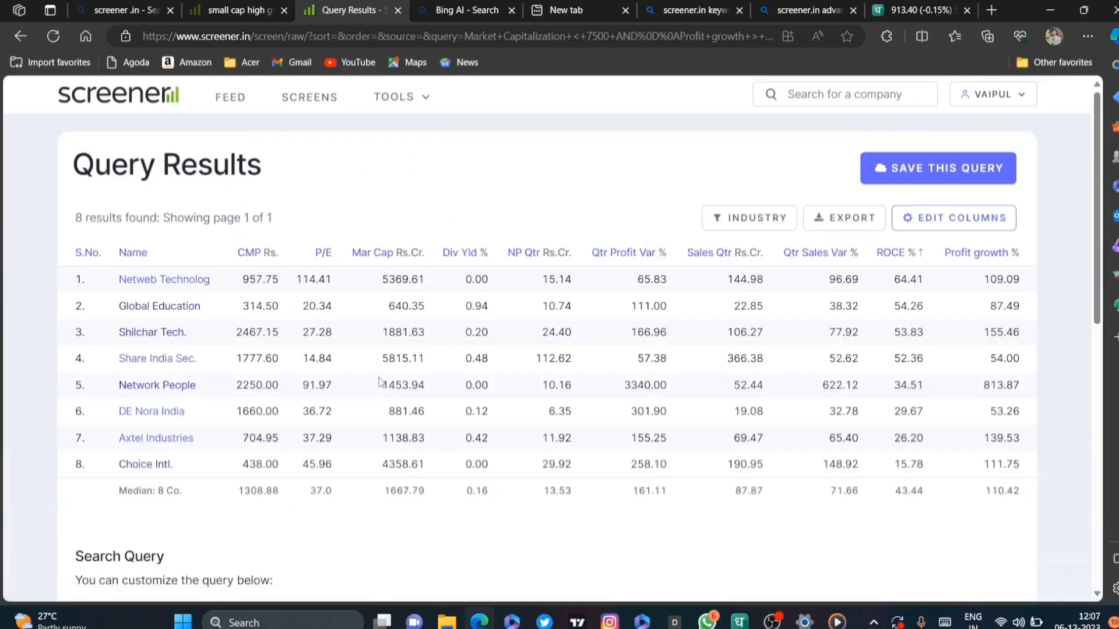
Examine the companies in the query results table and the search query conditions beneath it.
scroll(382, 357, "down", 5)
scroll(382, 358, "up", 5)
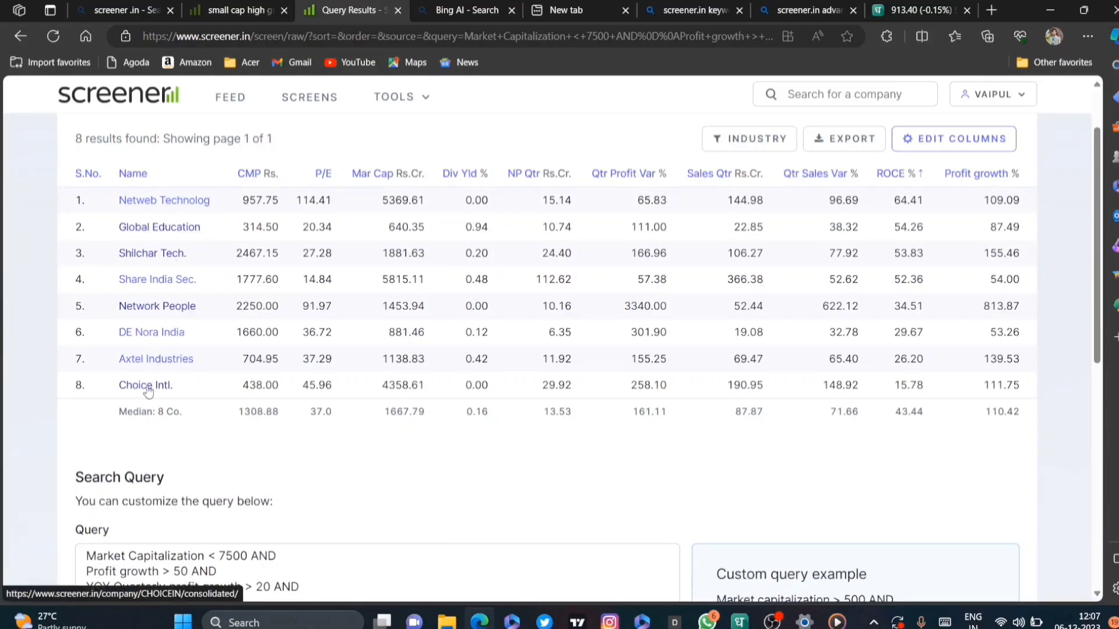
scroll(187, 335, "down", 4)
scroll(188, 334, "up", 5)
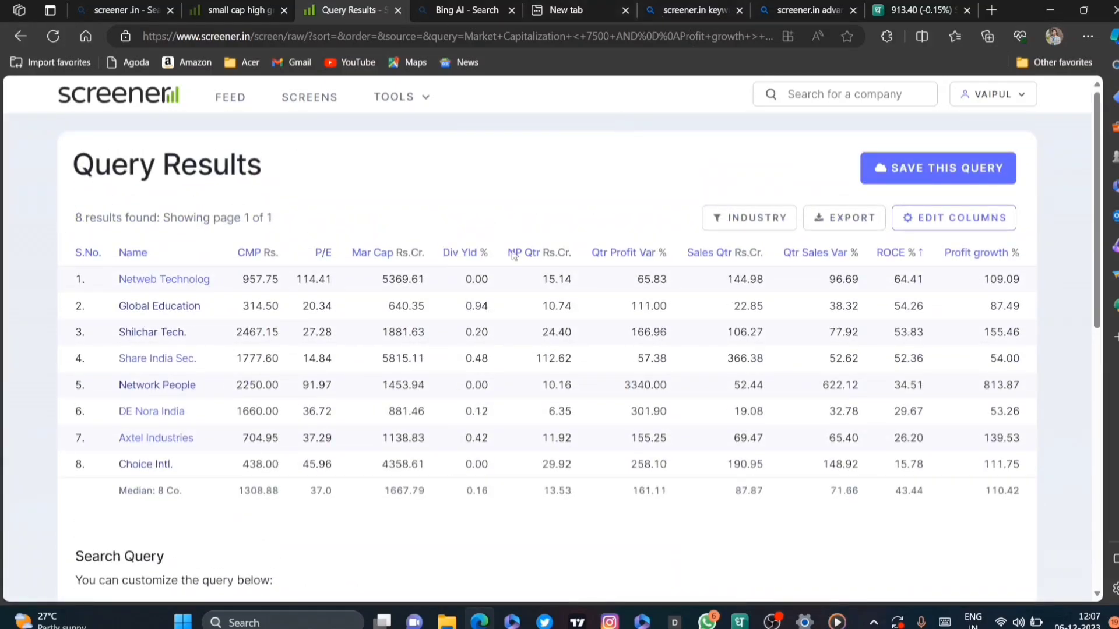
scroll(237, 367, "down", 4)
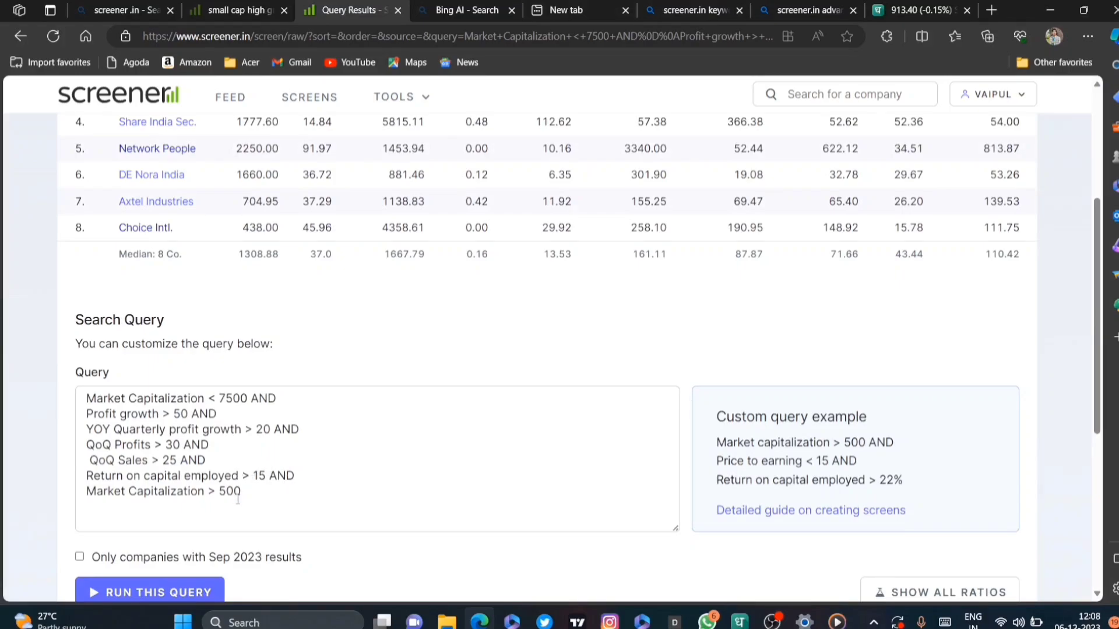
scroll(260, 484, "up", 4)
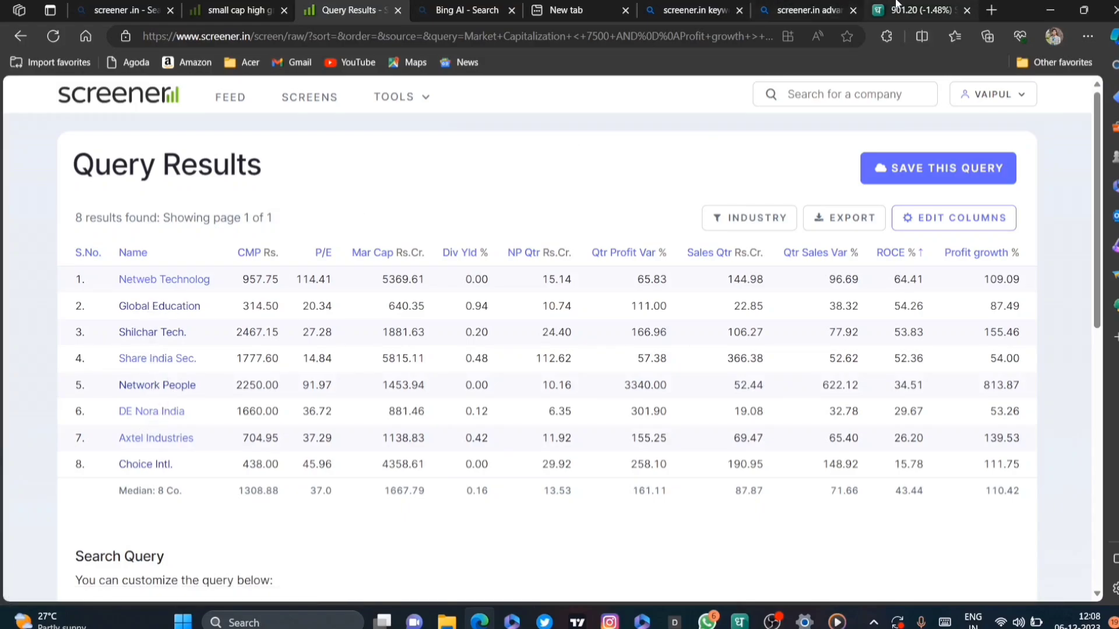
Switch to the Dhan chart and load the NSE symbol GLOBAL EDUCATION through the symbol search.
left_click(917, 10)
key("BackSpace")
key("BackSpace")
key("BackSpace")
key("BackSpace")
key("BackSpace")
key("BackSpace")
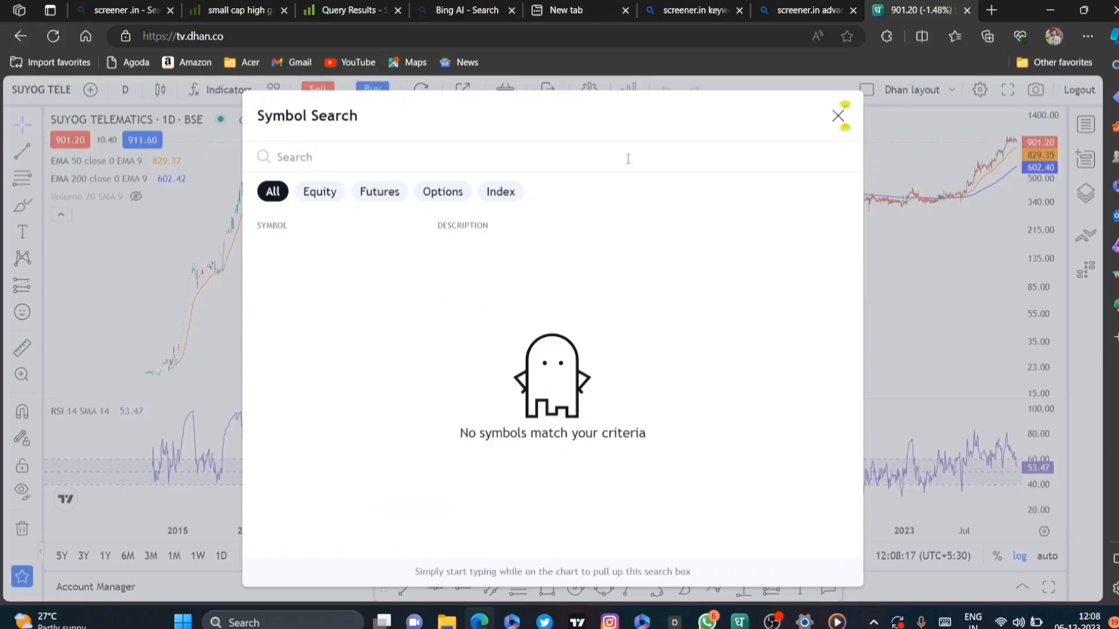
type("GLOBAL")
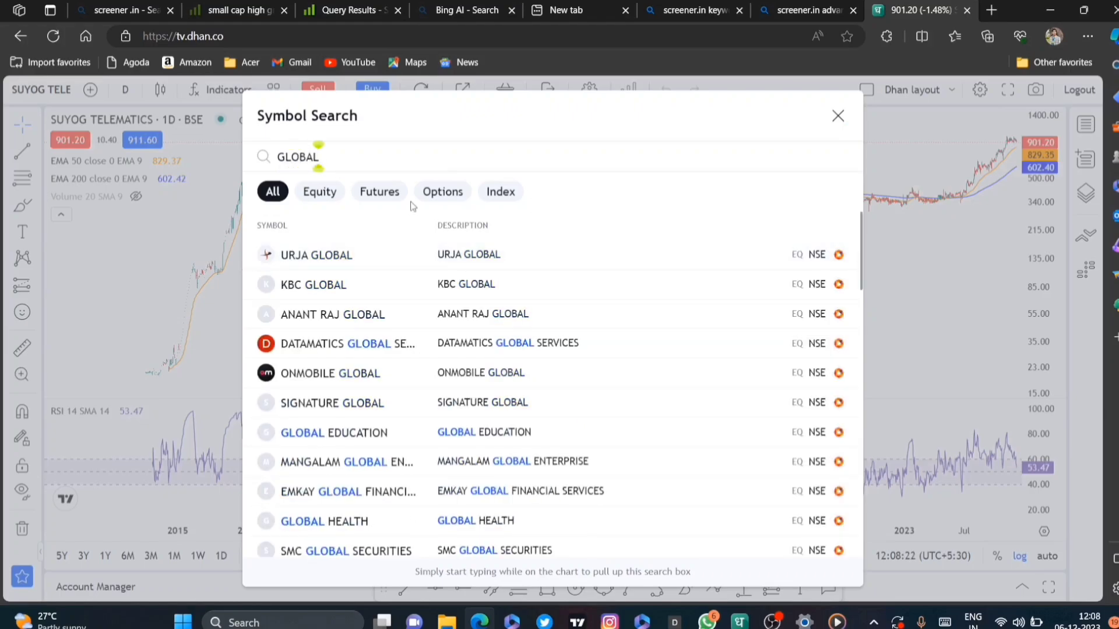
type(" EDUCAT")
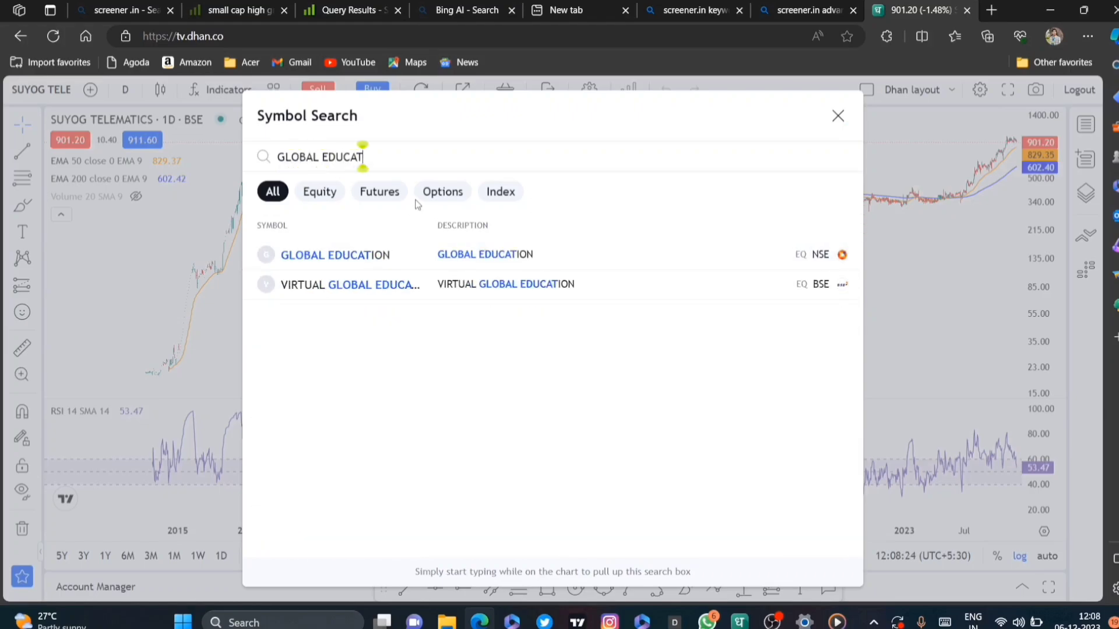
left_click(500, 252)
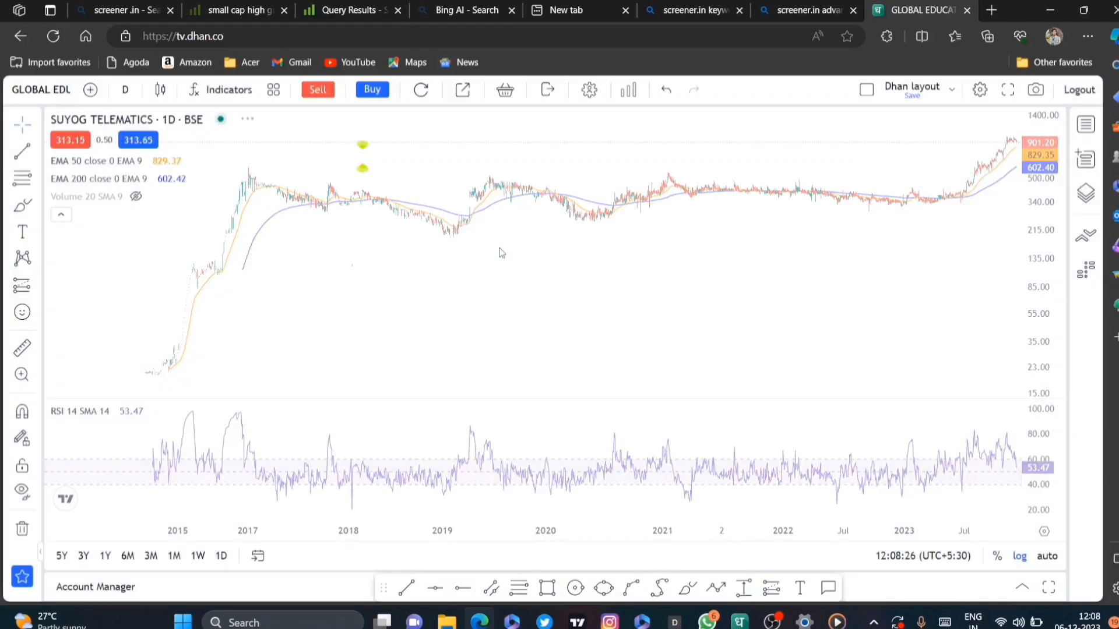
Set the Global Education chart's interval to 1 week and frame its recent candles.
left_click(124, 89)
scroll(136, 344, "down", 3)
scroll(136, 344, "down", 1)
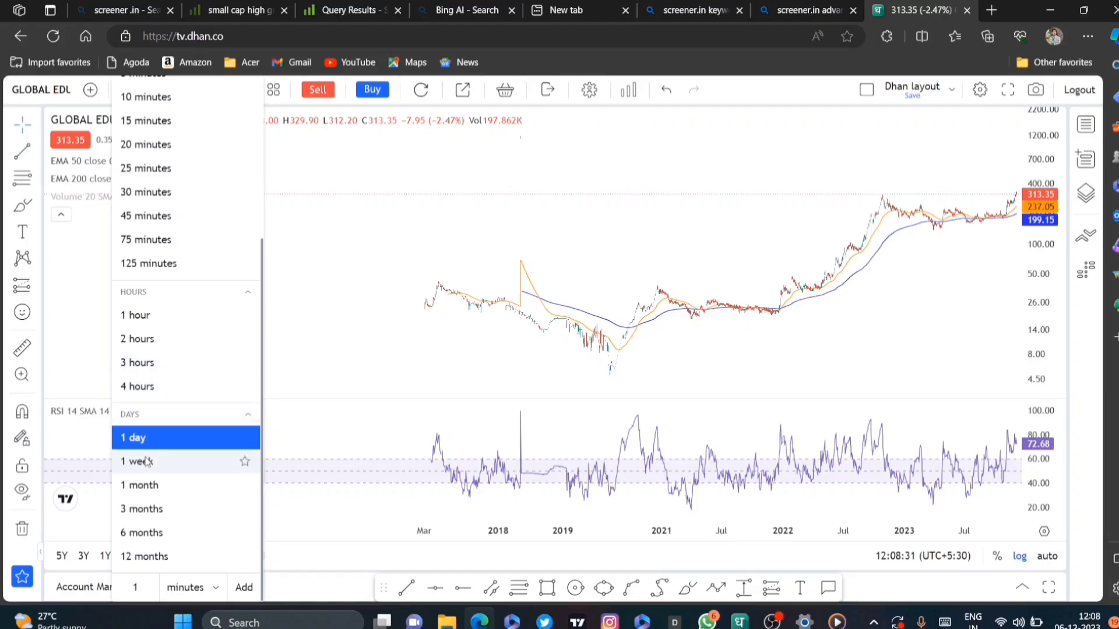
left_click(180, 460)
left_click_drag(799, 244, 892, 323)
scroll(460, 324, "up", 2)
scroll(973, 224, "up", 2)
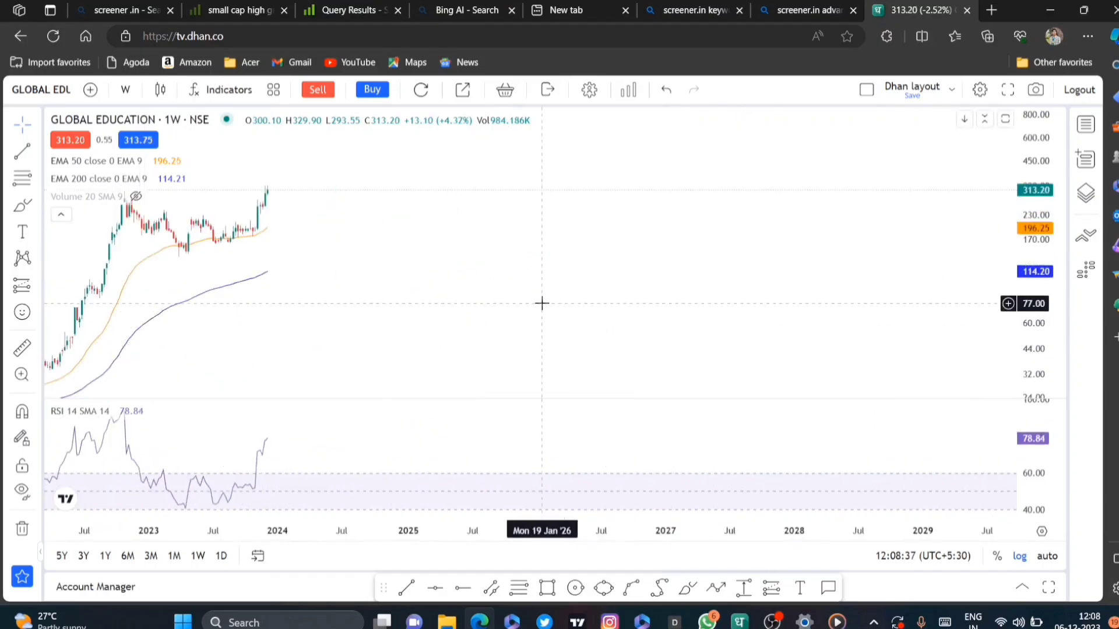
left_click_drag(542, 302, 849, 322)
scroll(849, 322, "up", 3)
left_click_drag(768, 307, 773, 337)
Draw a Brush line across the Global Education highs near 274 and sketch a cup-and-handle curve beneath and beyond it.
left_click(22, 205)
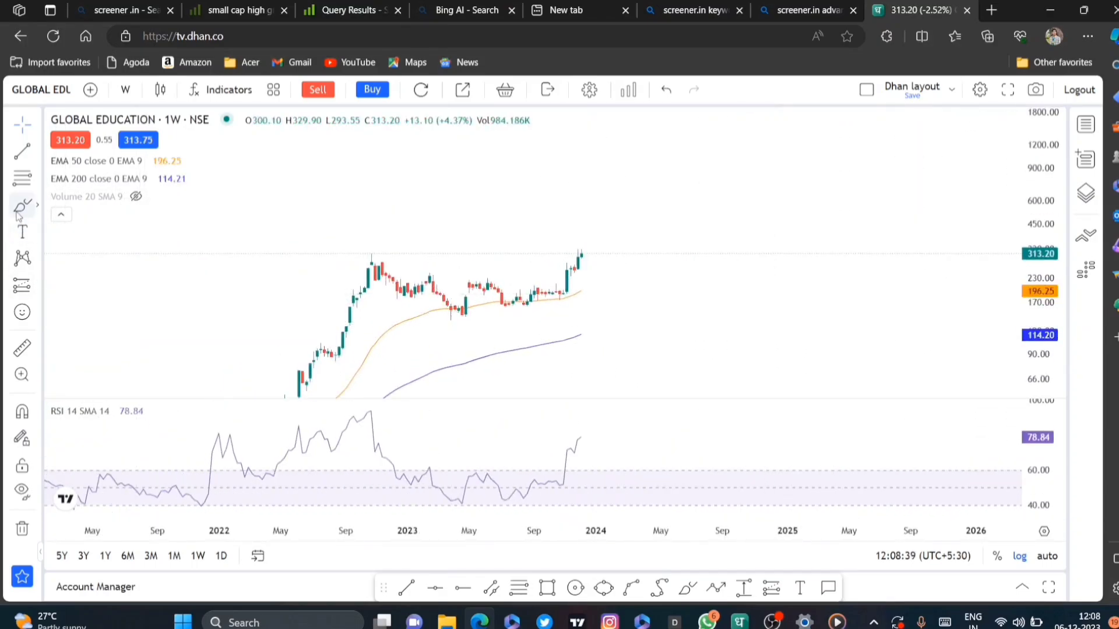
left_click_drag(491, 262, 610, 263)
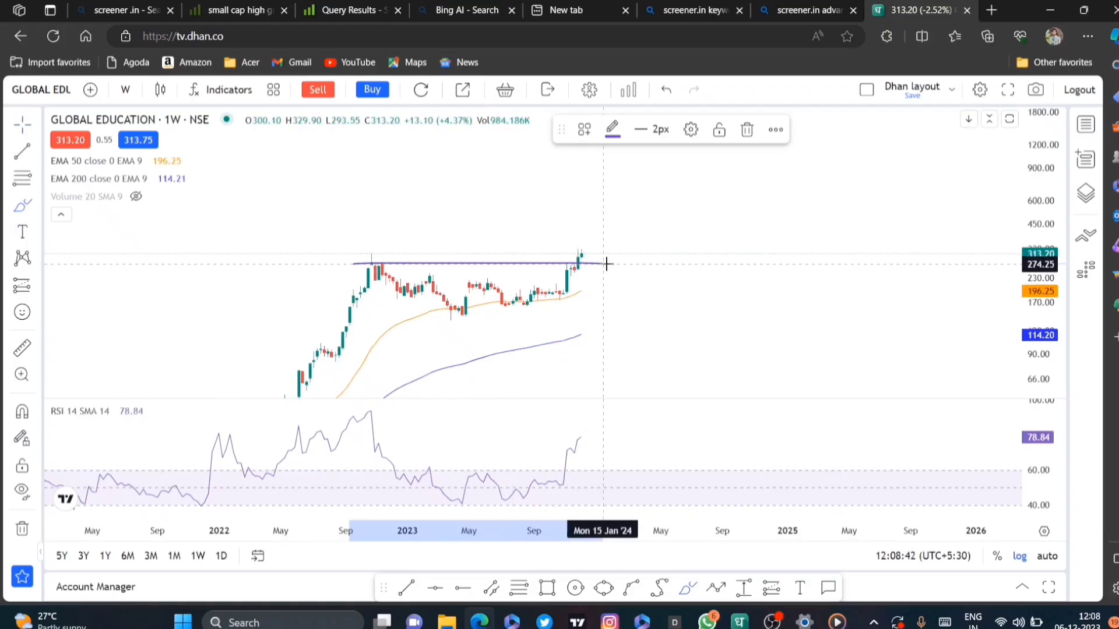
mouse_move(375, 272)
left_mouse_down()
mouse_move(428, 305)
mouse_move(559, 286)
mouse_move(582, 239)
mouse_move(596, 260)
left_mouse_up()
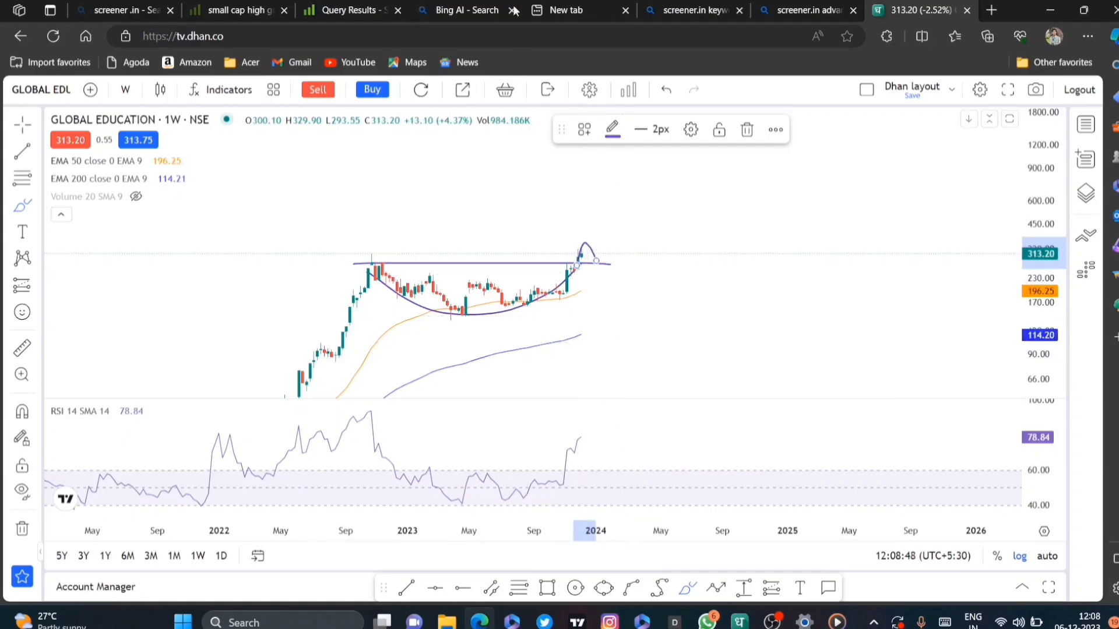
Load the NSE symbol CREST VENTURES on the Dhan chart through a symbol search for CREST and show its full price history.
left_click(348, 10)
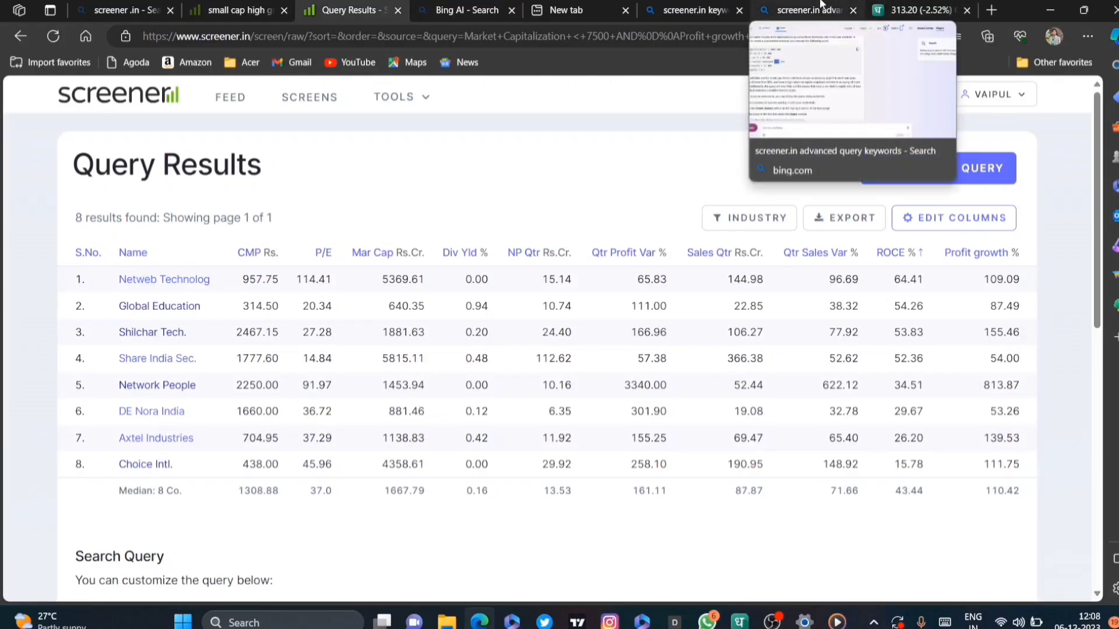
left_click(878, 12)
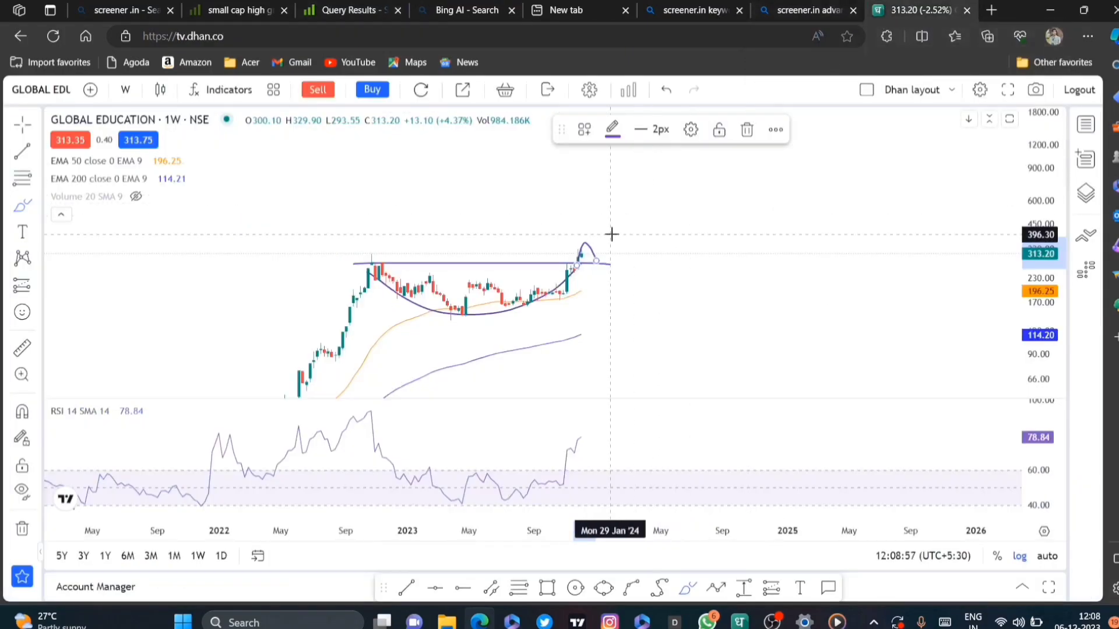
type("CREST")
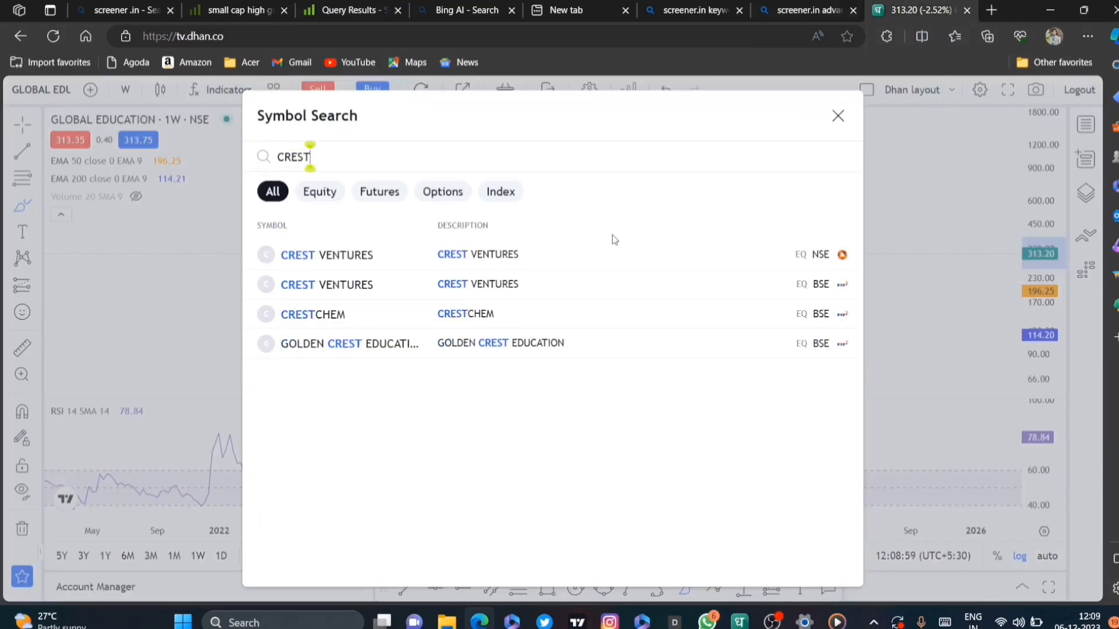
left_click(508, 256)
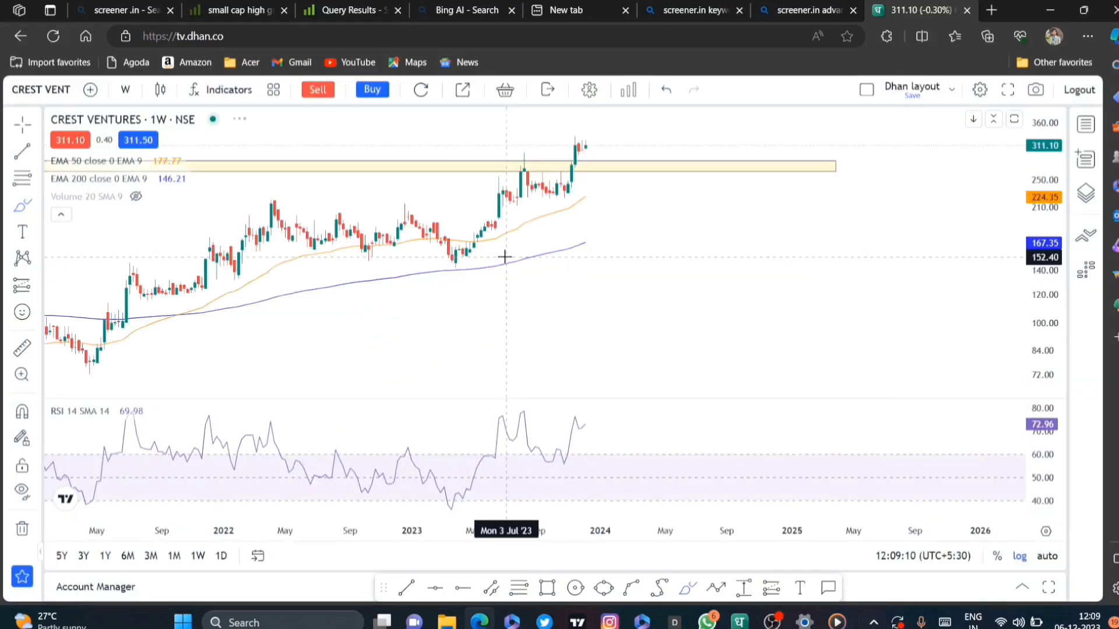
scroll(495, 296, "down", 5)
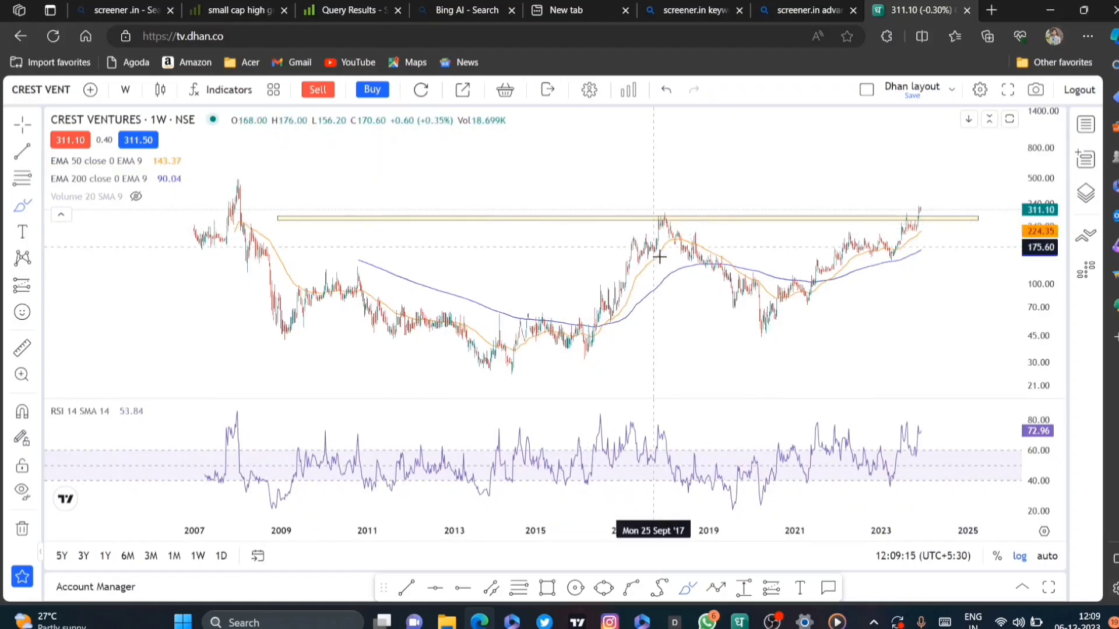
Set the Crest Ventures chart's interval to 1 month and frame the candles around the yellow resistance zone.
type("1M")
key("Return")
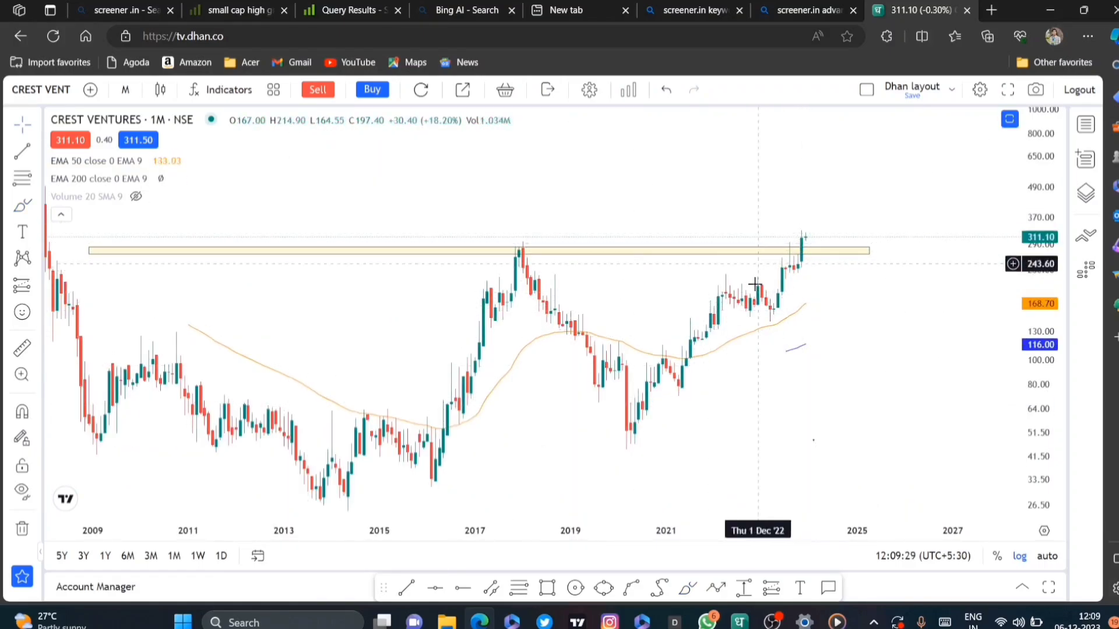
scroll(760, 328, "up", 3)
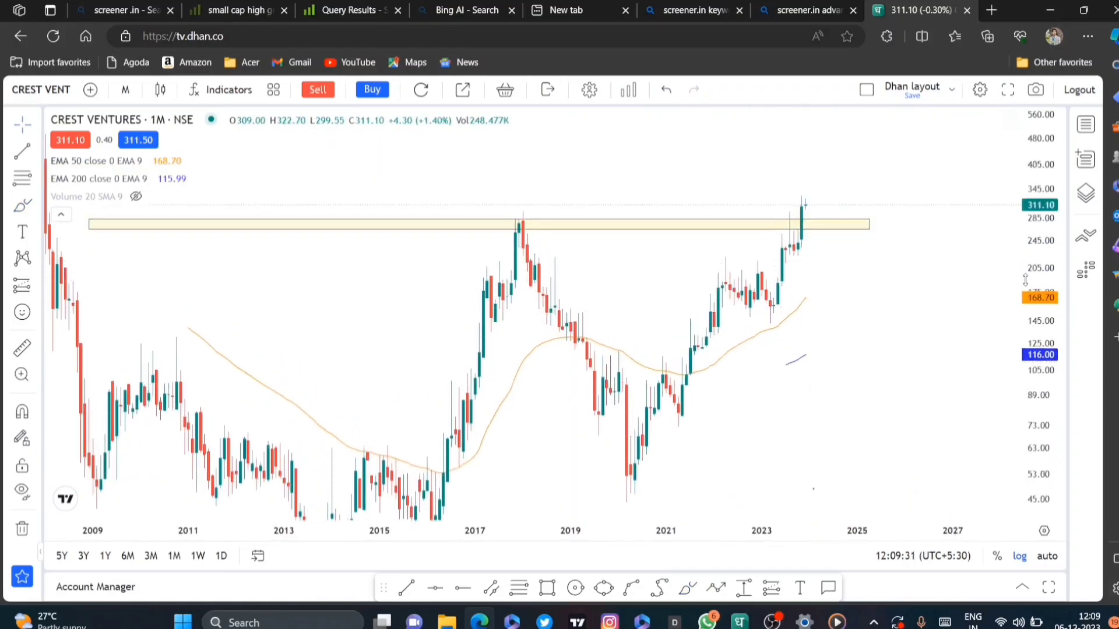
scroll(637, 212, "left", 3)
scroll(777, 268, "down", 3)
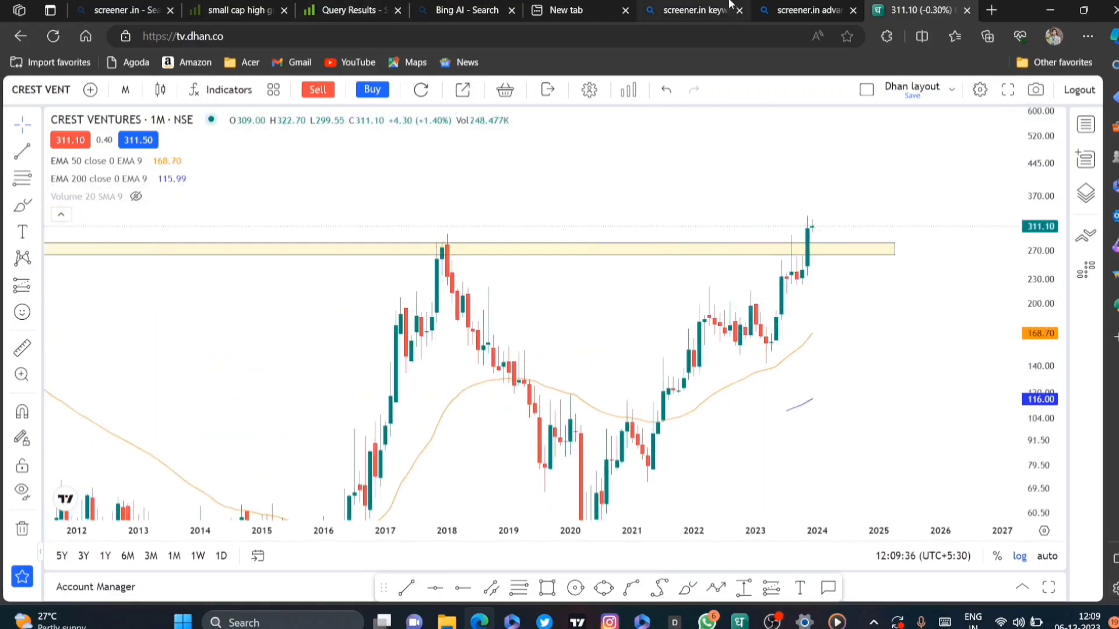
Switch to the Bing chat and examine its suggested Screener query, including the Debt to equity condition.
left_click(804, 8)
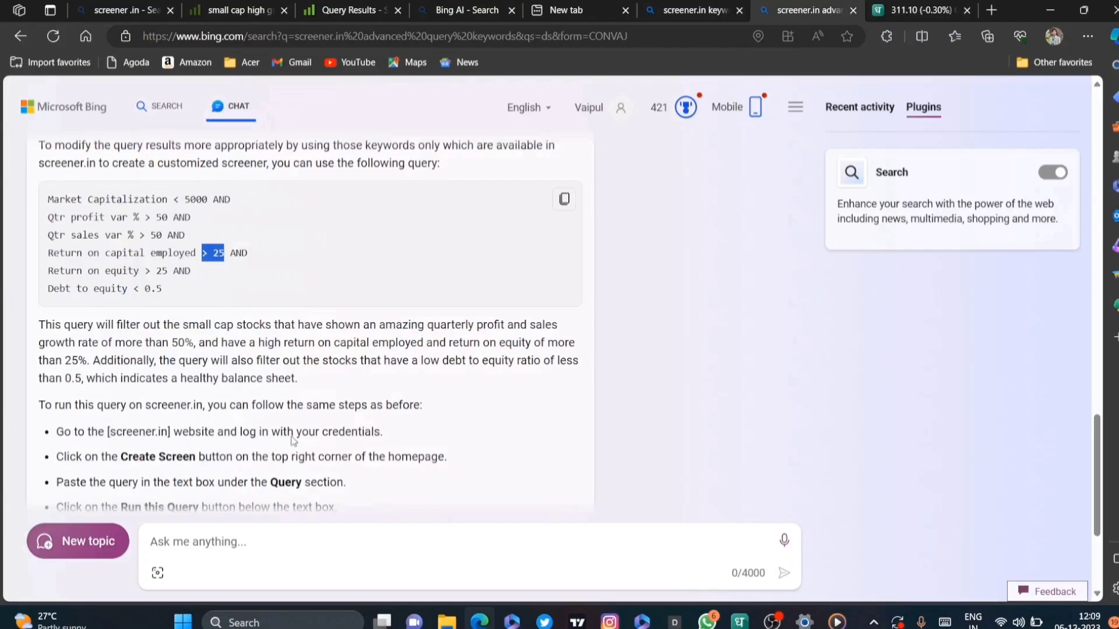
scroll(428, 444, "down", 3)
scroll(458, 383, "up", 8)
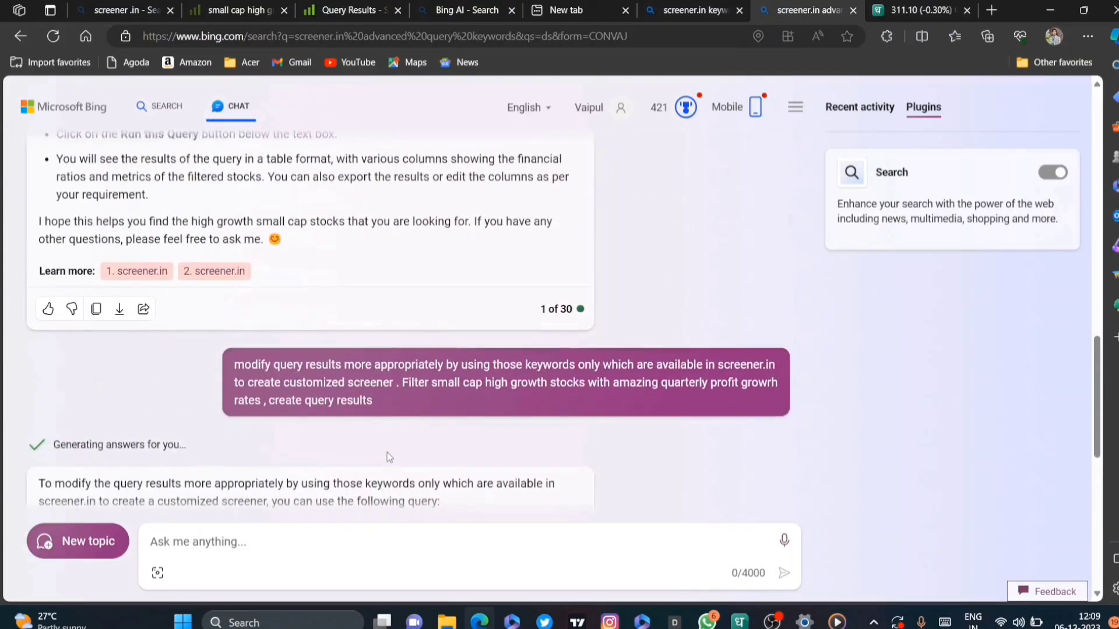
scroll(387, 453, "down", 6)
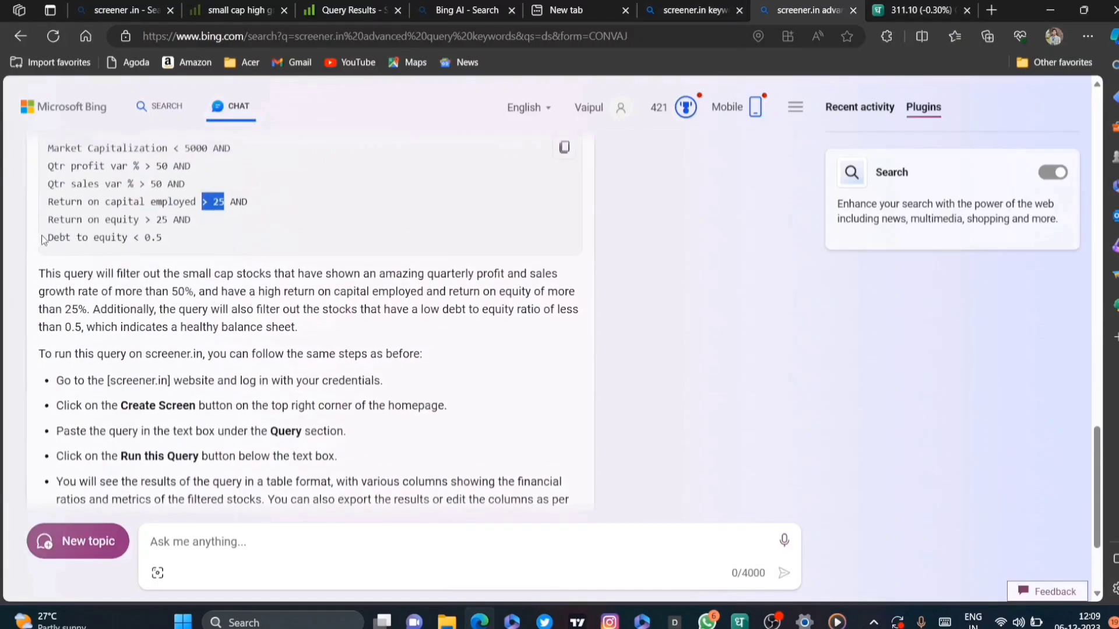
double_click(43, 238)
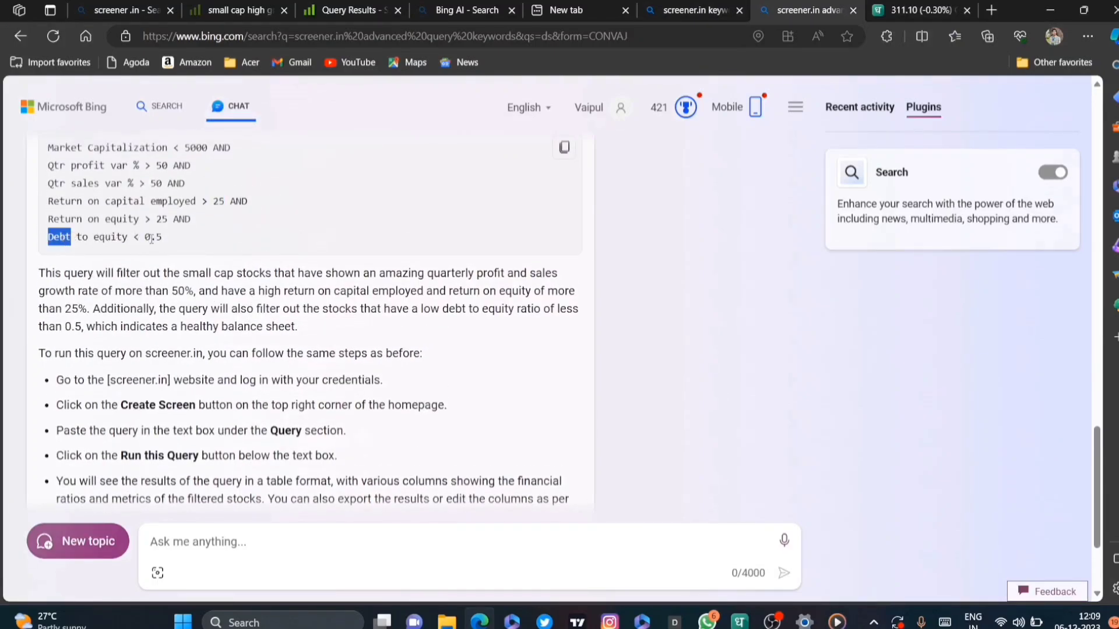
Switch to the Screener query results and examine the result count and the quarterly profit conditions in the query.
left_click(338, 10)
scroll(232, 494, "down", 5)
scroll(200, 359, "up", 4)
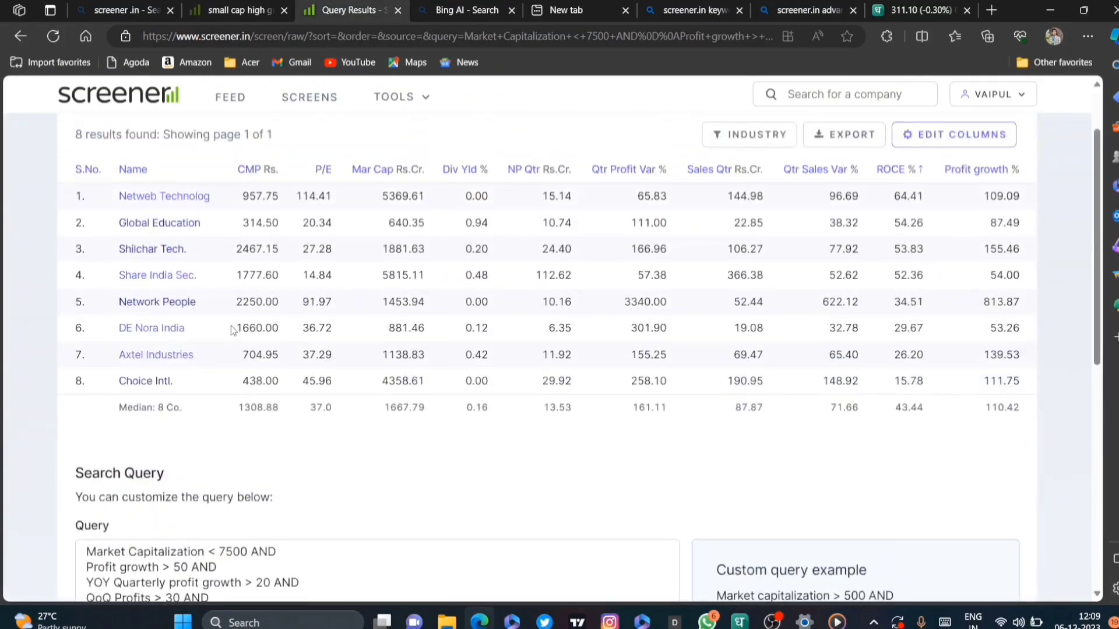
left_click_drag(78, 137, 154, 138)
scroll(144, 347, "down", 3)
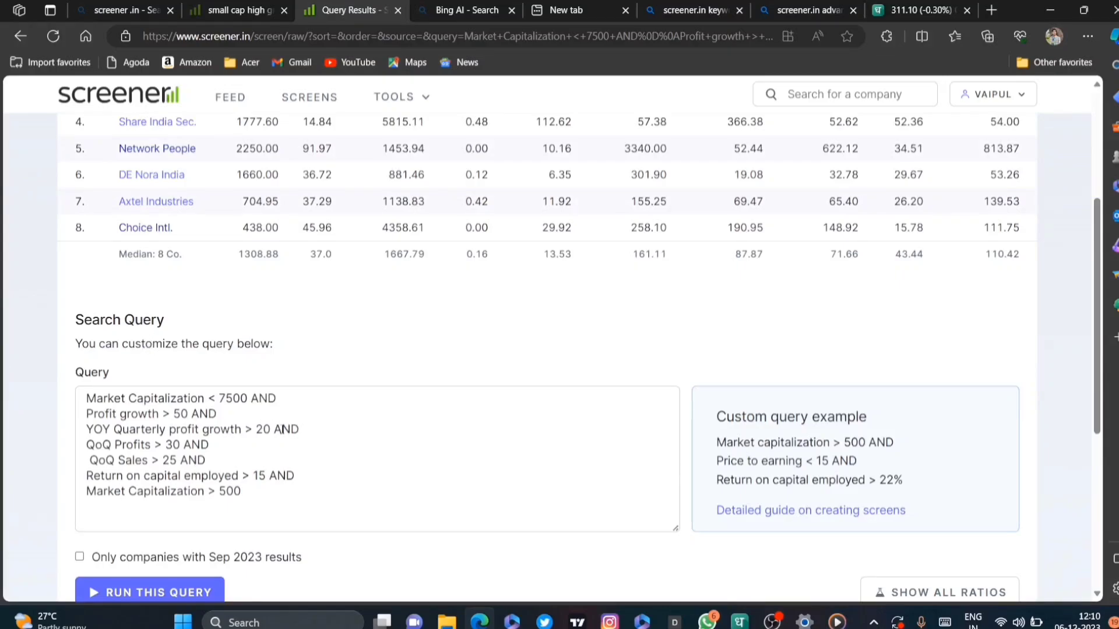
left_click(274, 428)
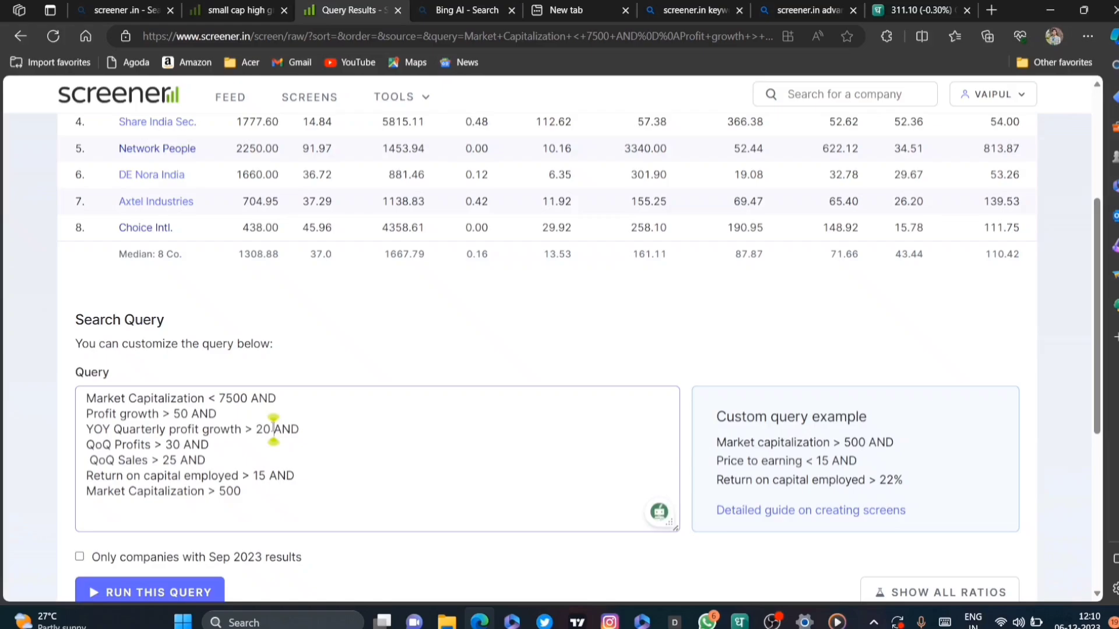
left_click_drag(86, 443, 151, 445)
Return to the Bing chat and examine the Qtr profit var and Qtr sales var conditions of the suggested query.
left_click(783, 7)
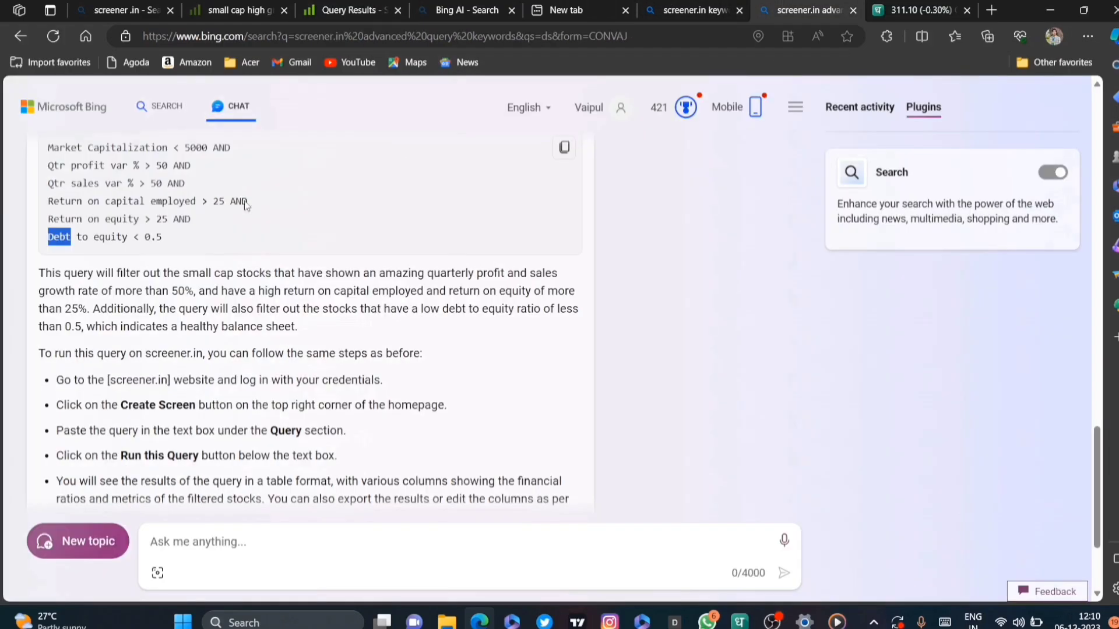
scroll(117, 286, "up", 3)
left_click_drag(76, 324, 152, 327)
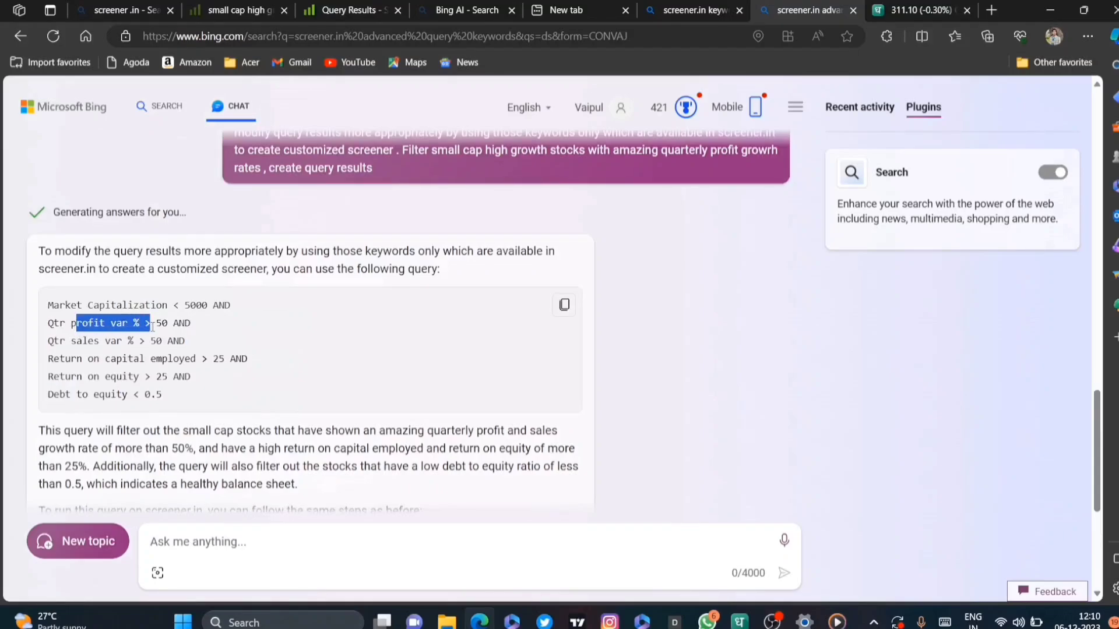
left_click_drag(49, 341, 134, 340)
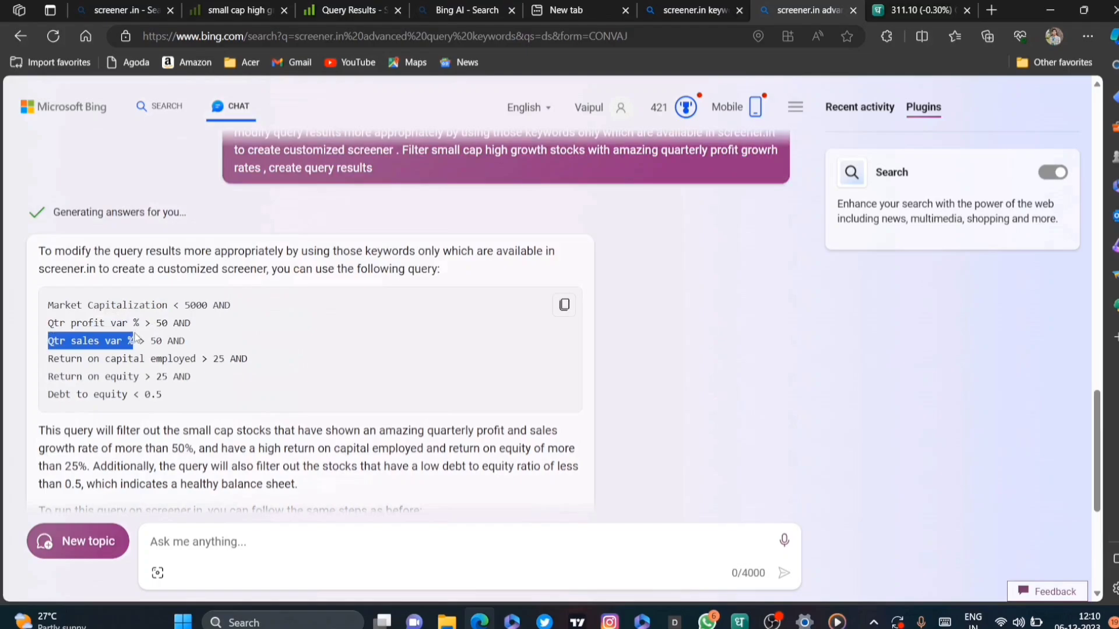
Remove the "YOY Quarterly profit growth > 20 AND" condition from the Screener query and run the query.
left_click(367, 10)
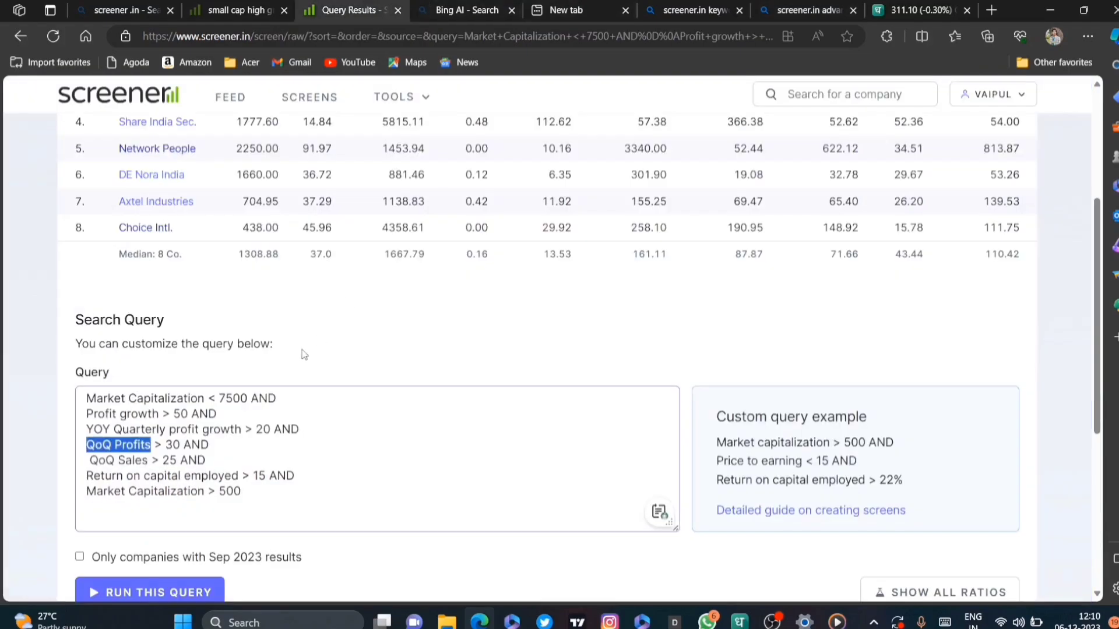
left_click(254, 429)
key("BackSpace")
key("BackSpace")
key("BackSpace")
key("BackSpace")
key("BackSpace")
key("BackSpace")
key("BackSpace")
key("BackSpace")
key("BackSpace")
key("BackSpace")
key("BackSpace")
key("BackSpace")
key("BackSpace")
key("BackSpace")
key("BackSpace")
key("BackSpace")
key("BackSpace")
key("BackSpace")
key("BackSpace")
key("BackSpace")
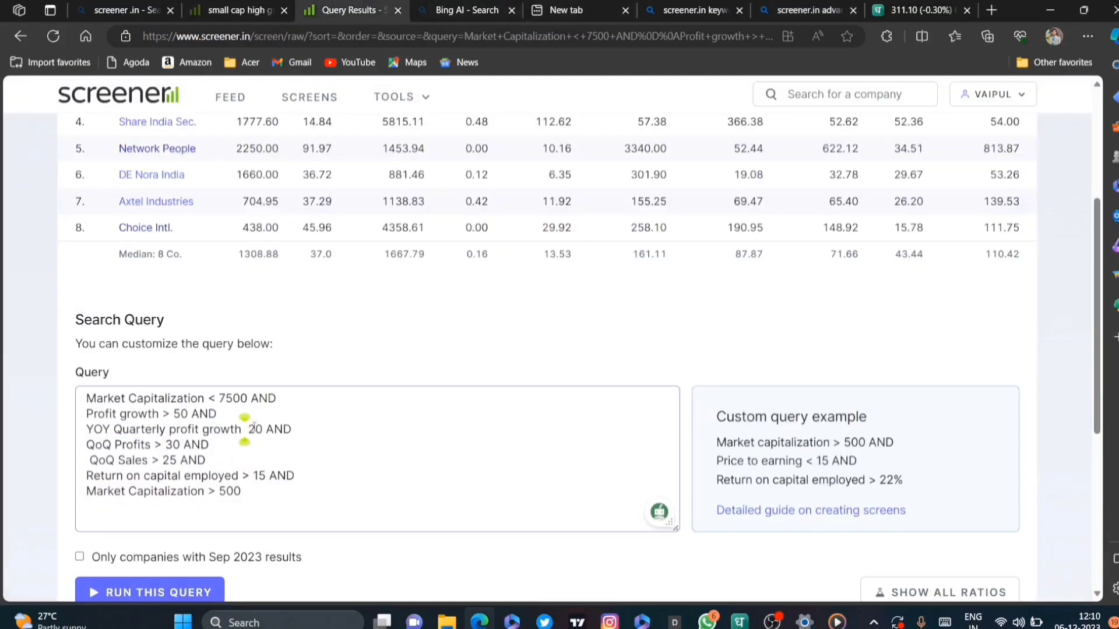
key("BackSpace")
key("BackSpace")
key("BackSpace")
key("BackSpace")
key("BackSpace")
key("BackSpace")
key("BackSpace")
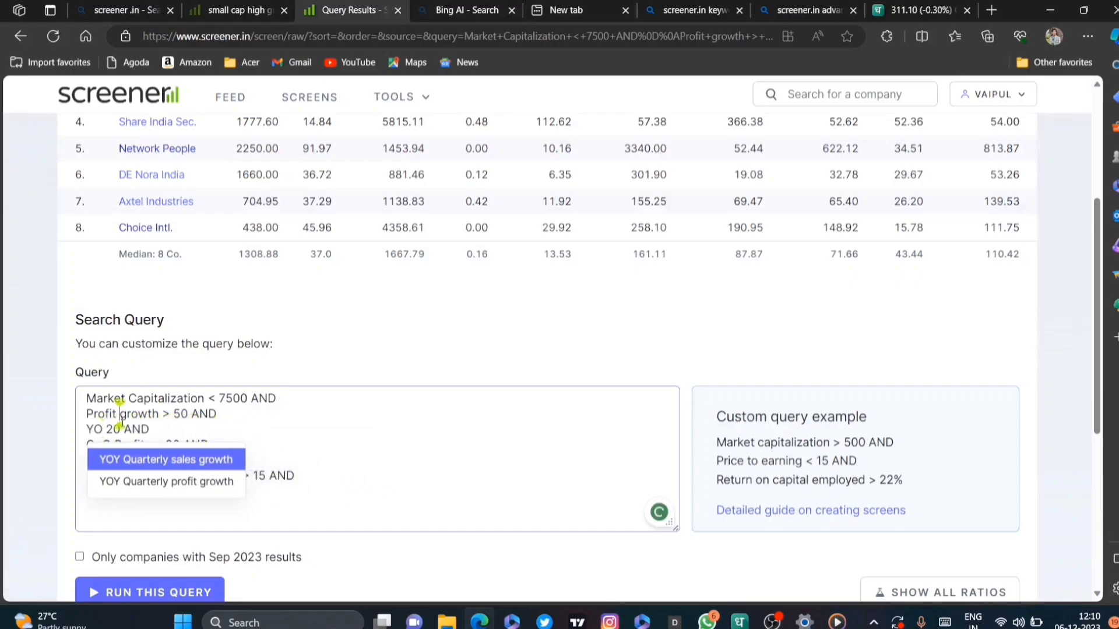
left_click(162, 429)
key("BackSpace")
key("BackSpace")
key("BackSpace")
key("BackSpace")
key("BackSpace")
key("BackSpace")
key("BackSpace")
key("BackSpace")
key("BackSpace")
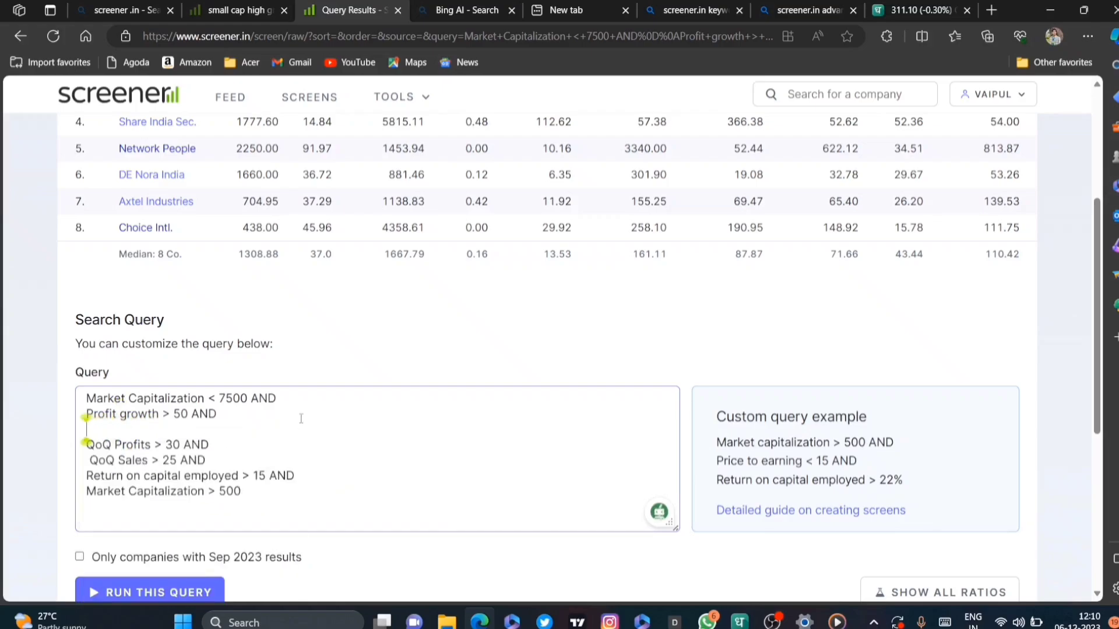
scroll(302, 418, "down", 2)
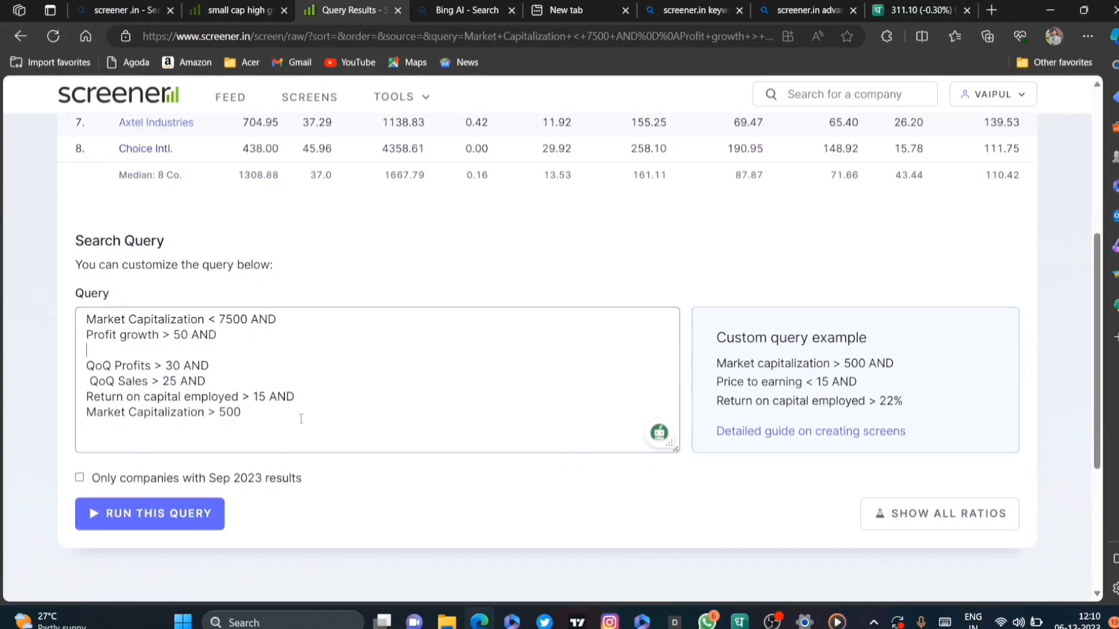
left_click(197, 524)
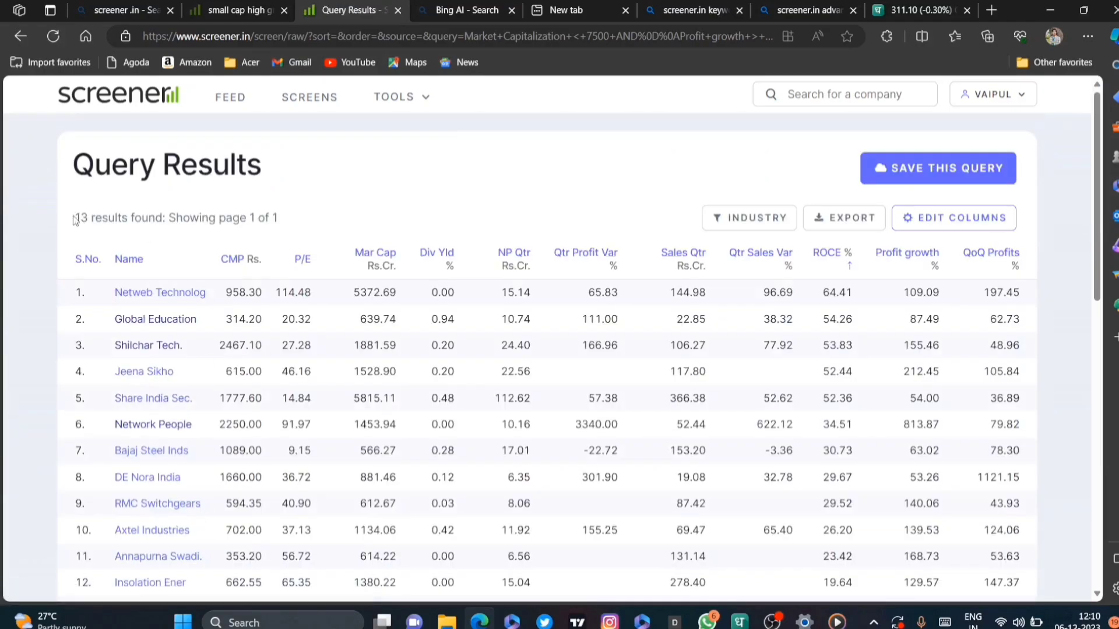
Examine the result count and companies in the updated query results, along with the search query conditions below the table.
double_click(76, 219)
scroll(175, 312, "down", 4)
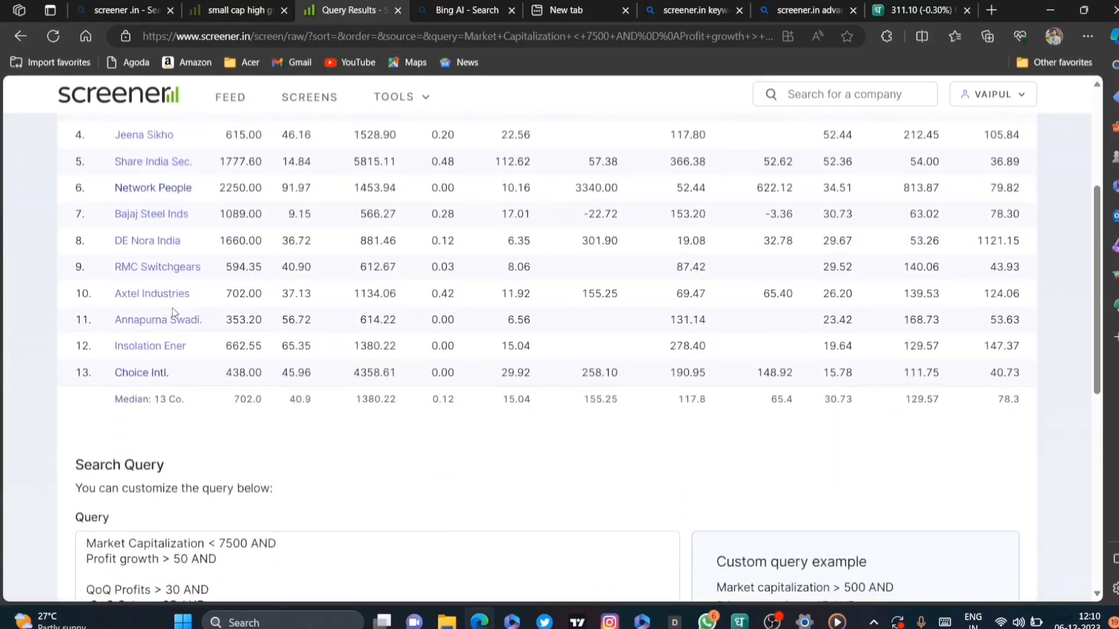
scroll(146, 323, "up", 1)
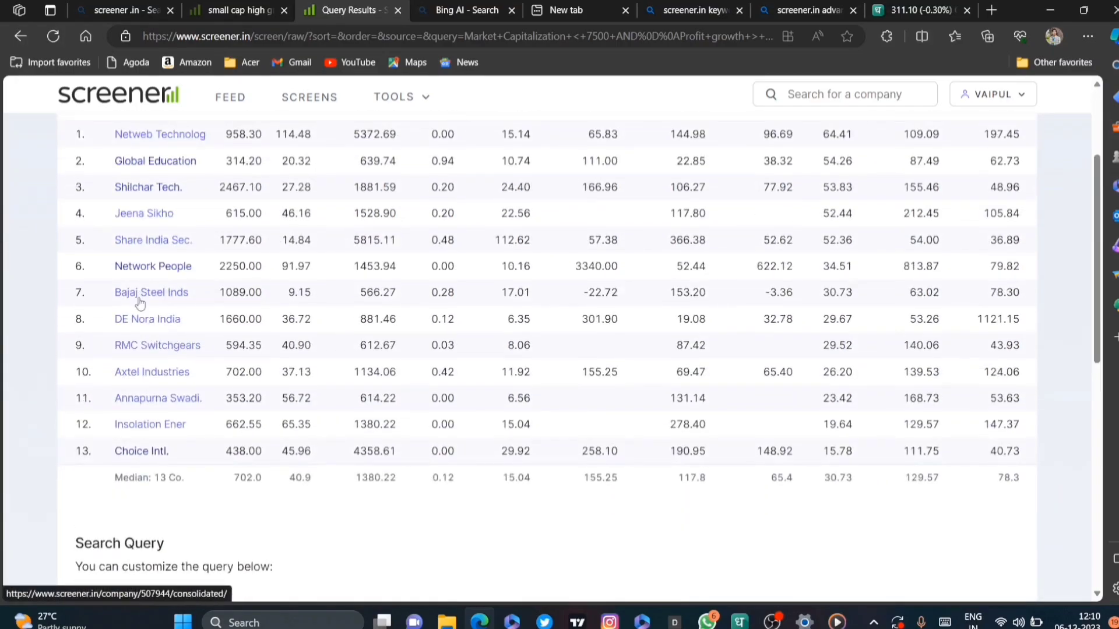
scroll(175, 364, "up", 2)
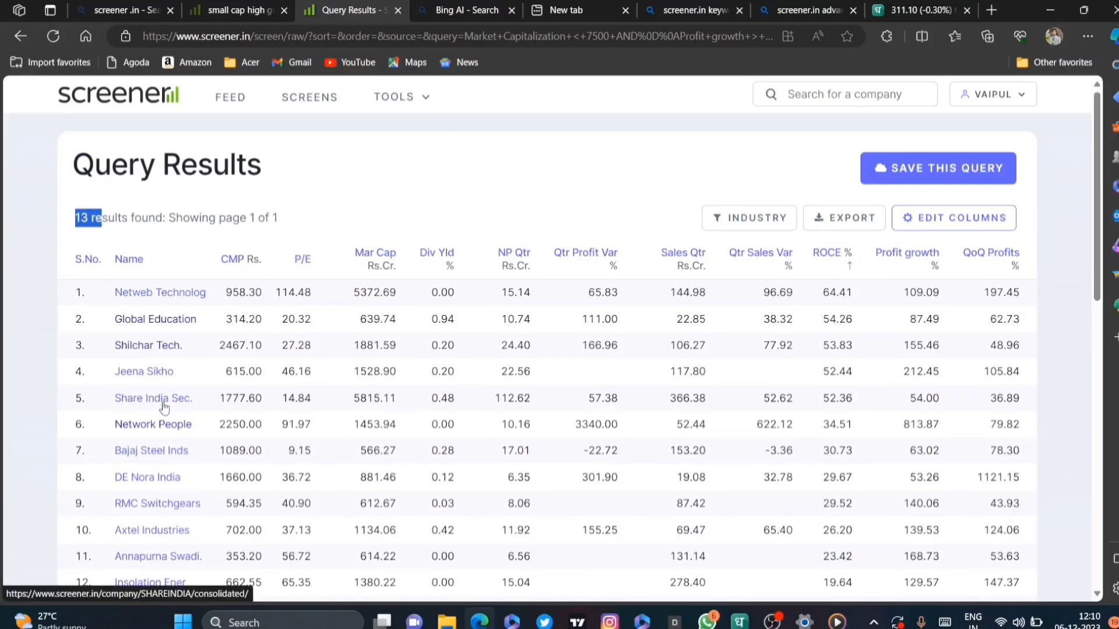
scroll(225, 389, "down", 6)
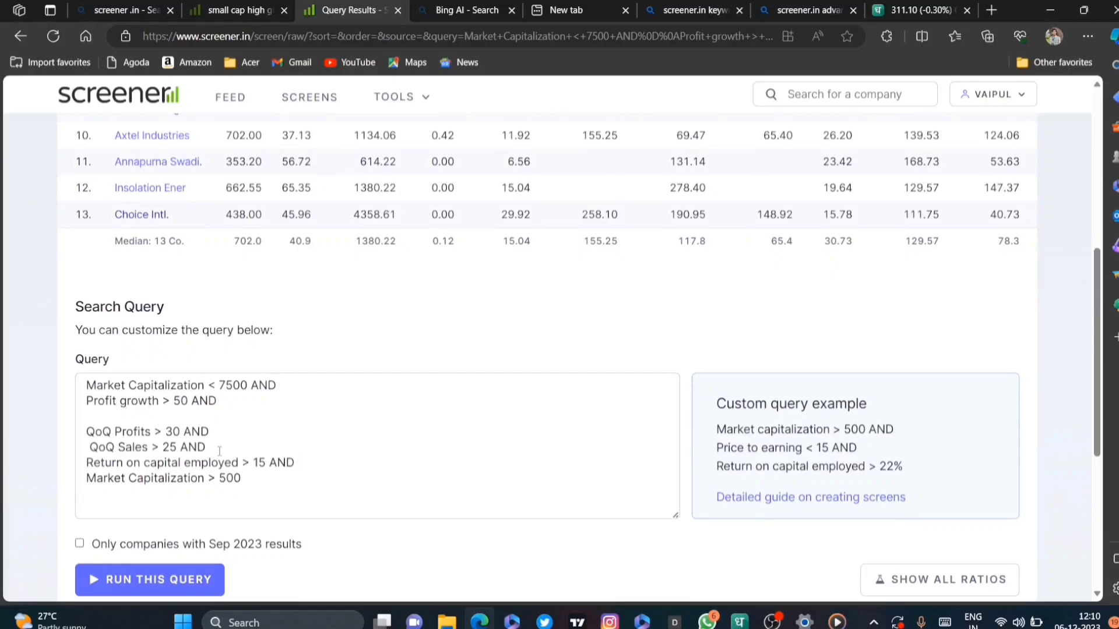
scroll(219, 451, "up", 6)
mouse_move(886, 7)
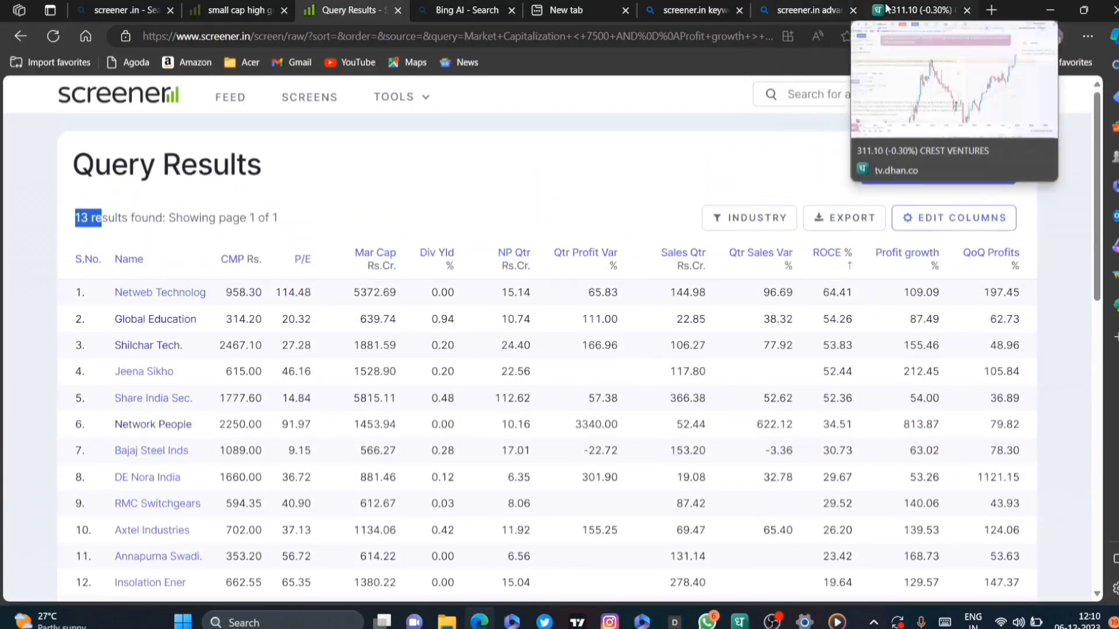
scroll(559, 349, "down", 6)
Return to the end of the Bing chat's latest answer and place the cursor in the empty message box.
left_click(790, 6)
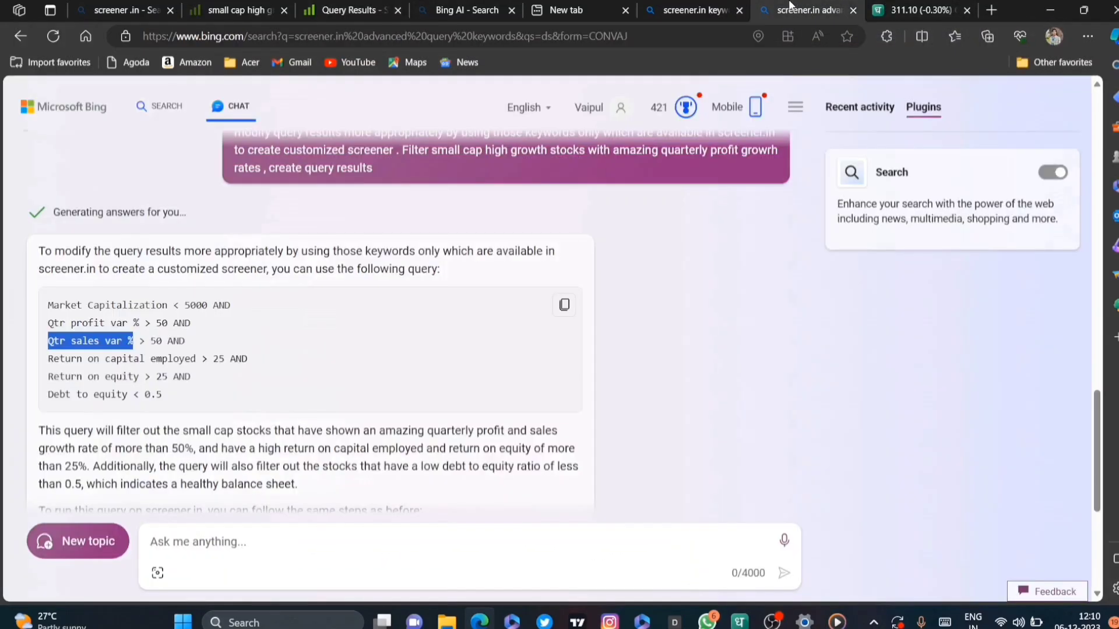
scroll(523, 294, "down", 5)
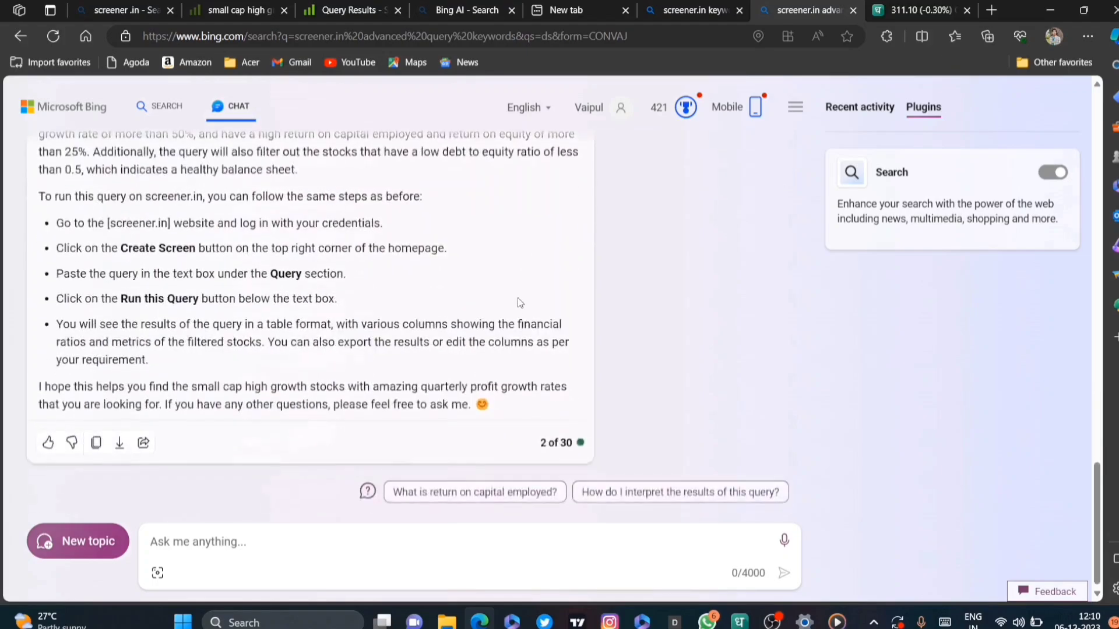
left_click(270, 537)
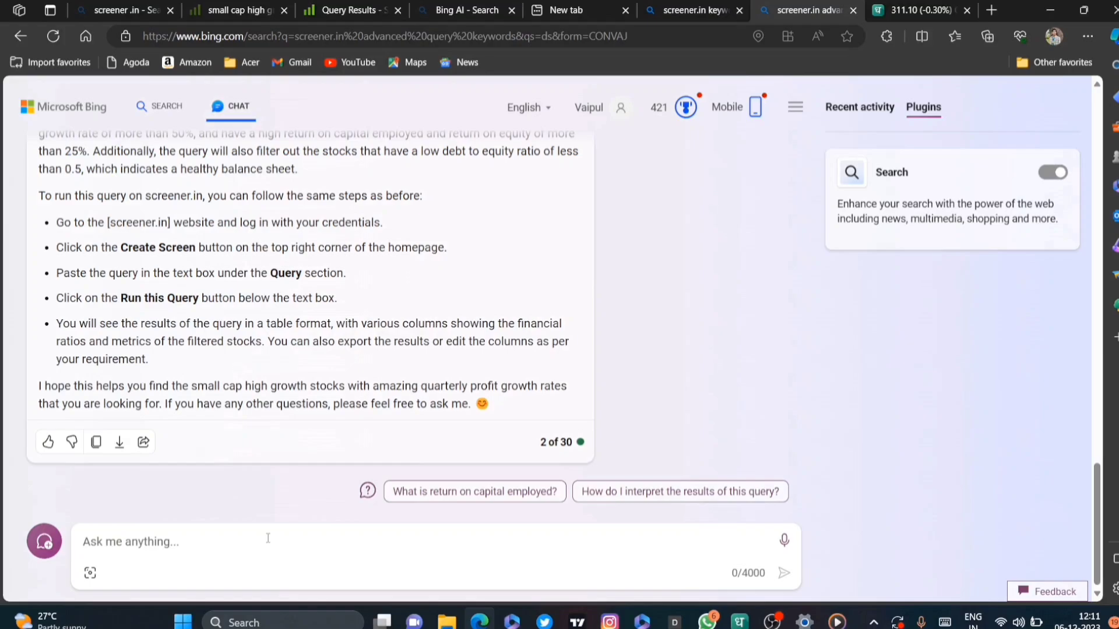
Ask Bing chat for a similar Screener query that filters stocks undergoing huge capex, and read the suggested conditions and explanation.
type("similar")
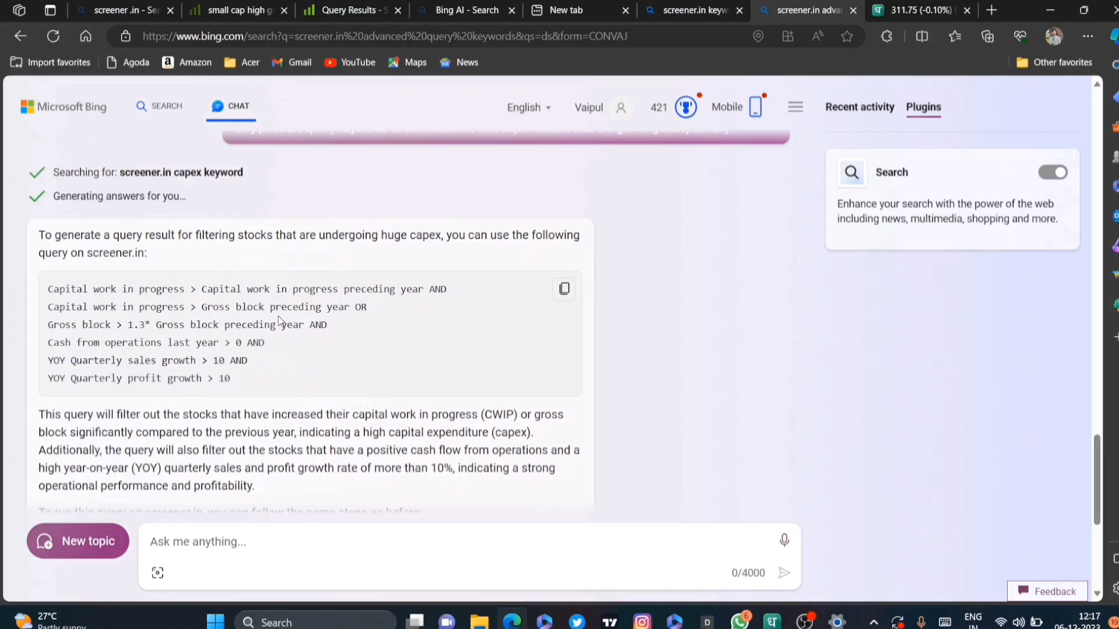
scroll(278, 337, "down", 3)
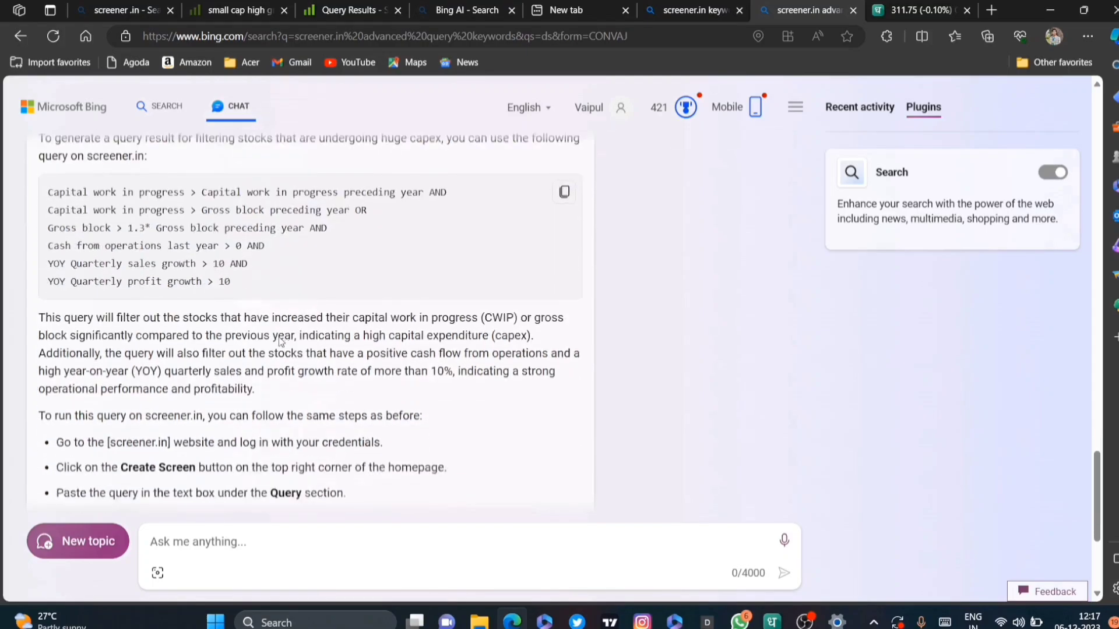
scroll(291, 314, "up", 2)
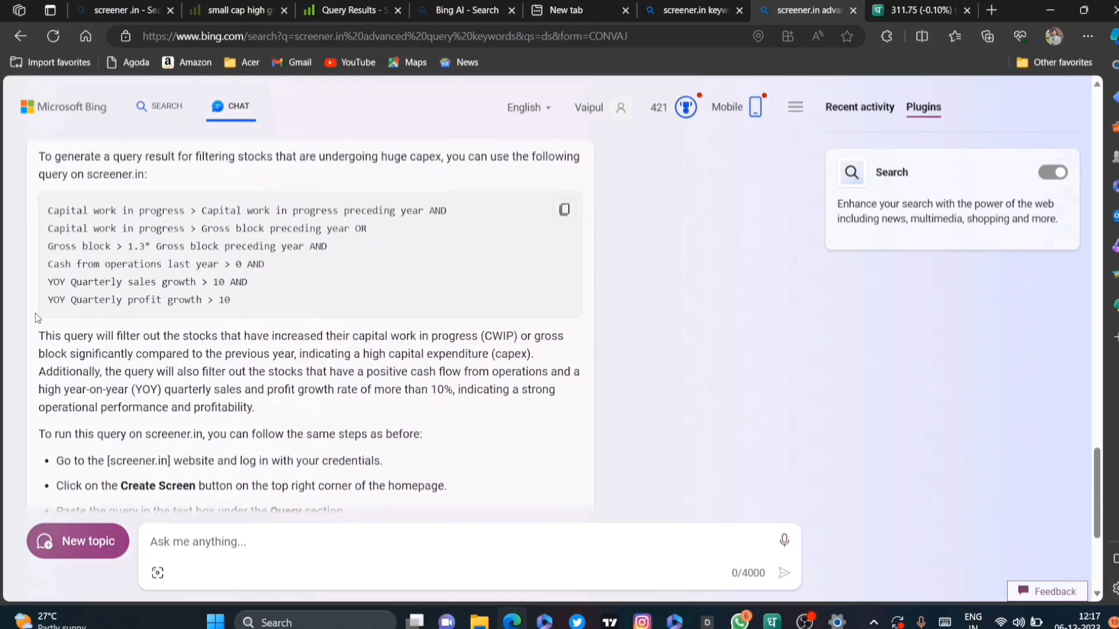
left_click_drag(56, 335, 371, 338)
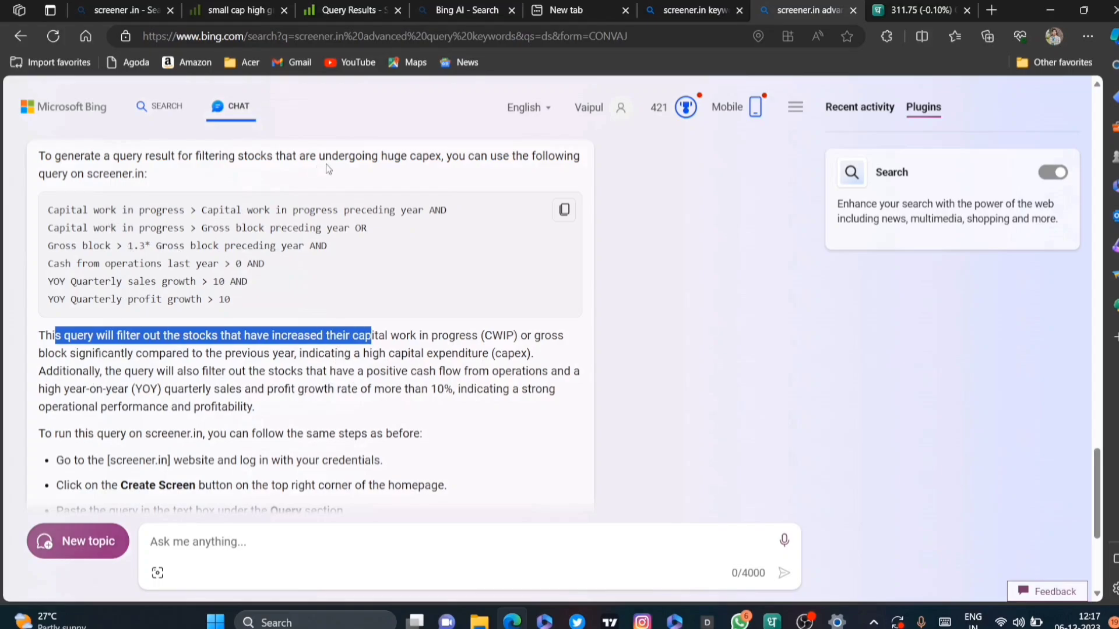
Return to the Screener query results, review the listed companies and the query conditions, and open the option to save the query.
mouse_move(338, 3)
left_click(343, 10)
scroll(391, 429, "down", 6)
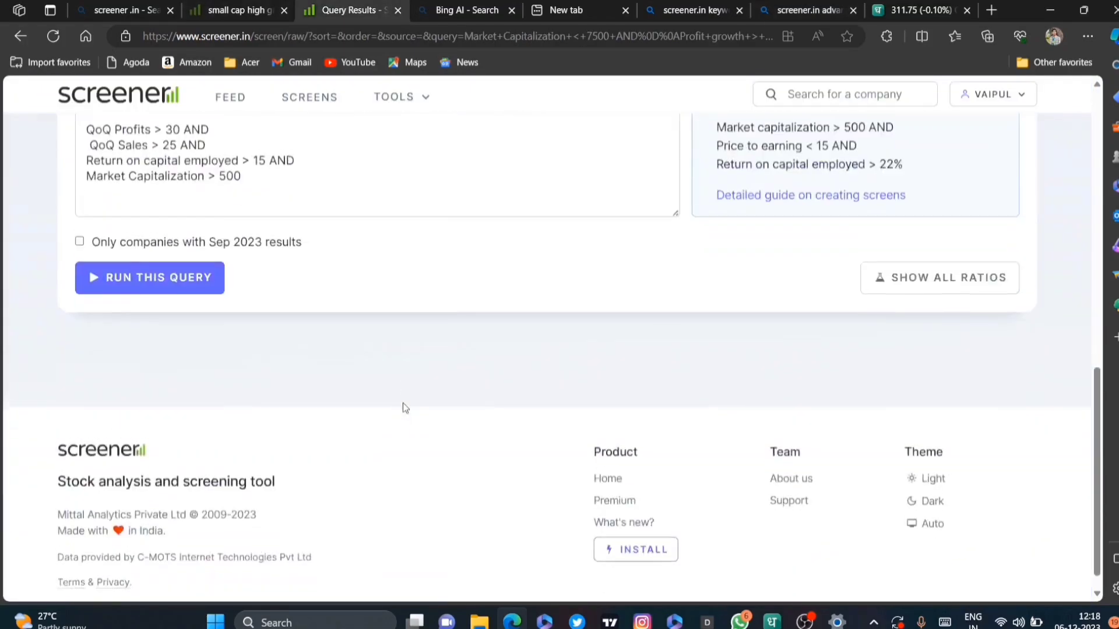
scroll(402, 407, "up", 10)
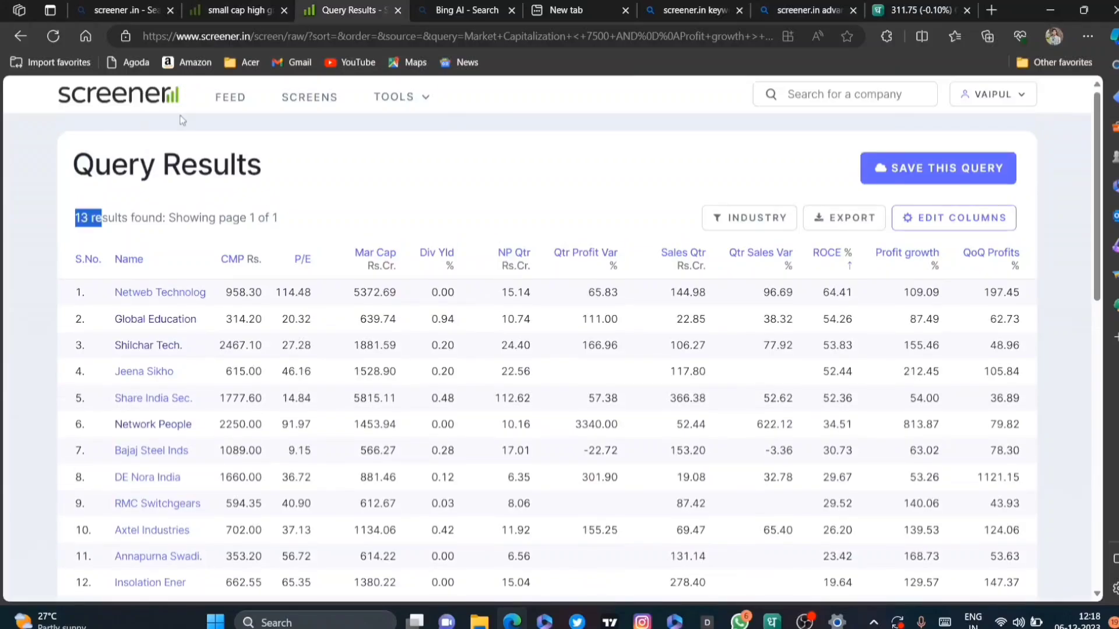
scroll(286, 281, "down", 8)
scroll(883, 275, "up", 8)
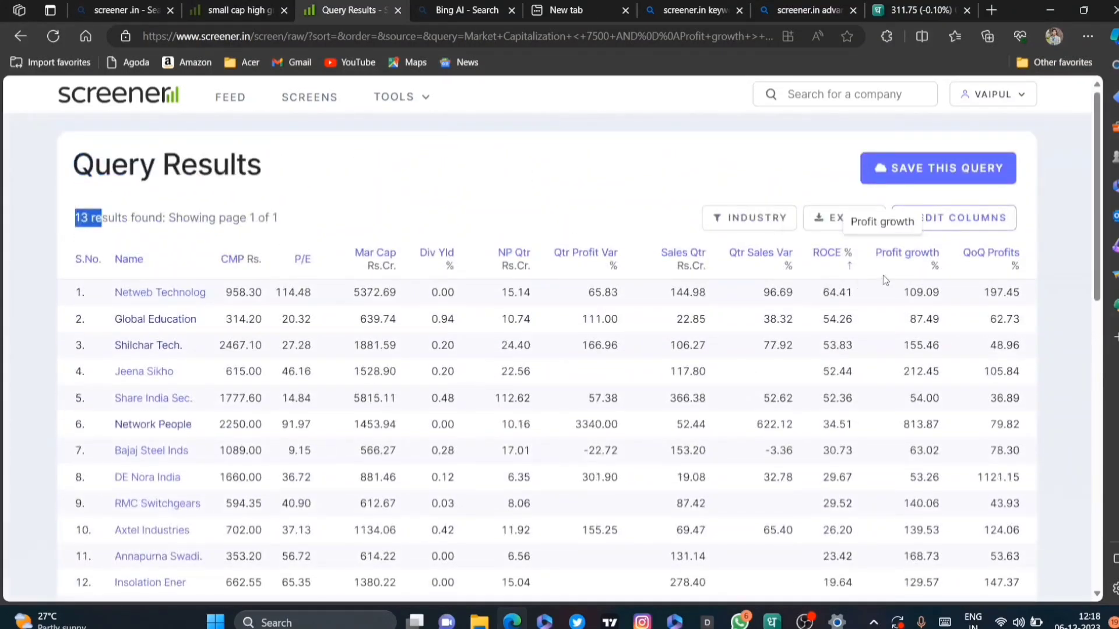
left_click(939, 170)
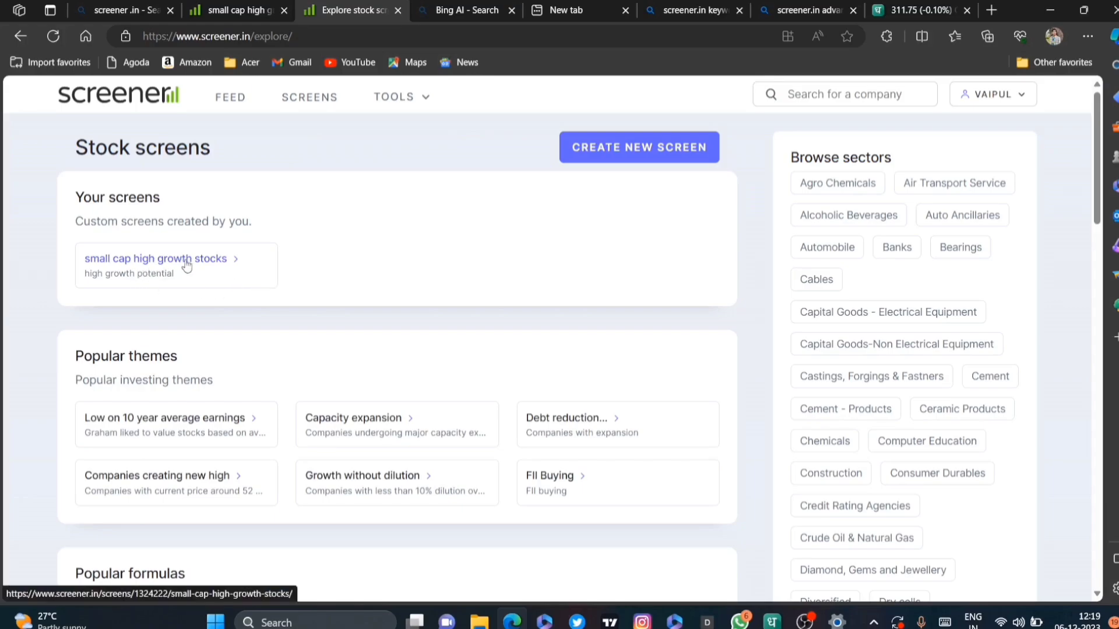
Create a new Screener stock screen with an empty query, consulting the capex query in the Bing chat.
left_click(596, 163)
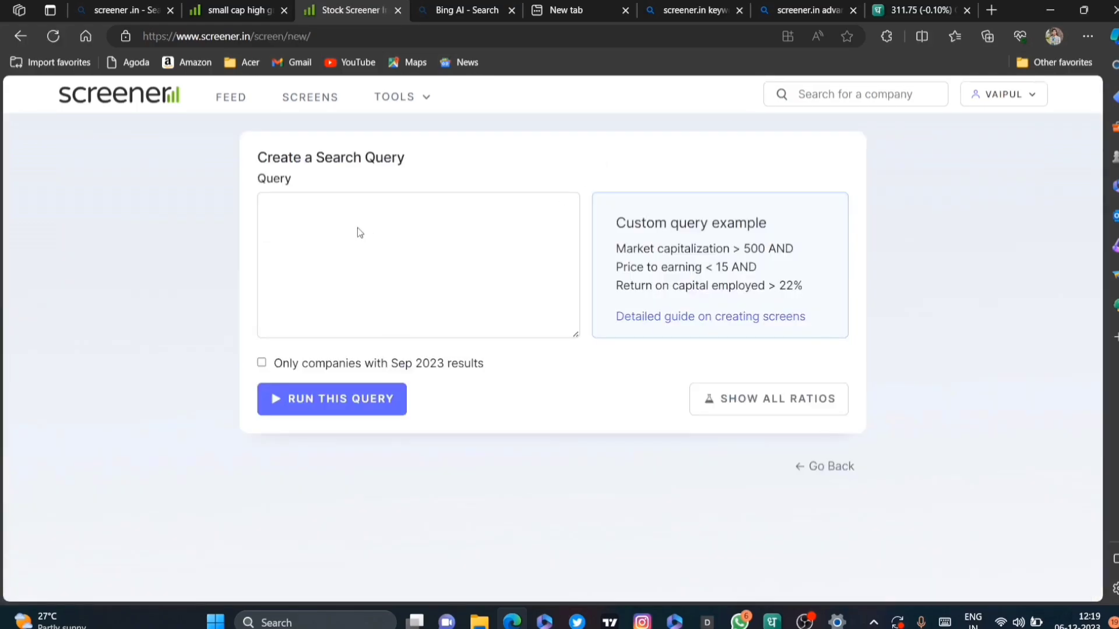
left_click(285, 209)
left_click(784, 10)
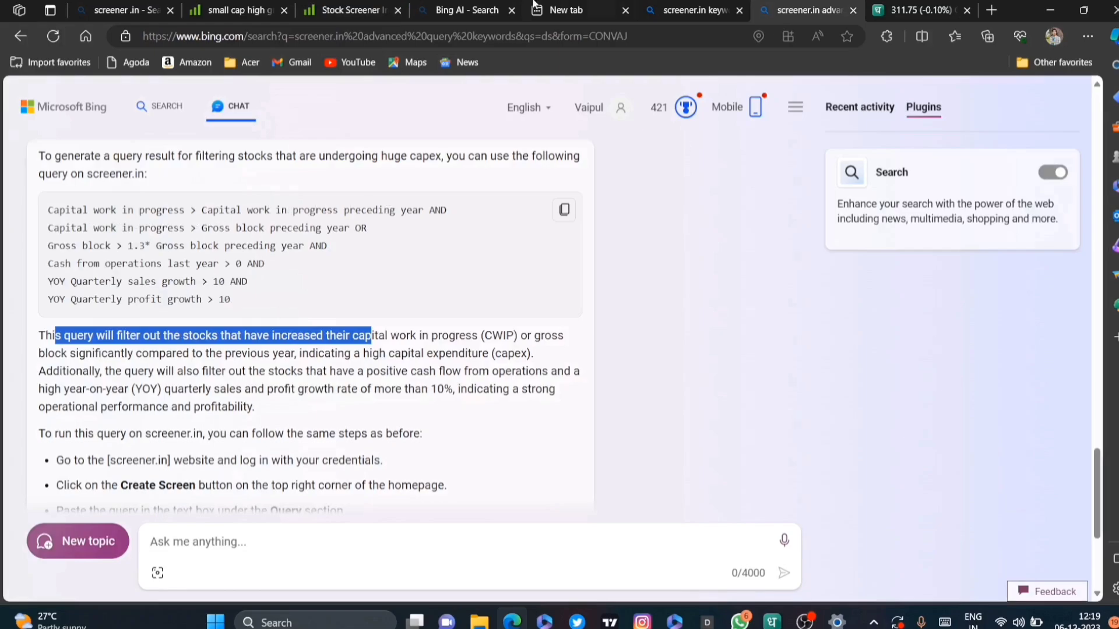
left_click(350, 10)
left_click(312, 229)
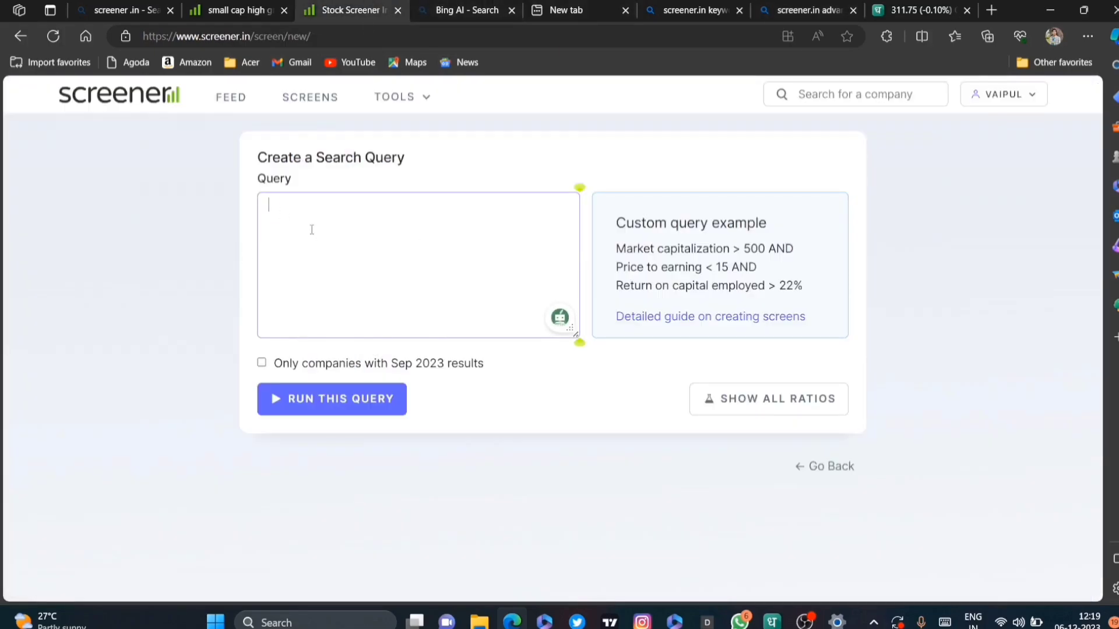
Enter "Capital work in progress > Capital work in progress preceding year AND" as the first condition of the new query.
type("cwi")
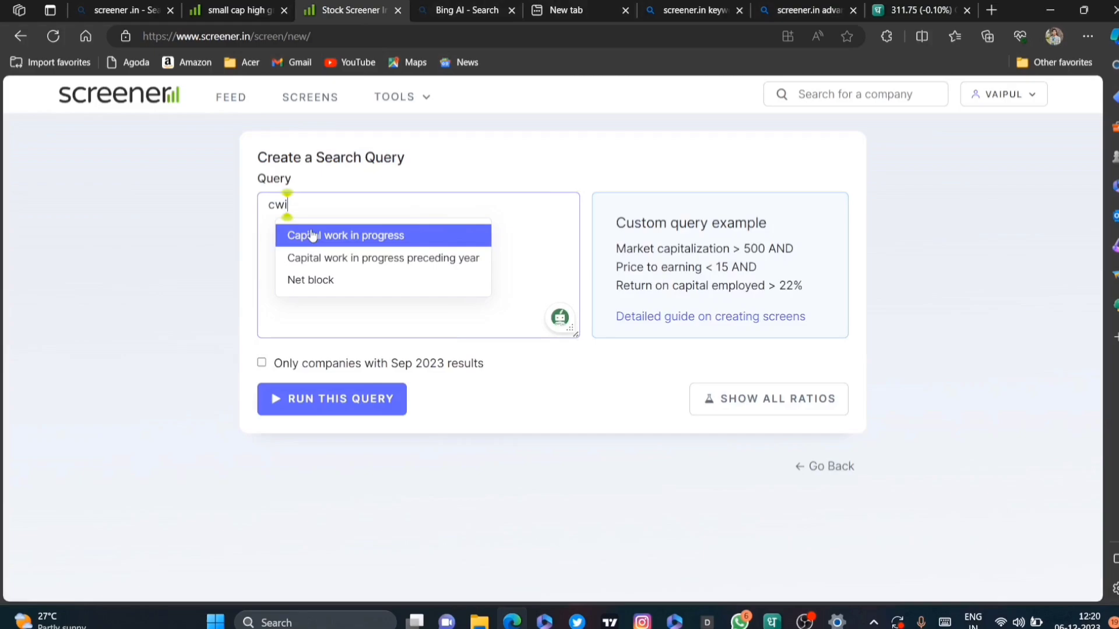
left_click(342, 235)
left_click(419, 210)
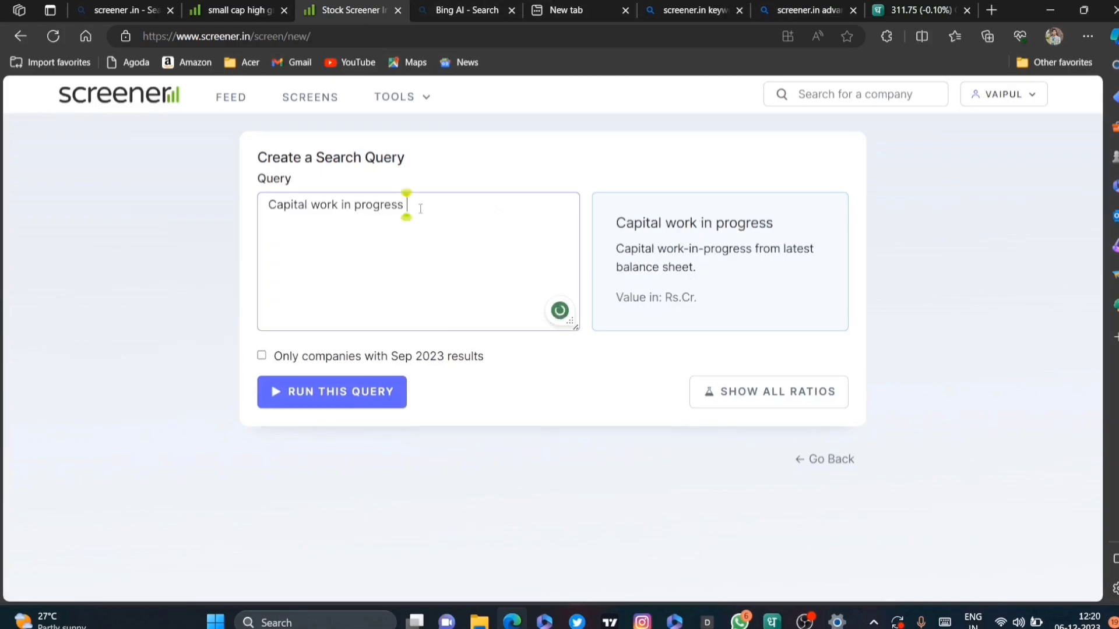
type(">")
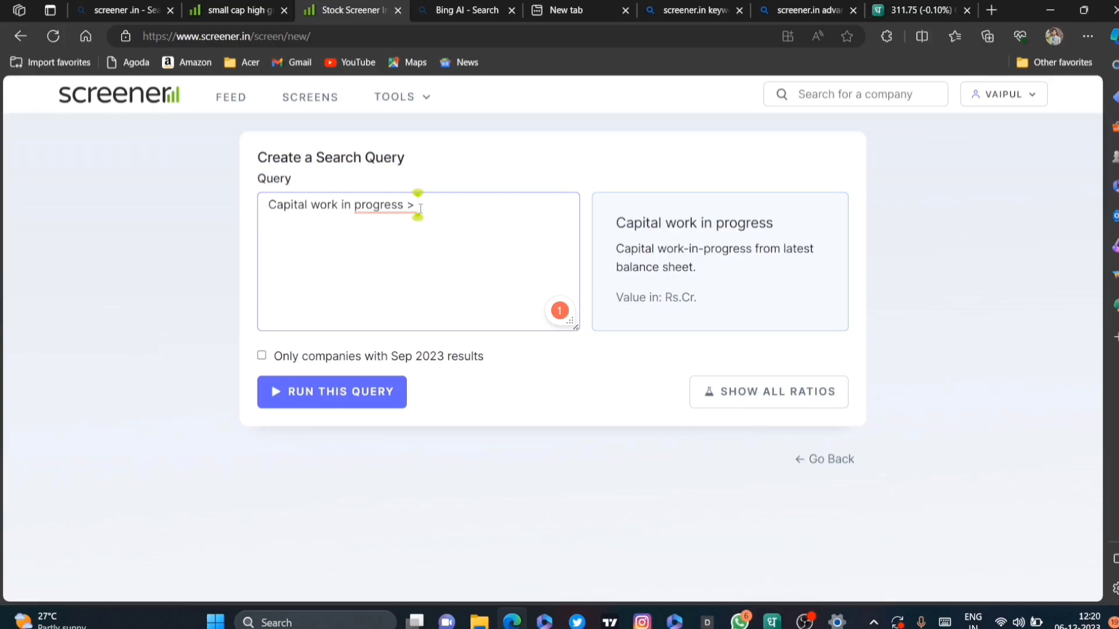
type("cap")
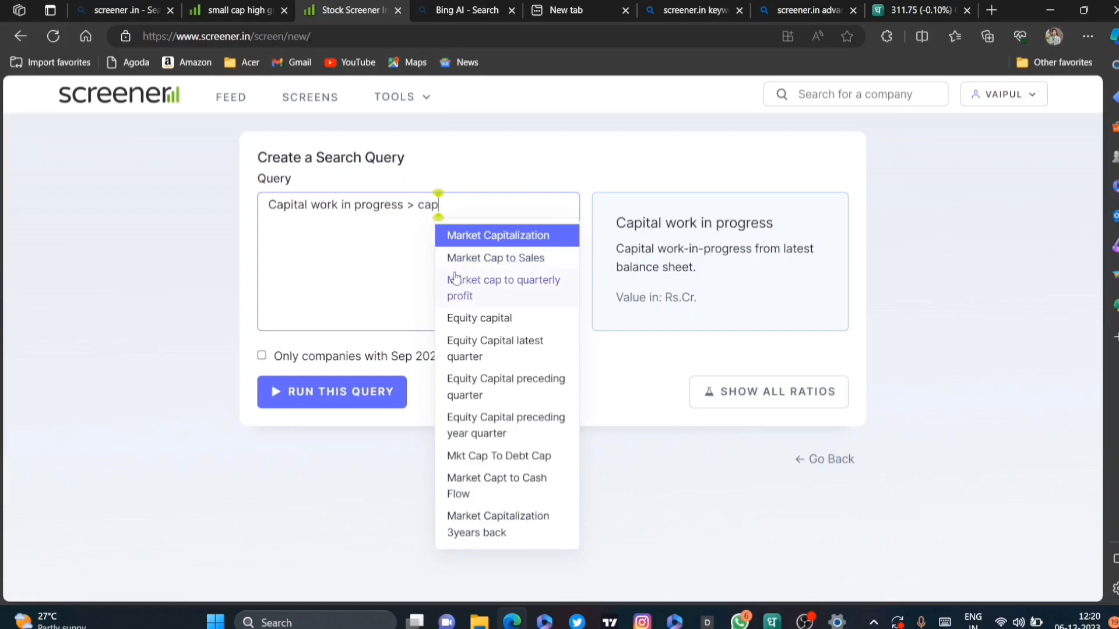
key("BackSpace")
key("BackSpace")
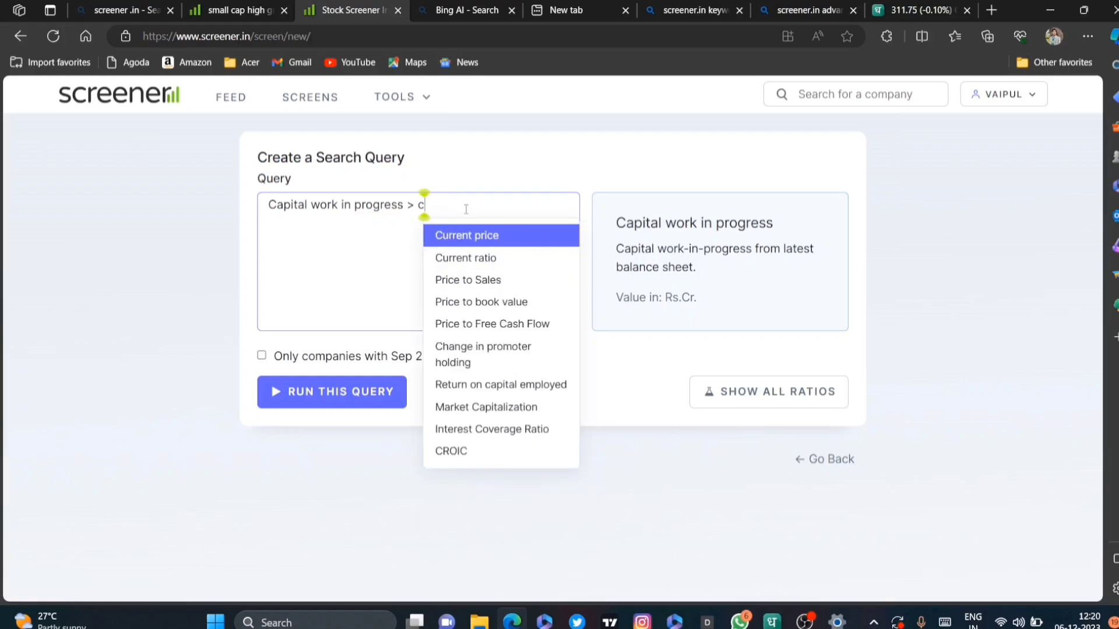
type("wip")
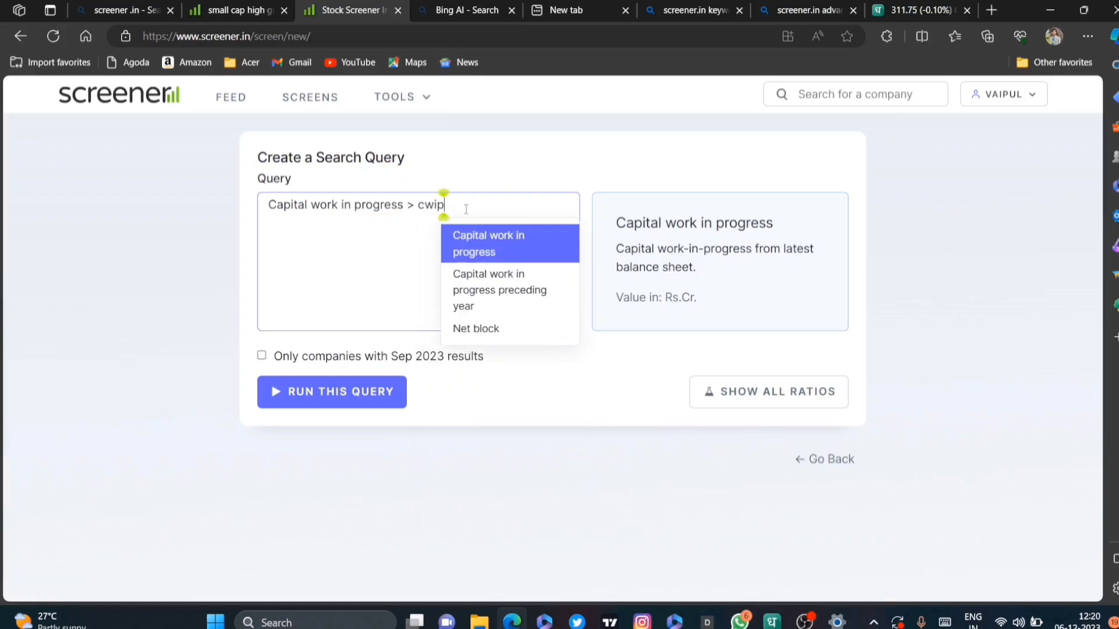
left_click(486, 238)
key("BackSpace")
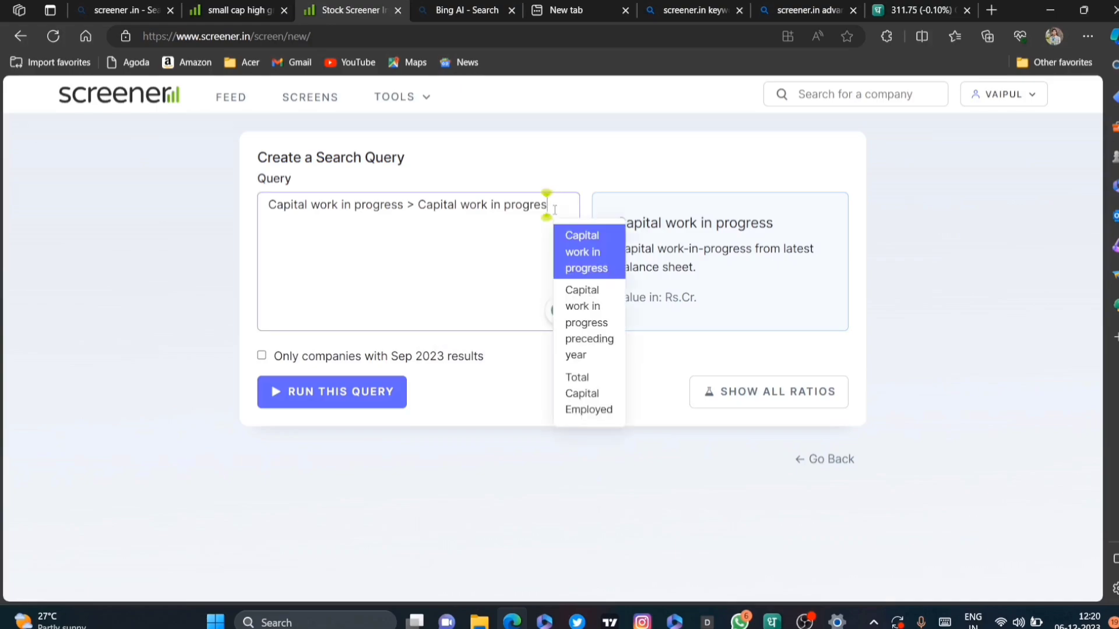
left_click(592, 338)
left_click(373, 227)
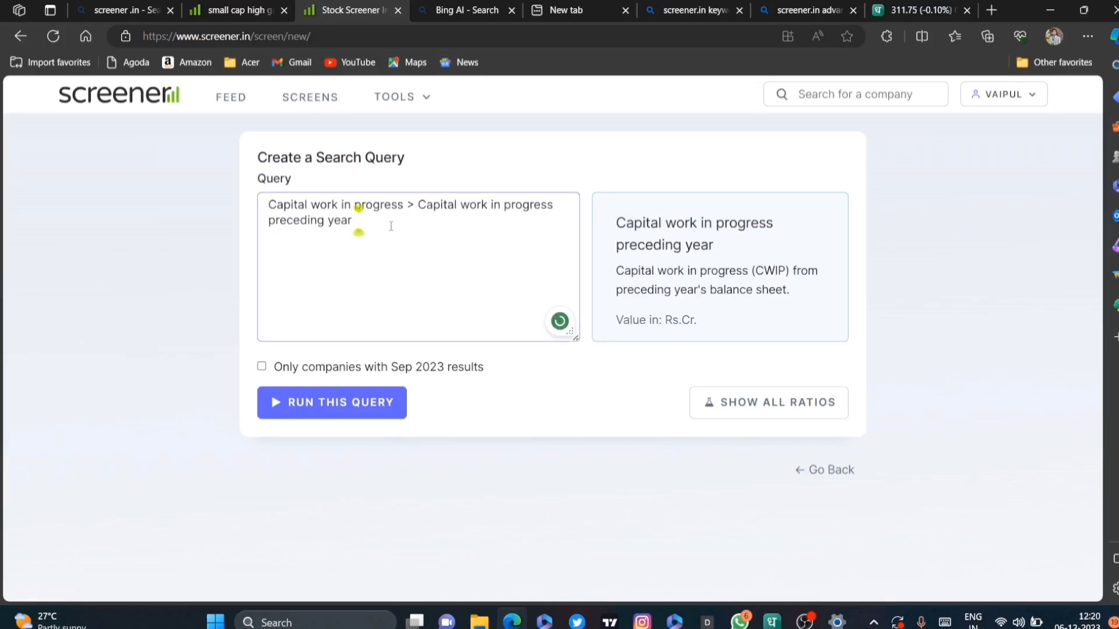
type("AND")
key("Return")
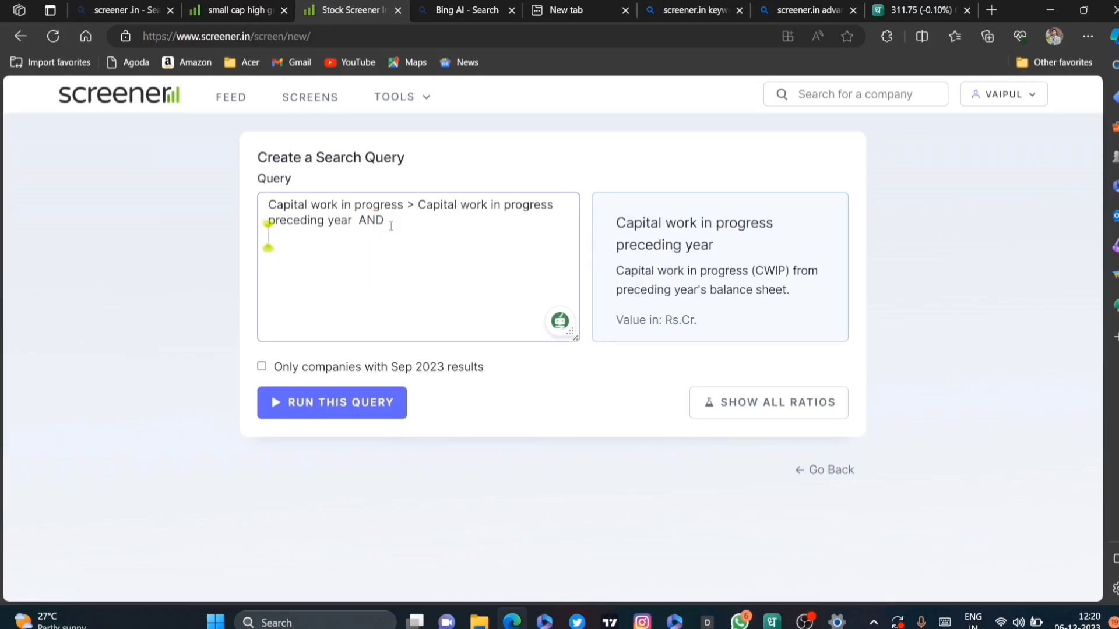
Check the second capex condition in the Bing chat and add "Capital work in progress > Gross block preceding year AND" to the Screener query.
left_click(793, 4)
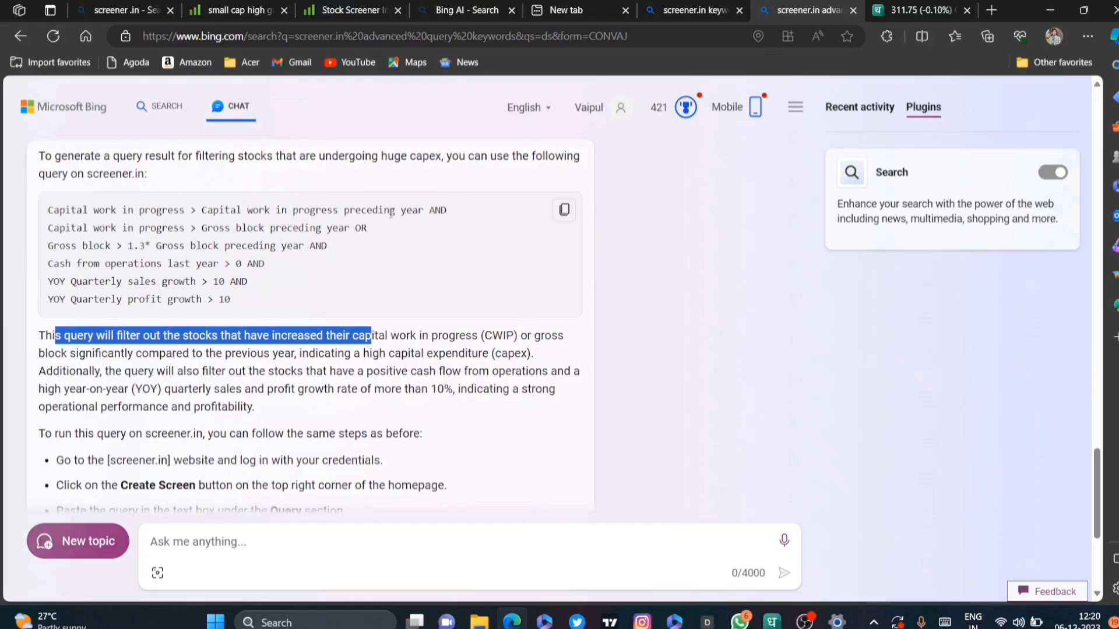
left_click(346, 10)
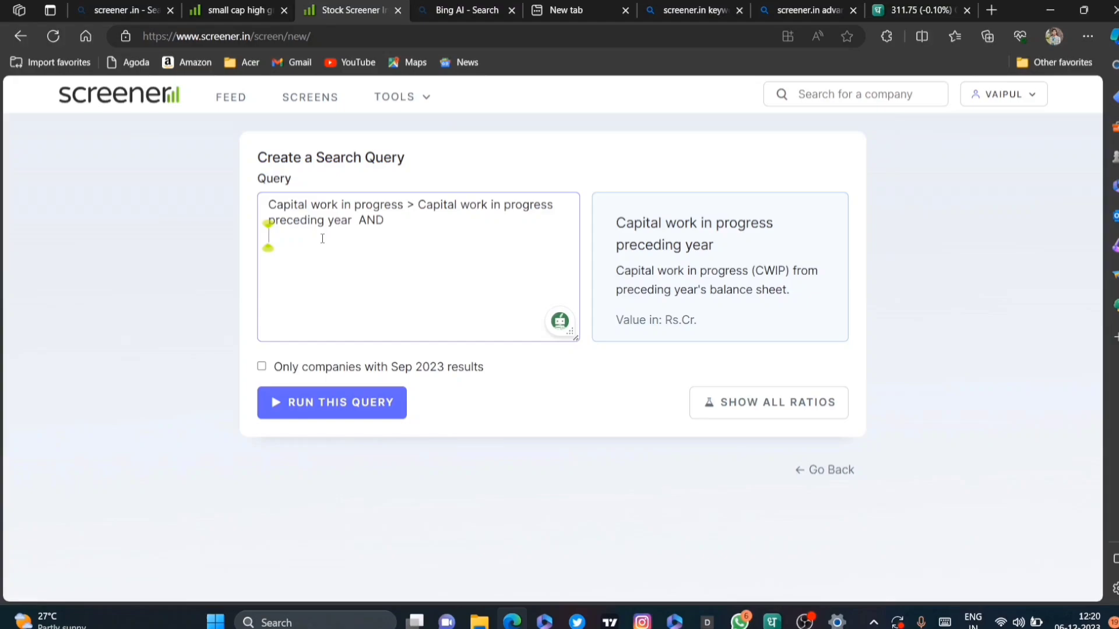
type("cw")
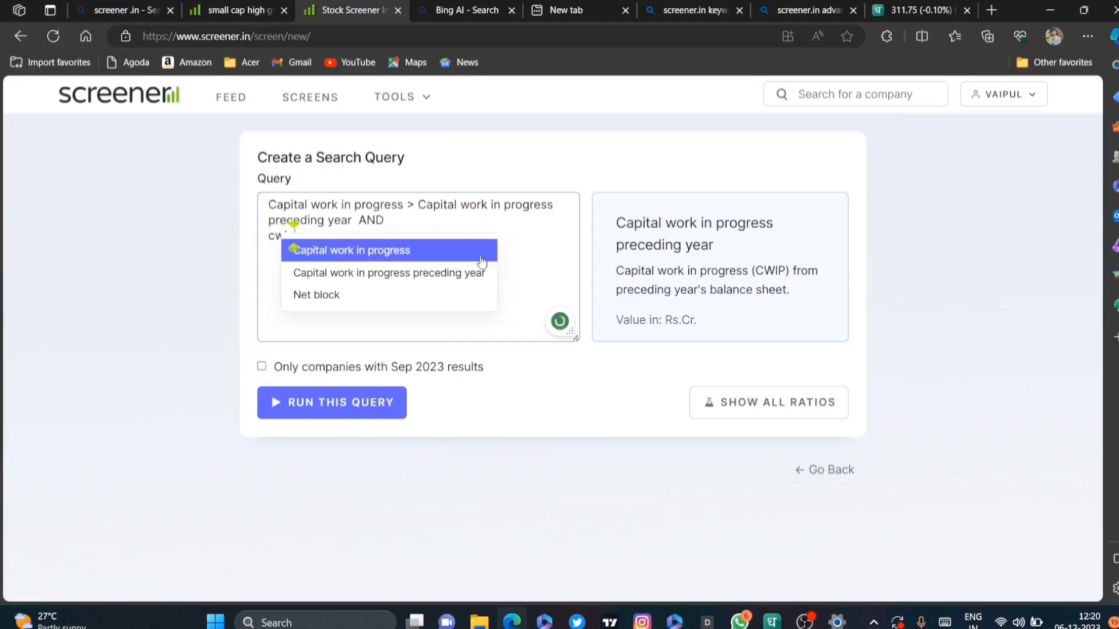
left_click(481, 260)
type("> gross")
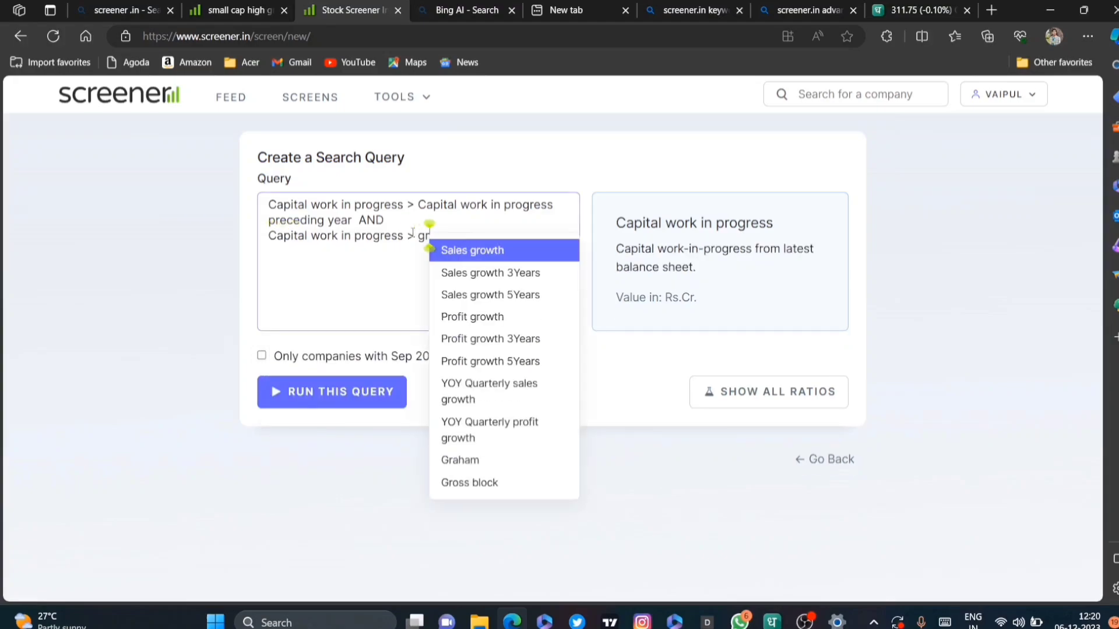
left_click(489, 288)
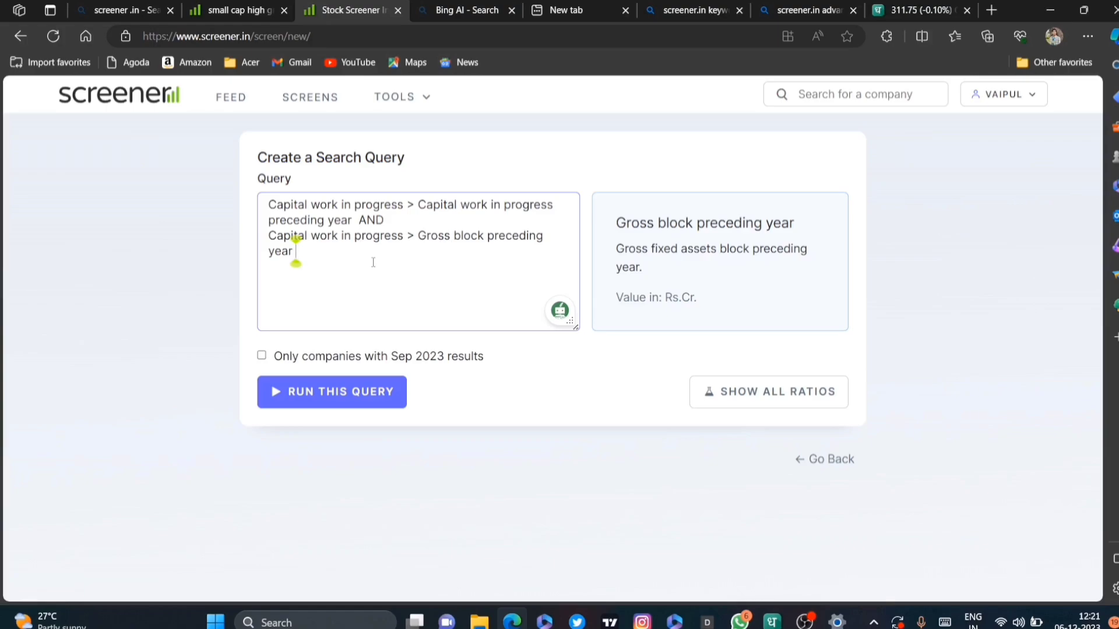
type("AND")
key("Return")
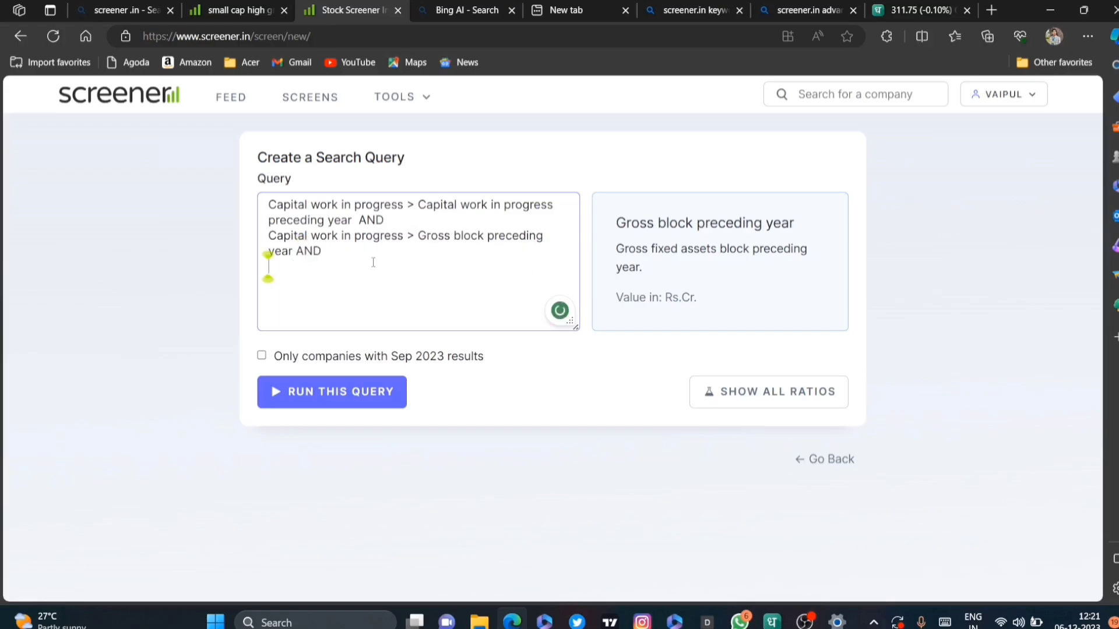
Check the gross block condition in the Bing chat's capex query and start the third Screener condition with "Gross block >".
left_click(815, 13)
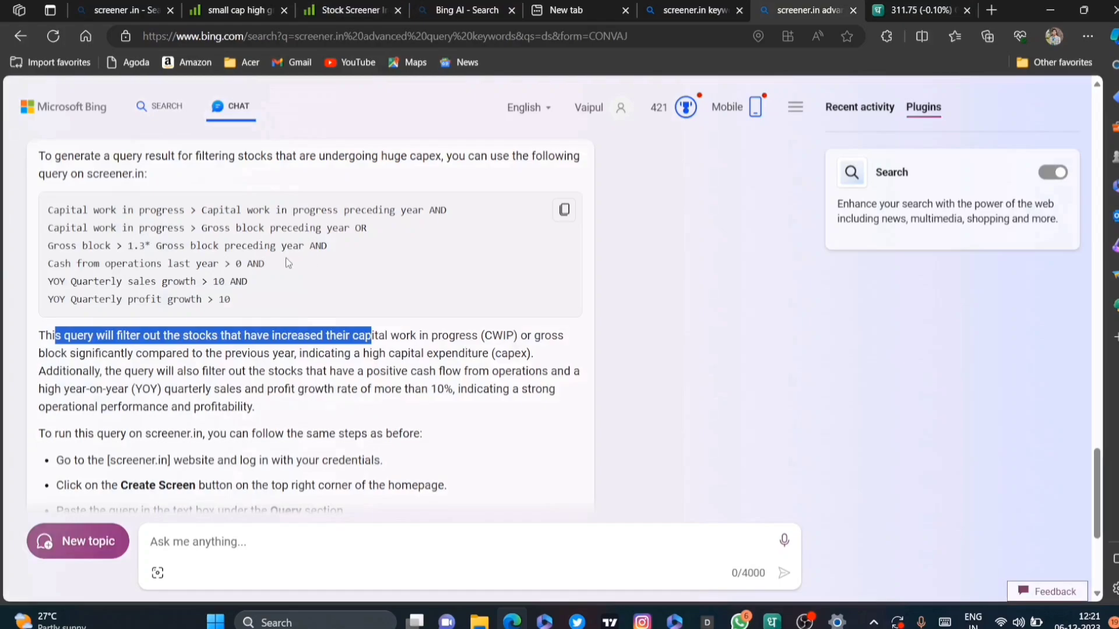
left_click_drag(60, 247, 99, 248)
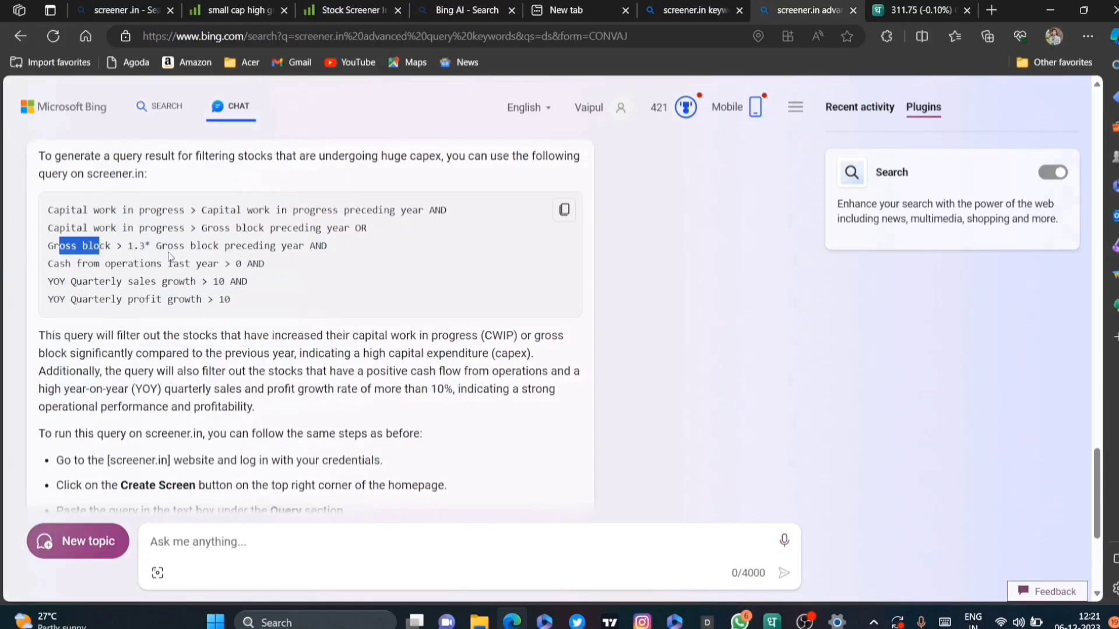
left_click_drag(185, 247, 293, 259)
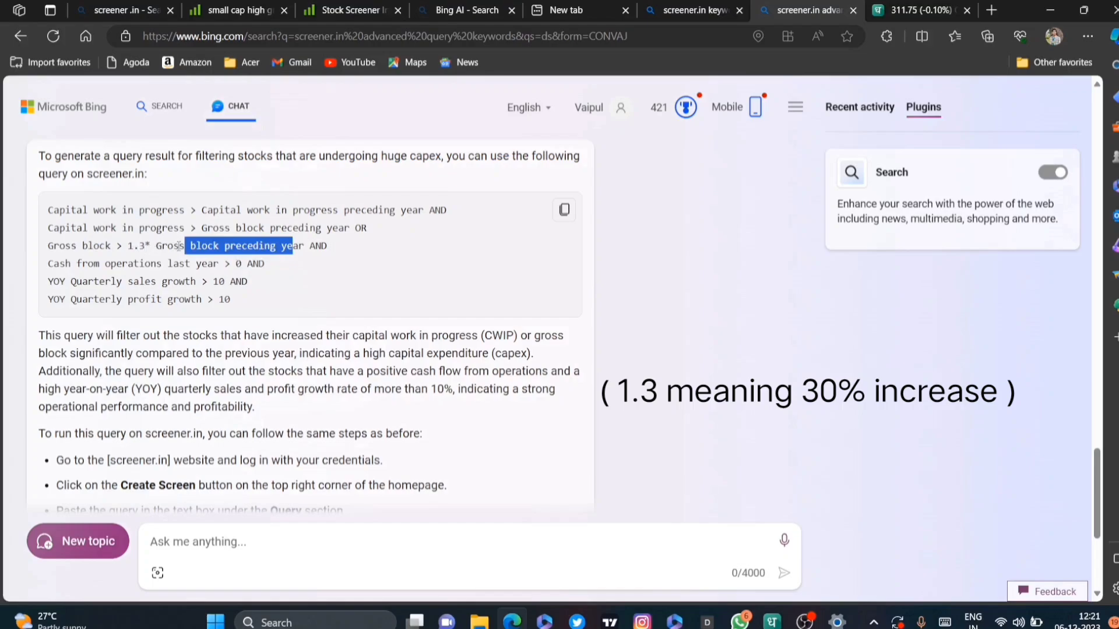
left_click(352, 8)
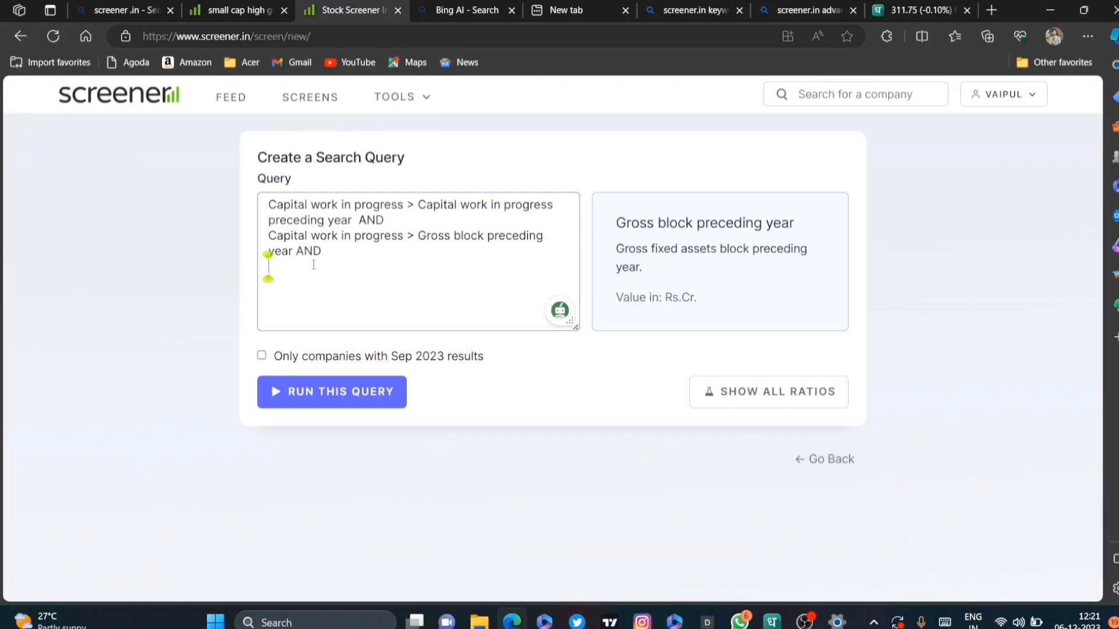
type("gro")
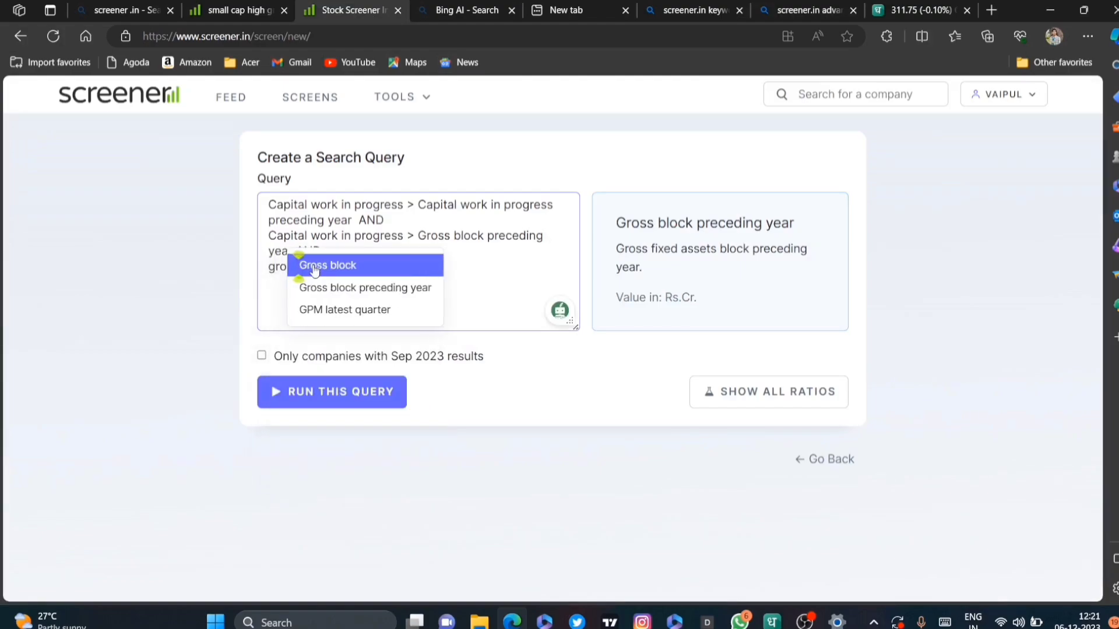
key("Return")
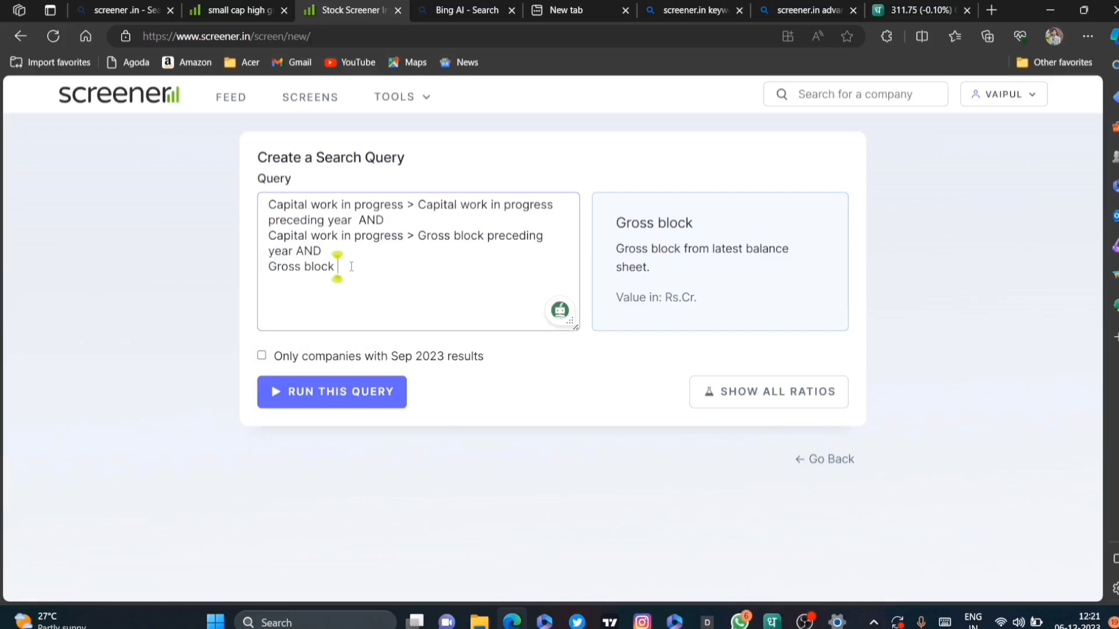
type(">")
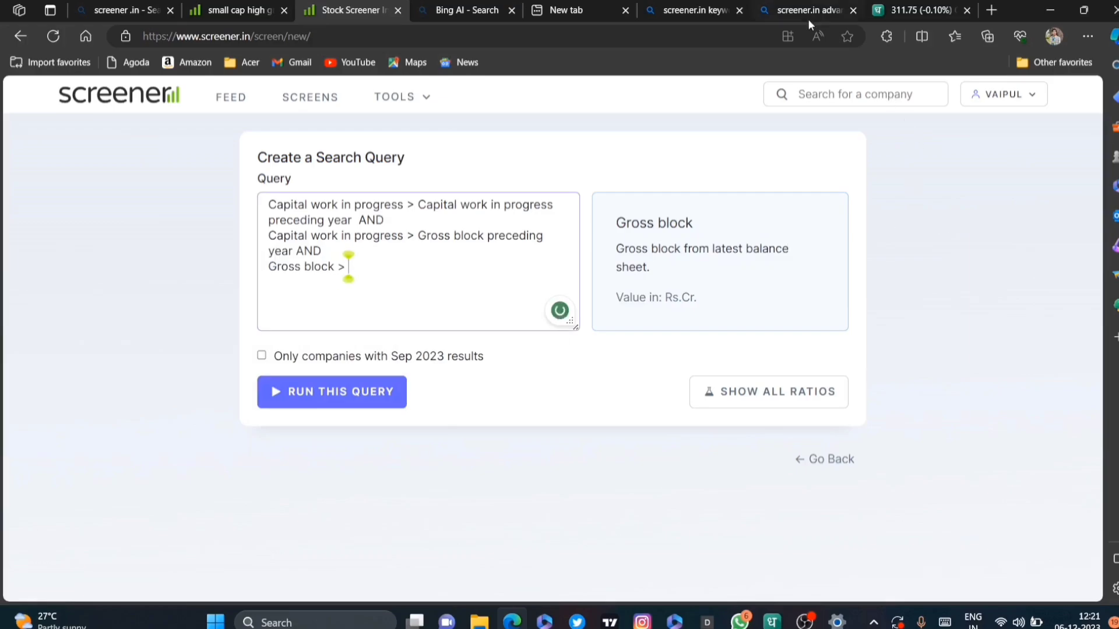
Recheck the multiplier in the Bing chat and complete the third condition with "1.30*Gross block preceding year AND".
left_click(795, 10)
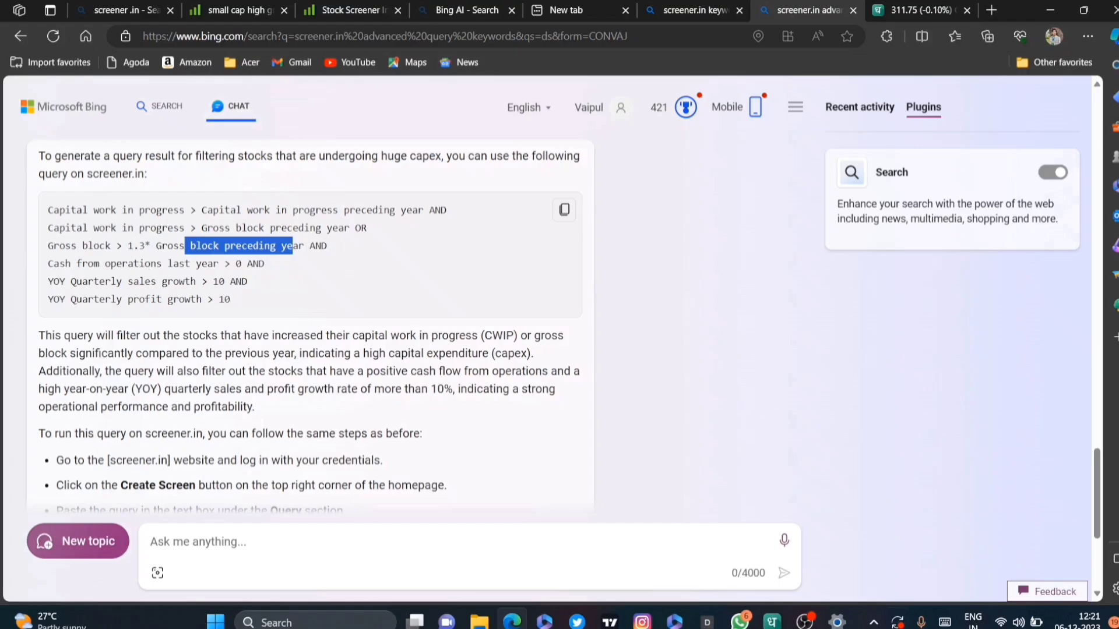
left_click(343, 11)
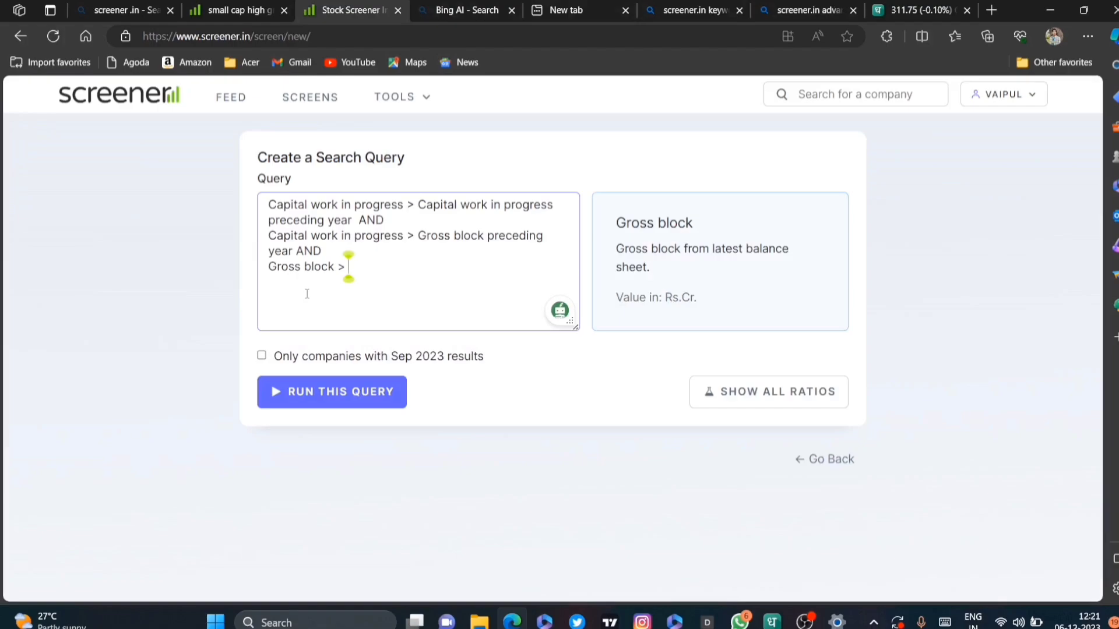
type("1.30*gros")
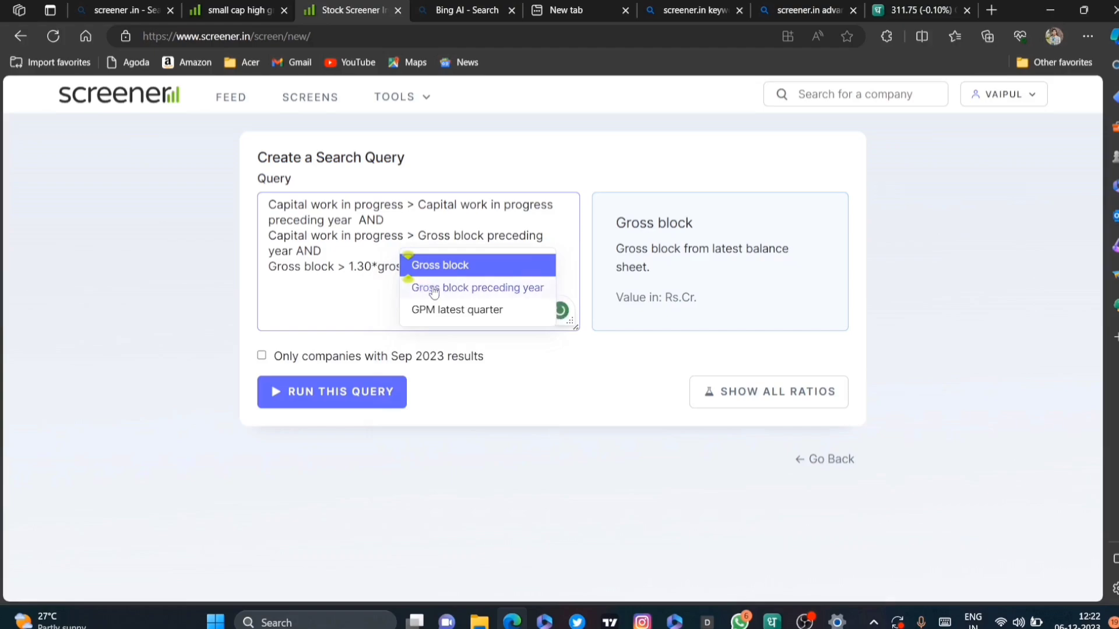
left_click(438, 293)
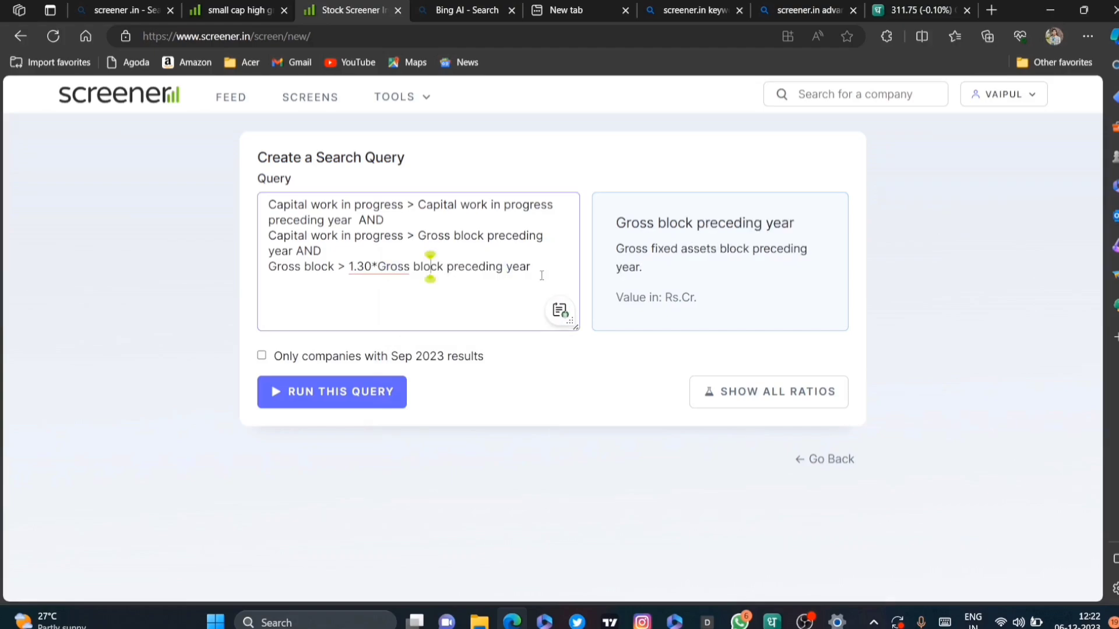
left_click_drag(530, 267, 282, 280)
left_click(303, 267)
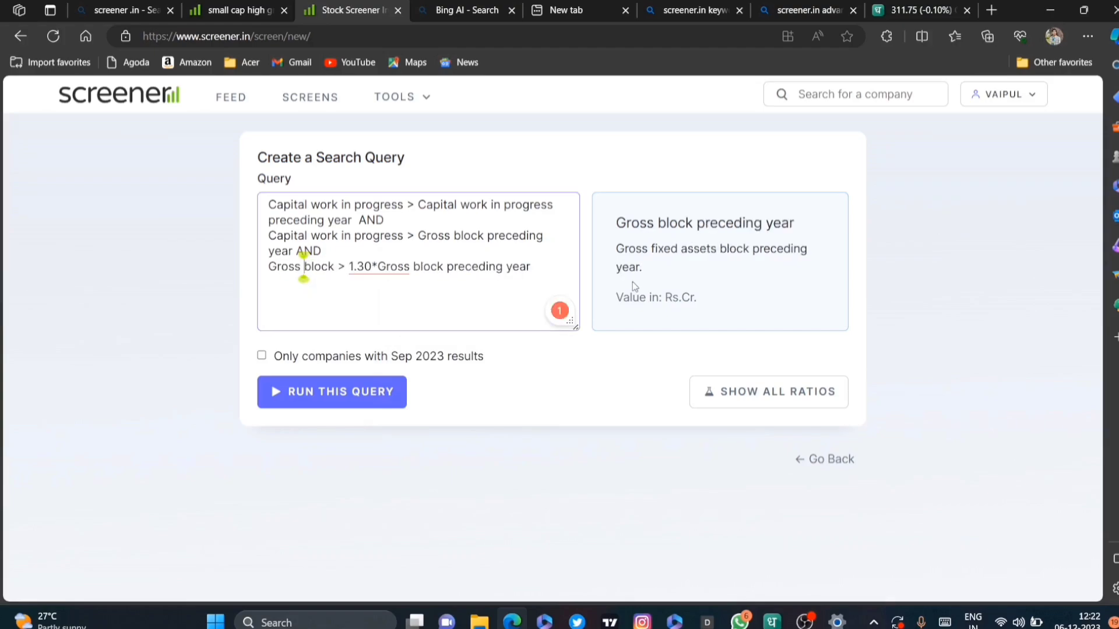
left_click(530, 267)
type("AND")
key("Return")
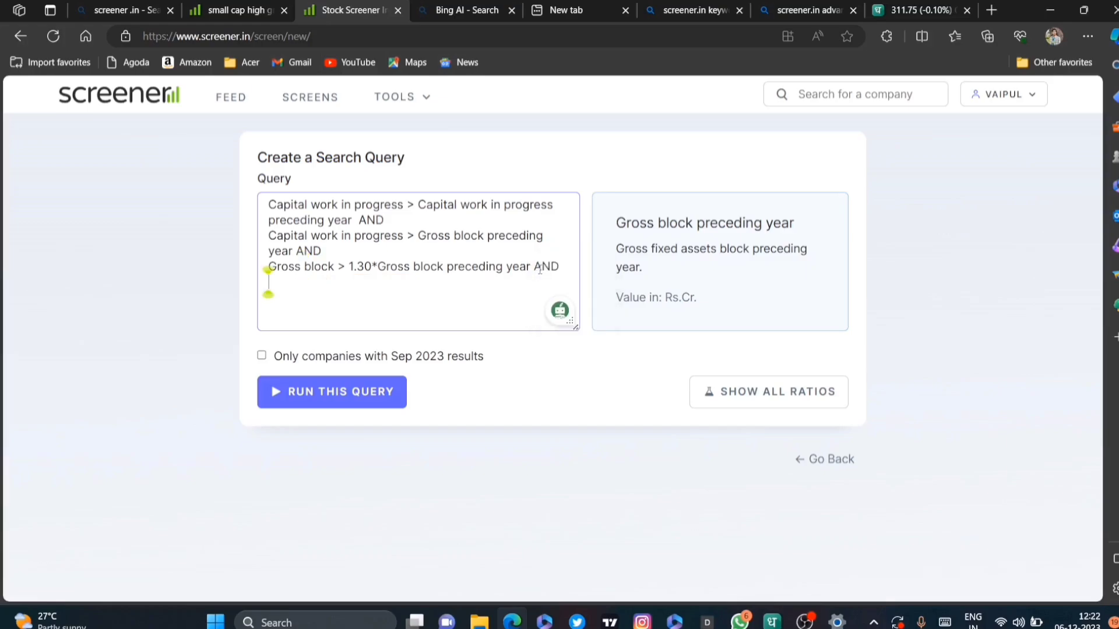
Consult the remaining conditions in the Bing chat, add "Market Capitalization > 500" to the Screener query and run it.
left_click(788, 10)
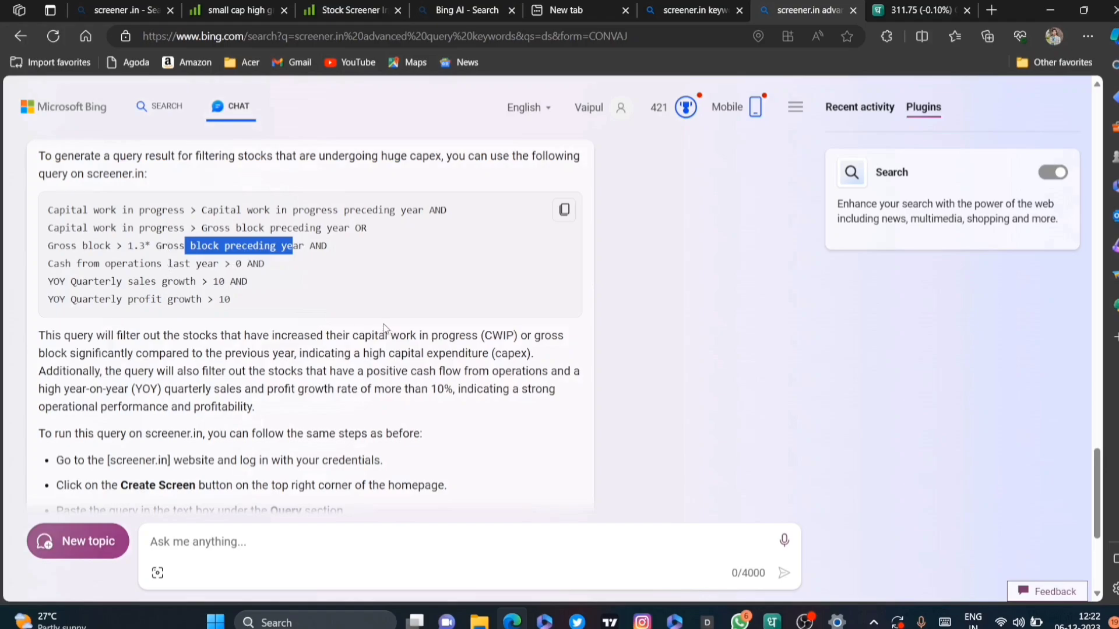
left_click(342, 10)
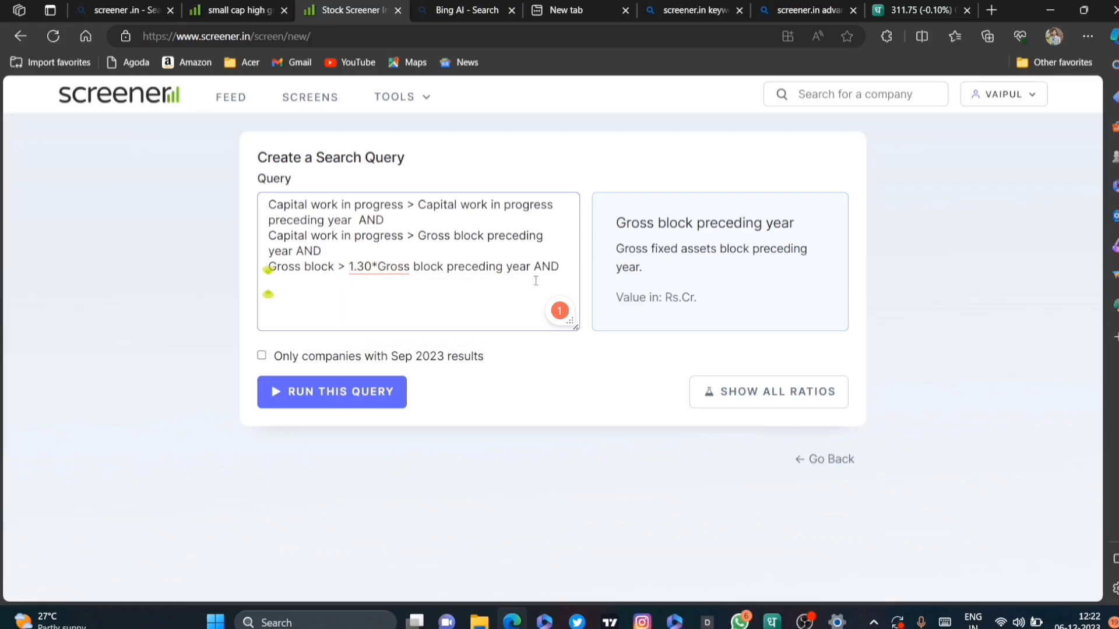
type("mark")
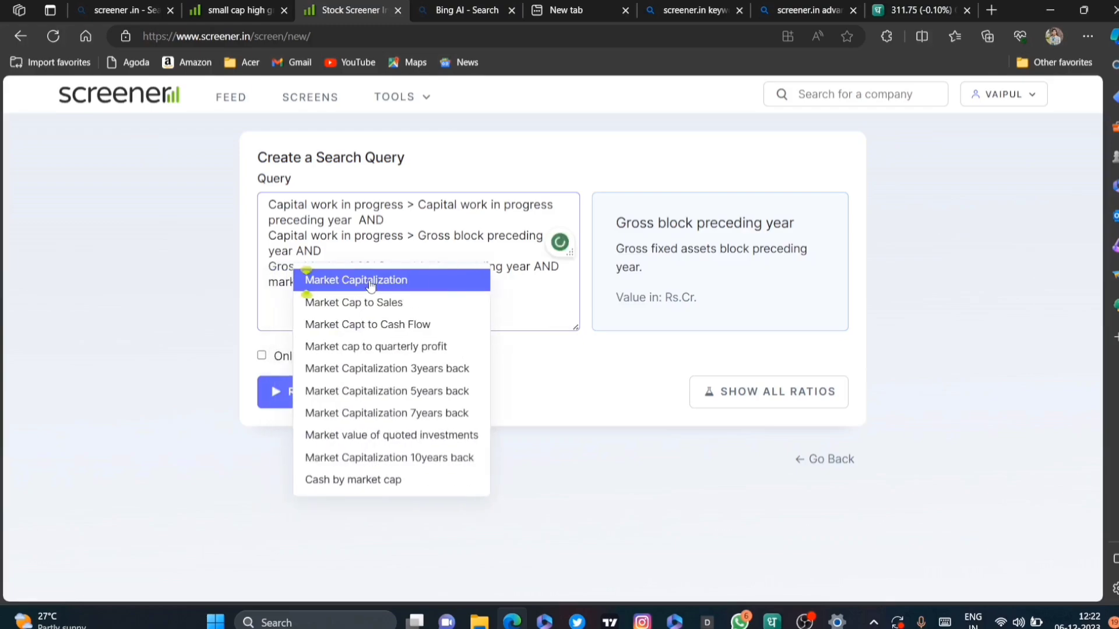
left_click(371, 285)
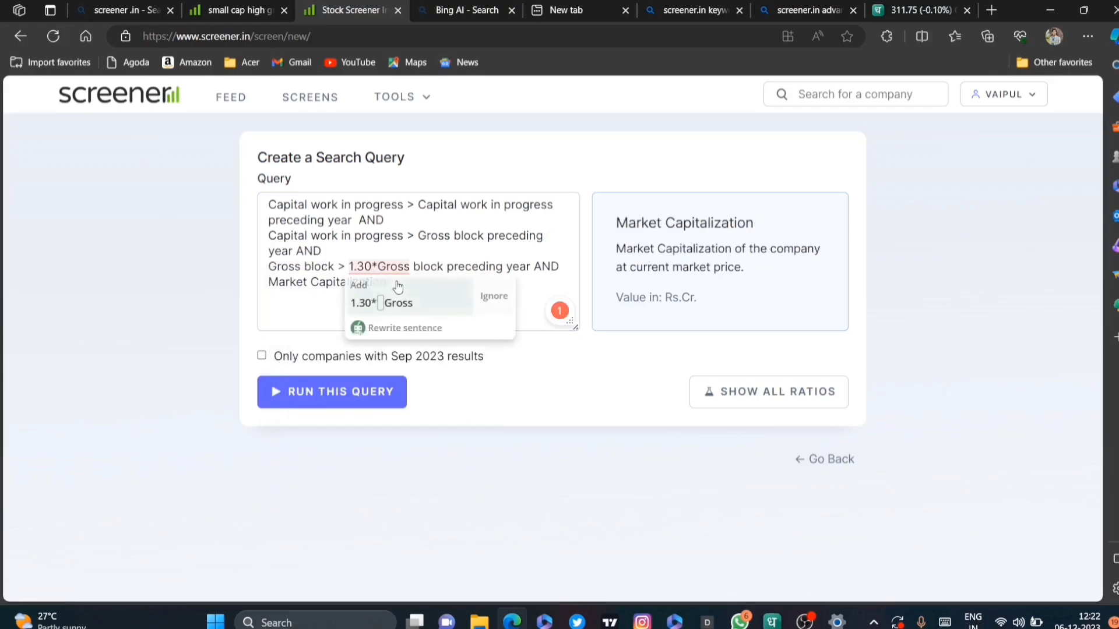
left_click(404, 285)
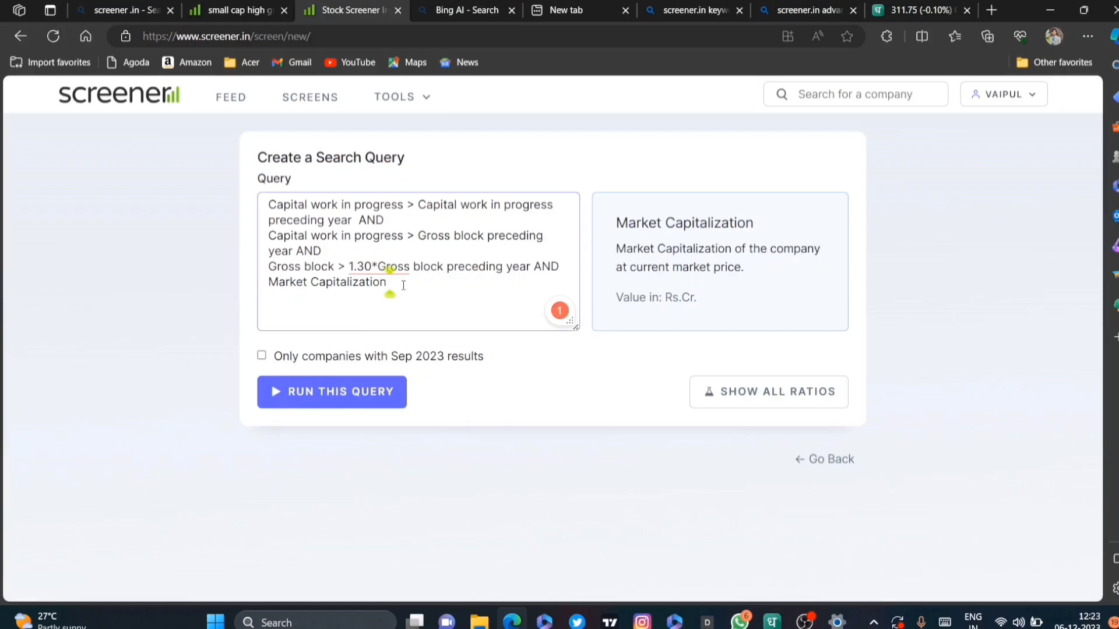
type("> 500")
left_click(394, 396)
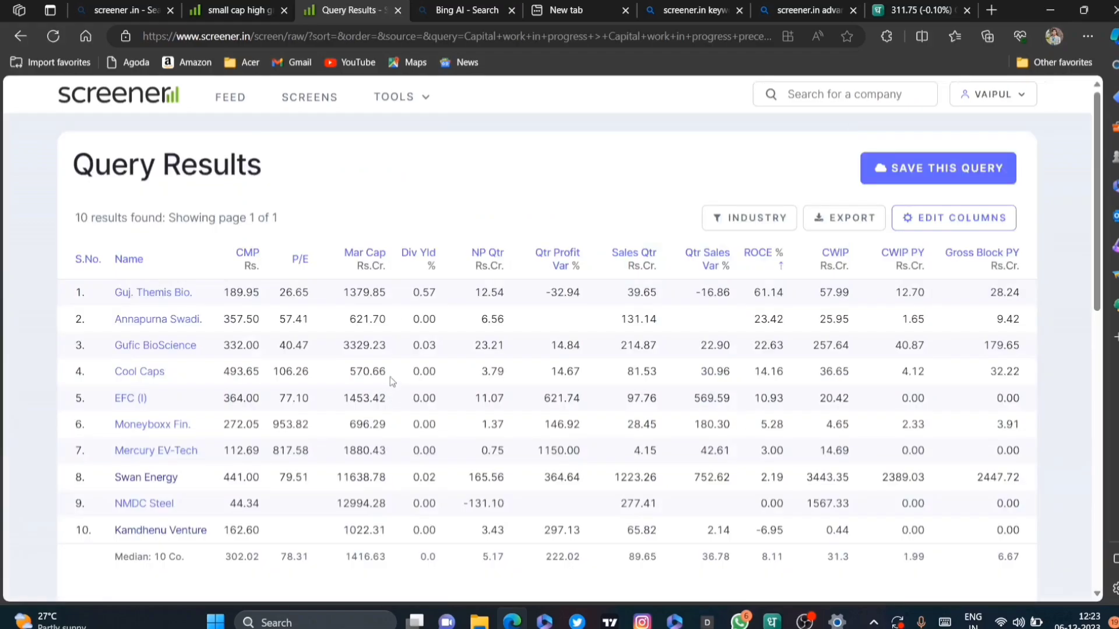
Review the companies in the query results, the query conditions below them and the first company's CWIP value.
scroll(263, 329, "down", 2)
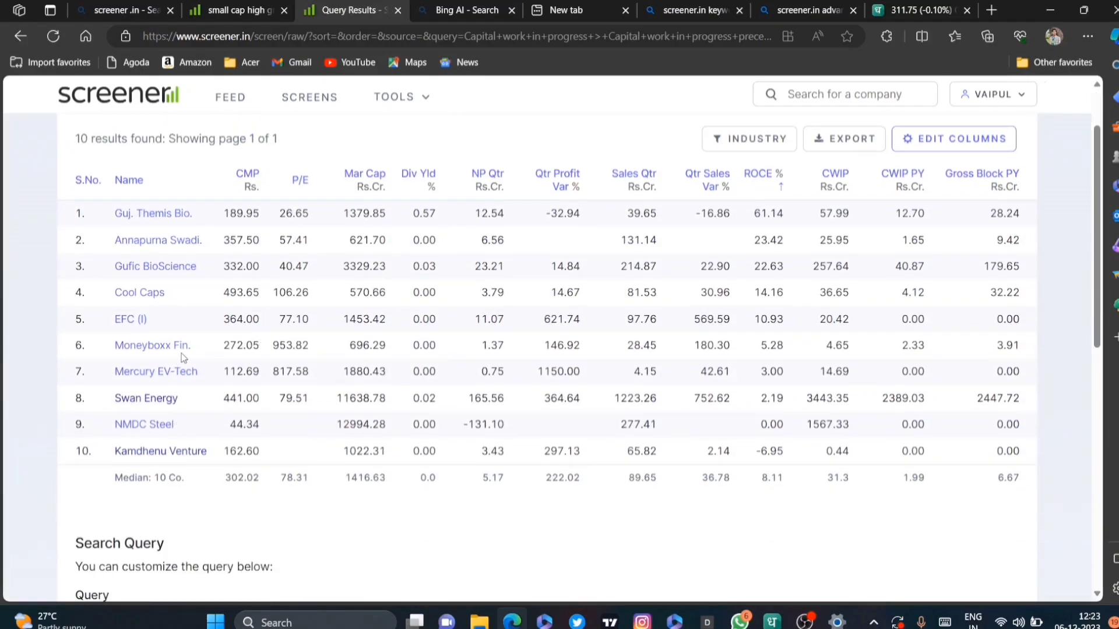
scroll(185, 354, "down", 4)
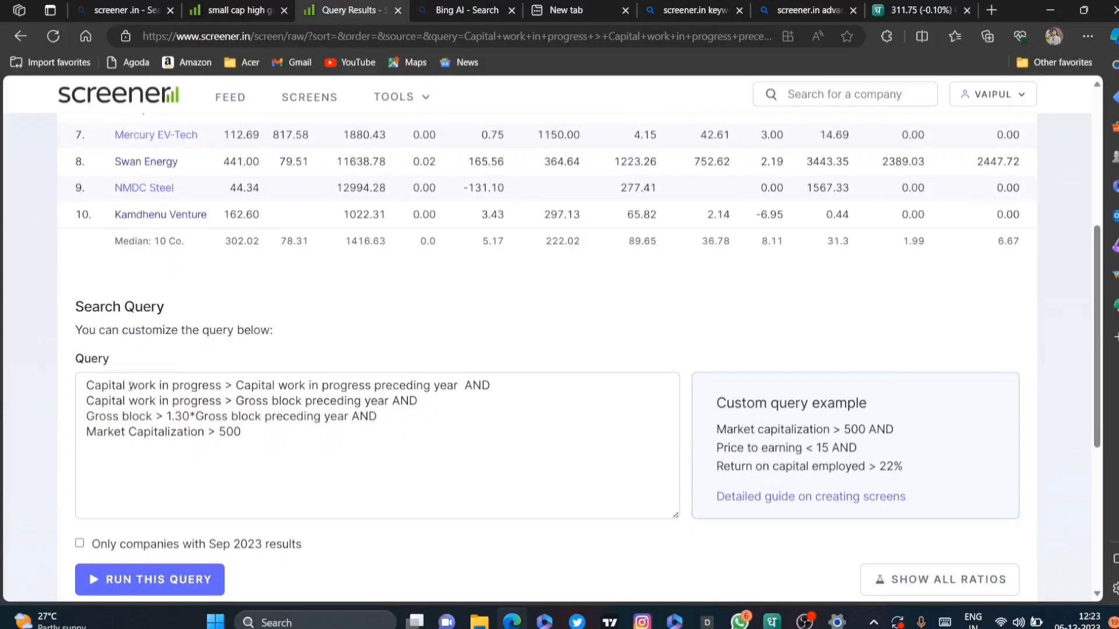
left_click_drag(133, 386, 423, 385)
key("ctrl+Return")
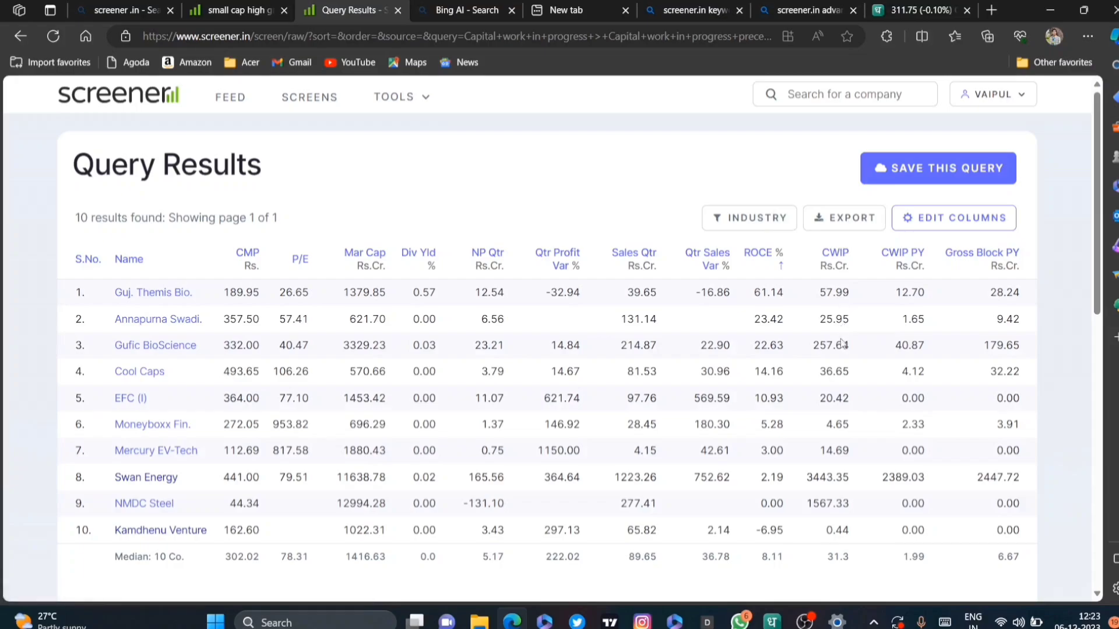
double_click(830, 293)
Open the Gujarat Themis Biosyn company page from the results and examine its market cap and key ratios.
left_click(178, 293, "ctrl")
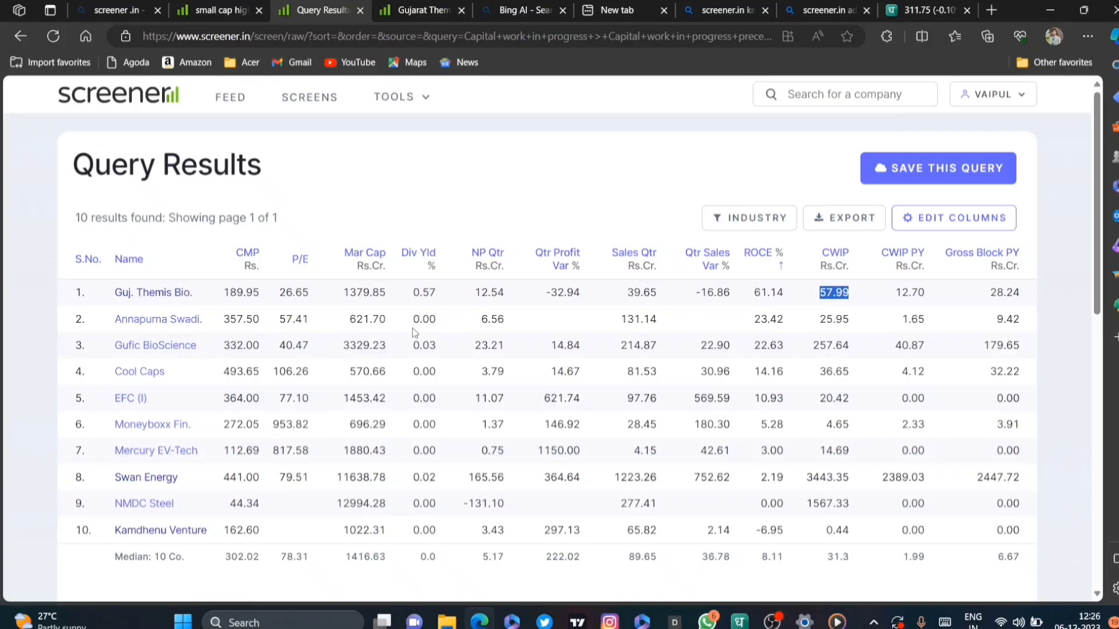
left_click(133, 293)
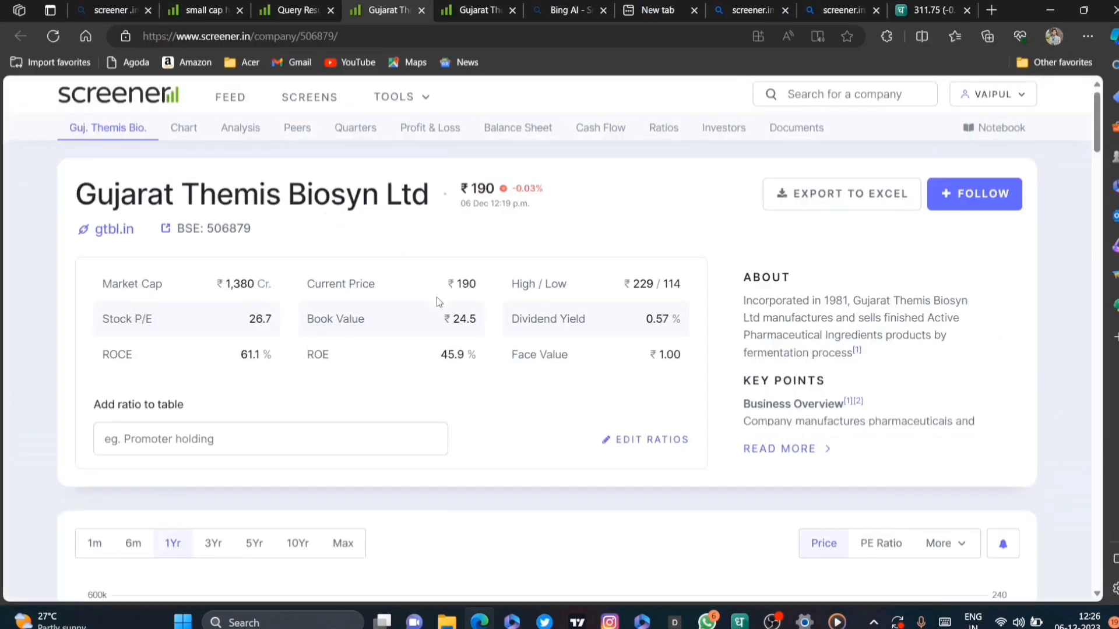
scroll(438, 306, "down", 4)
scroll(436, 309, "up", 3)
left_click_drag(223, 204, 265, 204)
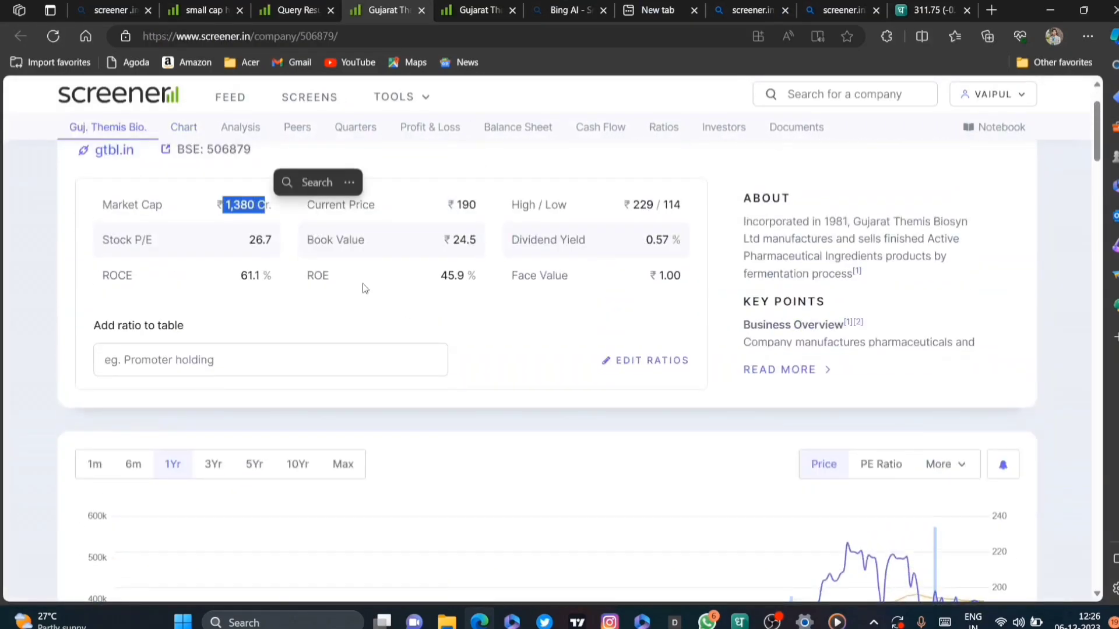
scroll(516, 319, "down", 10)
View Gujarat Themis Biosyn's price chart over 10 years and over 5 years.
scroll(301, 290, "up", 8)
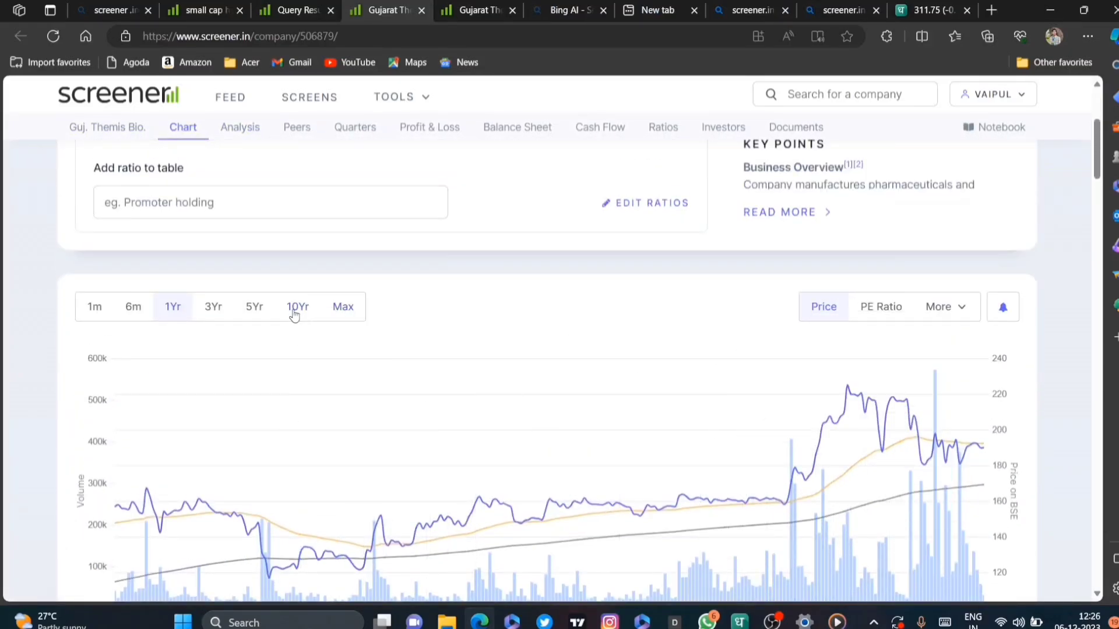
left_click(295, 315)
scroll(618, 379, "down", 1)
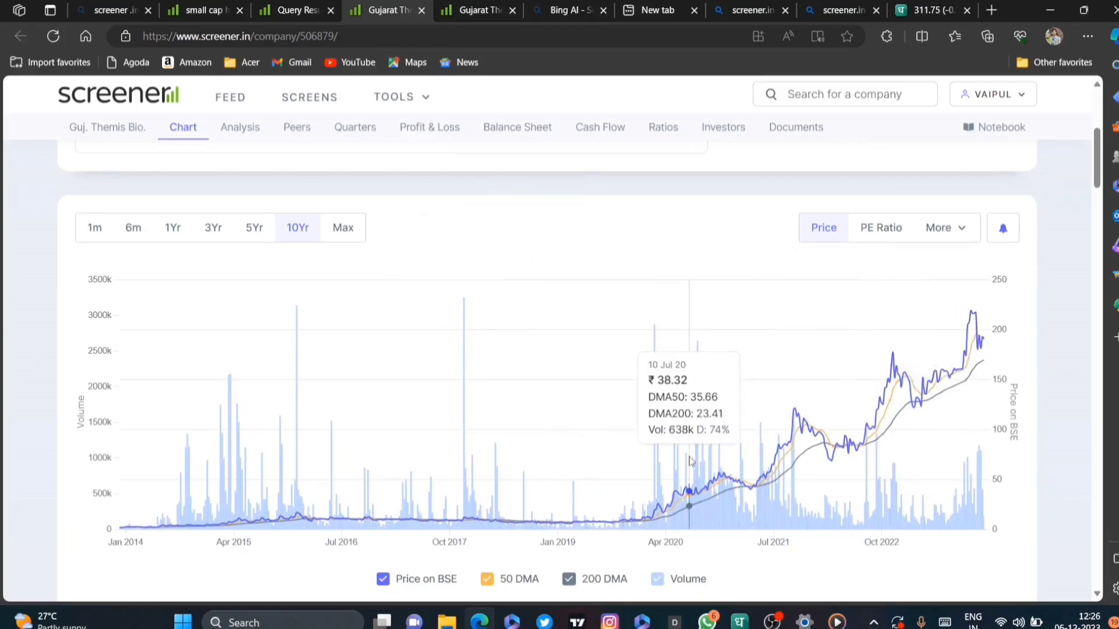
left_click(237, 241)
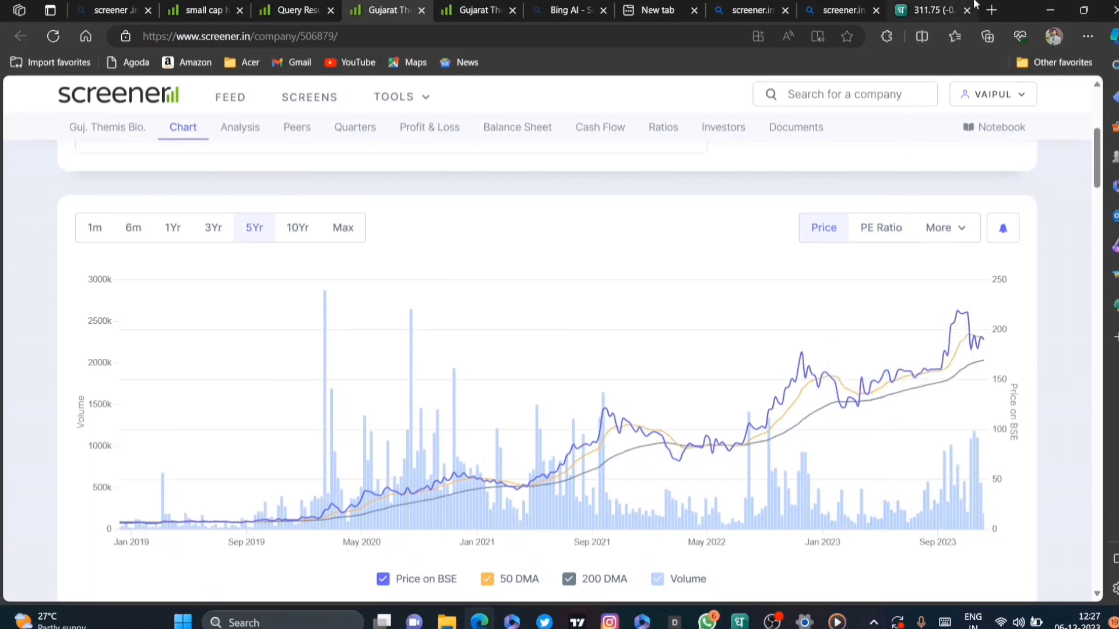
Switch to the Dhan chart, search for Gujarat Themis and load the Gujarat Themis Biosyn BSE chart.
left_click(930, 10)
type("G")
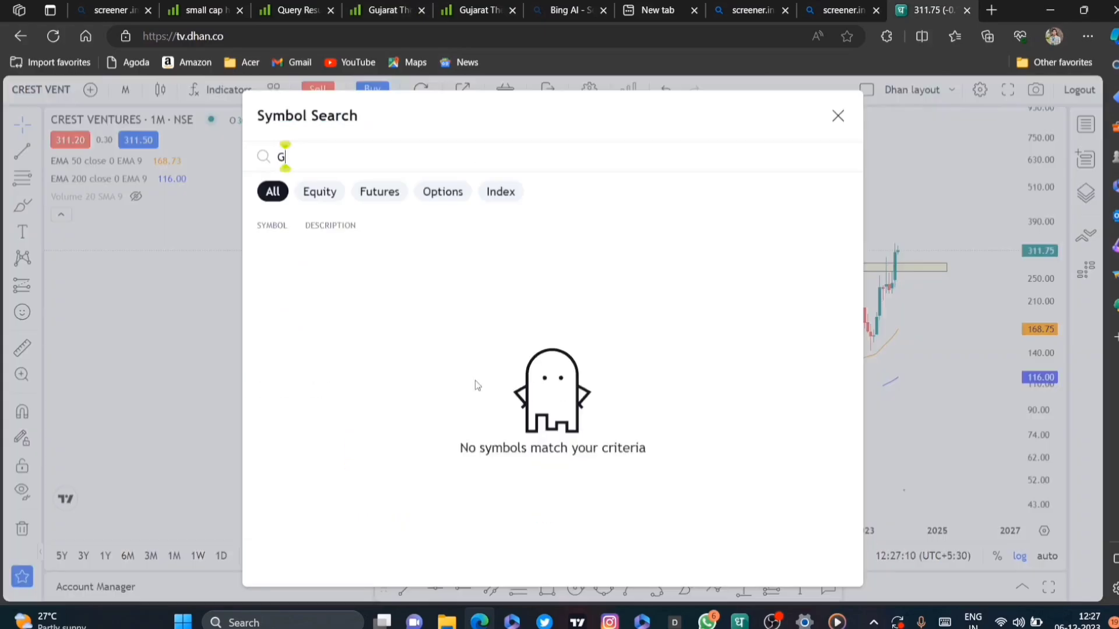
type("UJARAT THEMIS")
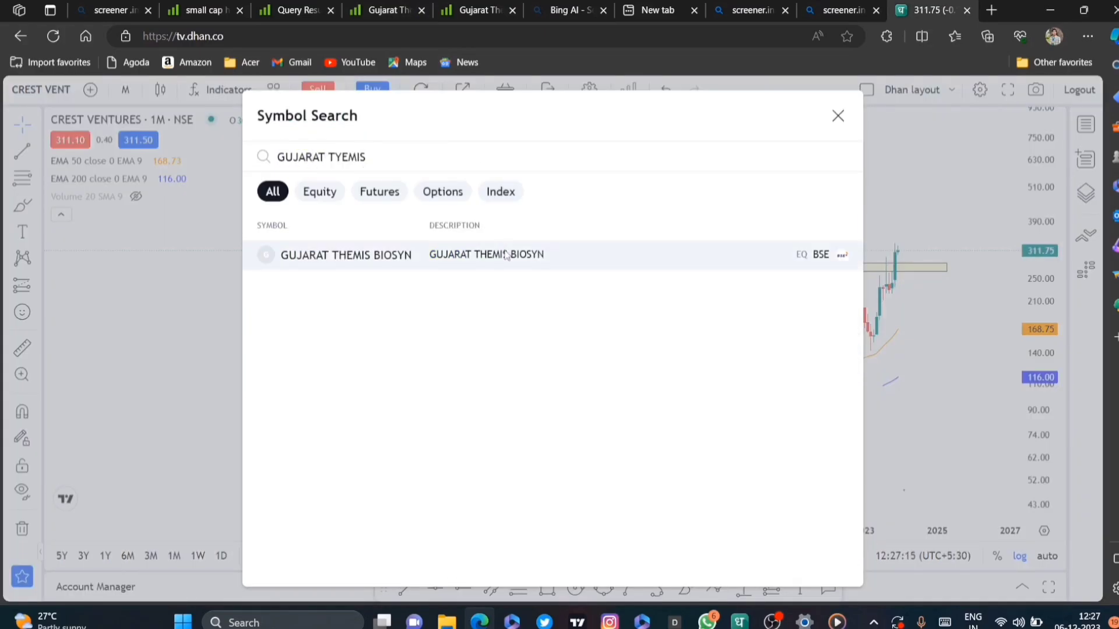
key("Return")
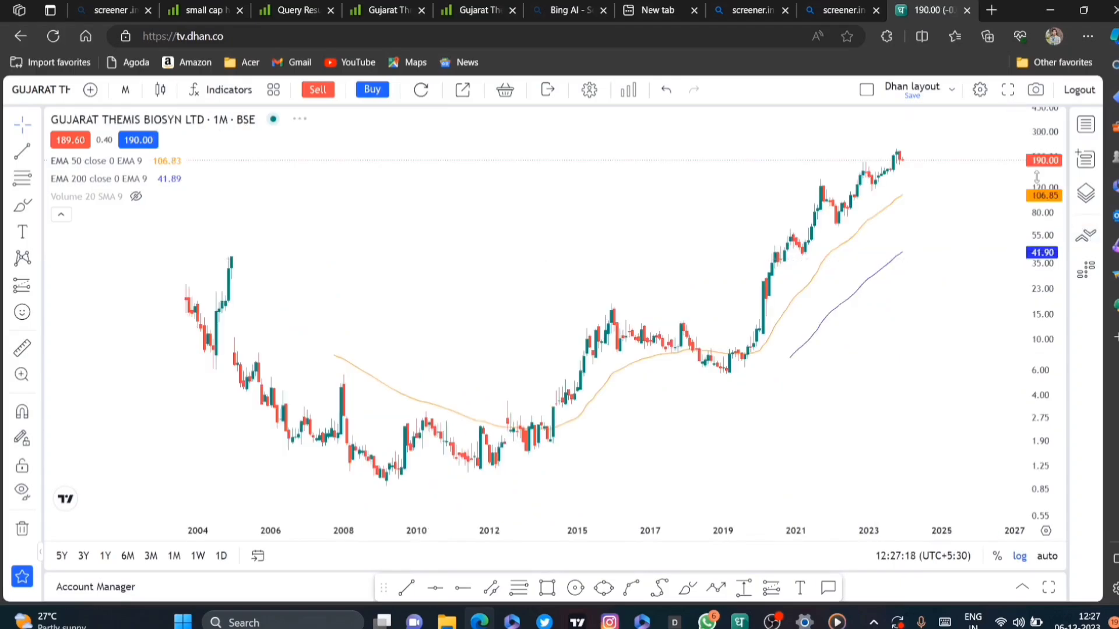
scroll(824, 362, "down", 3)
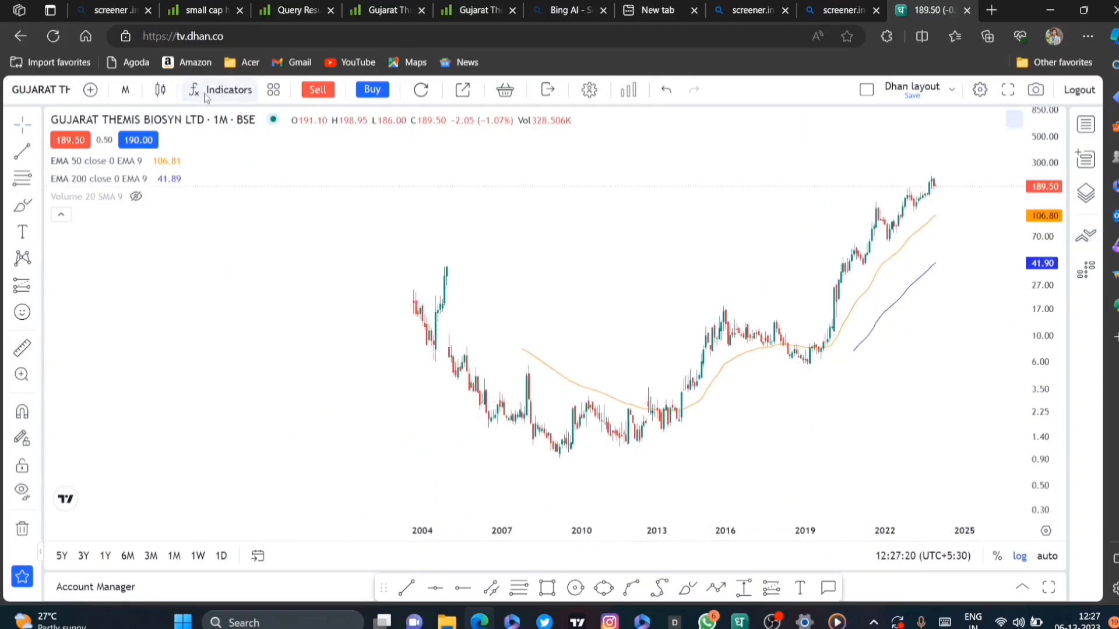
Set the Gujarat Themis Biosyn chart interval to 1 day and rescale the chart to examine the recent price trend.
left_click(125, 90)
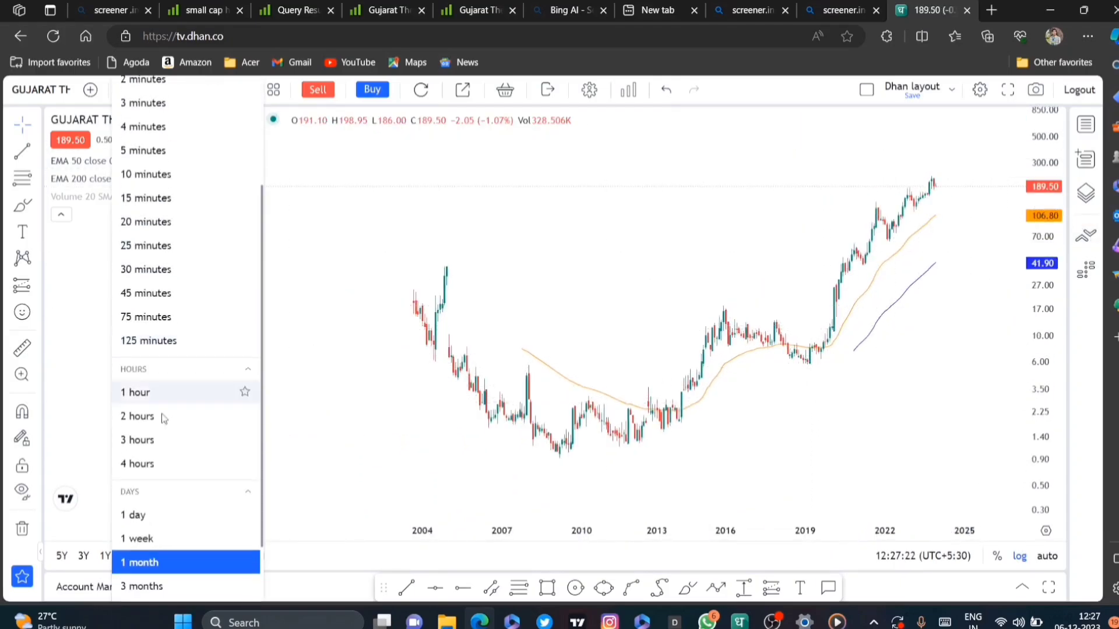
left_click(157, 515)
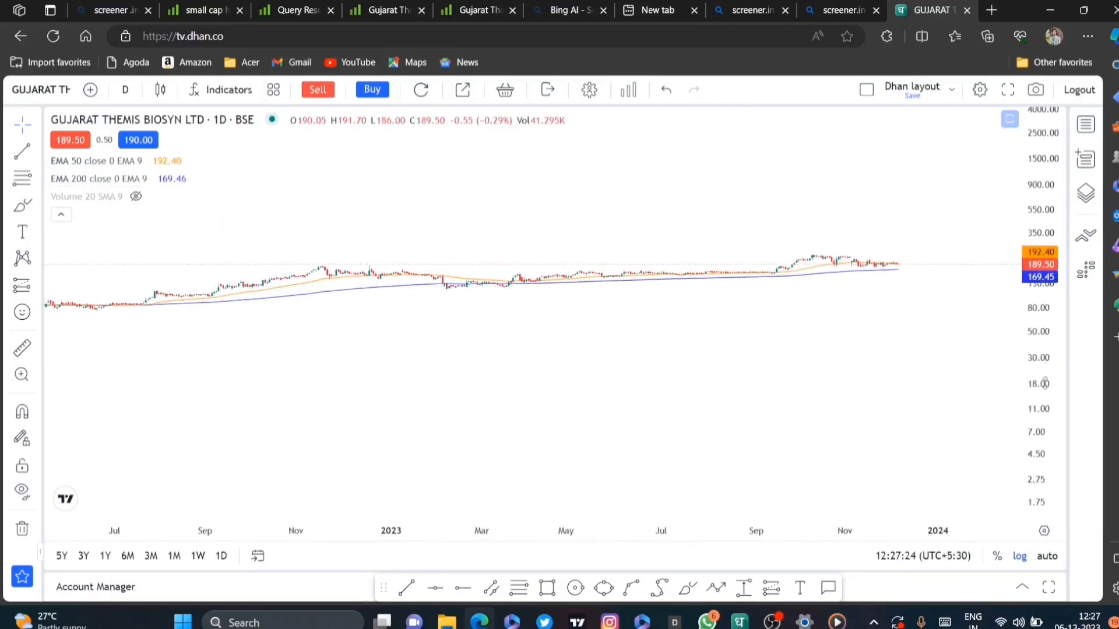
scroll(892, 260, "down", 3)
left_click_drag(892, 260, 802, 425)
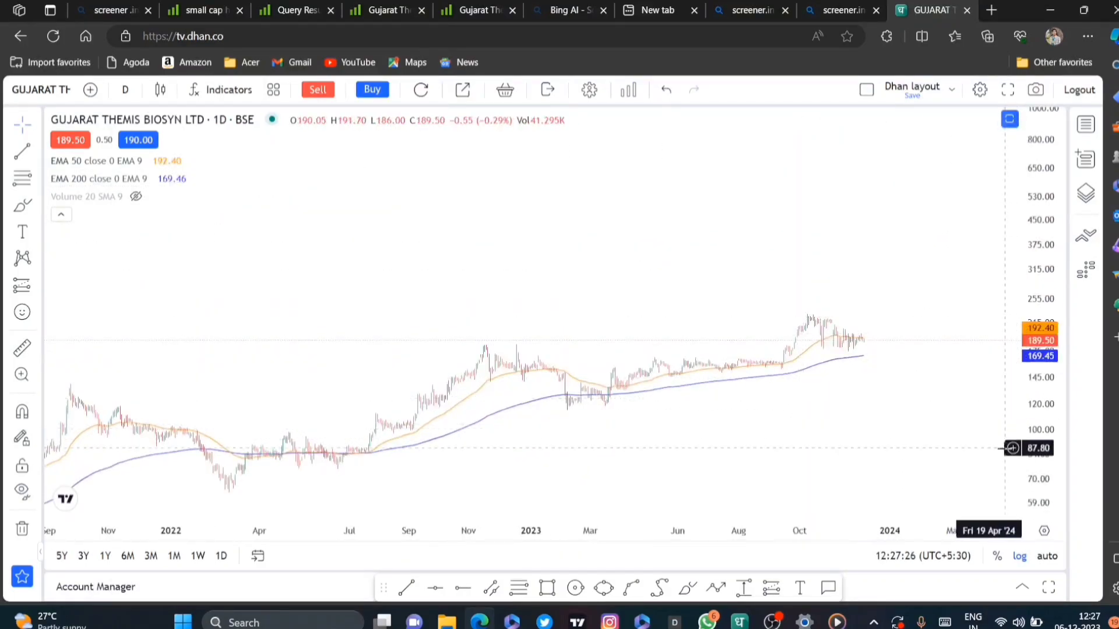
Return to the Screener capex query results and review the listed companies and the query conditions beneath them.
scroll(929, 396, "right", 2)
left_click(294, 10)
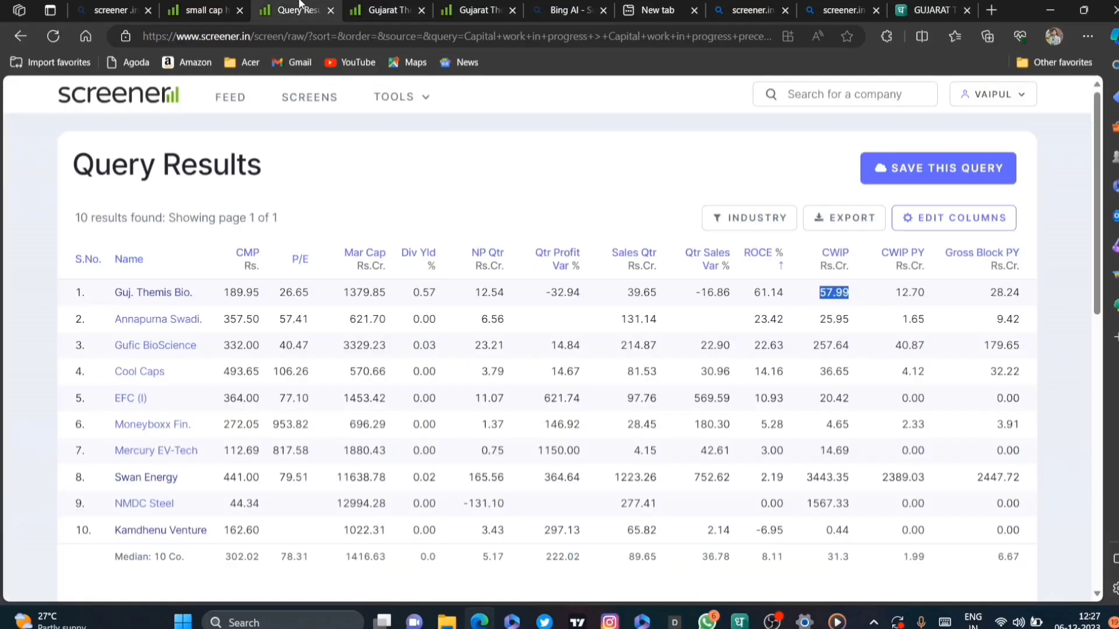
scroll(287, 350, "down", 8)
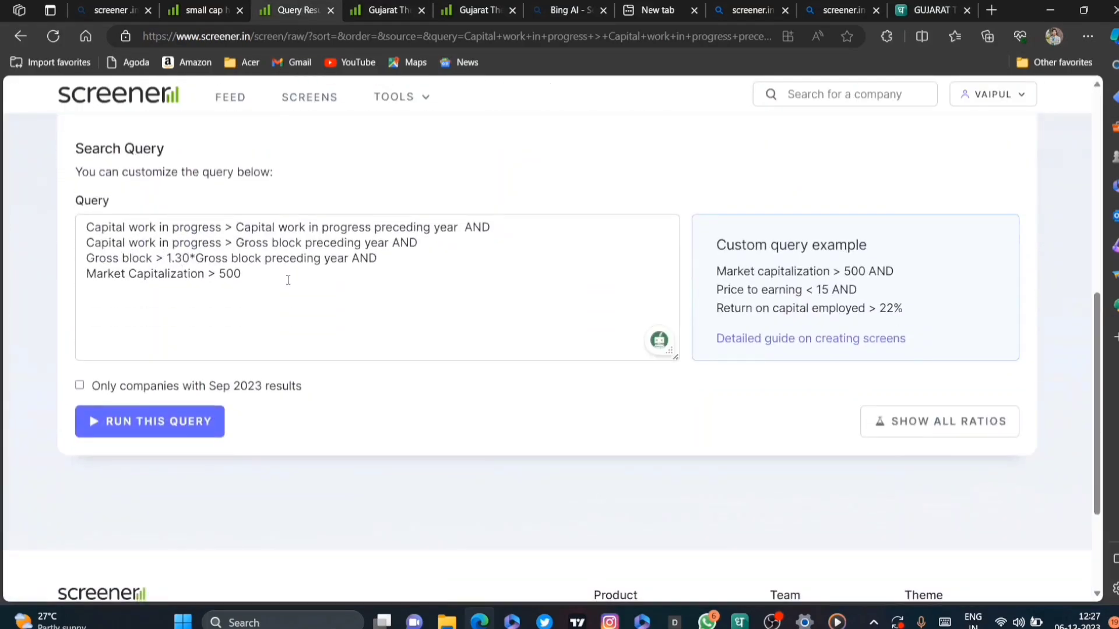
scroll(288, 338, "up", 8)
double_click(80, 217)
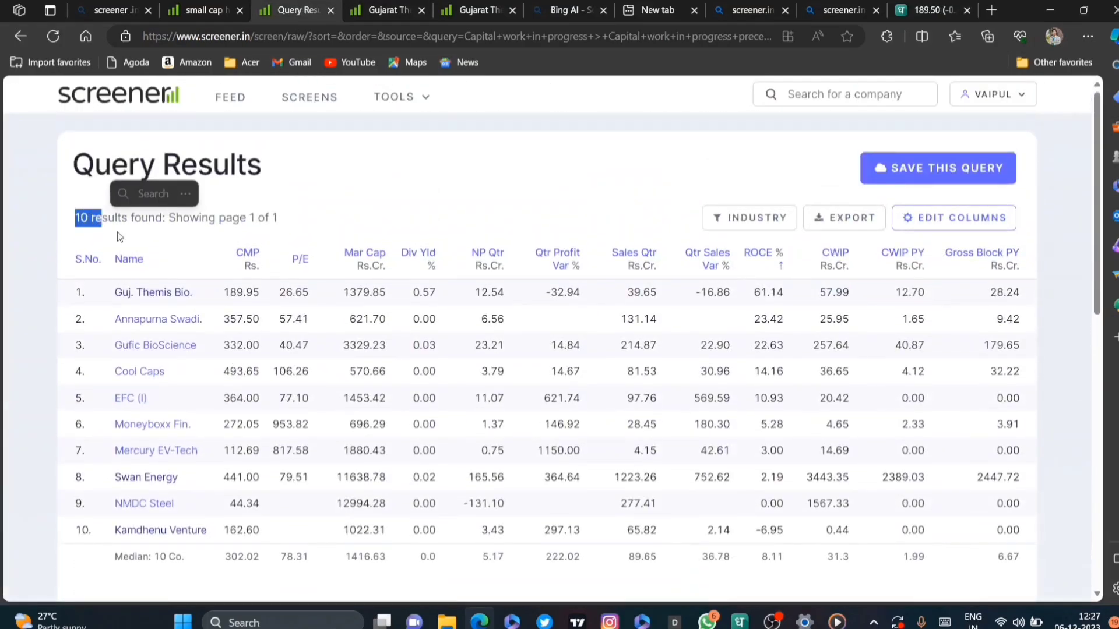
scroll(204, 322, "down", 5)
scroll(204, 322, "down", 1)
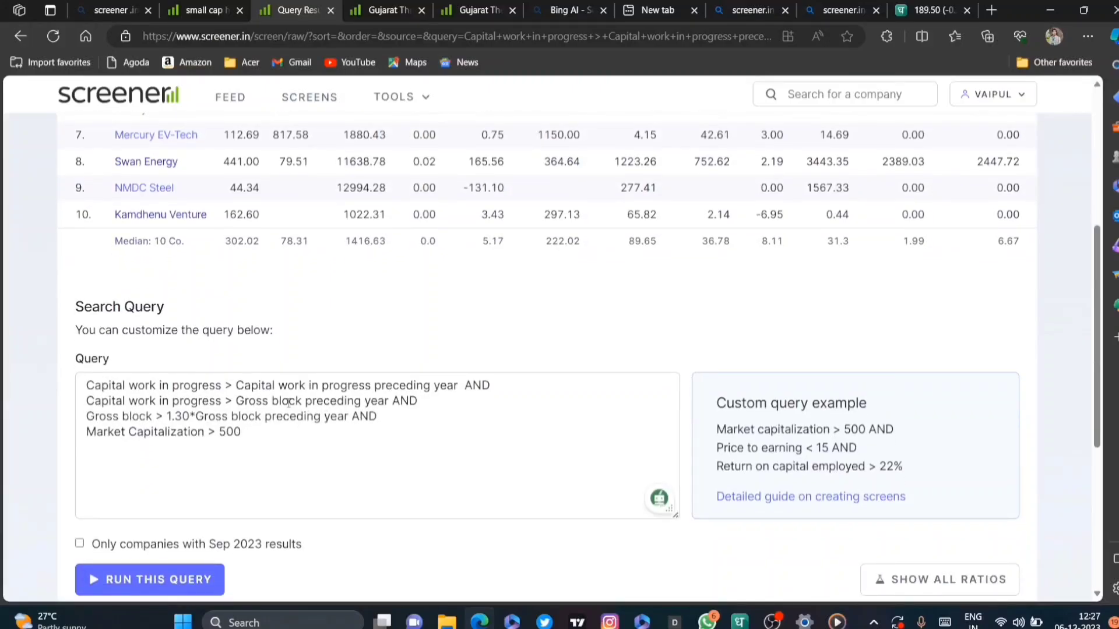
Replace Gross block preceding year with Net block preceding year in the second Capital work in progress condition.
left_click_drag(243, 402, 289, 402)
left_click(302, 401)
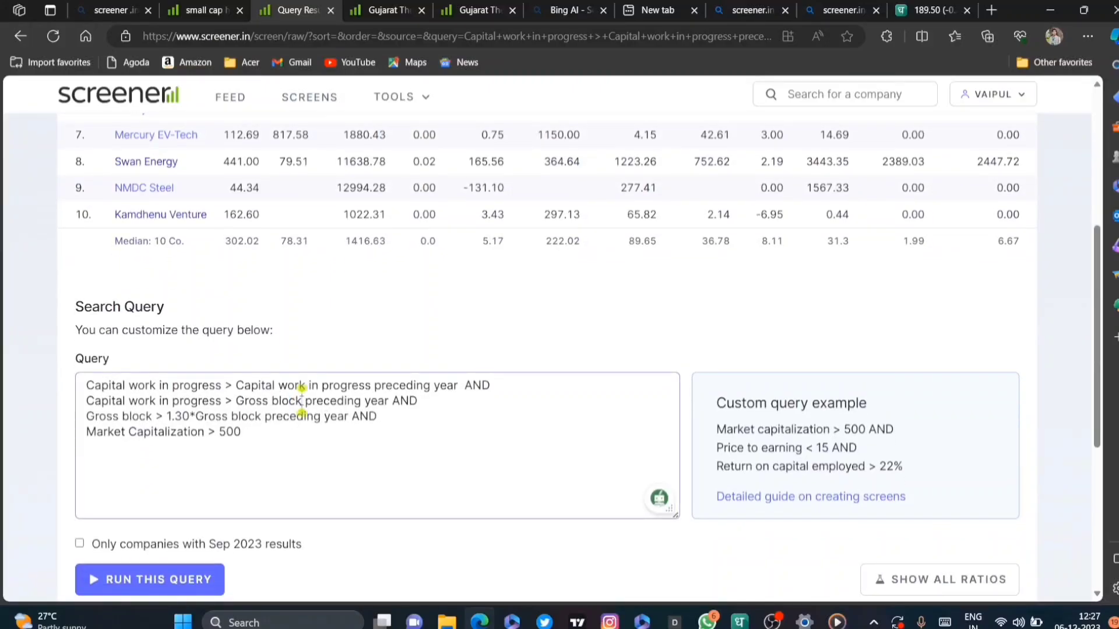
double_click(256, 401)
key("BackSpace")
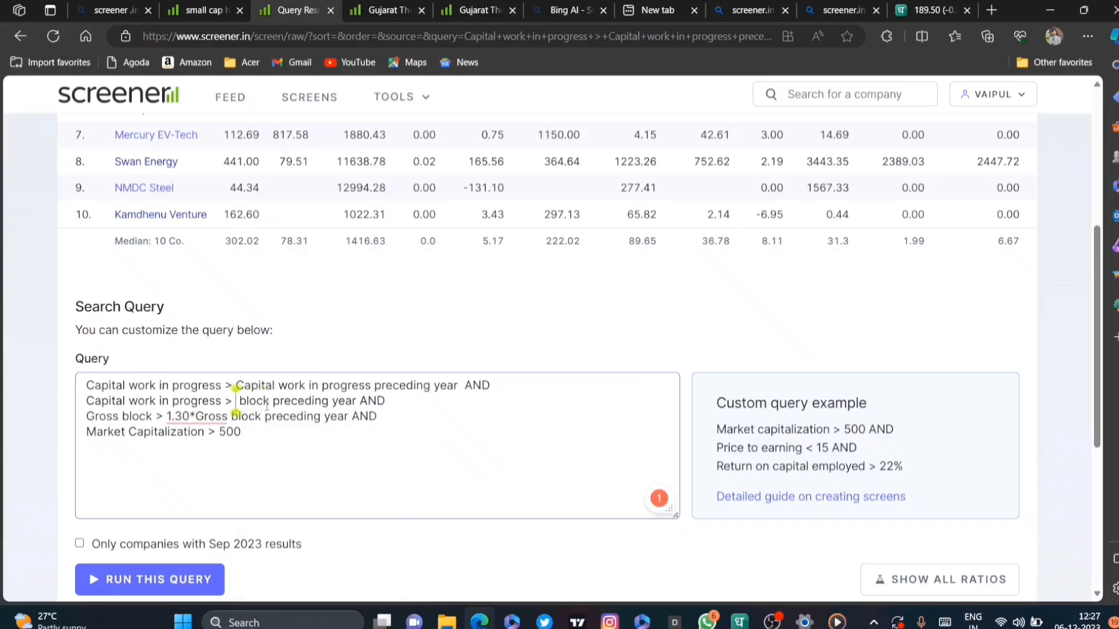
type("ne")
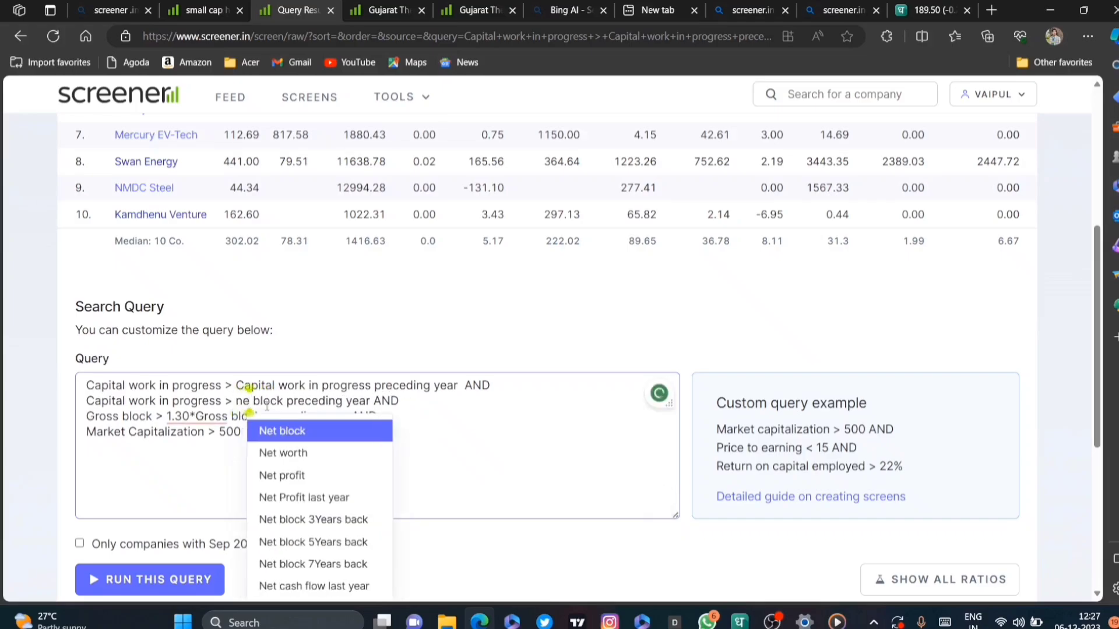
left_click(353, 432)
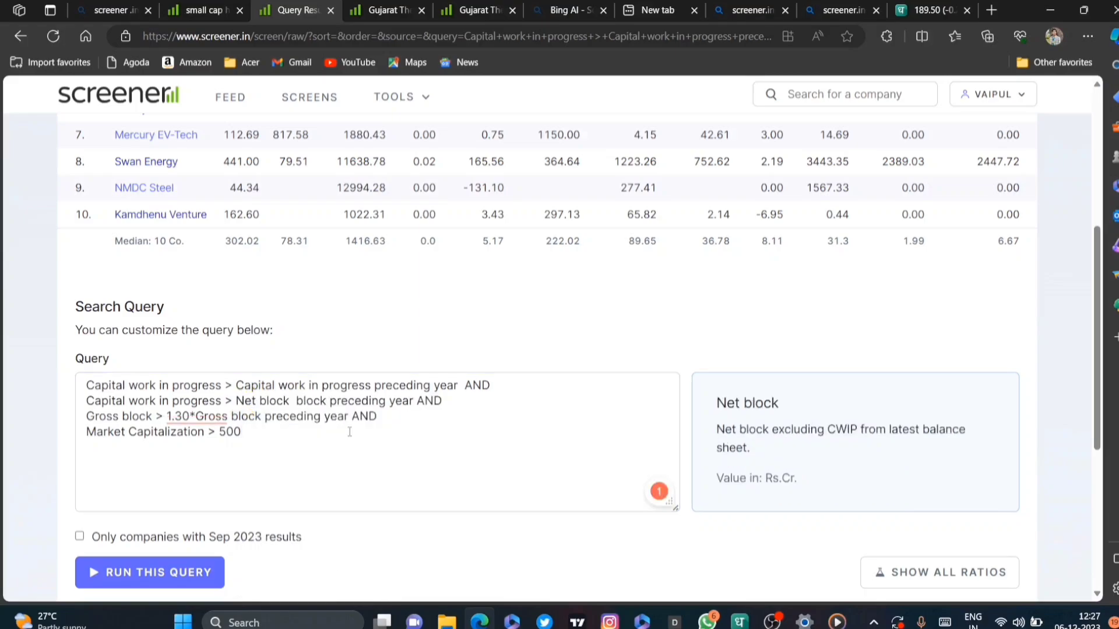
left_click(414, 400)
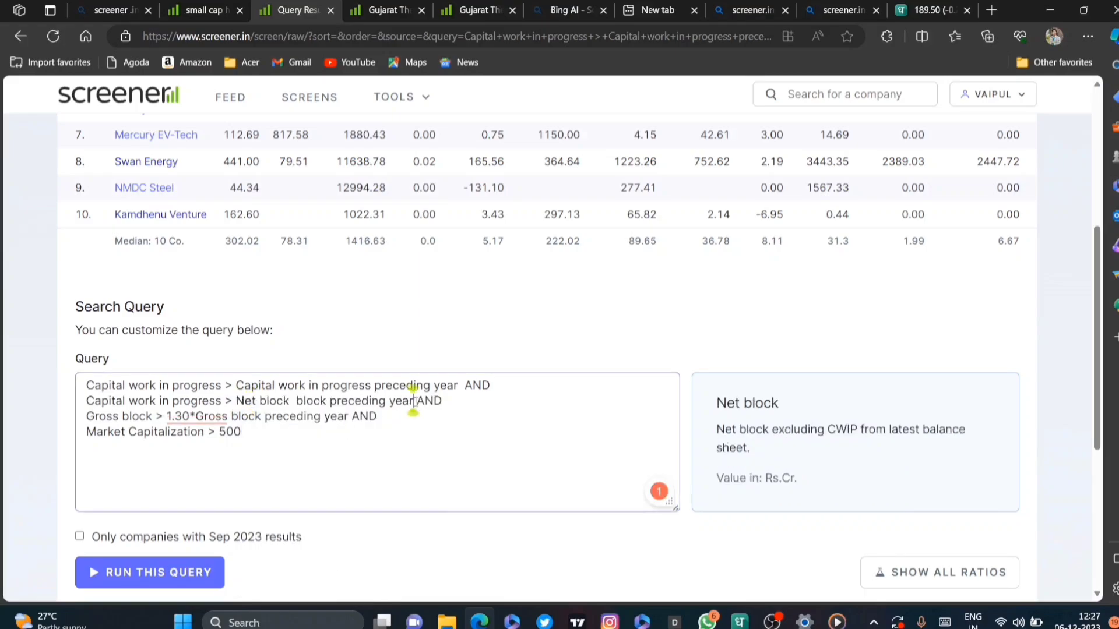
key("BackSpace")
key("BackSpace")
key("BackSpace")
key("BackSpace")
key("BackSpace")
key("BackSpace")
key("BackSpace")
key("BackSpace")
key("BackSpace")
key("BackSpace")
key("BackSpace")
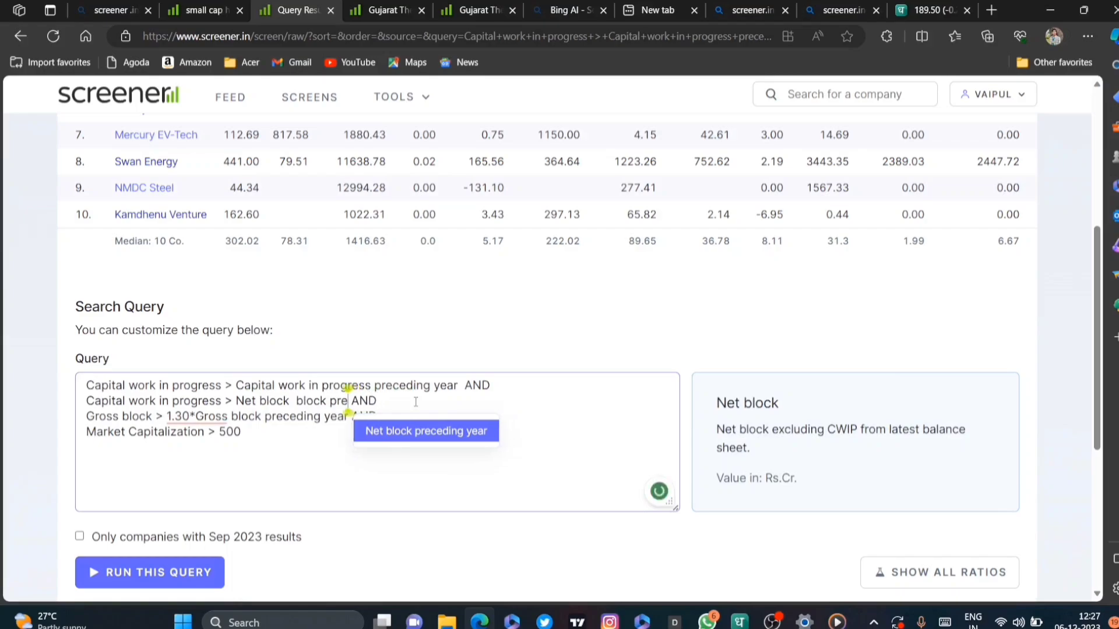
key("BackSpace")
key("BackSpace")
key("BackSpace")
key("BackSpace")
key("BackSpace")
key("BackSpace")
key("BackSpace")
key("BackSpace")
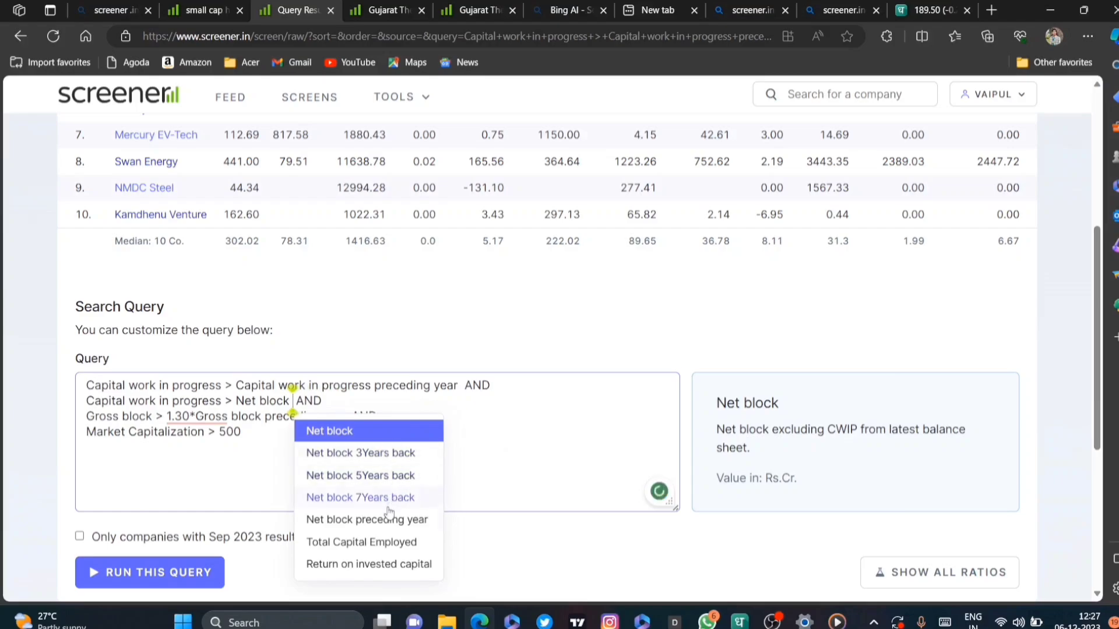
left_click(387, 519)
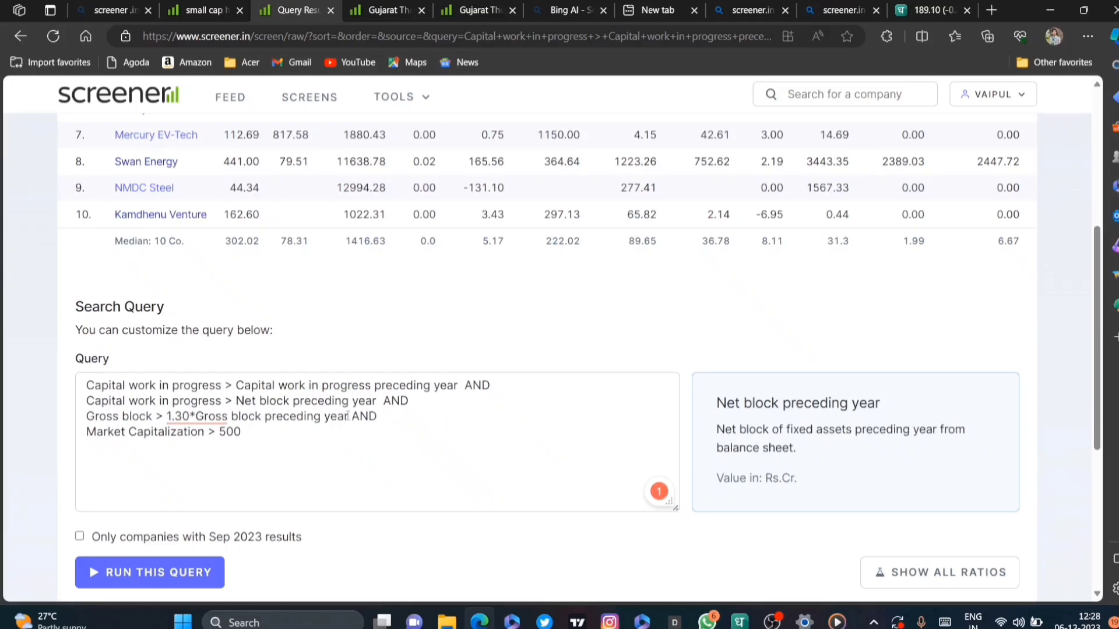
Delete the Gross block > 1.30*Gross block preceding year condition and run the query.
key("BackSpace")
key("BackSpace")
key("BackSpace")
key("BackSpace")
key("BackSpace")
key("BackSpace")
key("BackSpace")
key("BackSpace")
key("BackSpace")
key("BackSpace")
key("BackSpace")
key("BackSpace")
key("BackSpace")
key("BackSpace")
key("BackSpace")
key("BackSpace")
key("BackSpace")
key("BackSpace")
key("BackSpace")
key("BackSpace")
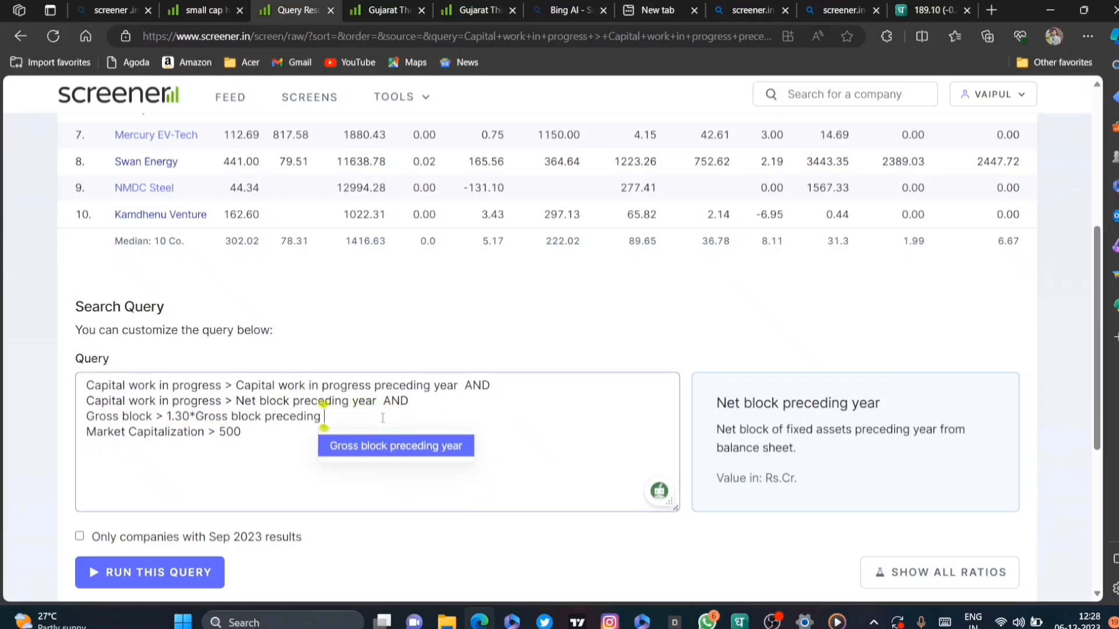
key("BackSpace")
key("BackSpace")
key("BackSpace")
key("BackSpace")
key("BackSpace")
key("BackSpace")
key("BackSpace")
key("BackSpace")
key("BackSpace")
key("BackSpace")
key("BackSpace")
key("BackSpace")
key("BackSpace")
key("BackSpace")
key("BackSpace")
key("BackSpace")
key("BackSpace")
key("BackSpace")
key("BackSpace")
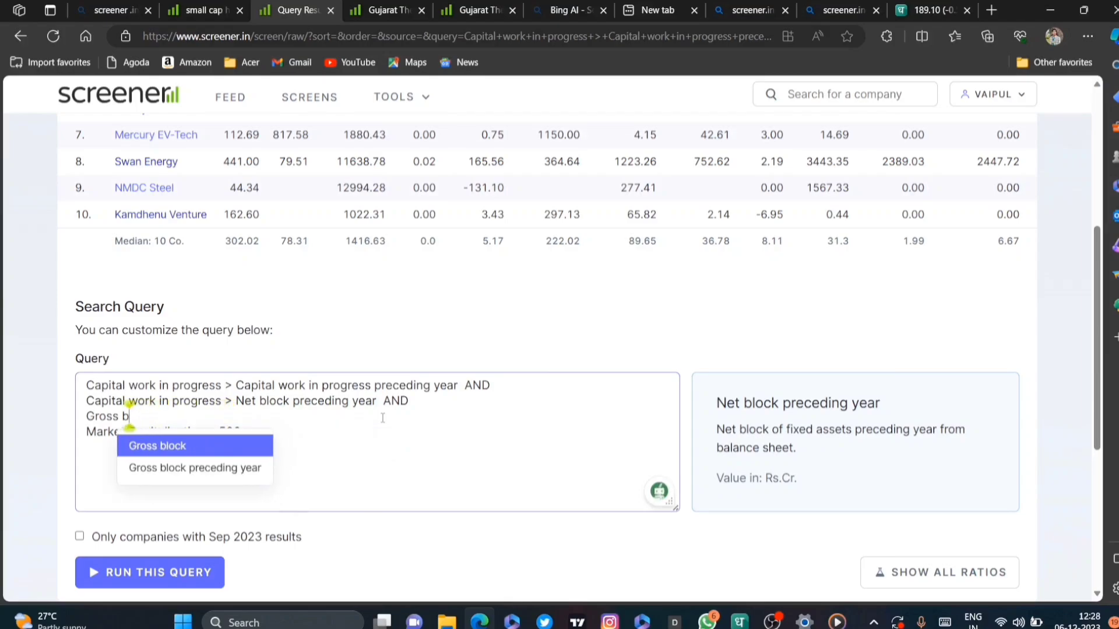
key("BackSpace")
key("BackSpace")
key("BackSpace")
key("BackSpace")
key("BackSpace")
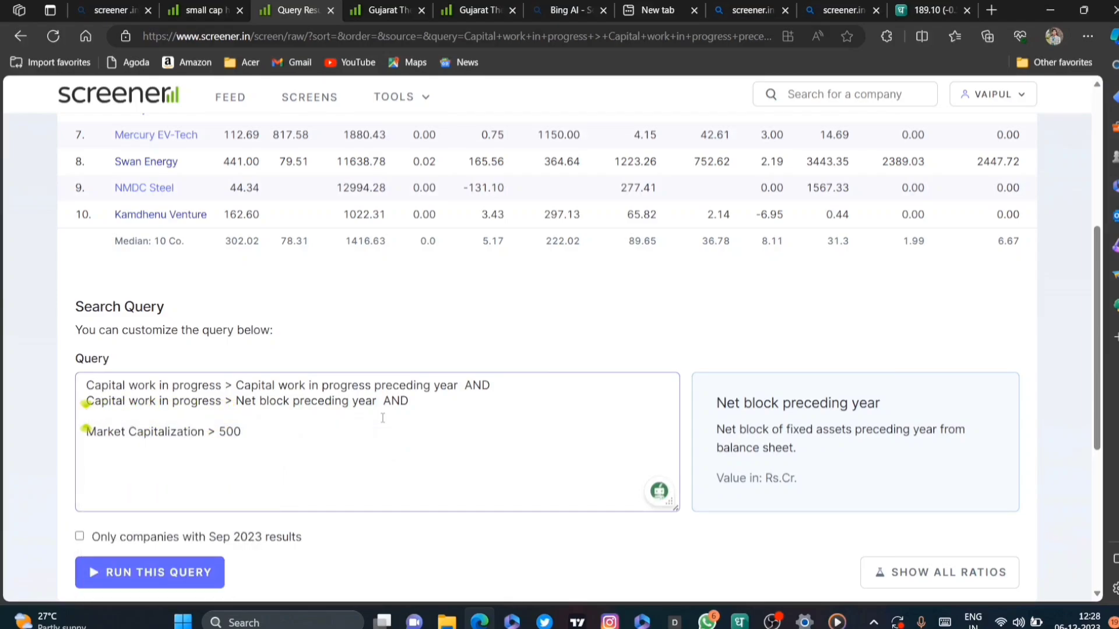
left_click(203, 574)
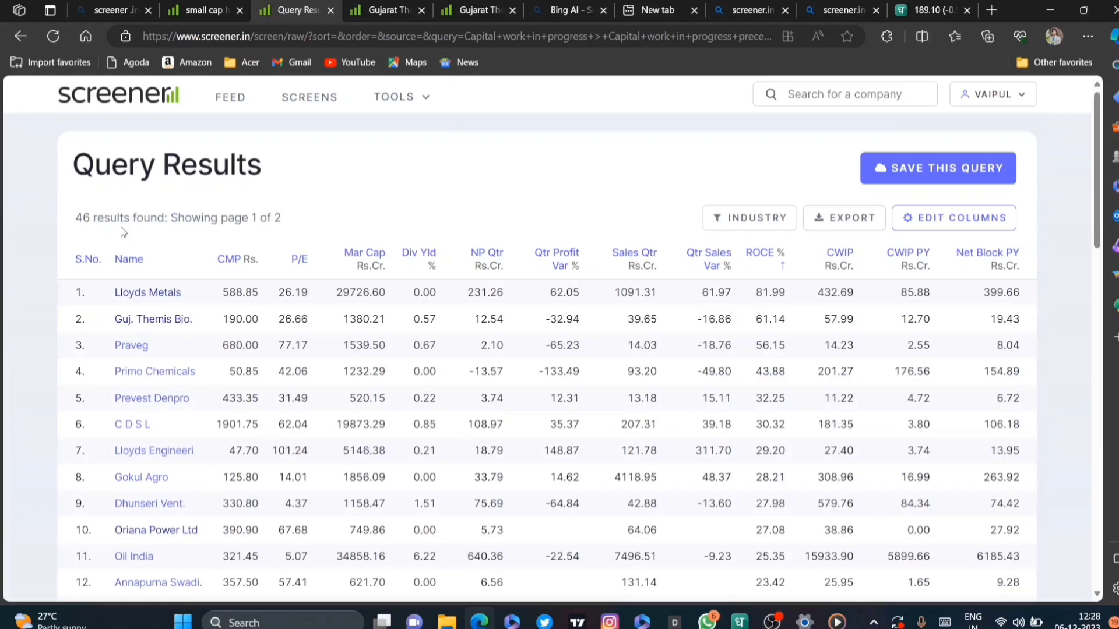
Look through the companies returned by the revised capex query, comparing market cap, ROCE and CWIP.
double_click(80, 218)
scroll(319, 453, "down", 2)
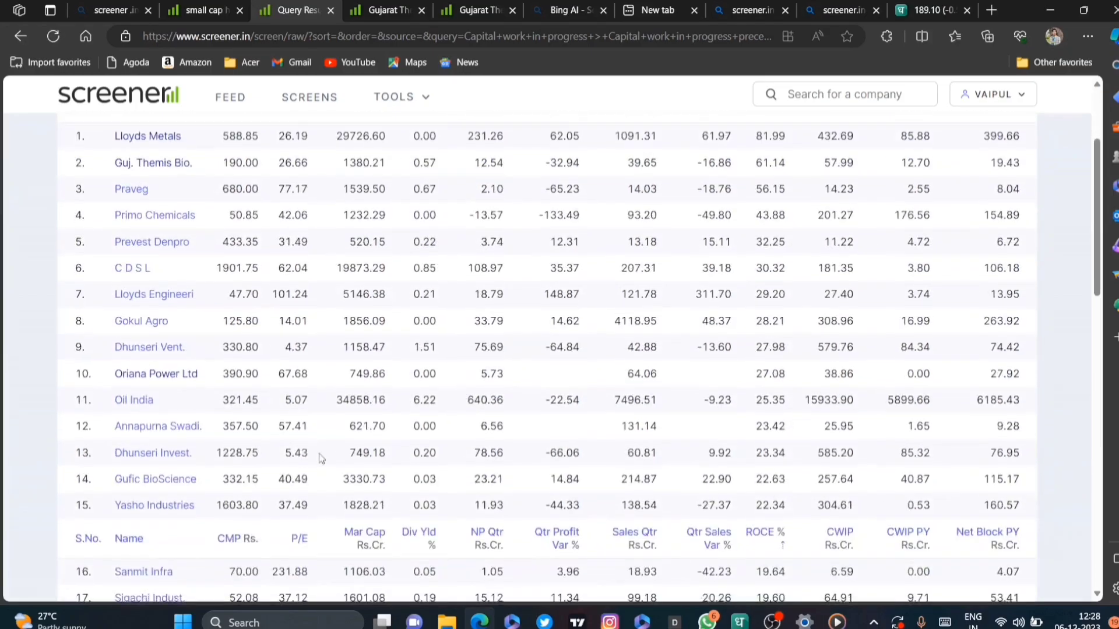
scroll(150, 337, "down", 2)
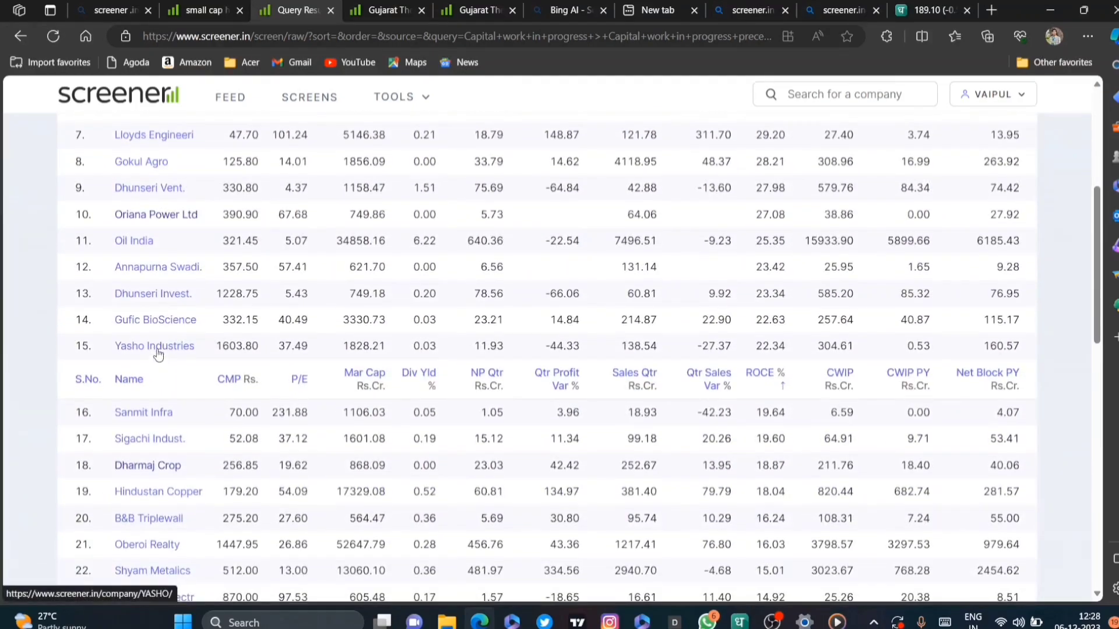
scroll(161, 401, "down", 1)
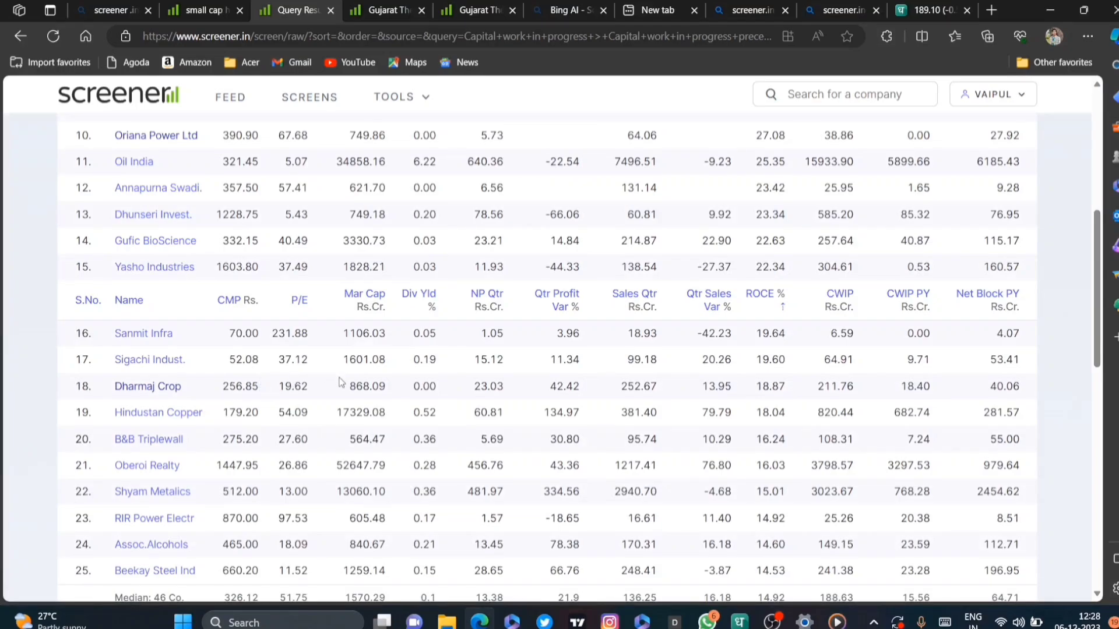
scroll(341, 382, "up", 1)
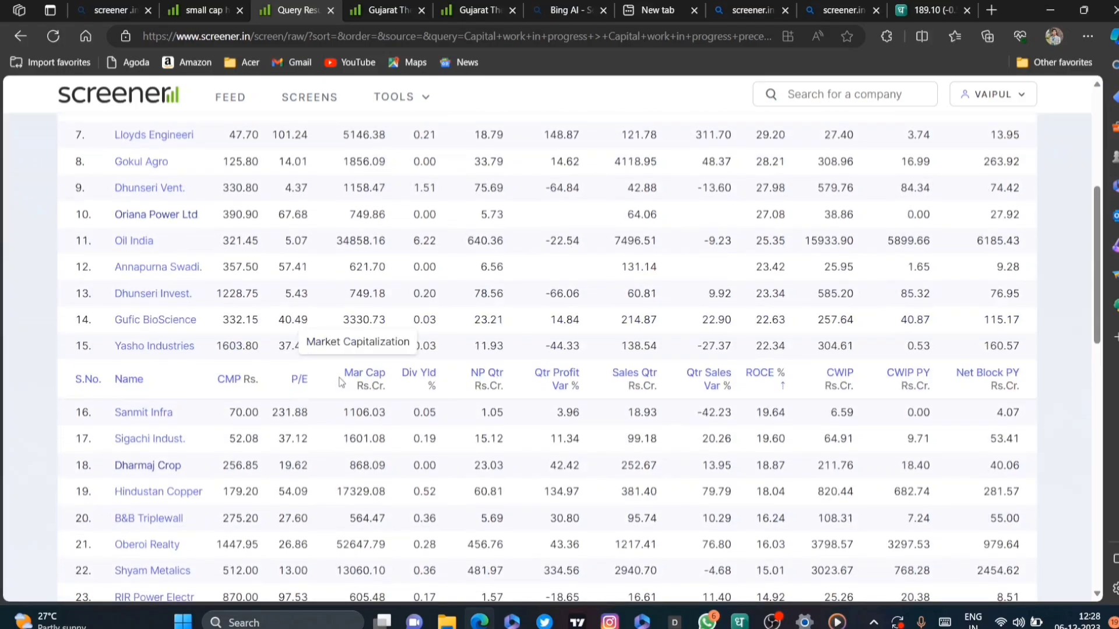
scroll(341, 382, "up", 3)
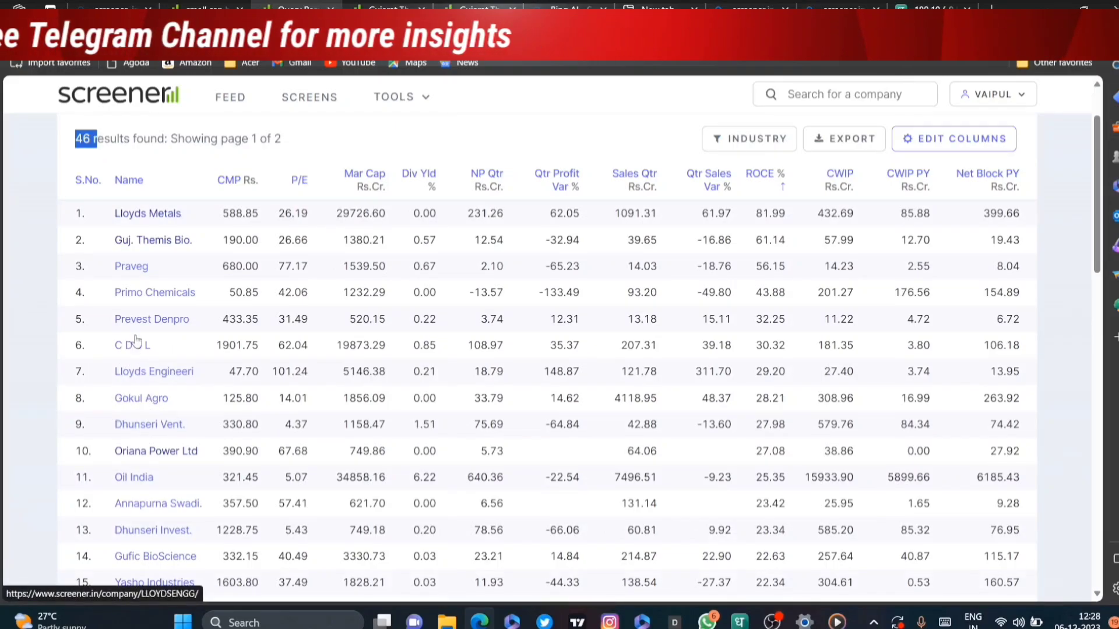
scroll(166, 437, "down", 3)
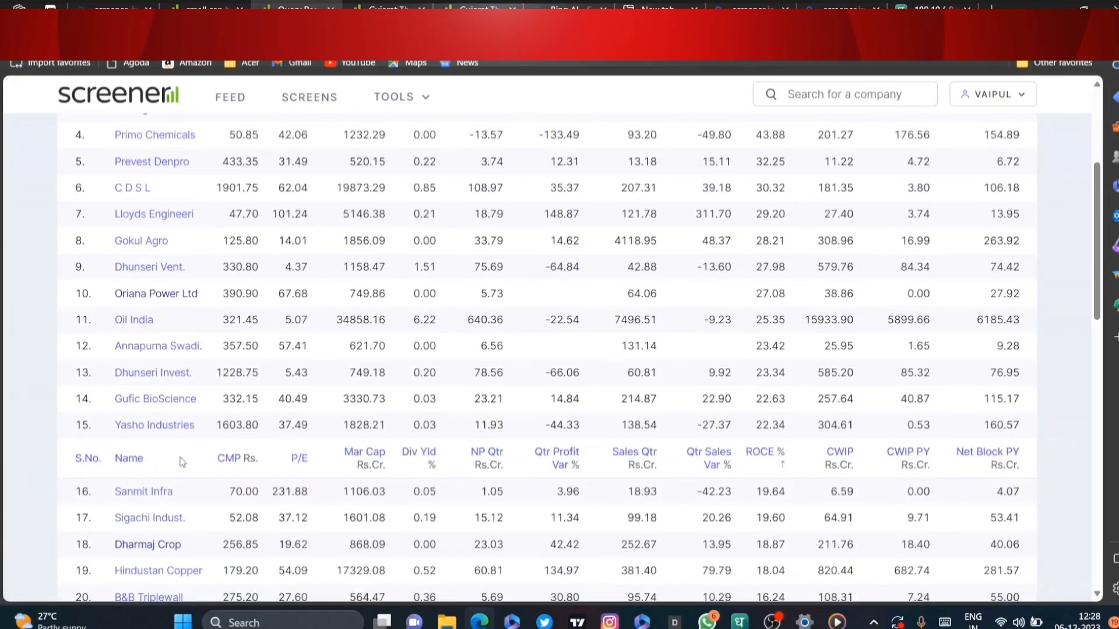
scroll(175, 462, "down", 1)
scroll(186, 461, "down", 1)
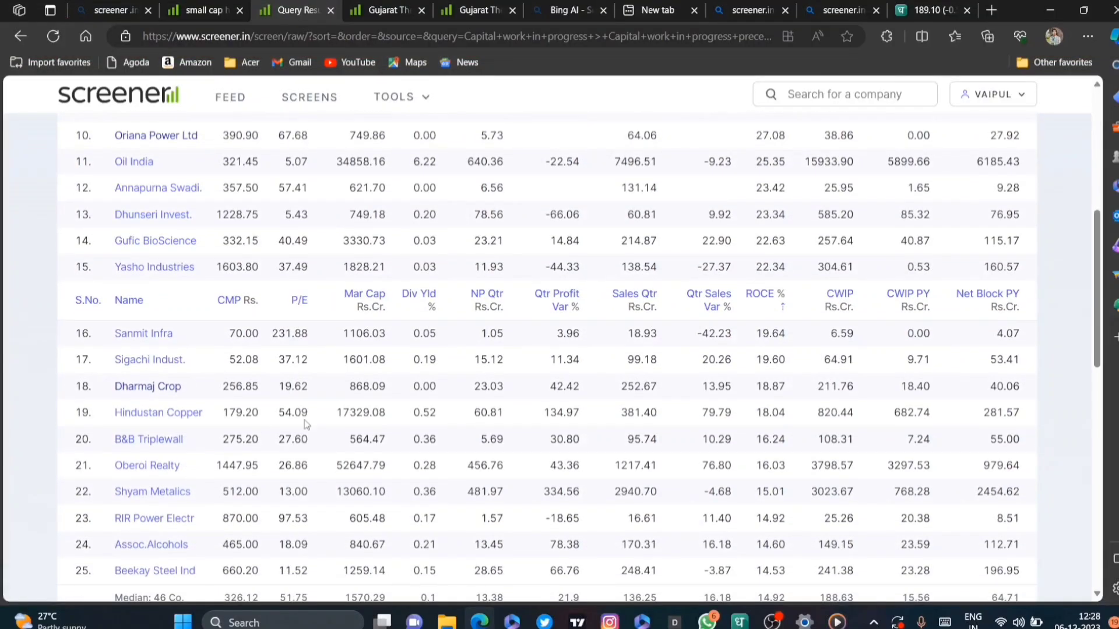
Review the Capital work in progress, Net block and Market Capitalization conditions of the revised query.
scroll(187, 462, "down", 5)
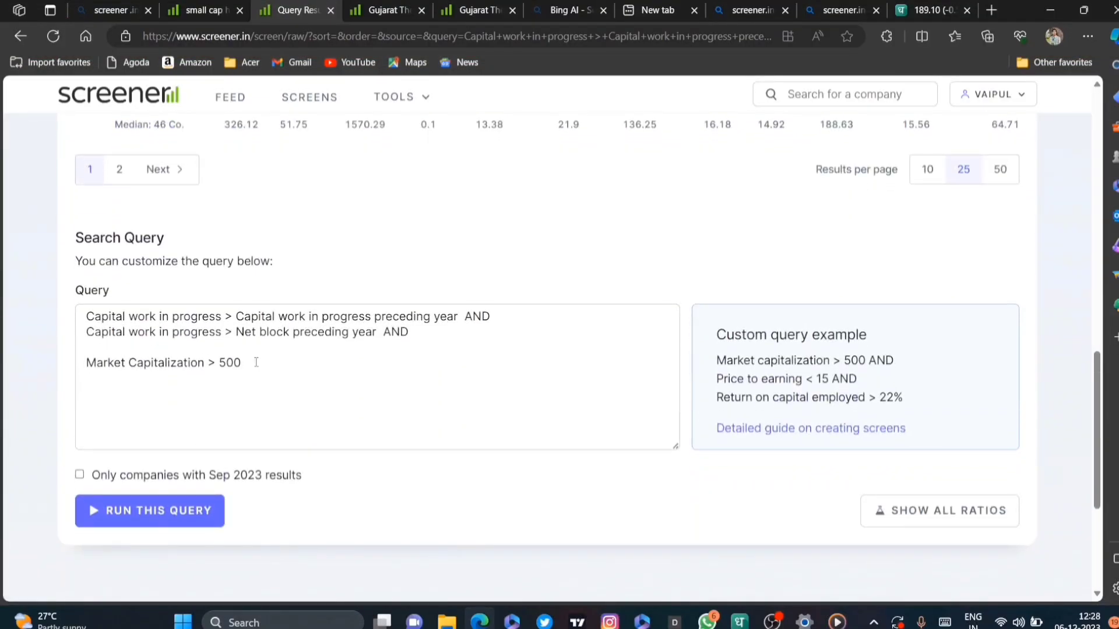
left_click_drag(116, 316, 224, 316)
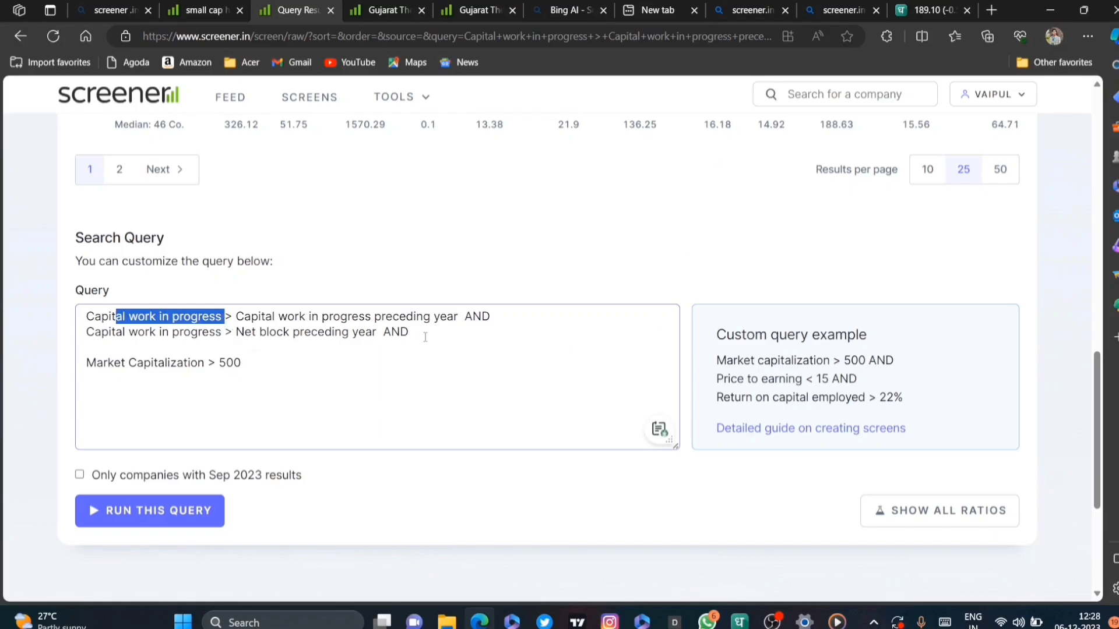
left_click(305, 367)
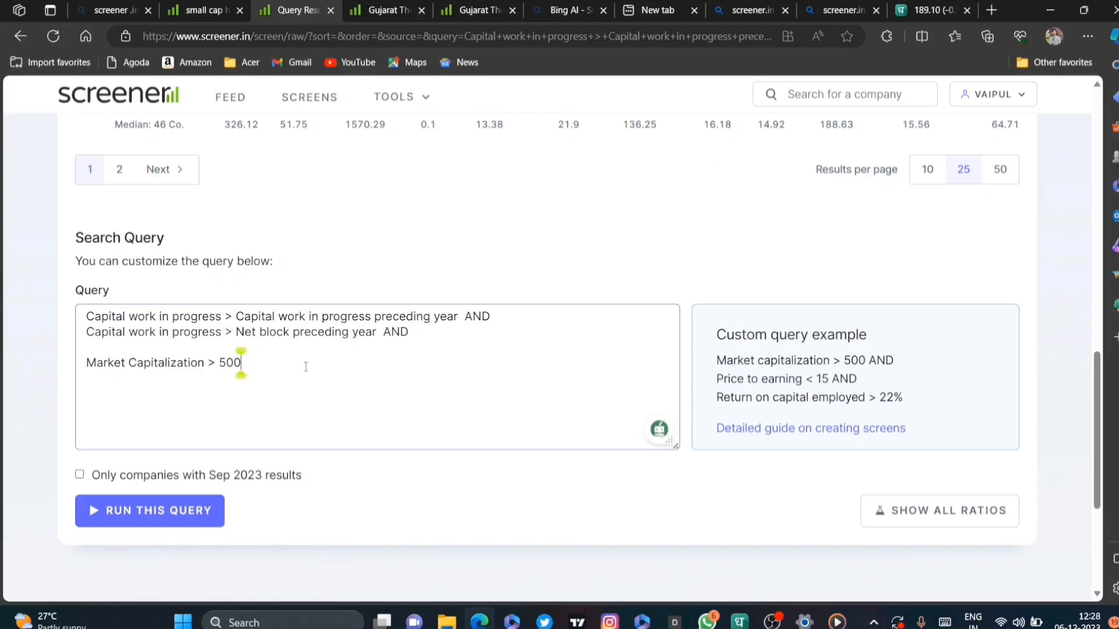
left_click(429, 333)
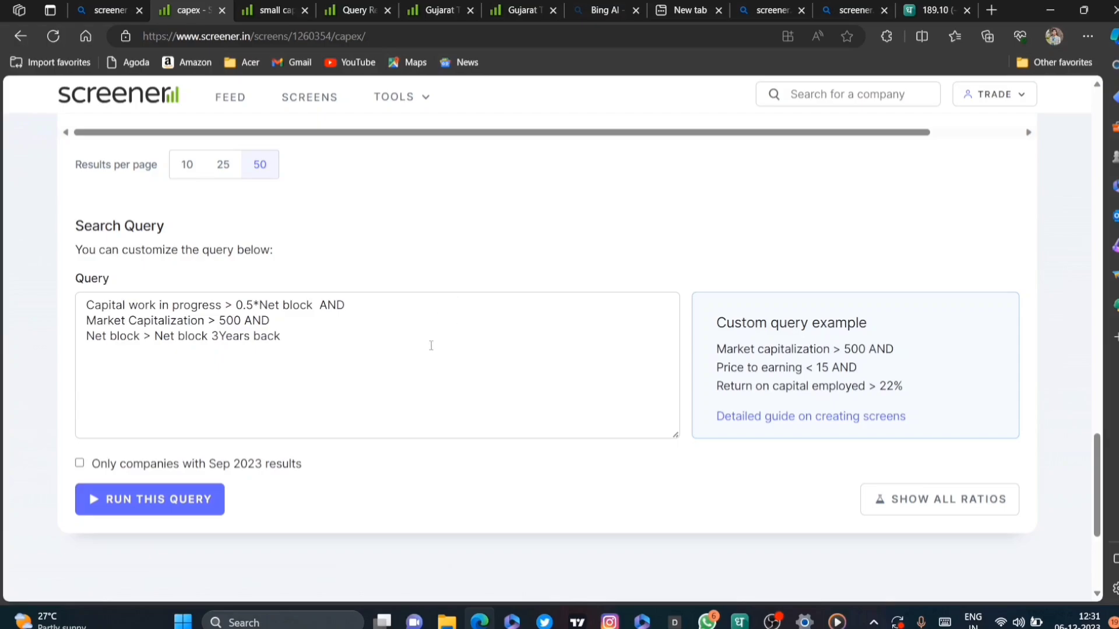
Examine the saved capex screen's results and its conditions on Capital work in progress, Market Capitalization and Net block.
scroll(431, 345, "up", 9)
scroll(238, 379, "down", 7)
left_click_drag(99, 385, 251, 415)
left_click(239, 453)
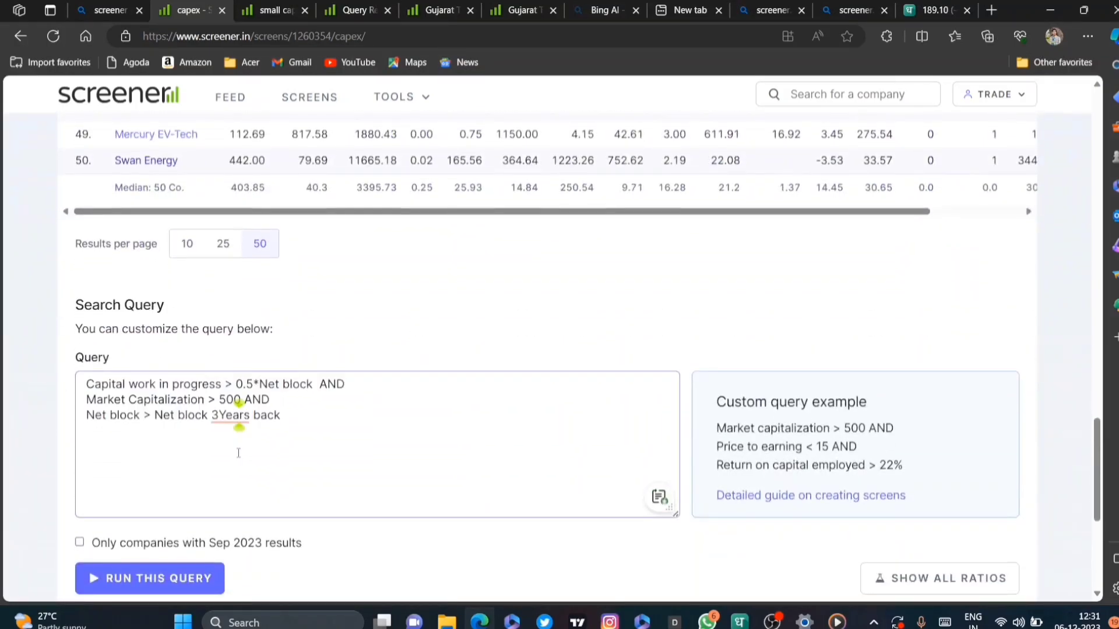
double_click(96, 415)
left_click(127, 415)
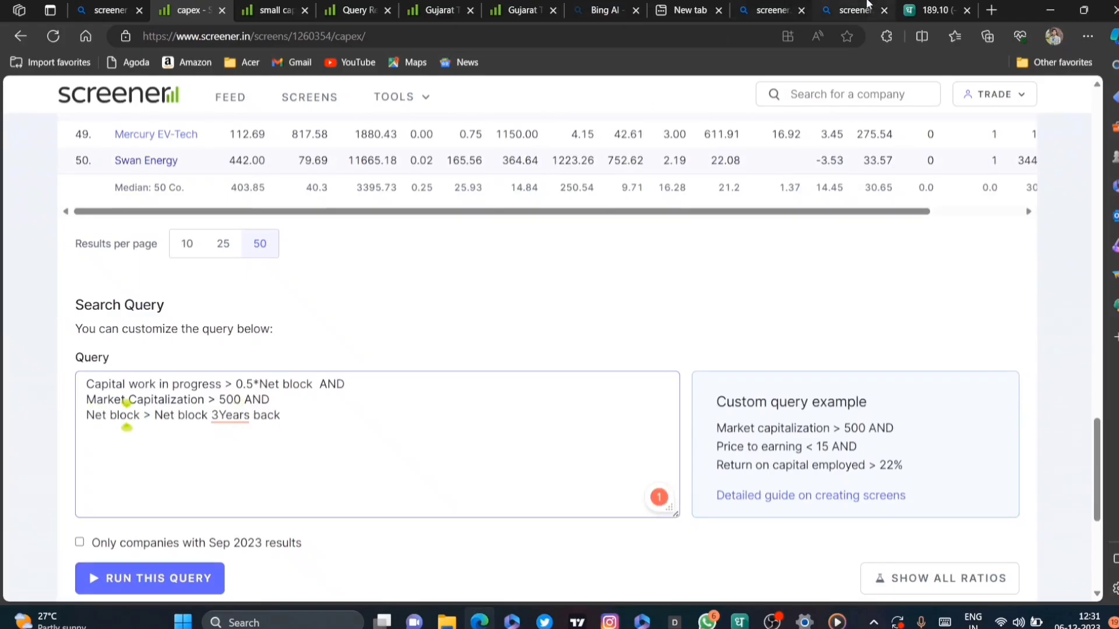
Find the huge capex query in the Bing chats and highlight its Gross block > 1.3* Gross block preceding year condition.
left_click(628, 13)
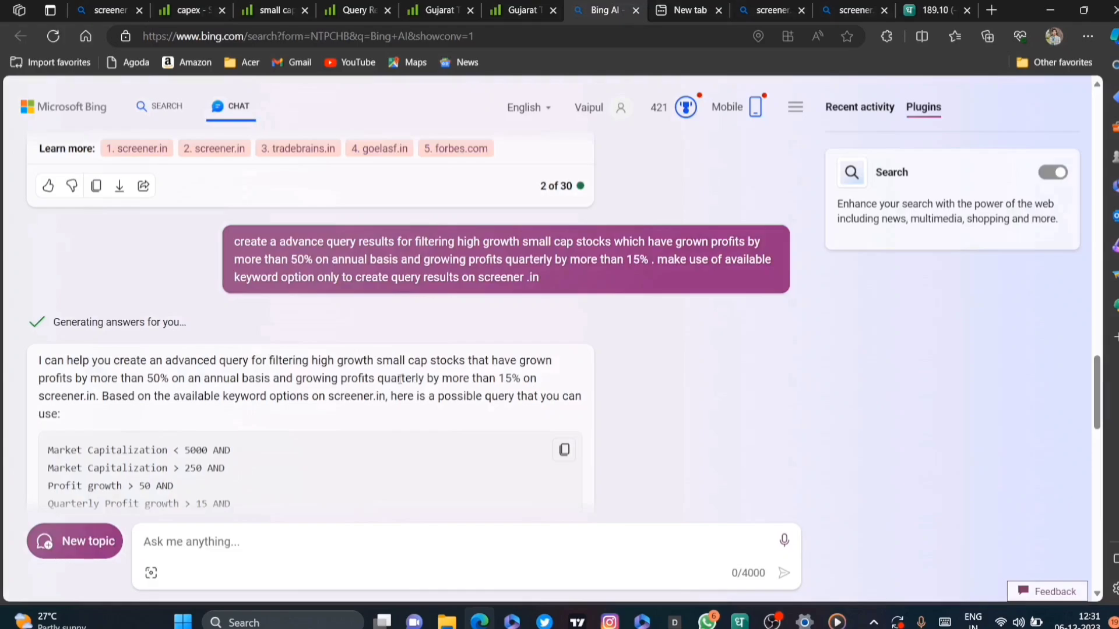
scroll(400, 379, "down", 5)
left_click(851, 10)
scroll(471, 347, "up", 5)
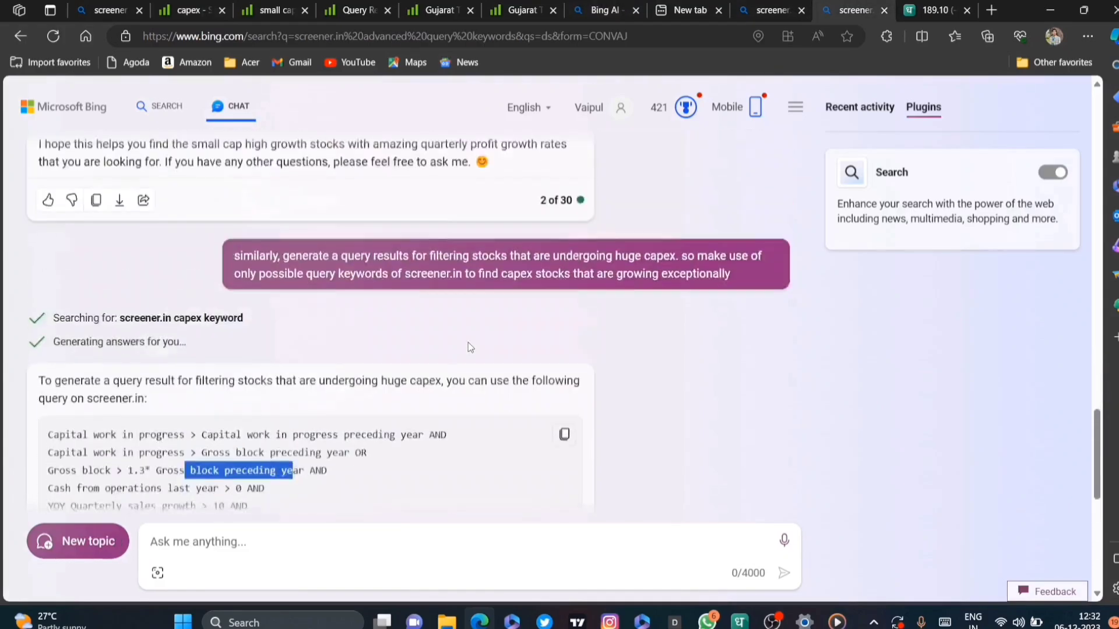
scroll(467, 348, "down", 1)
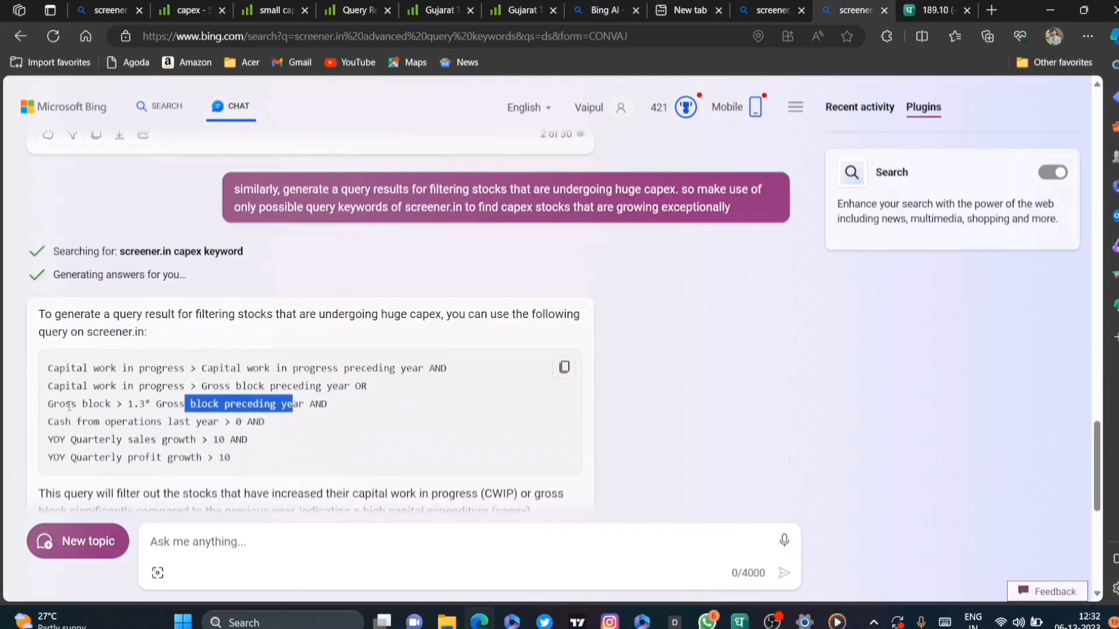
left_click_drag(65, 405, 145, 422)
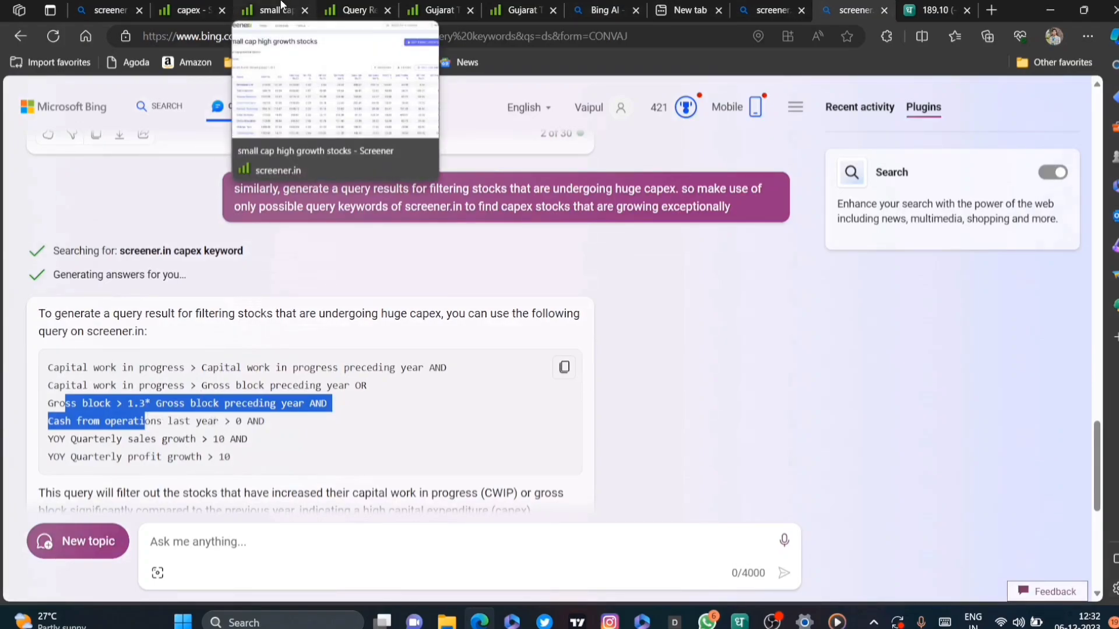
Return to the saved capex screen and highlight its Net block 3Years back and Capital work in progress > 0.5*Net block conditions.
left_click(186, 9)
left_click_drag(176, 416, 274, 416)
left_click(252, 415)
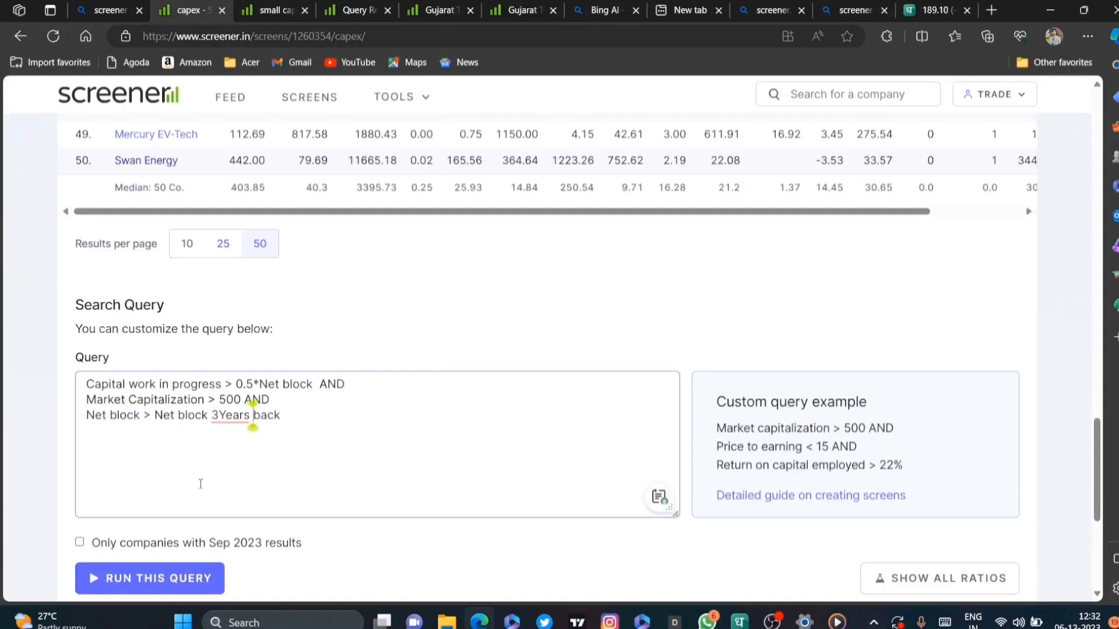
left_click_drag(198, 384, 253, 383)
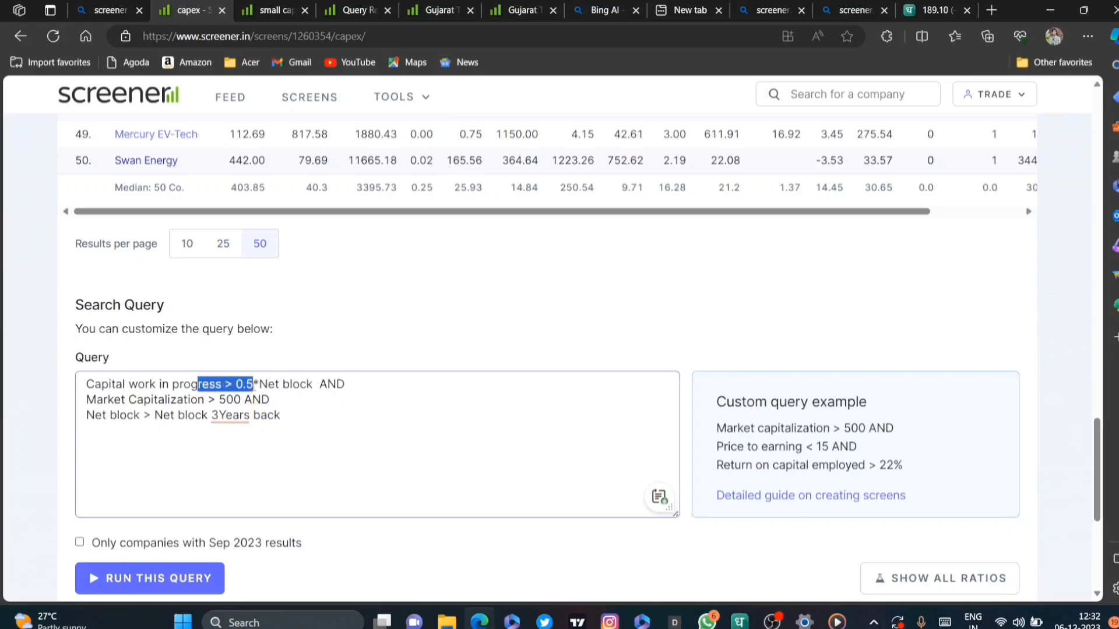
Look through the companies listed in the saved capex screen's results.
left_click(280, 427)
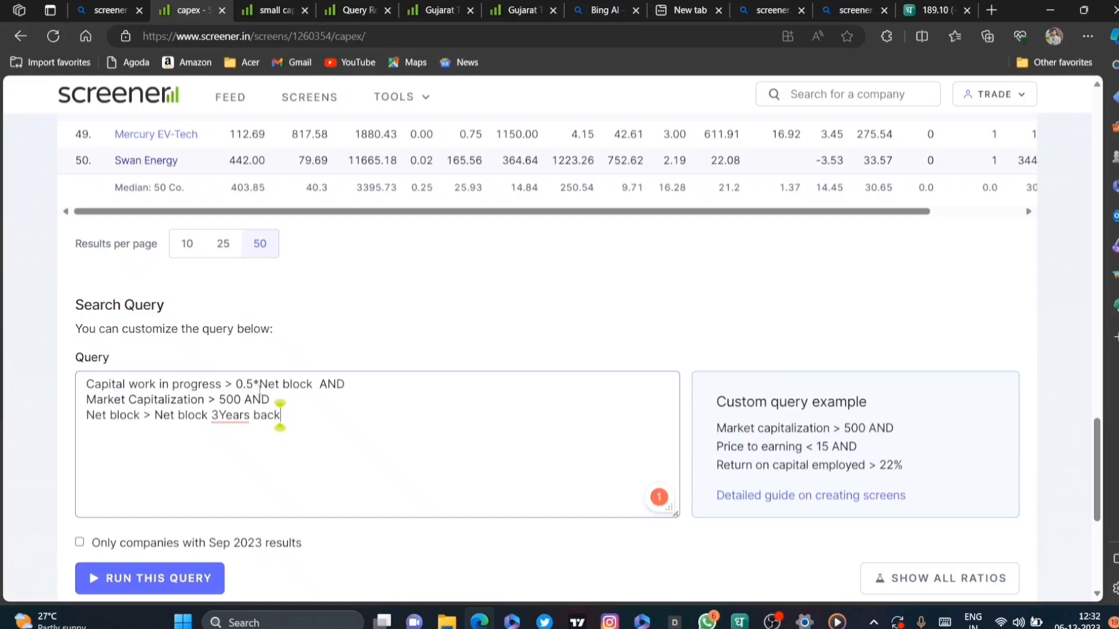
scroll(260, 492, "up", 20)
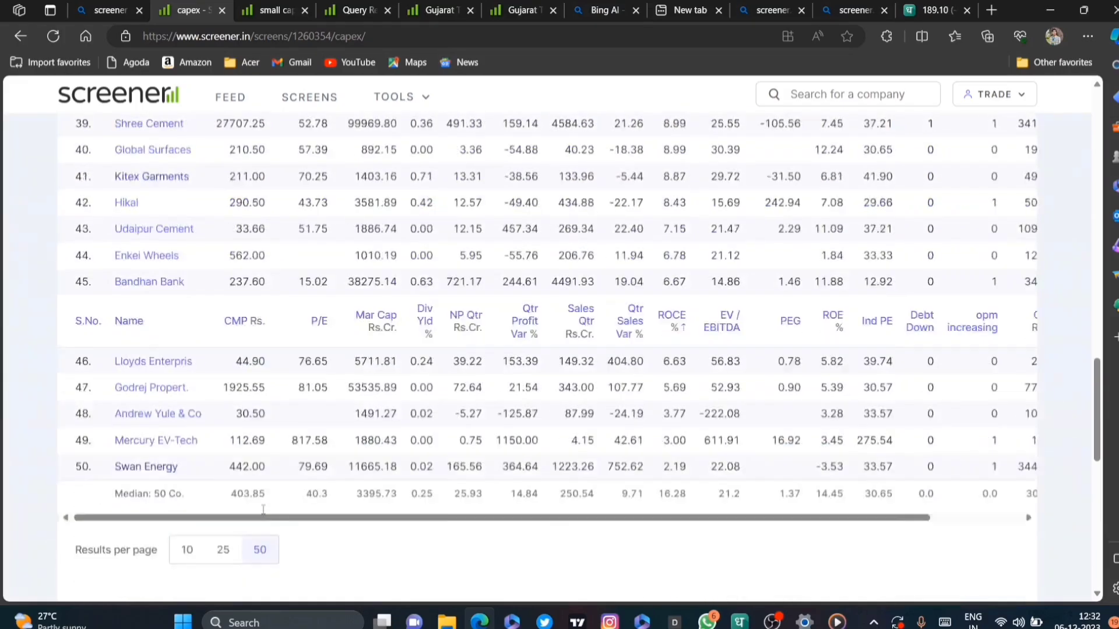
scroll(152, 300, "up", 3)
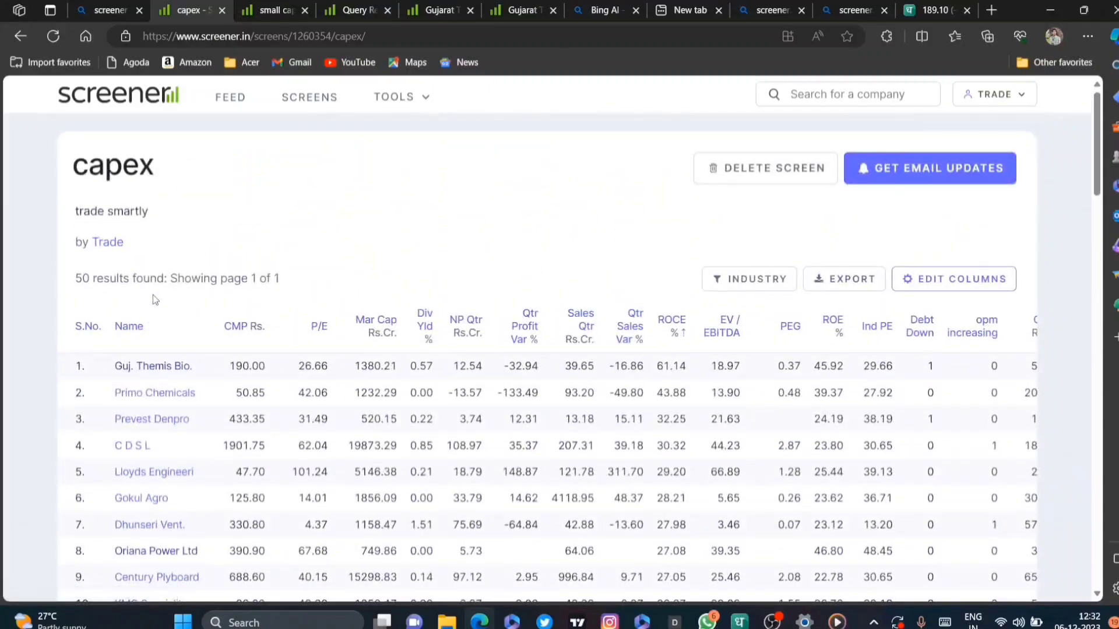
scroll(242, 399, "down", 7)
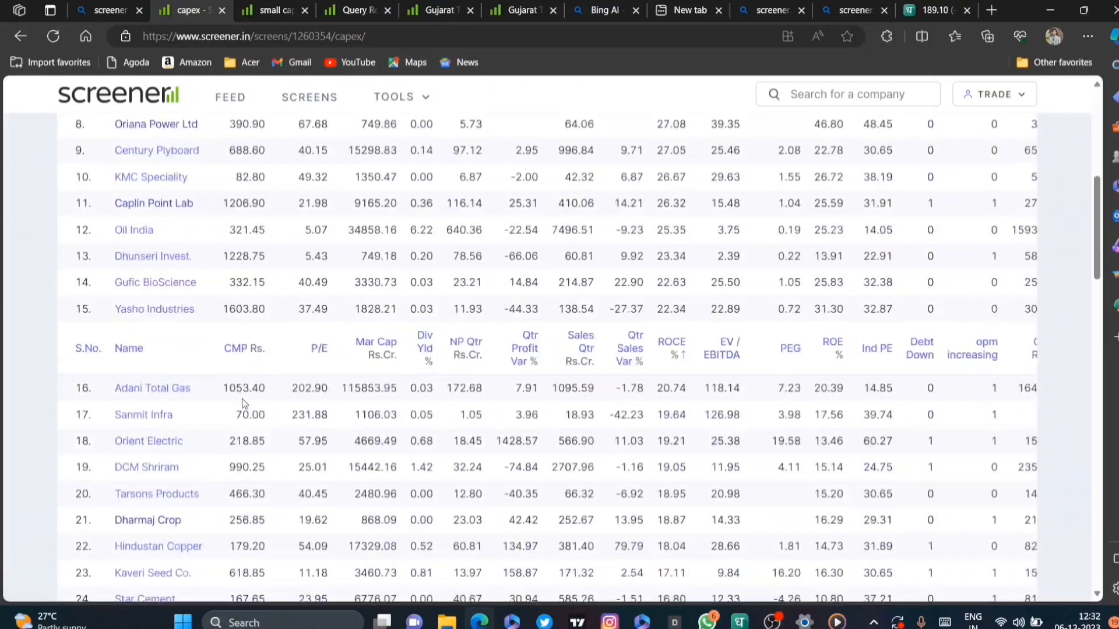
scroll(242, 399, "up", 7)
scroll(165, 383, "down", 4)
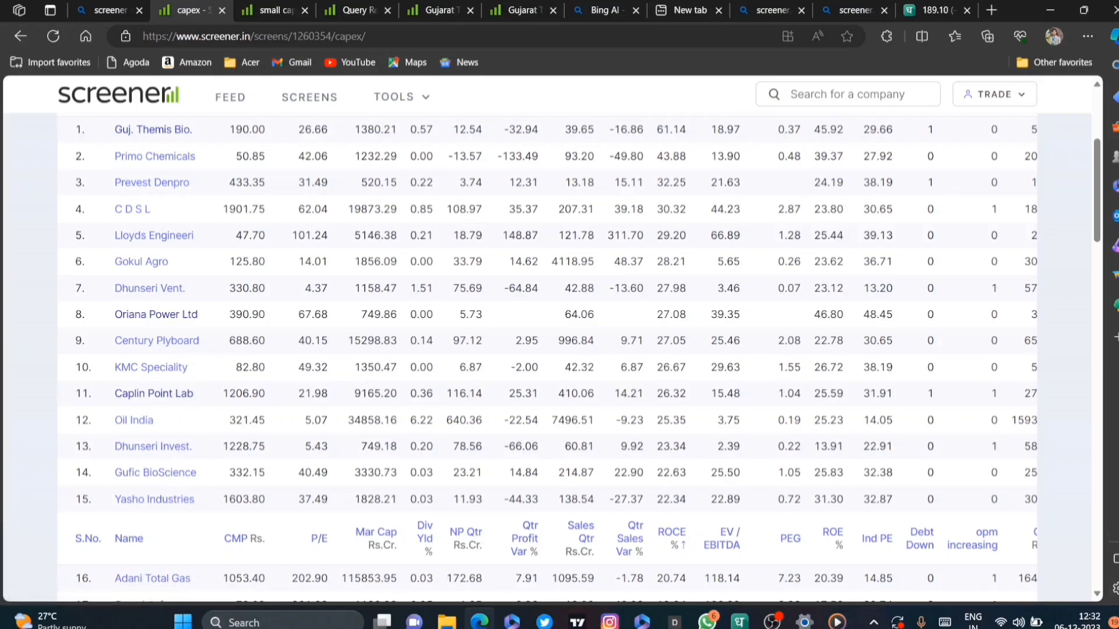
scroll(369, 384, "down", 10)
scroll(367, 386, "up", 3)
scroll(362, 390, "down", 4)
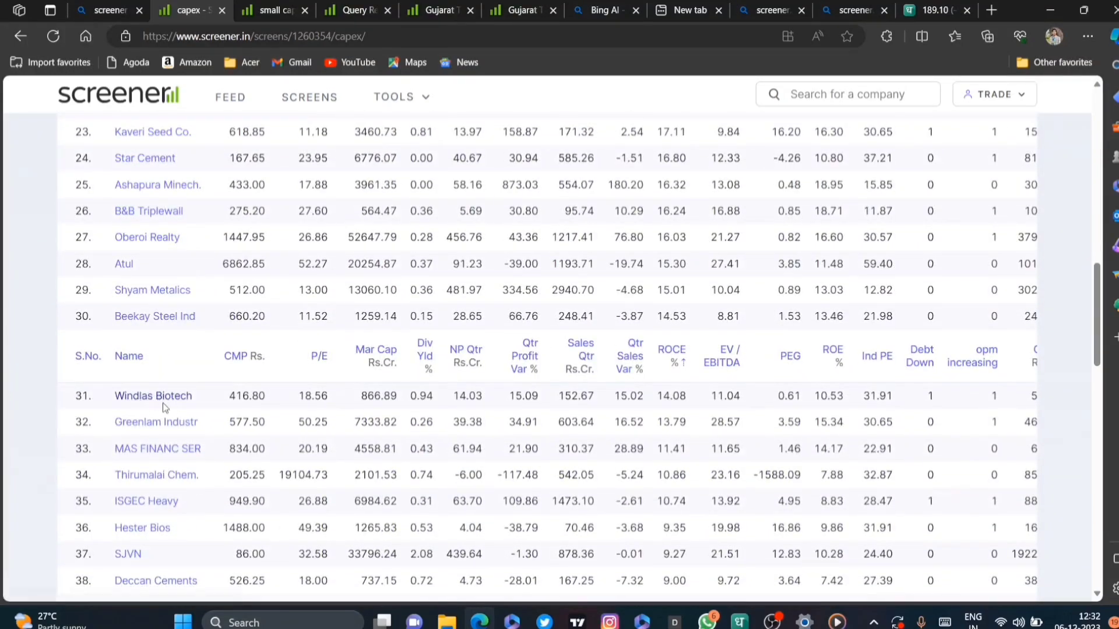
scroll(162, 403, "up", 3)
scroll(155, 318, "up", 3)
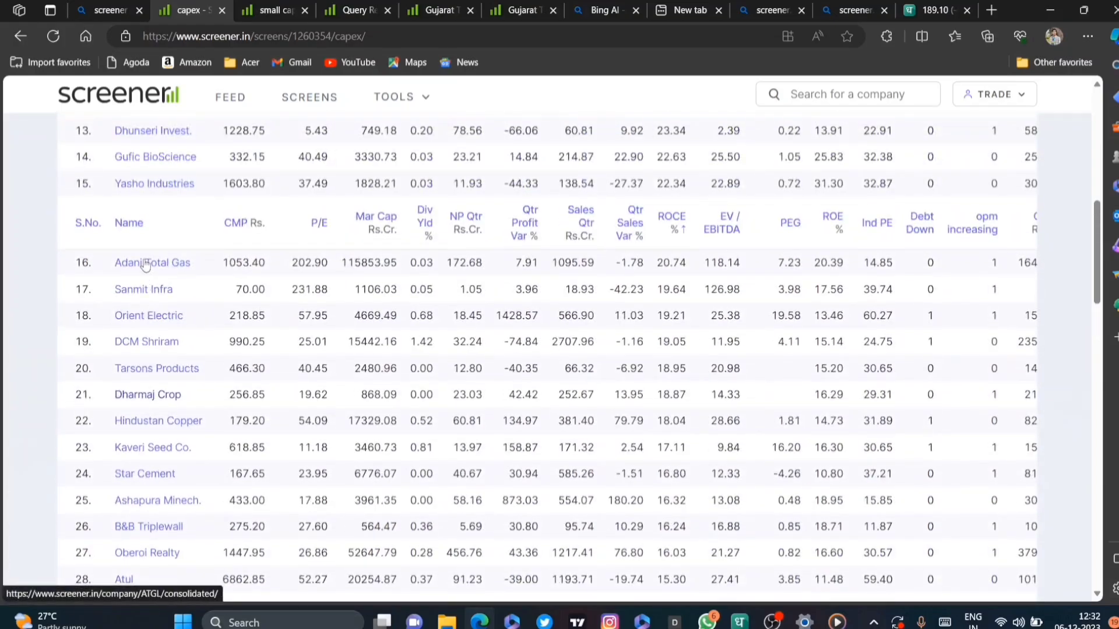
scroll(145, 263, "up", 3)
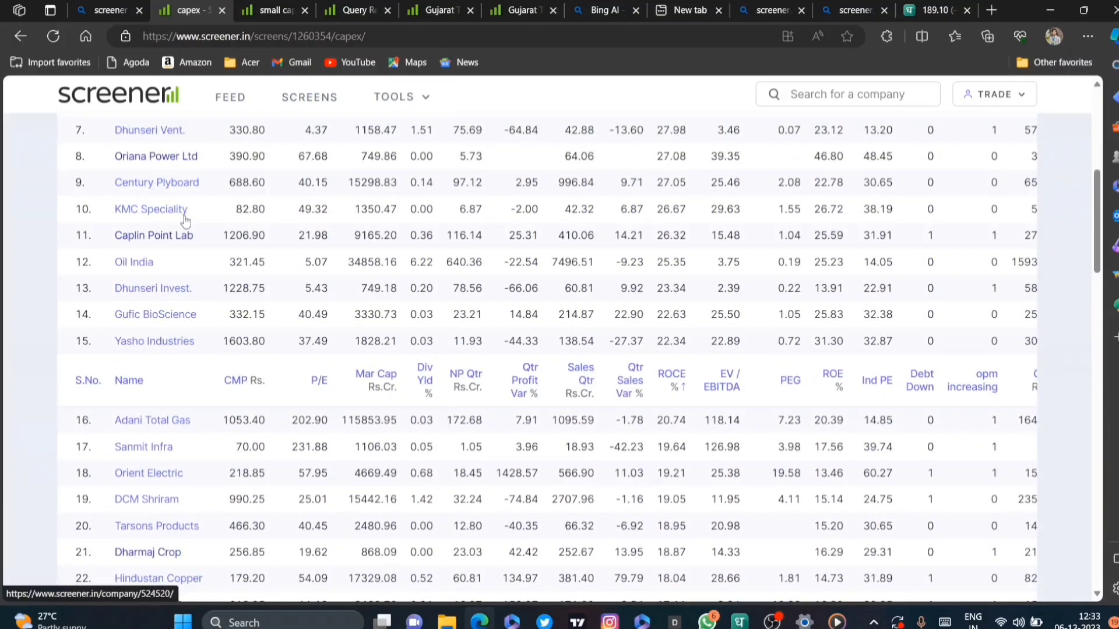
scroll(296, 315, "up", 6)
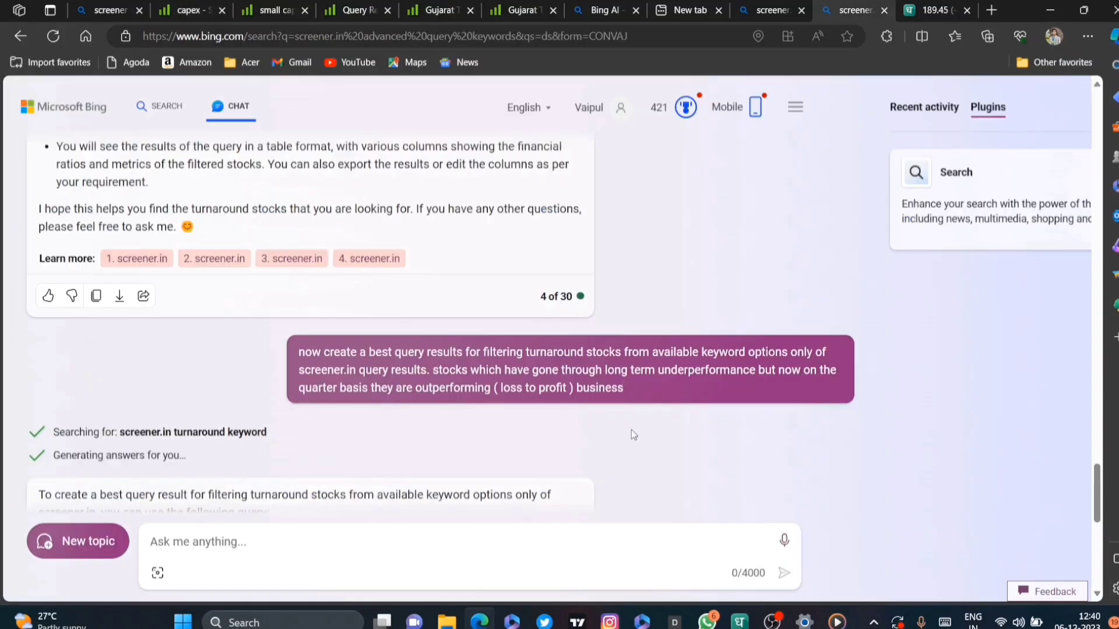
In the Bing chat, highlight "turnaround stocks" and "which have gone through long term" in the turnaround query prompt.
mouse_move(375, 364)
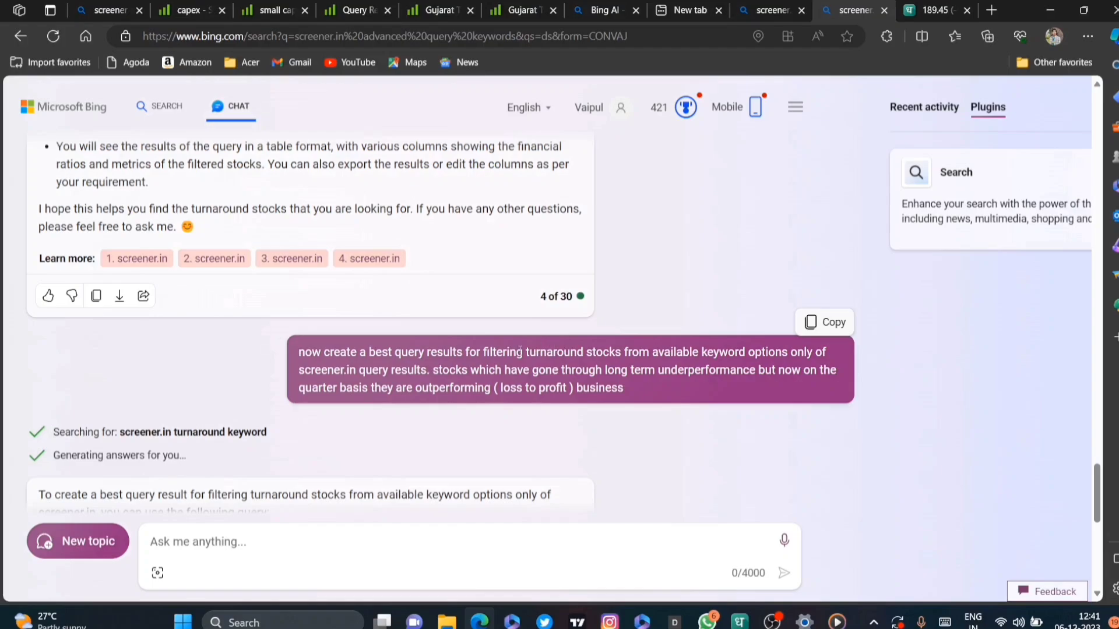
left_click_drag(520, 351, 610, 352)
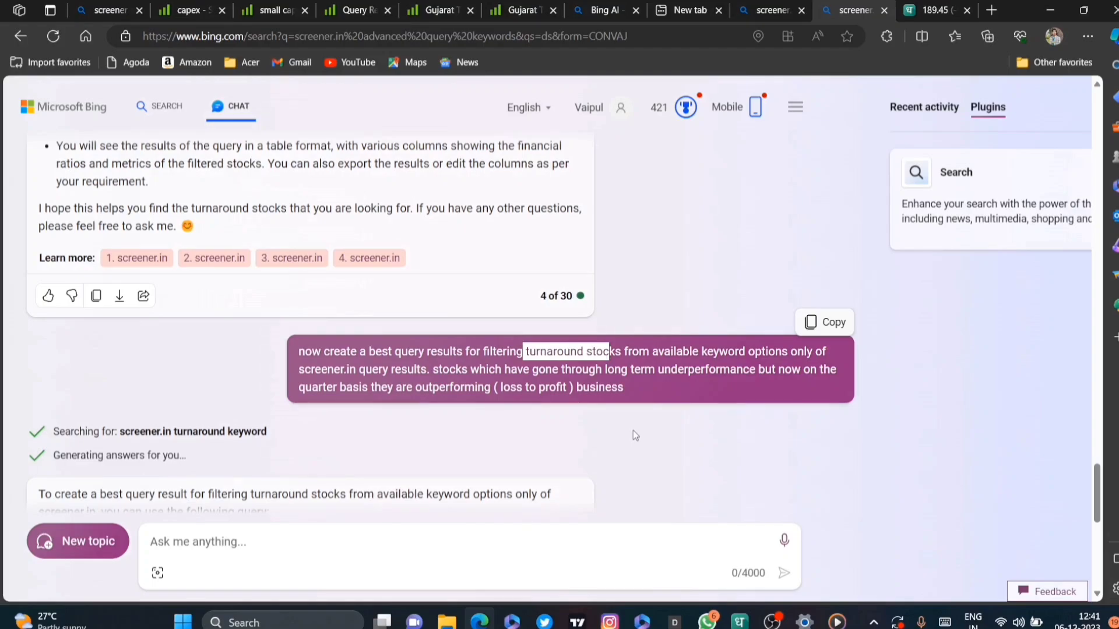
left_click_drag(547, 350, 577, 348)
left_click_drag(468, 370, 653, 370)
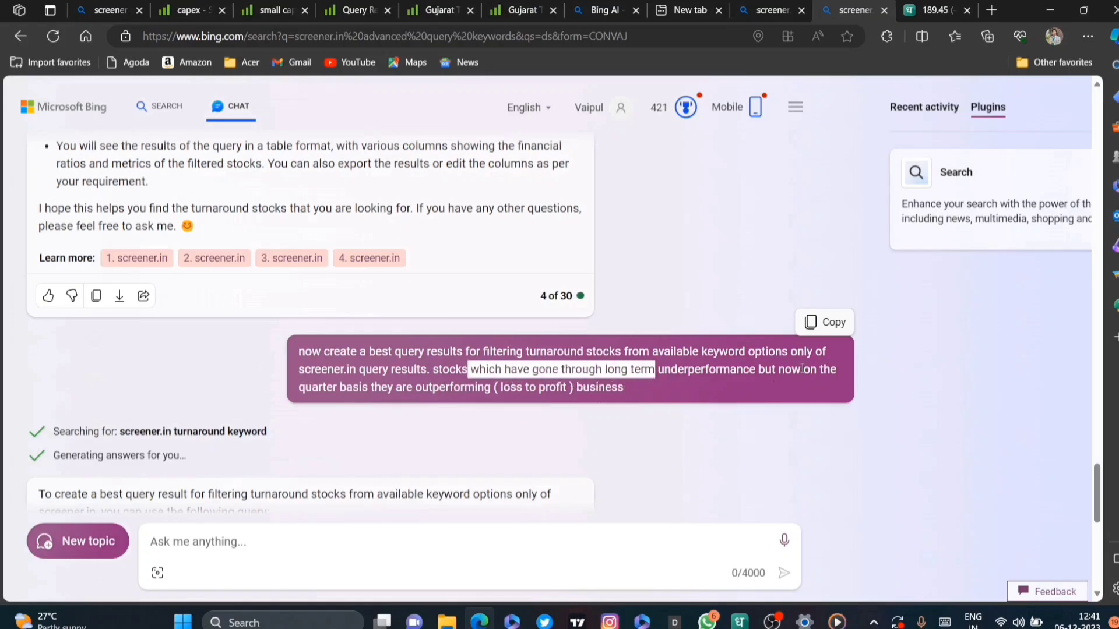
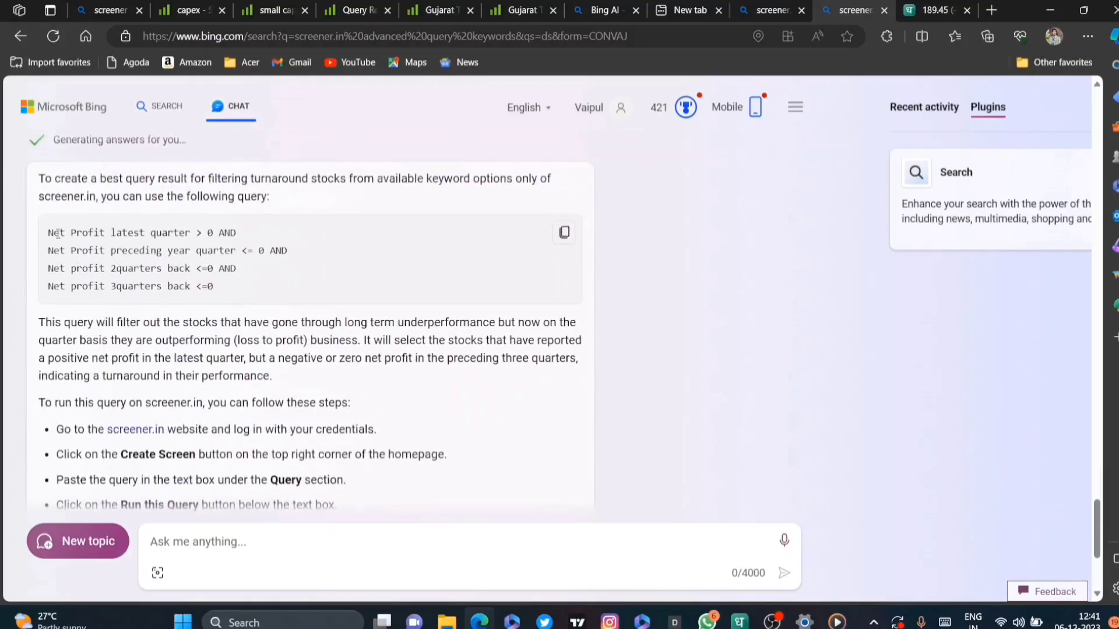
Highlight the latest quarter, preceding year quarter and 3quarters back net profit conditions in Bing's turnaround query.
left_click_drag(56, 232, 191, 234)
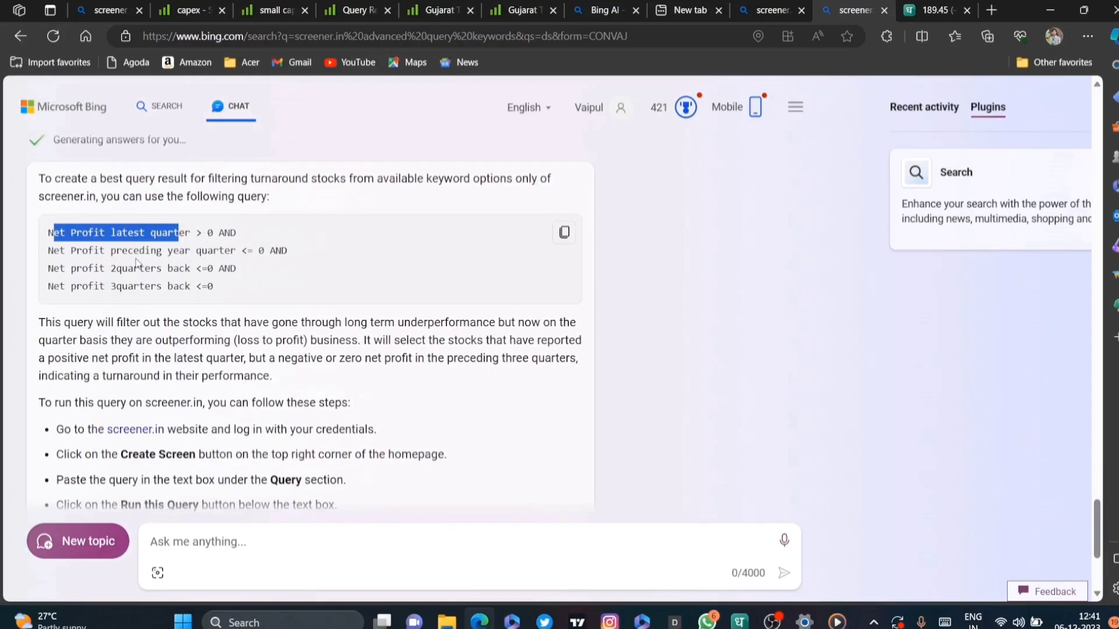
left_click_drag(196, 251, 273, 253)
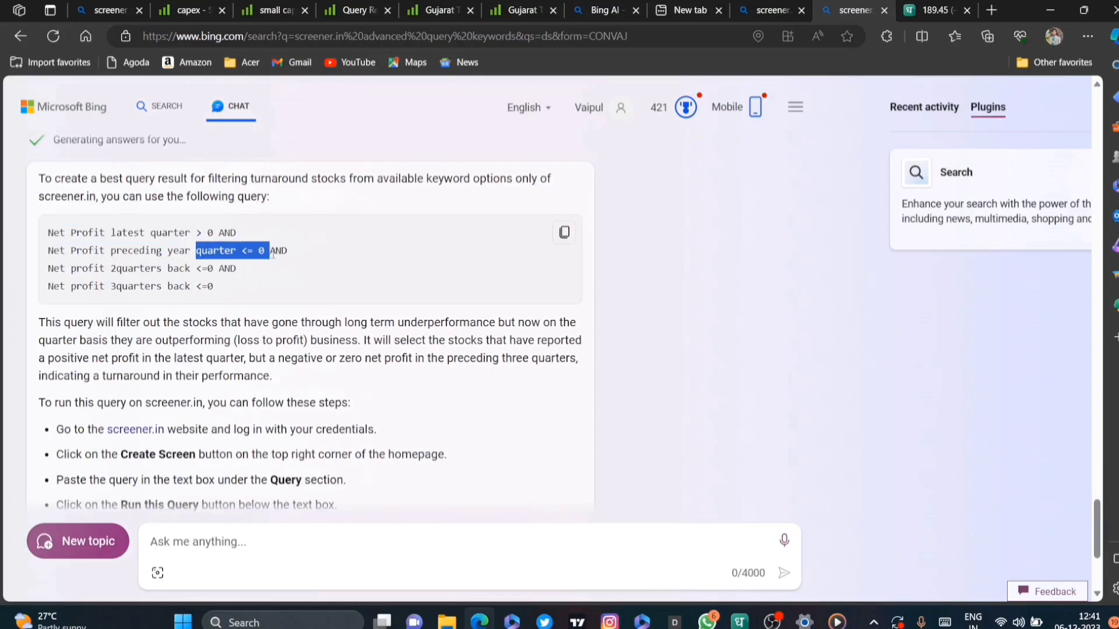
left_click_drag(87, 258, 122, 287)
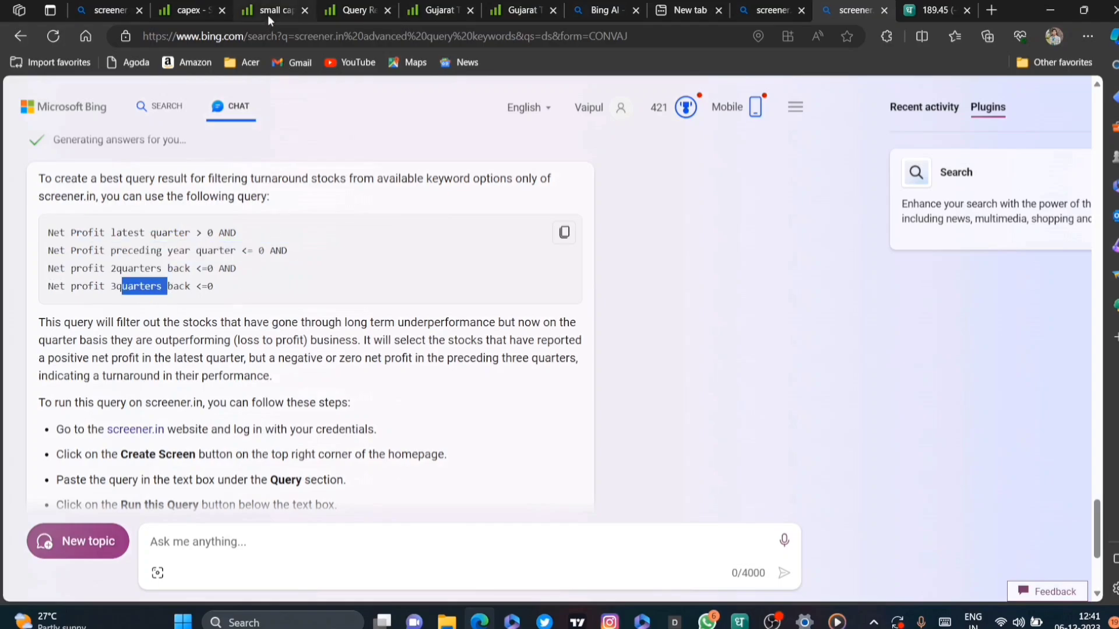
Switch to Screener and create a new screen with the cursor in its empty query field.
left_click(193, 9)
left_click(261, 4)
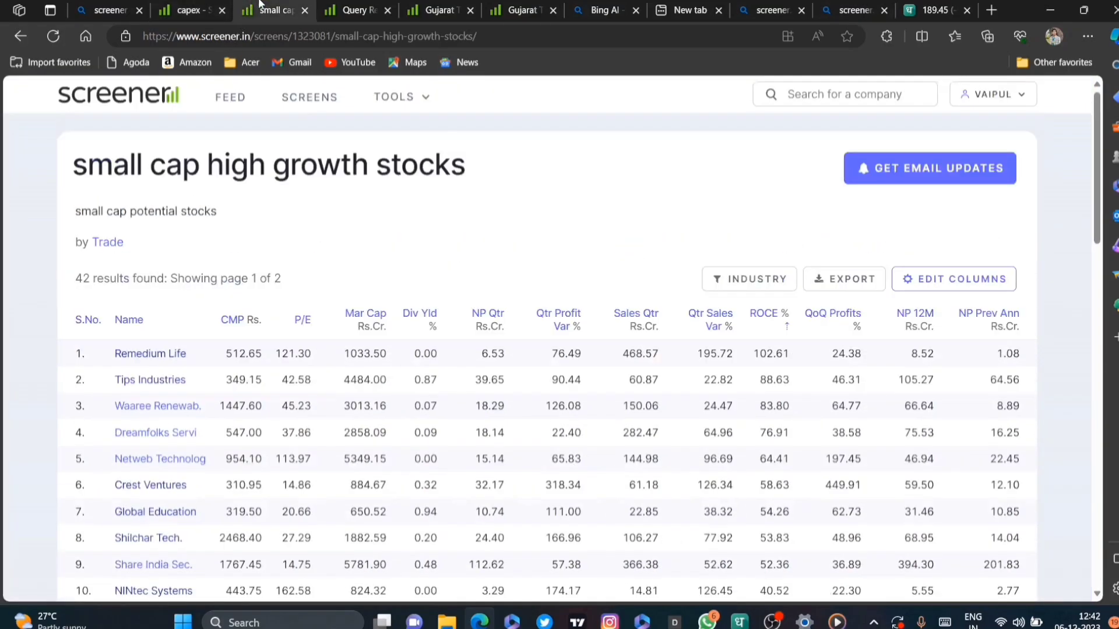
left_click(319, 106)
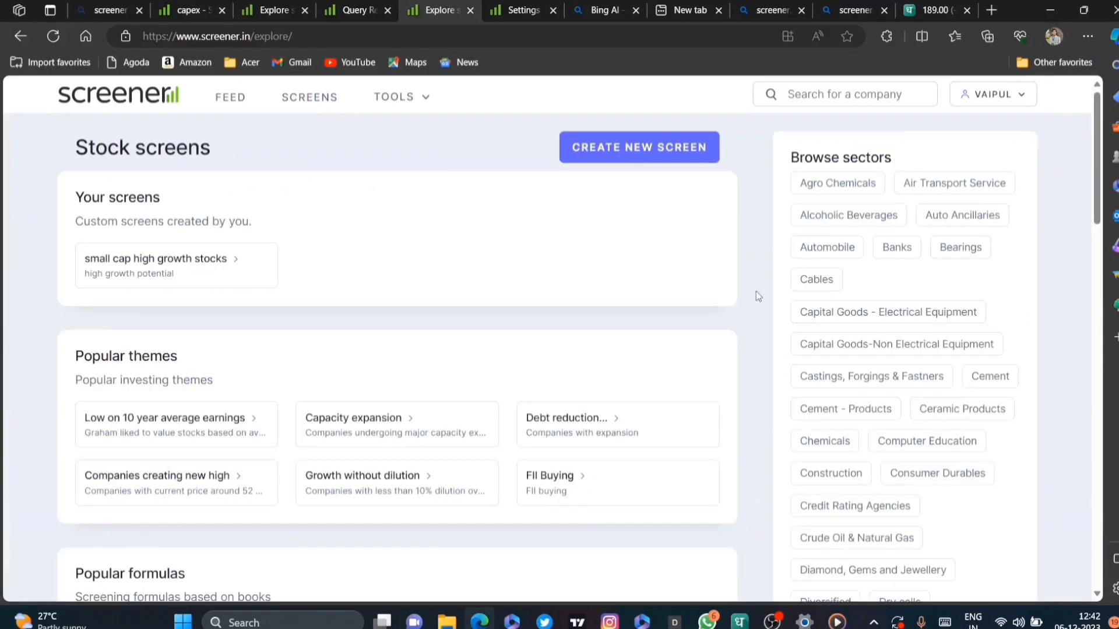
left_click(671, 146)
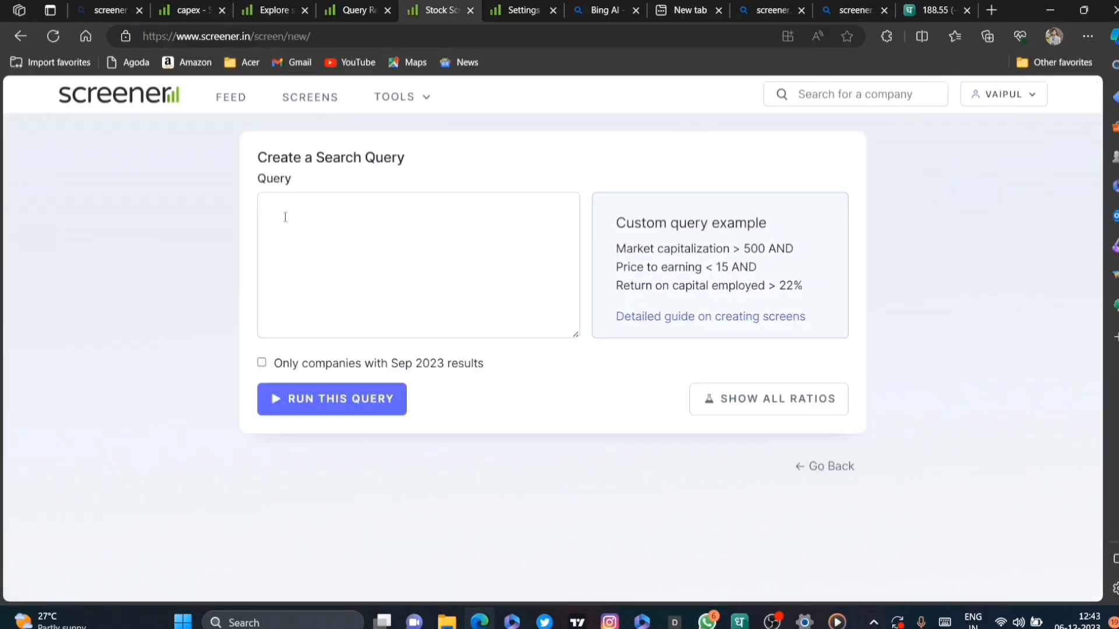
left_click(289, 212)
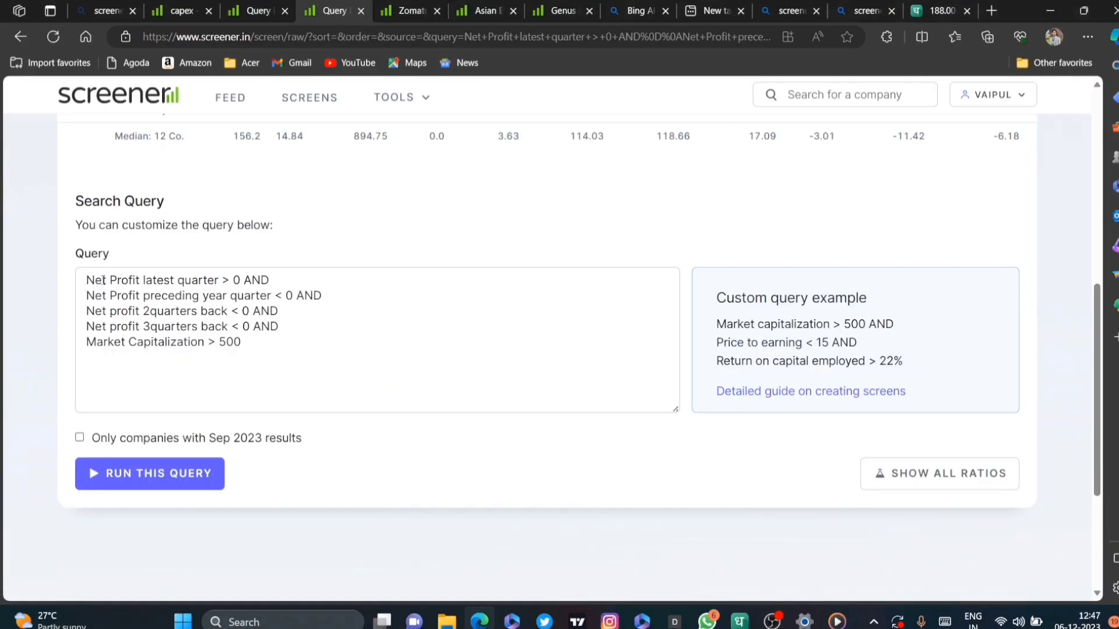
Review the turnaround query and its results, highlighting all the query conditions and the Market Capitalization > 500 line.
left_click_drag(103, 280, 400, 389)
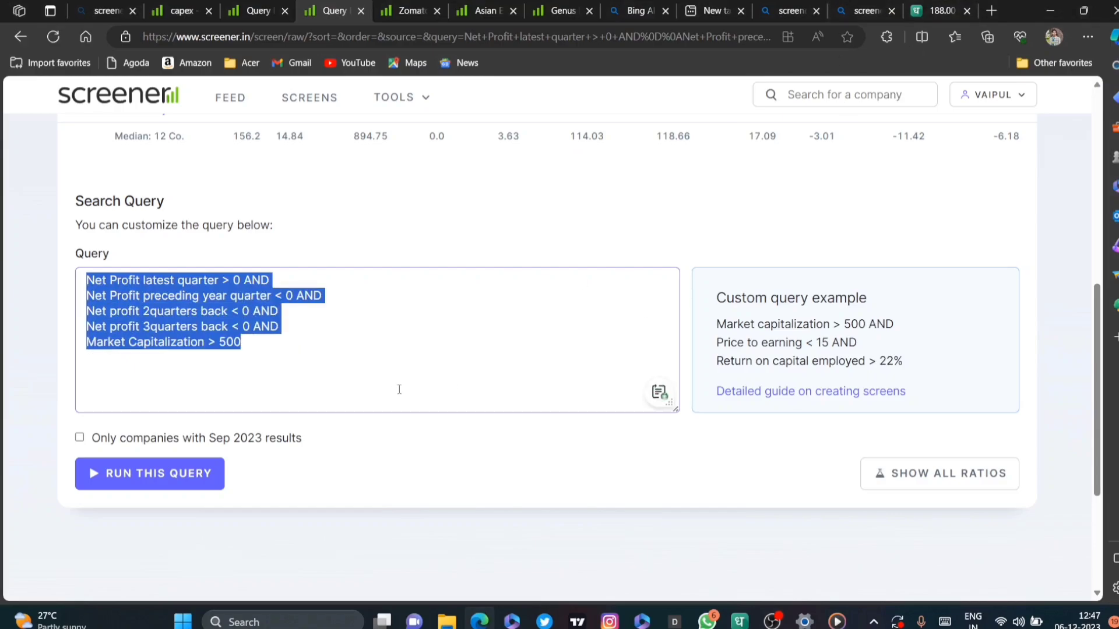
left_click(241, 352)
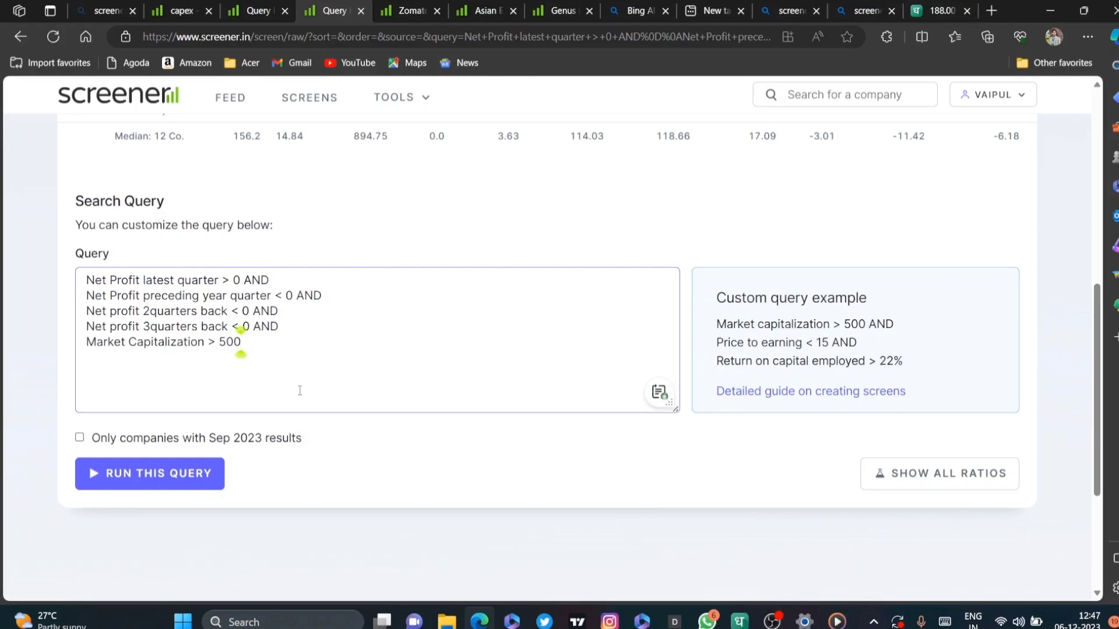
scroll(299, 390, "up", 5)
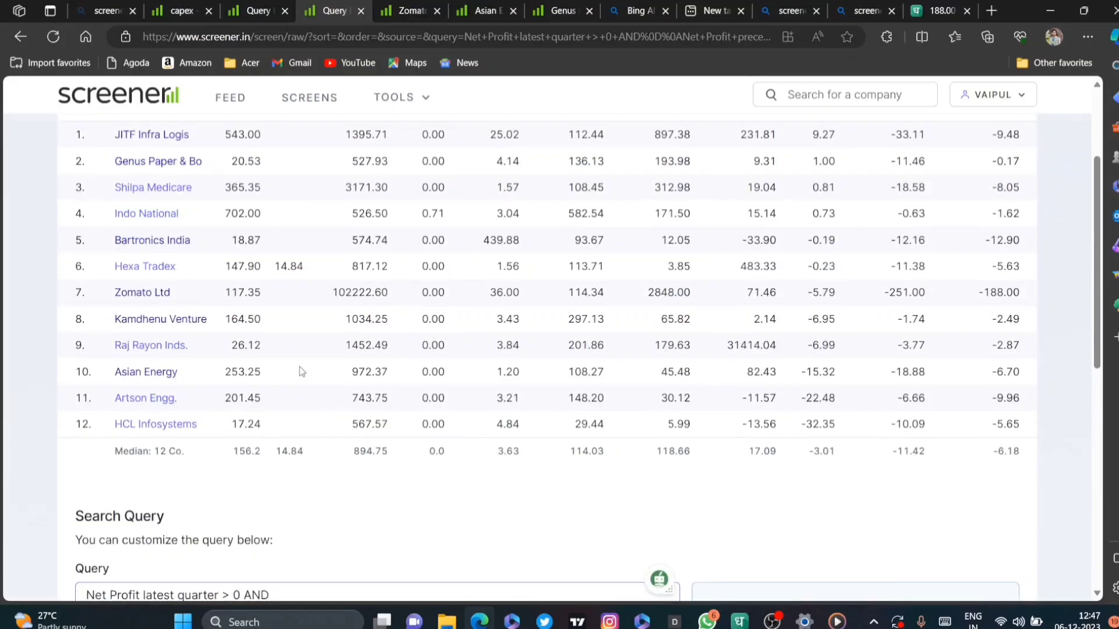
scroll(302, 372, "up", 1)
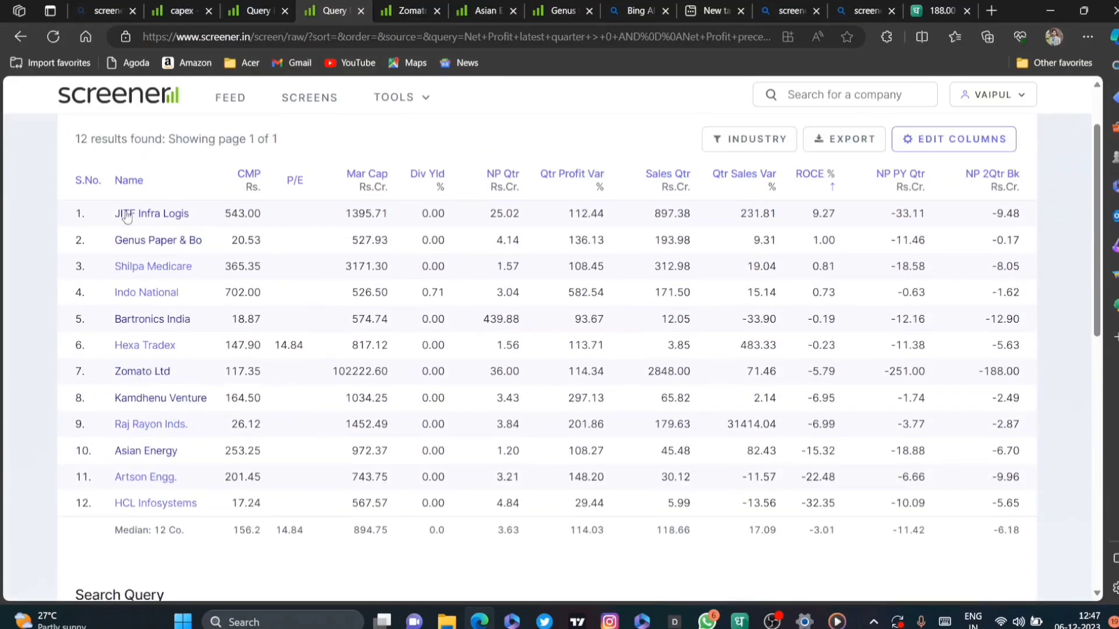
scroll(106, 148, "down", 6)
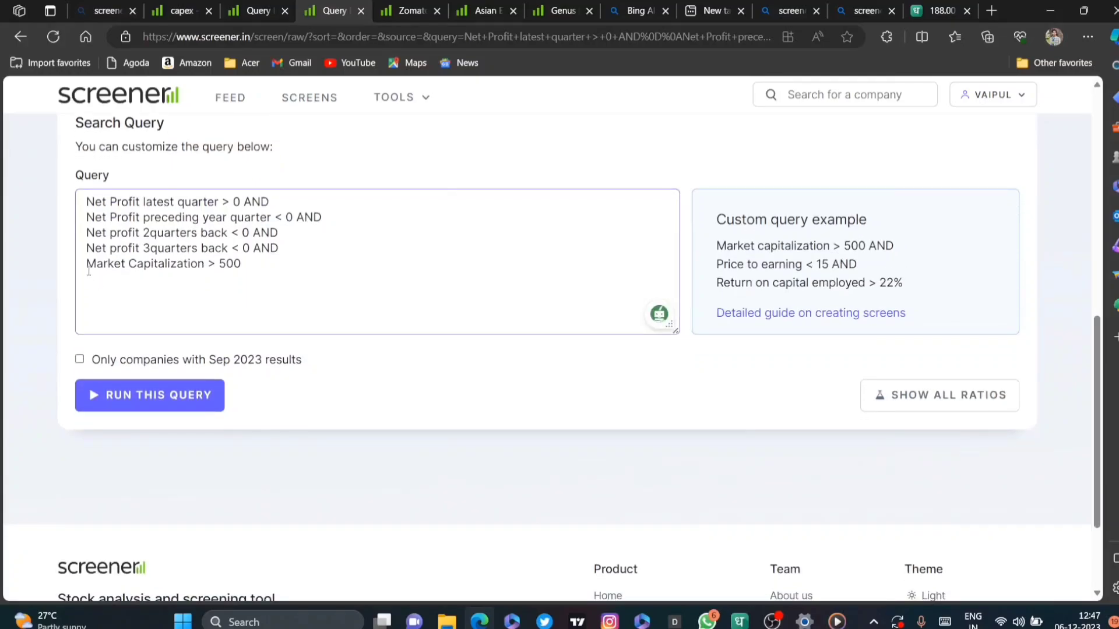
left_click_drag(87, 265, 241, 275)
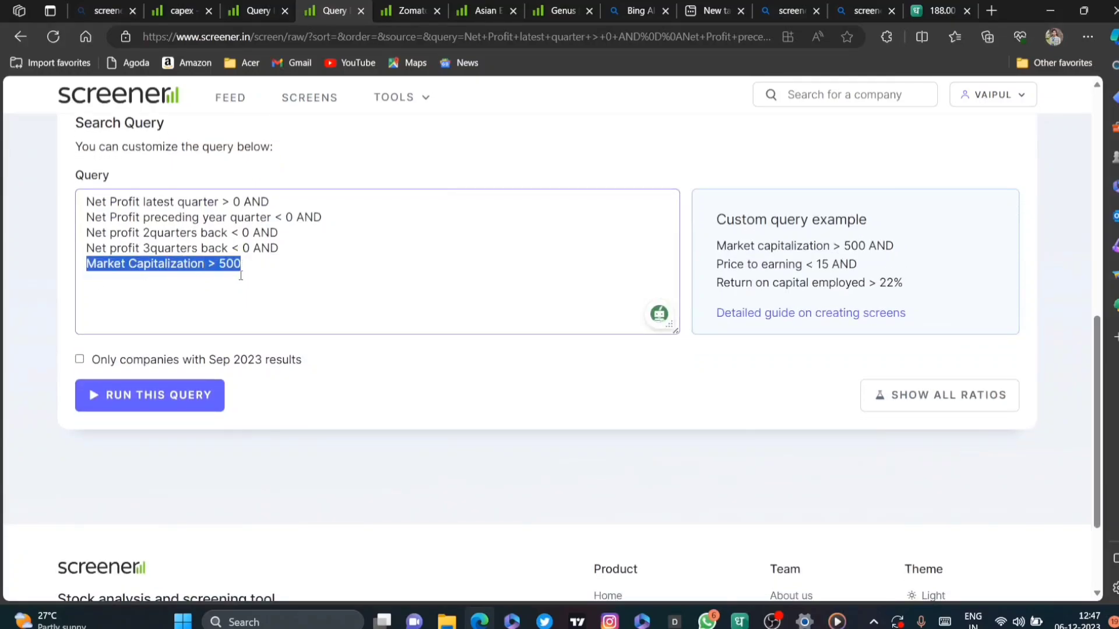
Open Zomato Ltd from the results and highlight its quarterly net profit for Dec 2021 to Mar 2023 and Sep 2023.
scroll(225, 317, "up", 8)
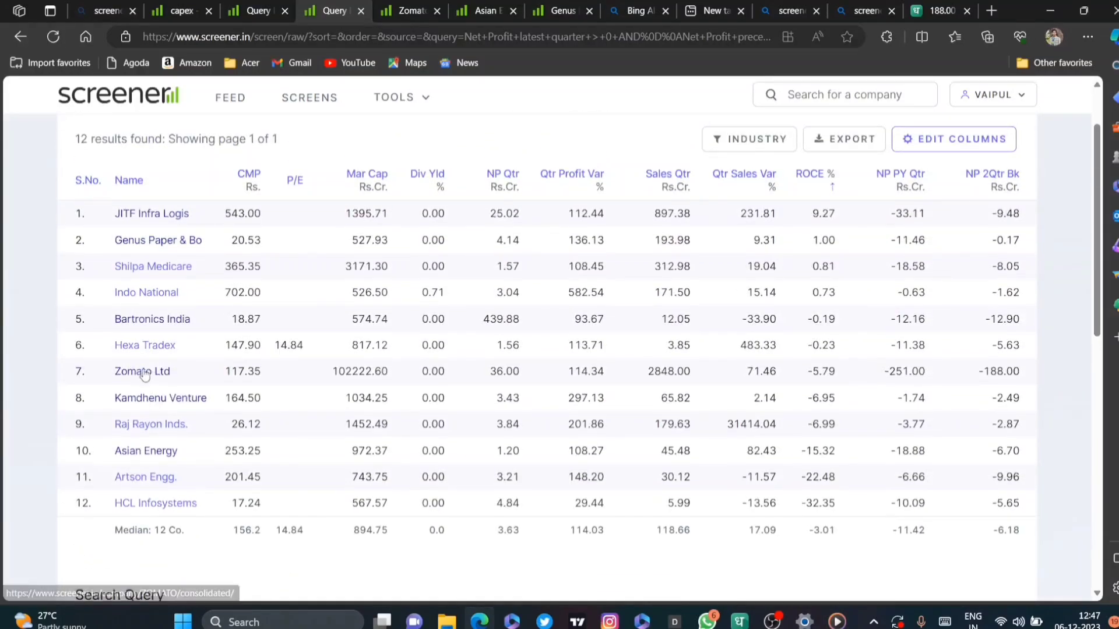
left_click(144, 372)
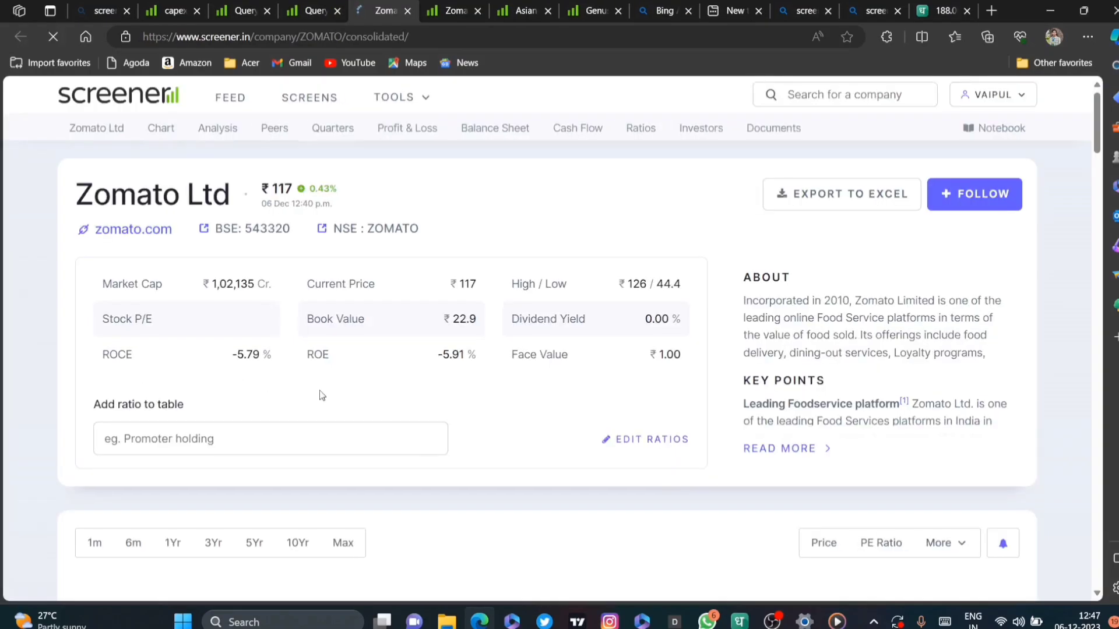
scroll(417, 373, "down", 5)
scroll(417, 372, "down", 10)
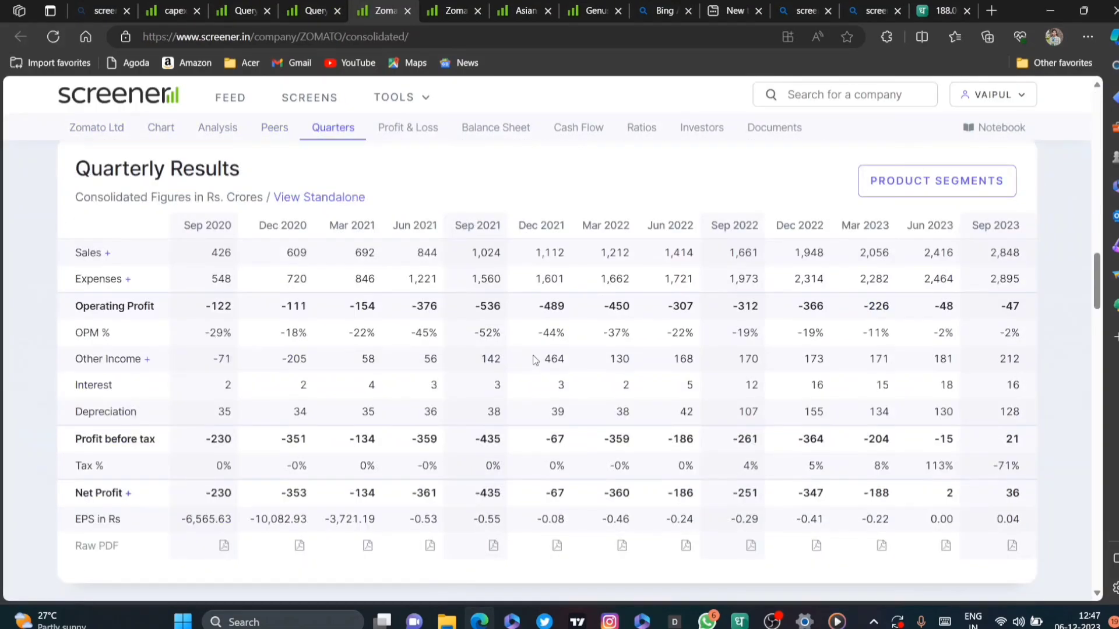
left_click_drag(539, 496, 902, 496)
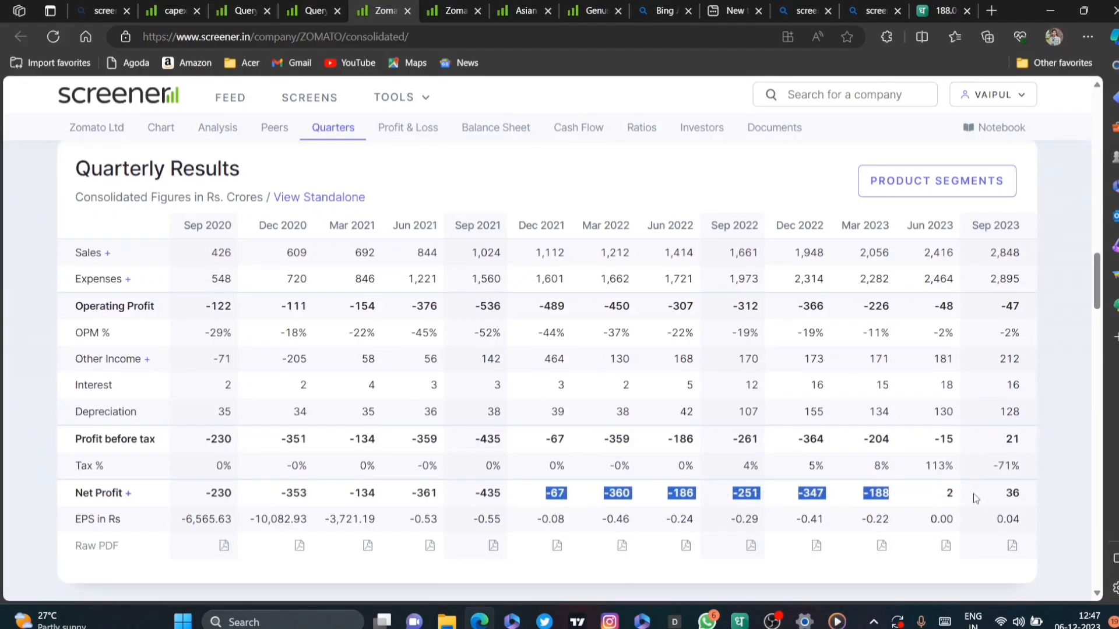
double_click(1012, 493)
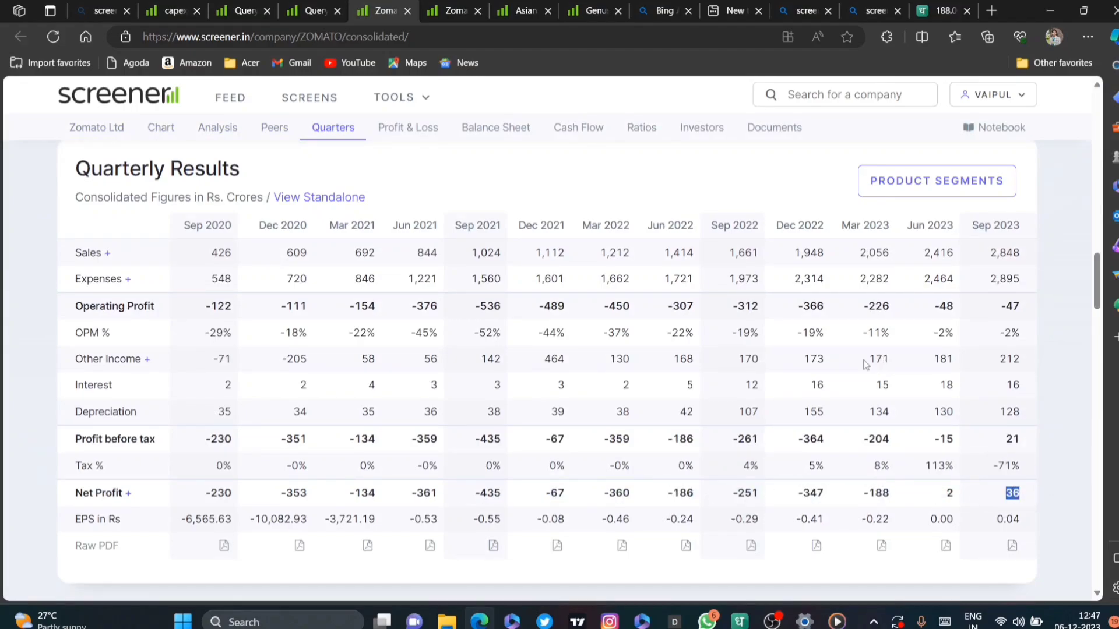
Review the turnaround screen's query conditions again and return to the Bing chat's turnaround answer.
left_click(309, 8)
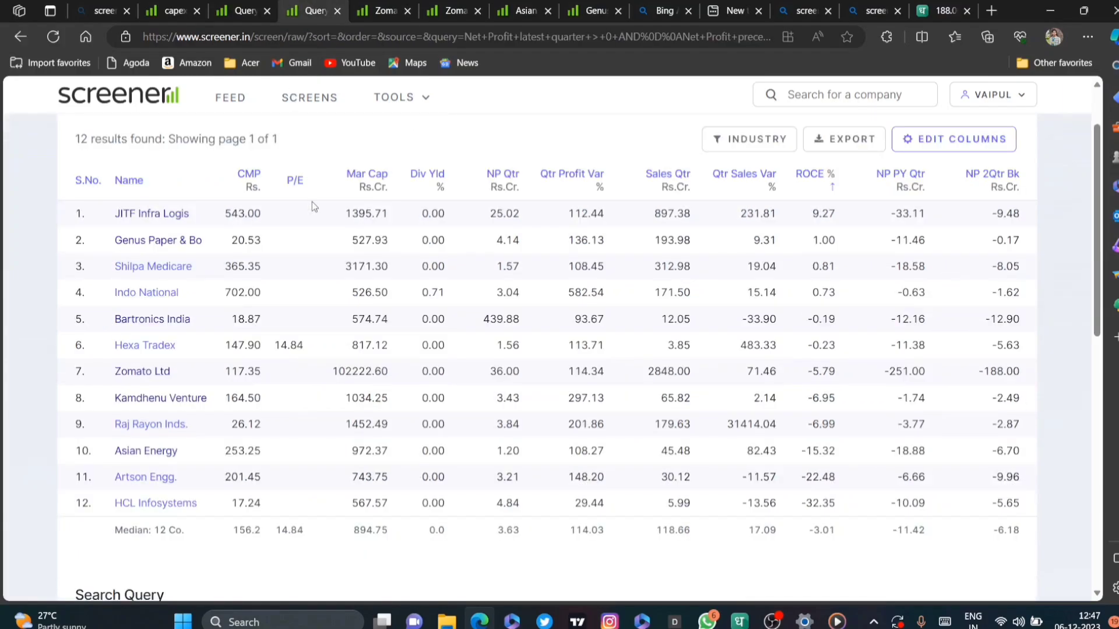
scroll(313, 202, "down", 5)
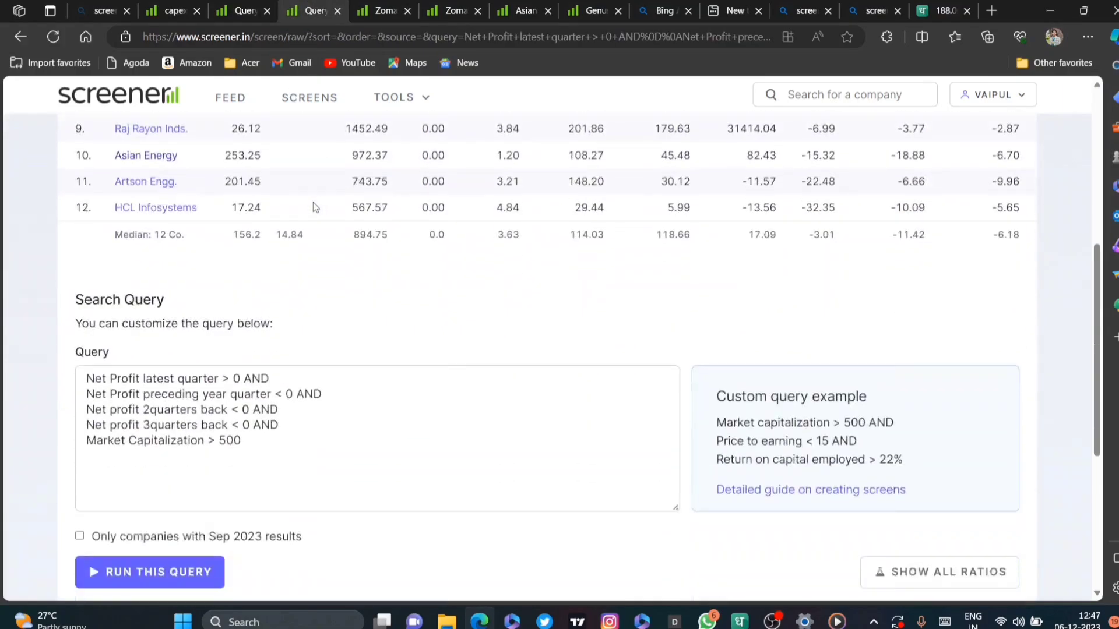
left_click(872, 12)
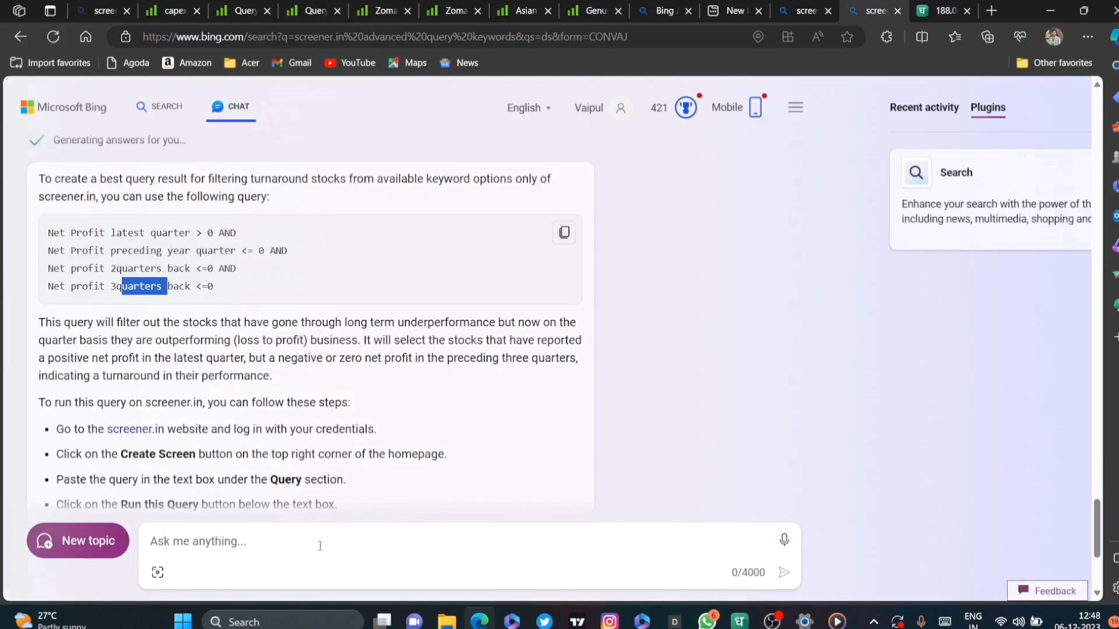
scroll(338, 478, "down", 4)
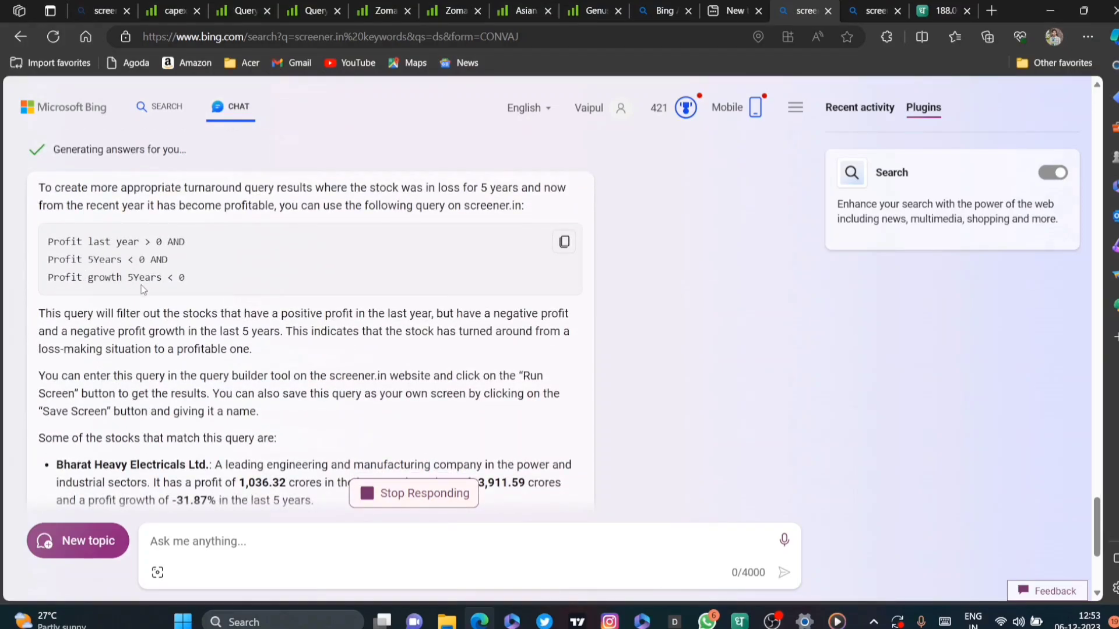
Highlight Profit growth 5Years < 0 in Bing's turnaround query and examine Zomato's annual profit and loss on Screener.
left_click_drag(191, 282, 92, 281)
left_click(251, 283)
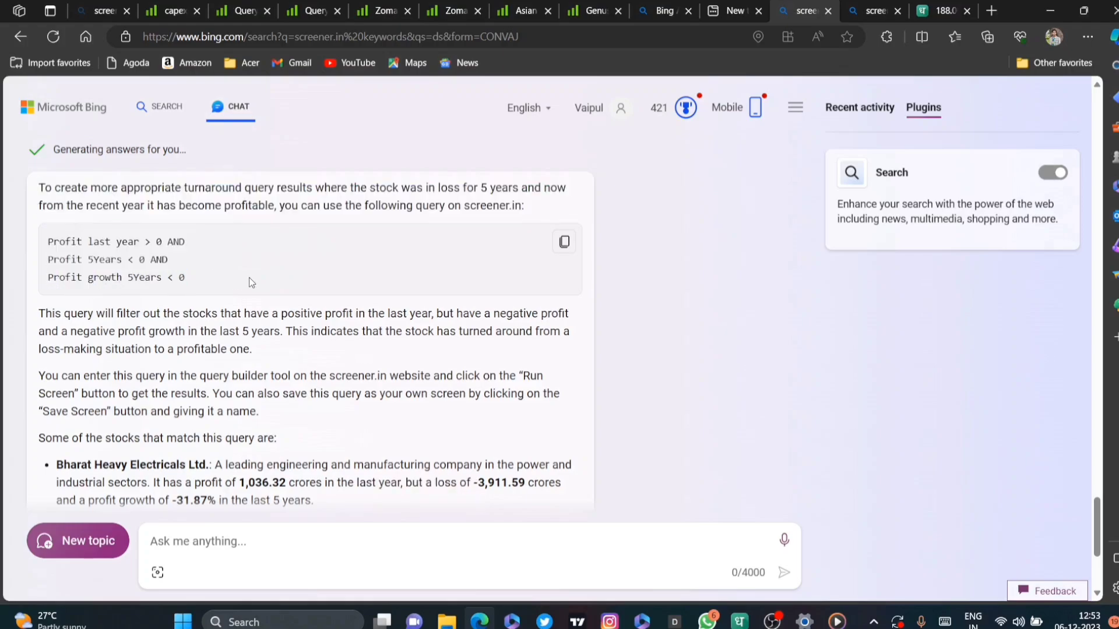
left_click(313, 7)
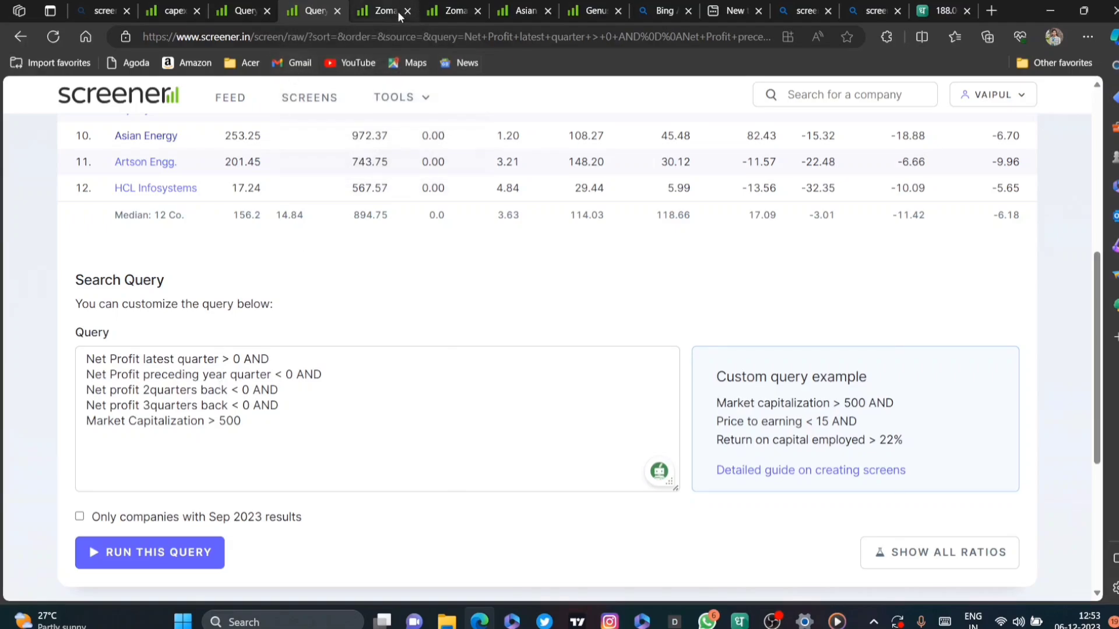
left_click(378, 8)
scroll(305, 303, "down", 10)
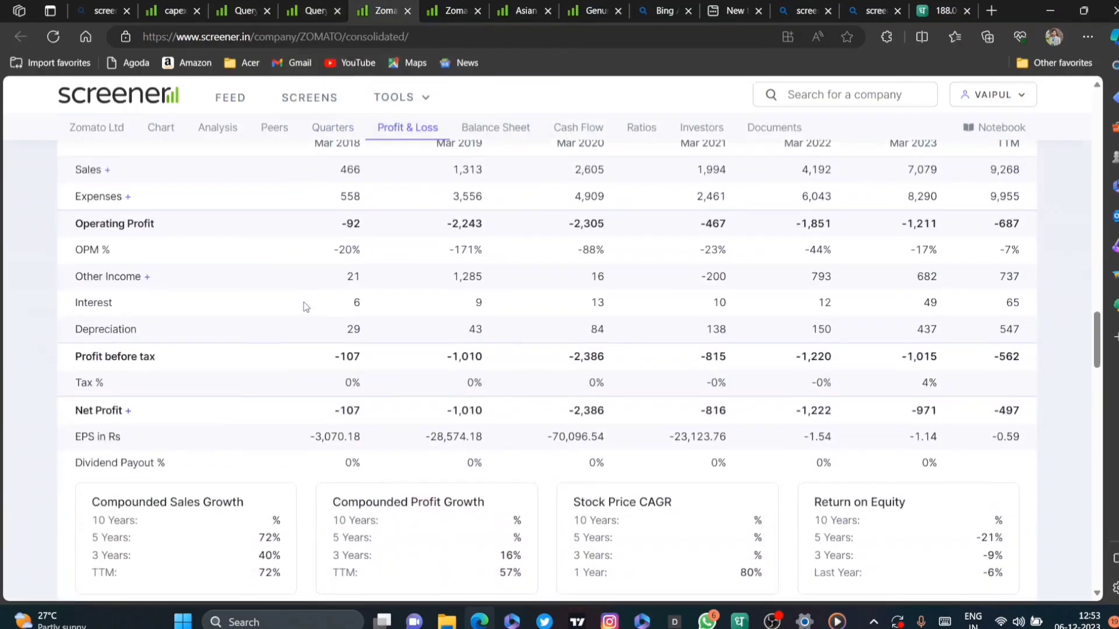
Switch to the HIGH POTENTIAL TURN AROUND STOCKS screen, highlight its title and go to its search query.
key("ctrl+2")
left_click_drag(170, 167, 554, 167)
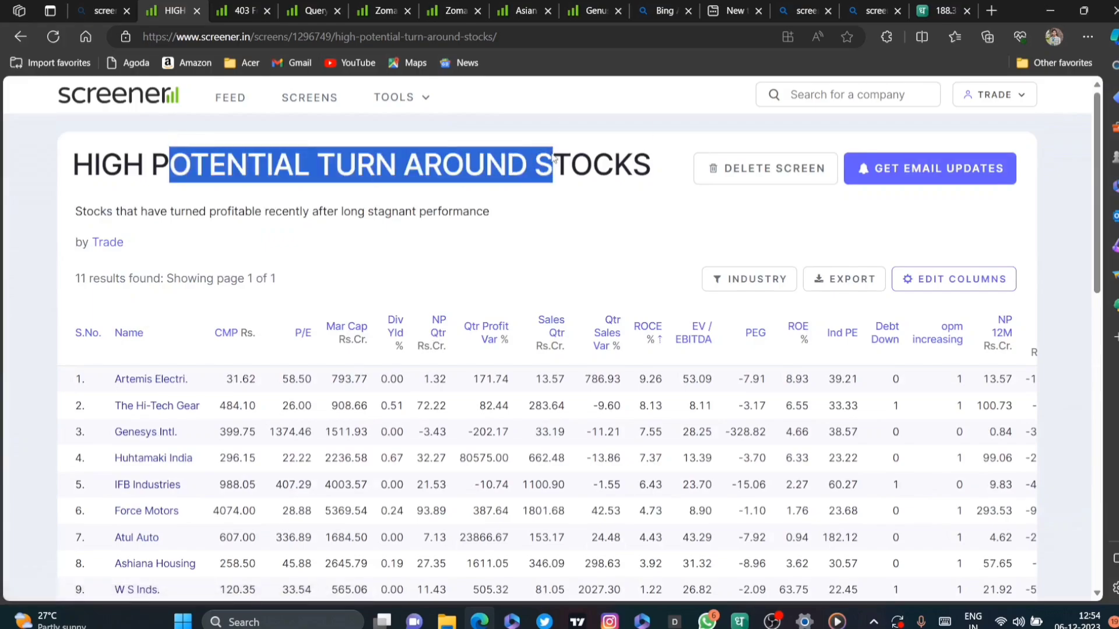
scroll(488, 282, "down", 10)
scroll(487, 283, "down", 4)
scroll(482, 282, "up", 4)
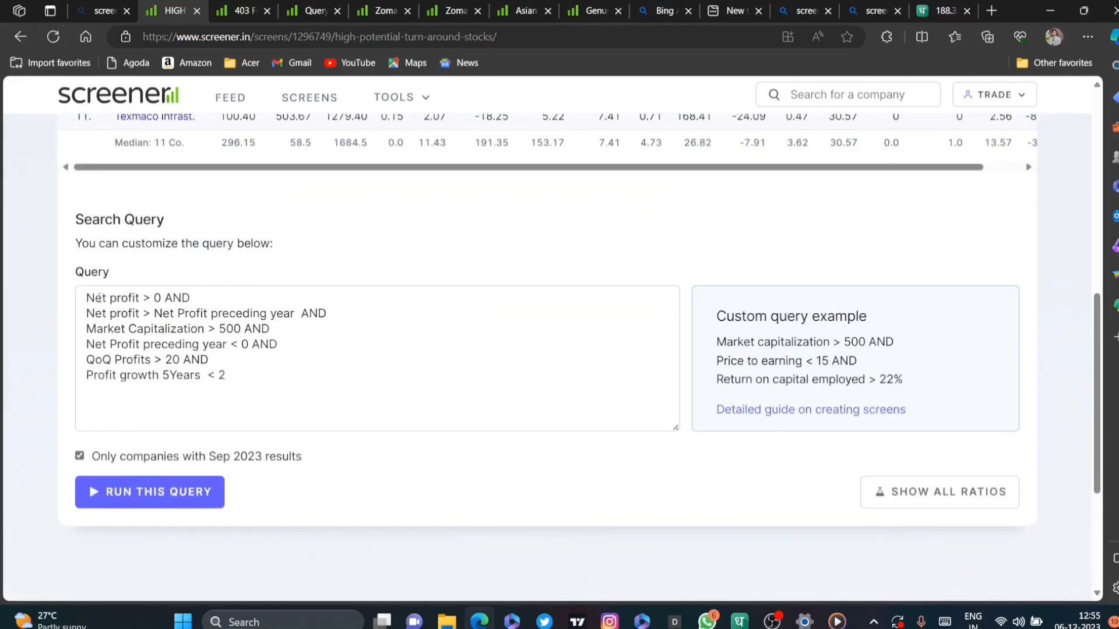
Review the high potential turnaround query, highlighting its net profit, market capitalization, QoQ Profits > 20 and Profit growth 5Years < 2 conditions.
left_click_drag(96, 298, 153, 298)
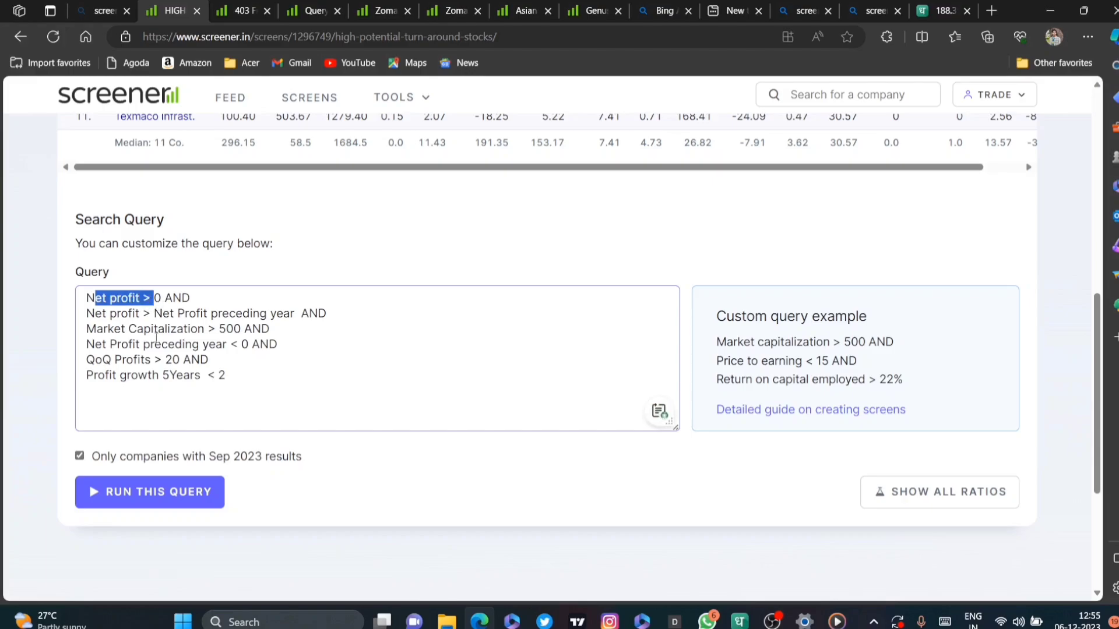
left_click_drag(177, 313, 279, 328)
left_click(326, 388)
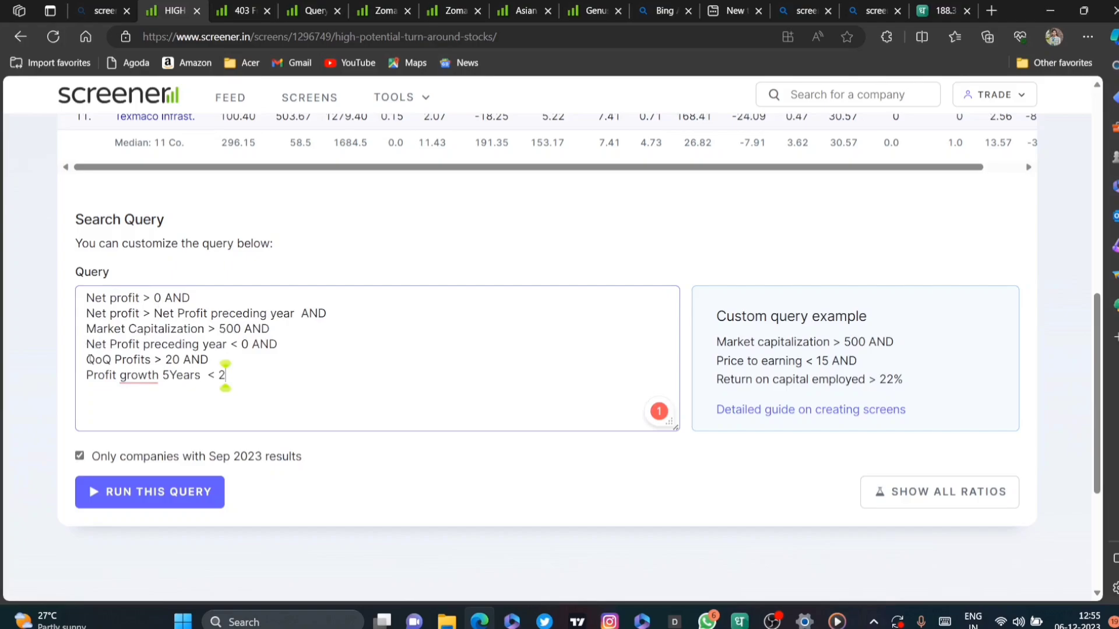
left_click_drag(89, 359, 180, 360)
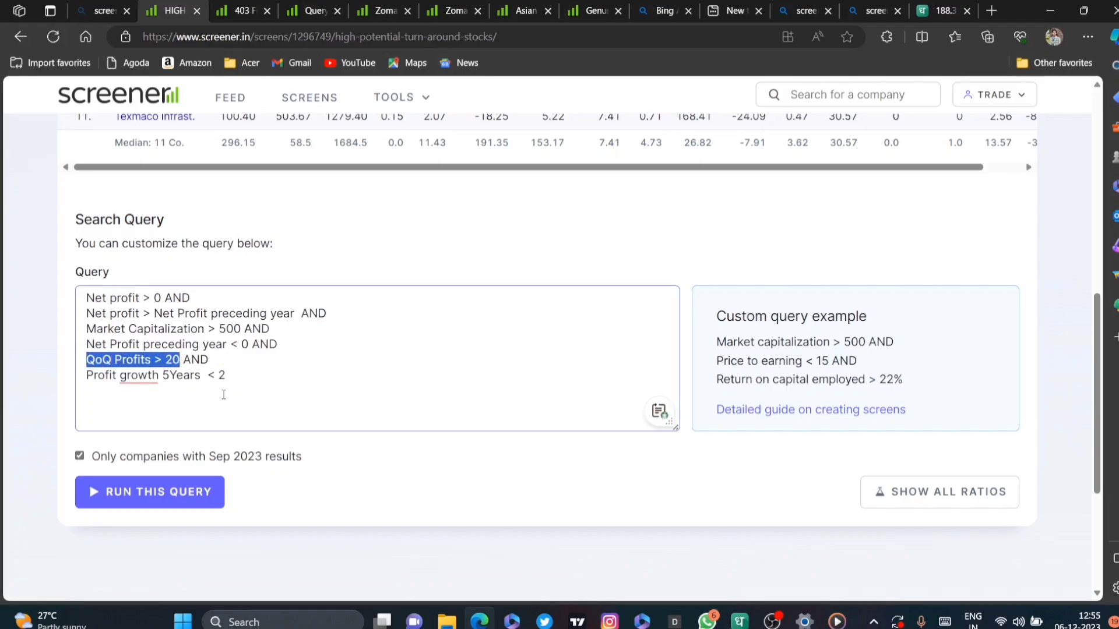
left_click(225, 376)
left_click_drag(97, 375, 226, 375)
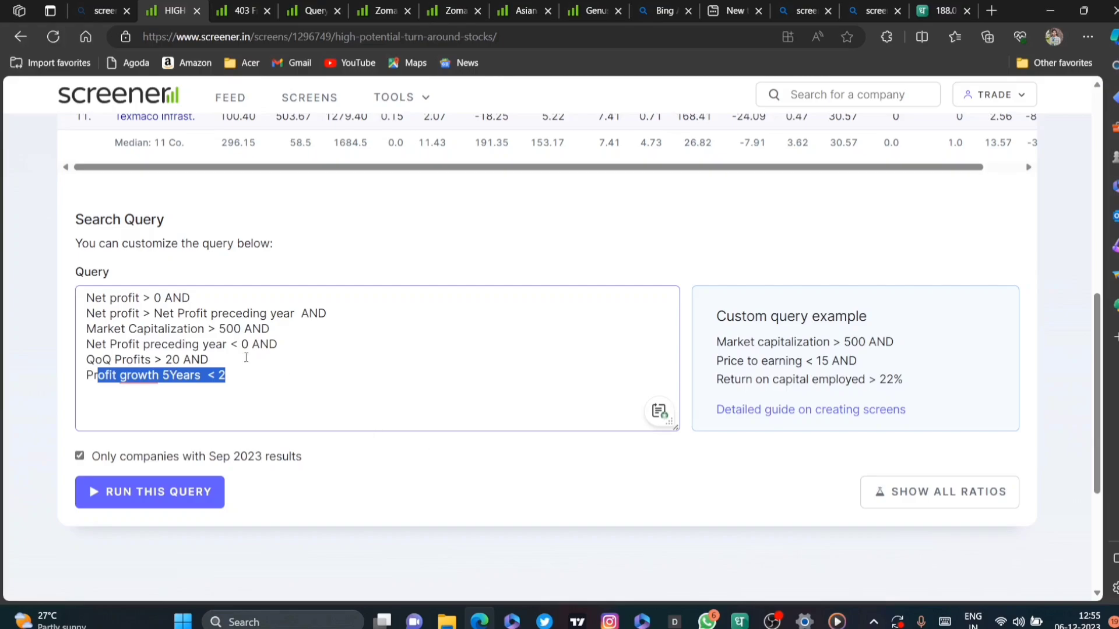
left_click_drag(120, 344, 230, 344)
left_click(225, 376)
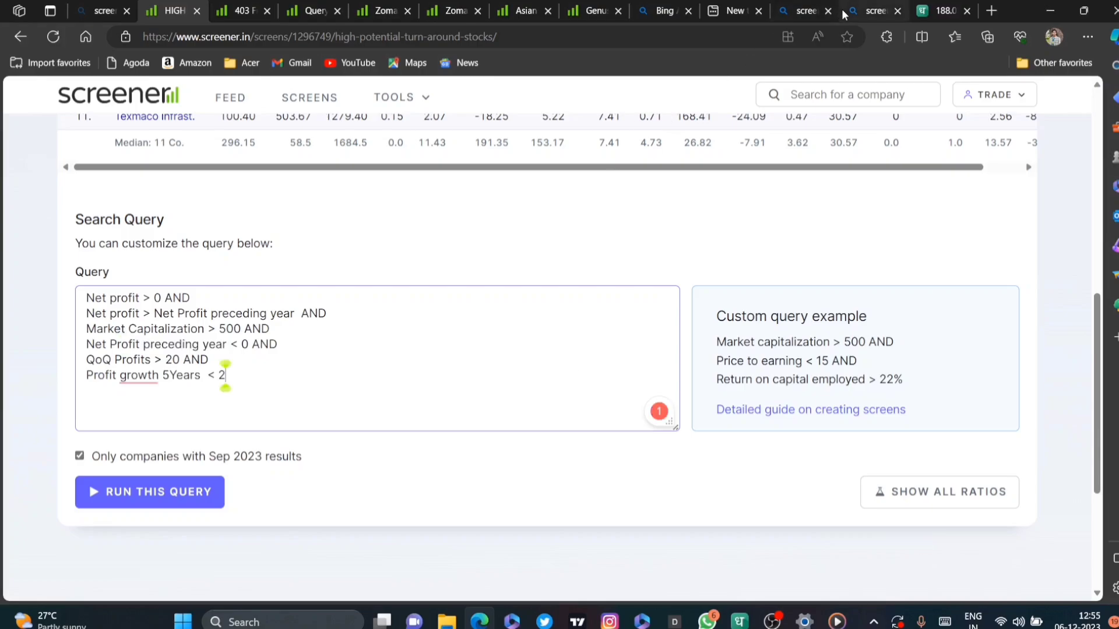
Review the turnaround answer in the Bing chat on advanced query keywords and copy its Net Profit query covering five years back.
left_click(863, 7)
scroll(557, 322, "down", 5)
scroll(564, 337, "up", 5)
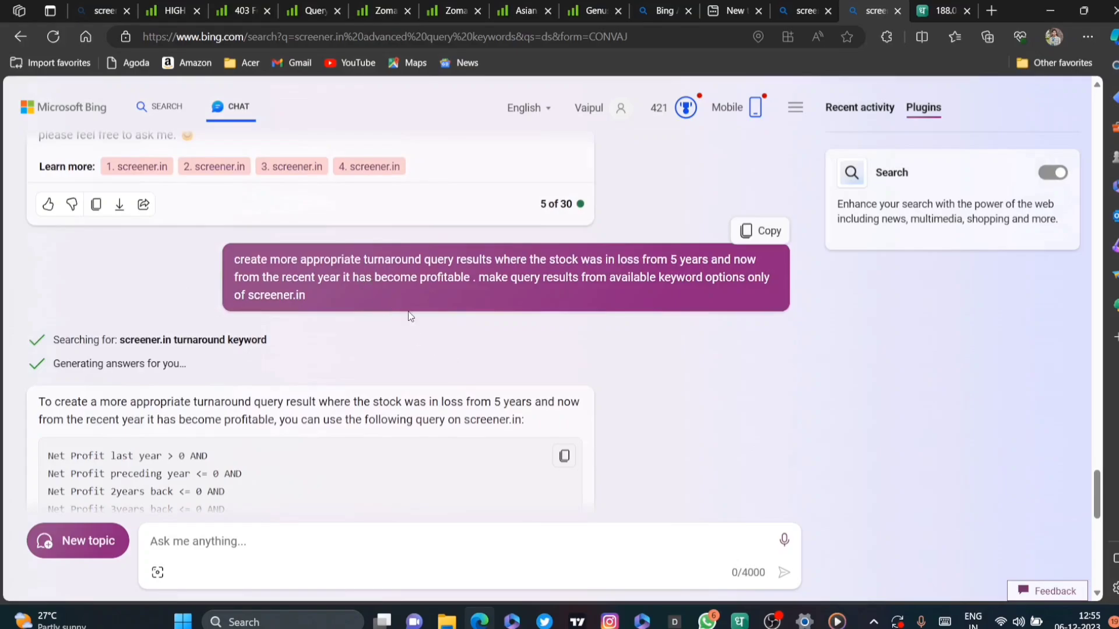
scroll(410, 317, "down", 3)
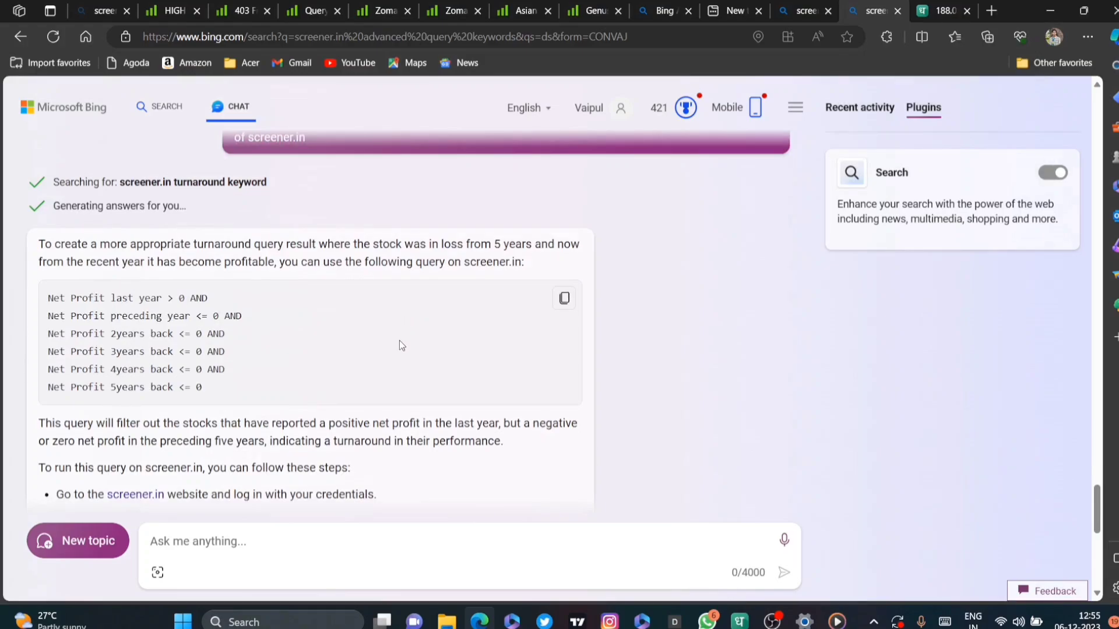
left_click(565, 301)
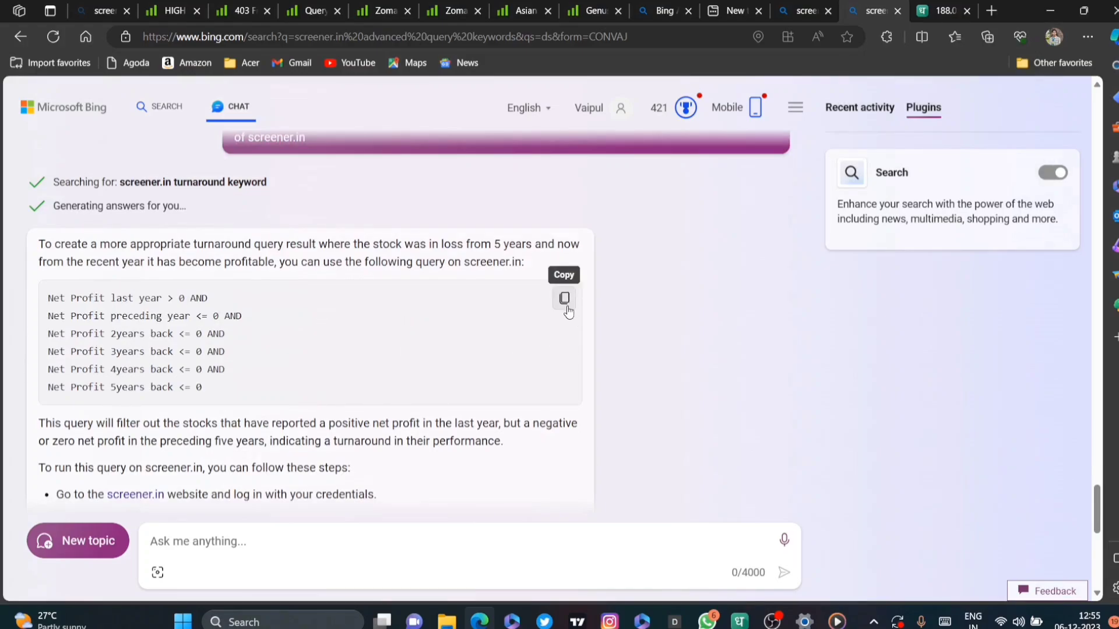
Open a new Bing AI chat, copy the earlier turnaround prompt about stocks in loss for 5 years, and return to the new chat.
left_click(991, 11)
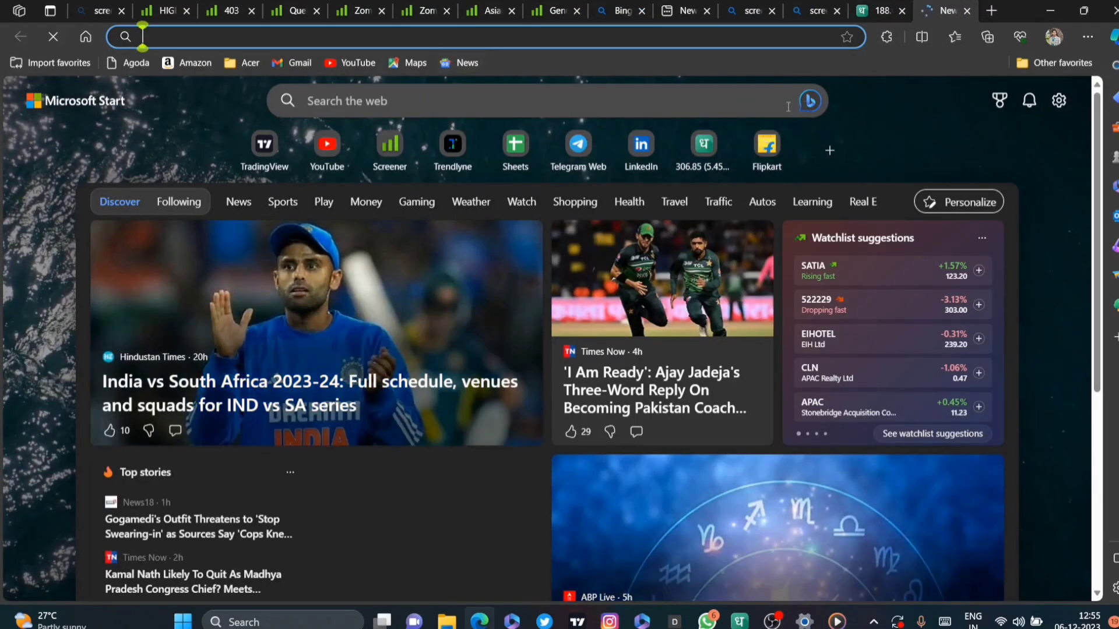
left_click(809, 102)
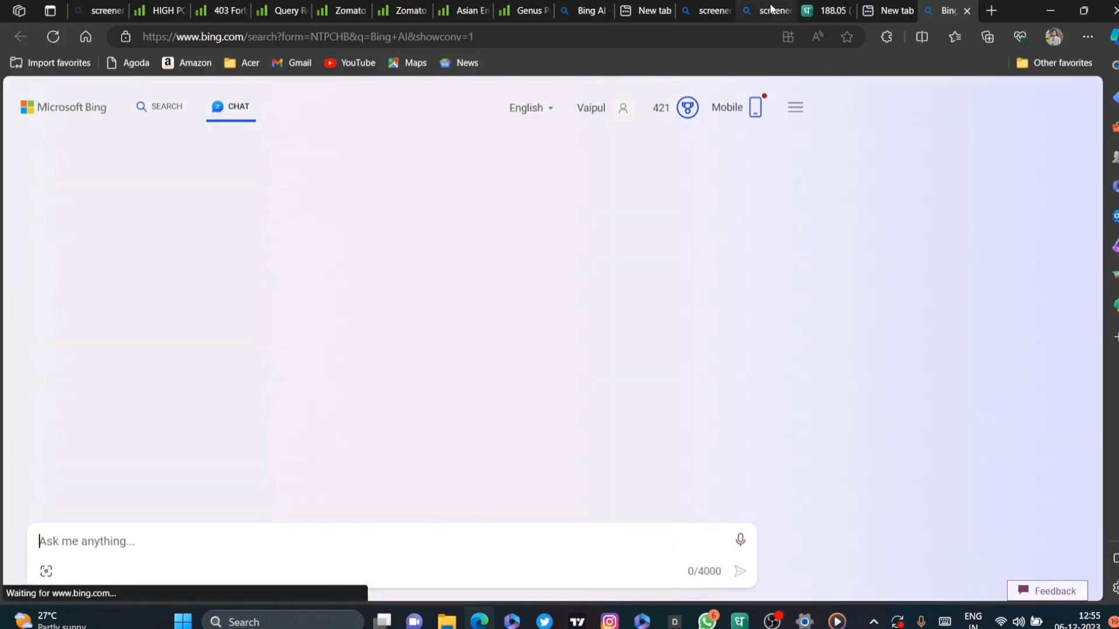
left_click(767, 9)
scroll(568, 280, "up", 3)
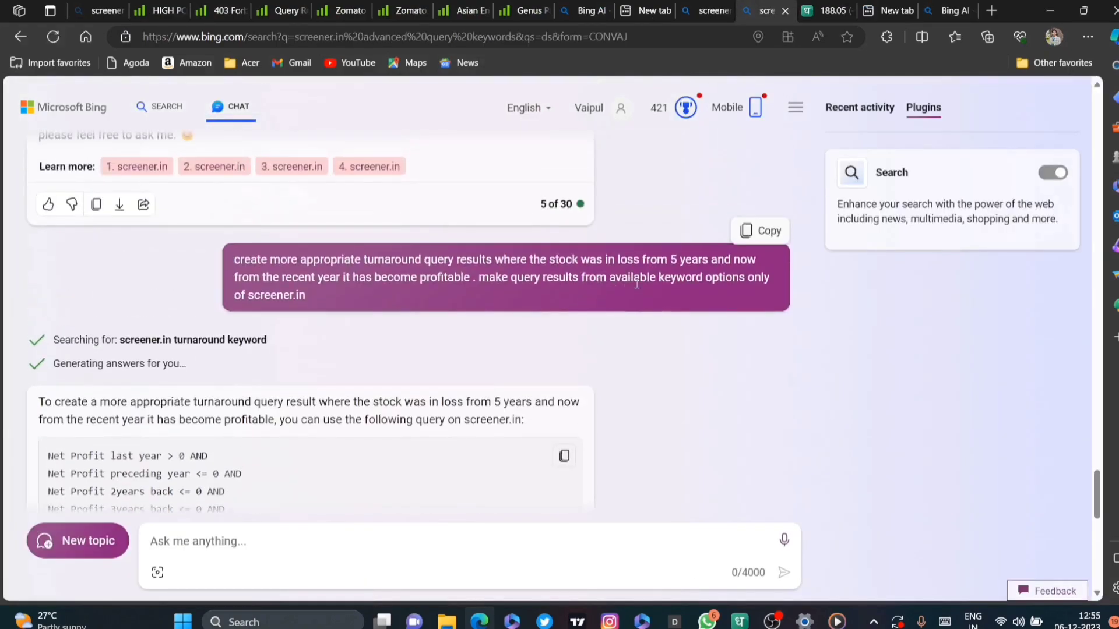
left_click(757, 230)
left_click(935, 10)
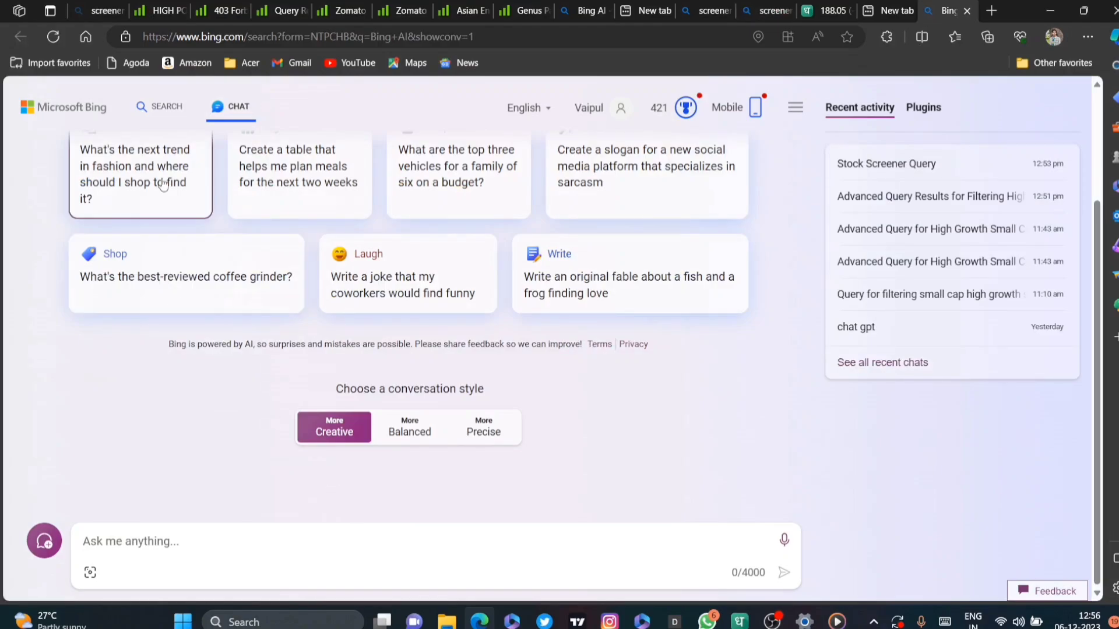
Compare the two Screener turnaround queries with the earlier Bing turnaround prompt, and return to the new Bing chat.
left_click(275, 9)
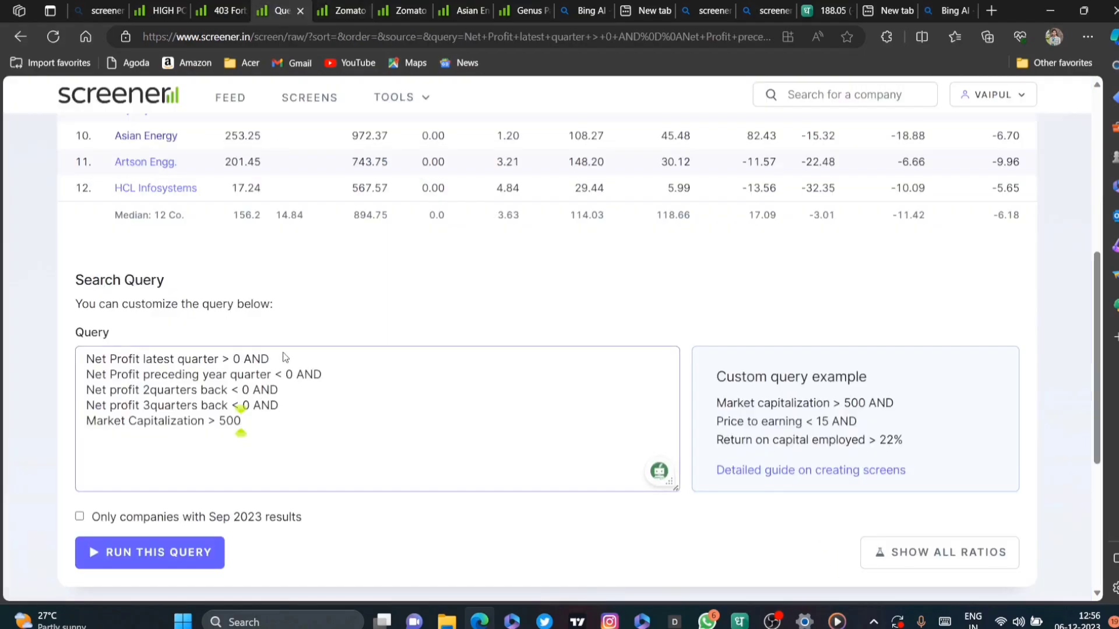
left_click(208, 18)
left_click(156, 10)
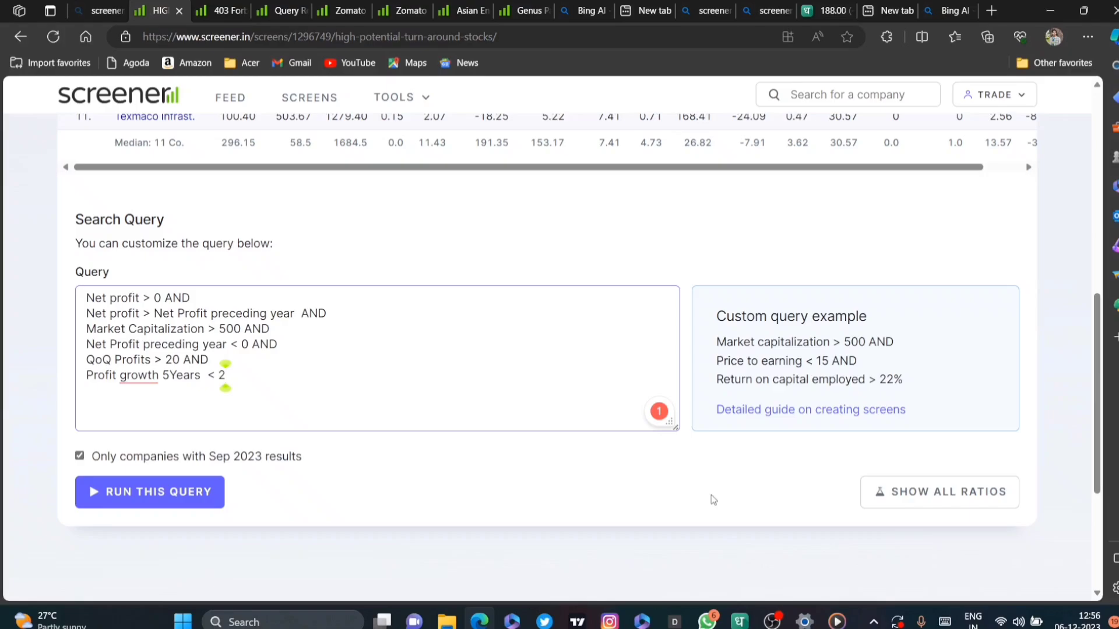
left_click(944, 10)
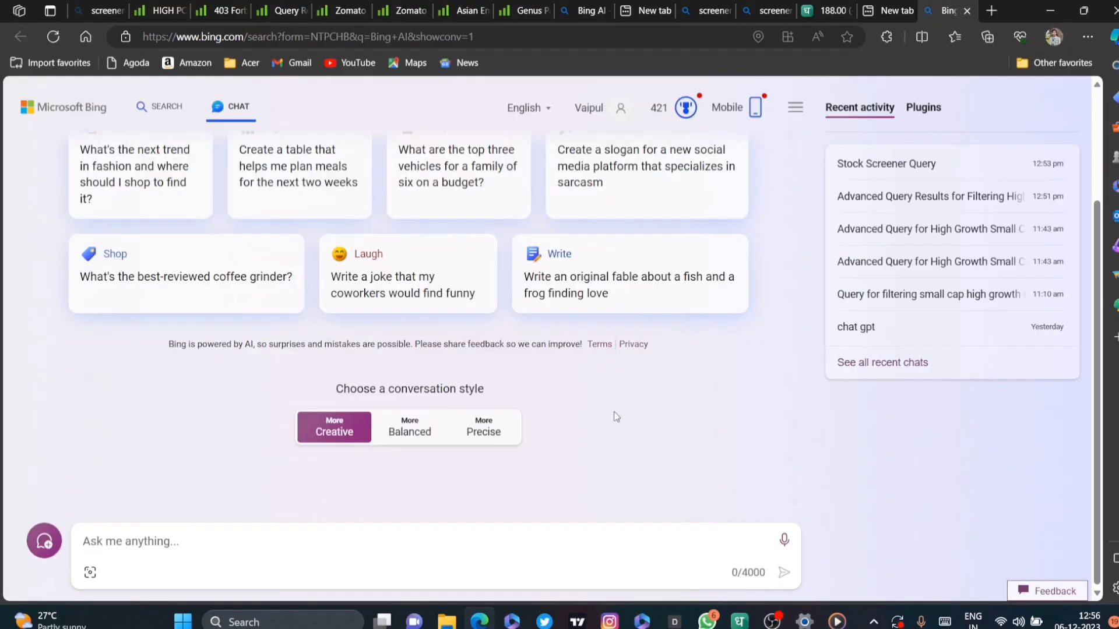
left_click(778, 10)
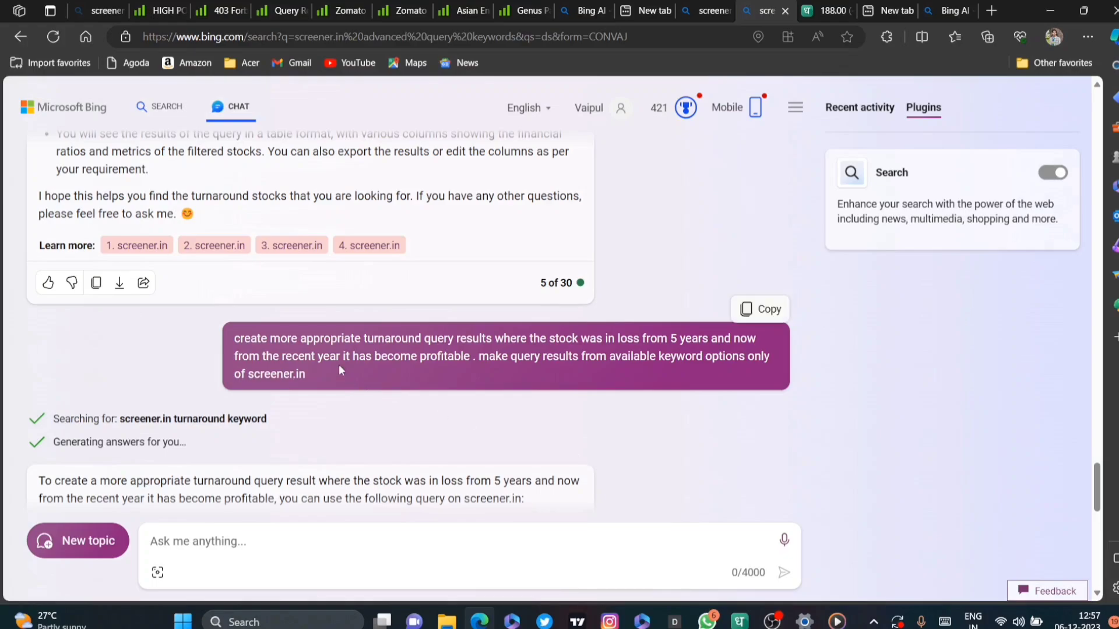
scroll(525, 396, "up", 6)
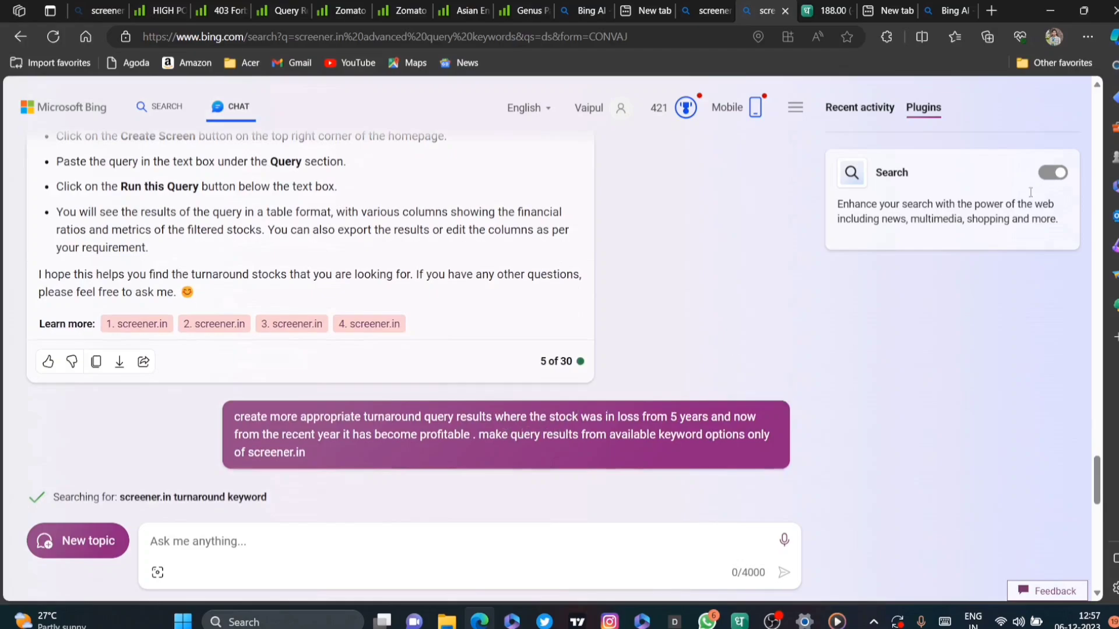
left_click(955, 11)
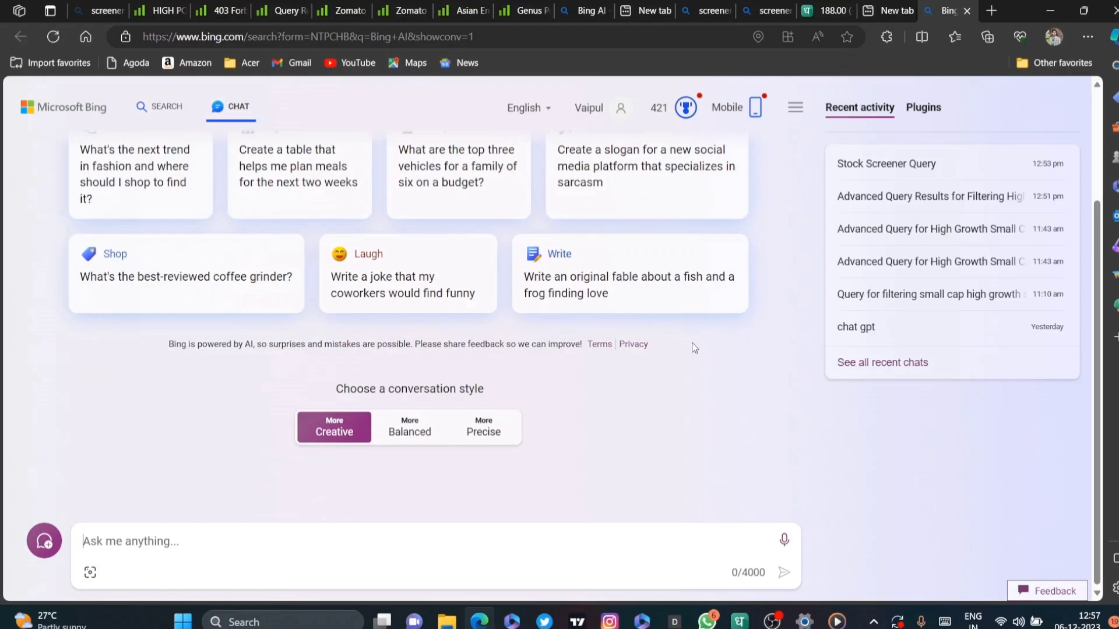
Open the operating leverage screener from your saved Screener screens and highlight the operating profit growth condition in its query.
left_click(157, 11)
scroll(329, 240, "up", 10)
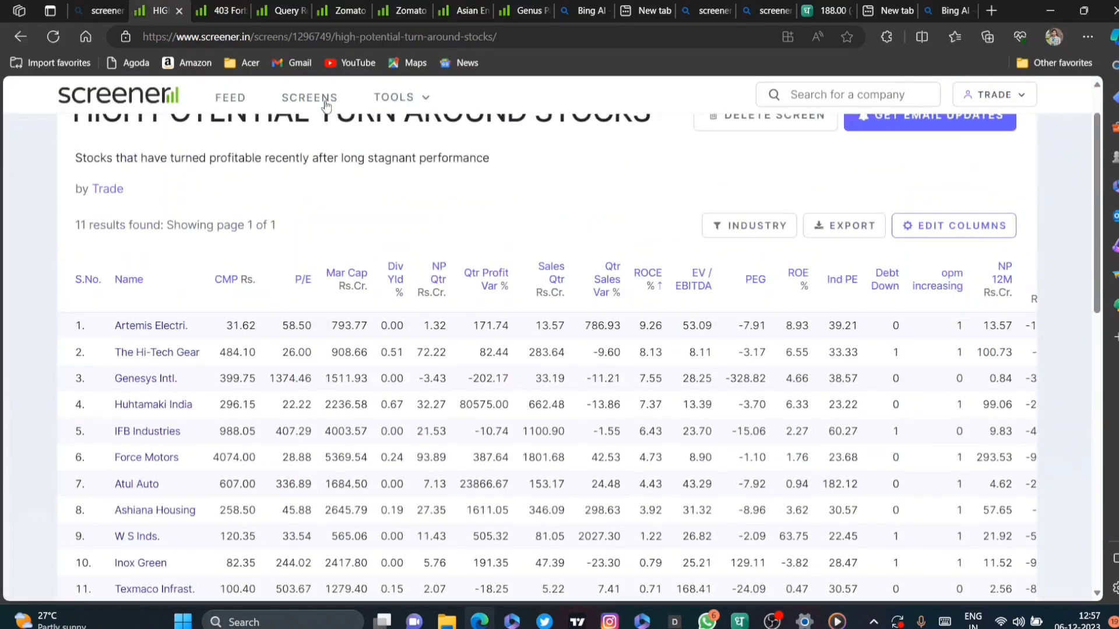
left_click(315, 100)
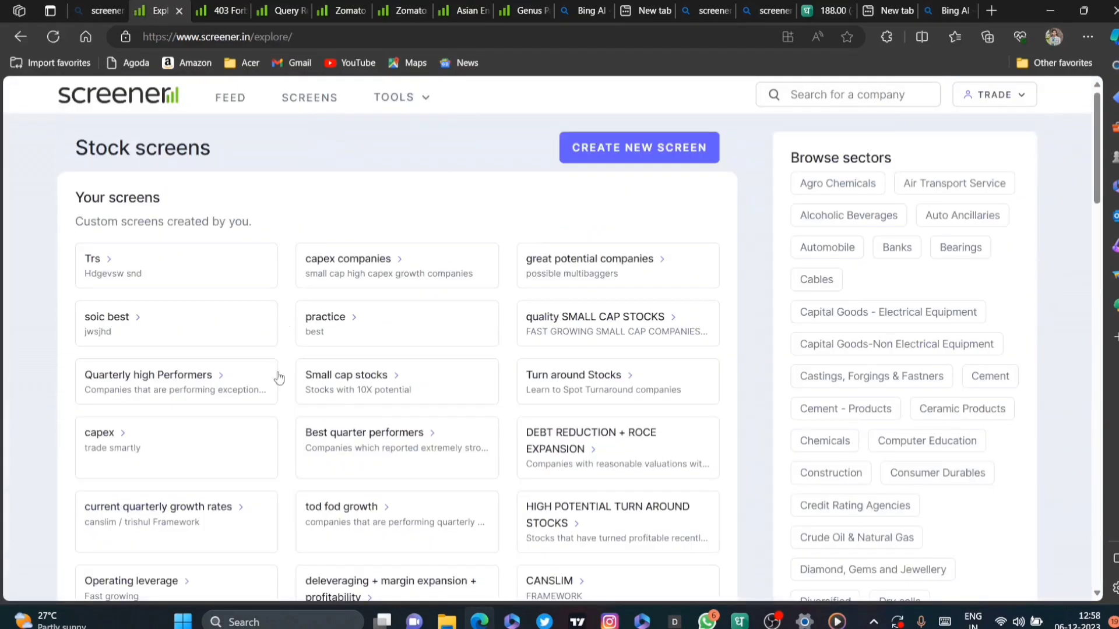
scroll(272, 413, "down", 8)
scroll(272, 412, "up", 2)
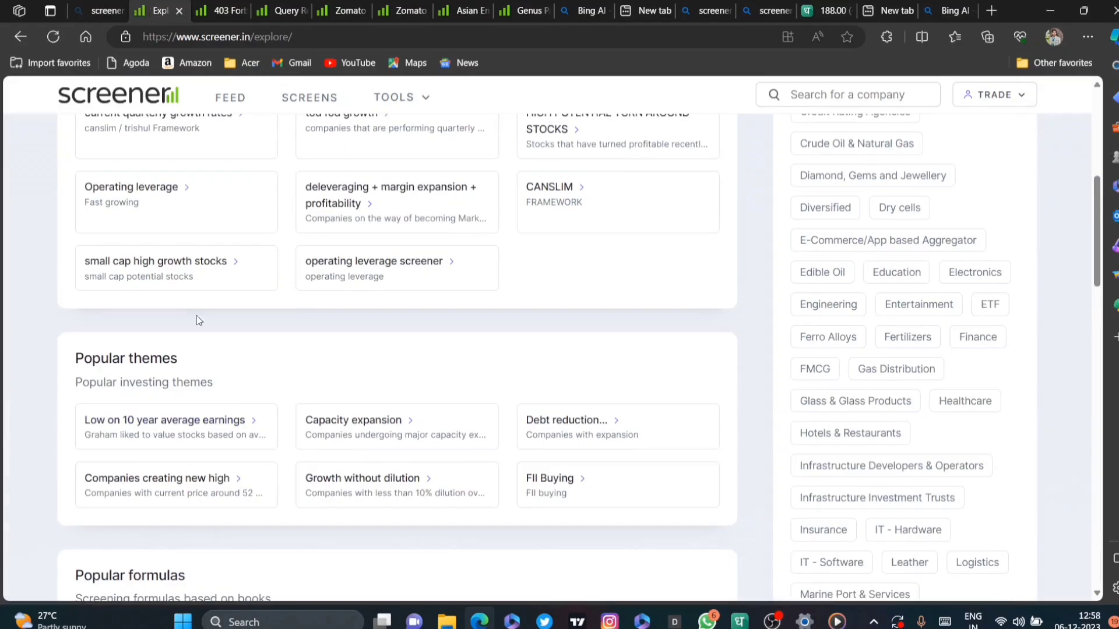
left_click(437, 261)
scroll(411, 347, "down", 15)
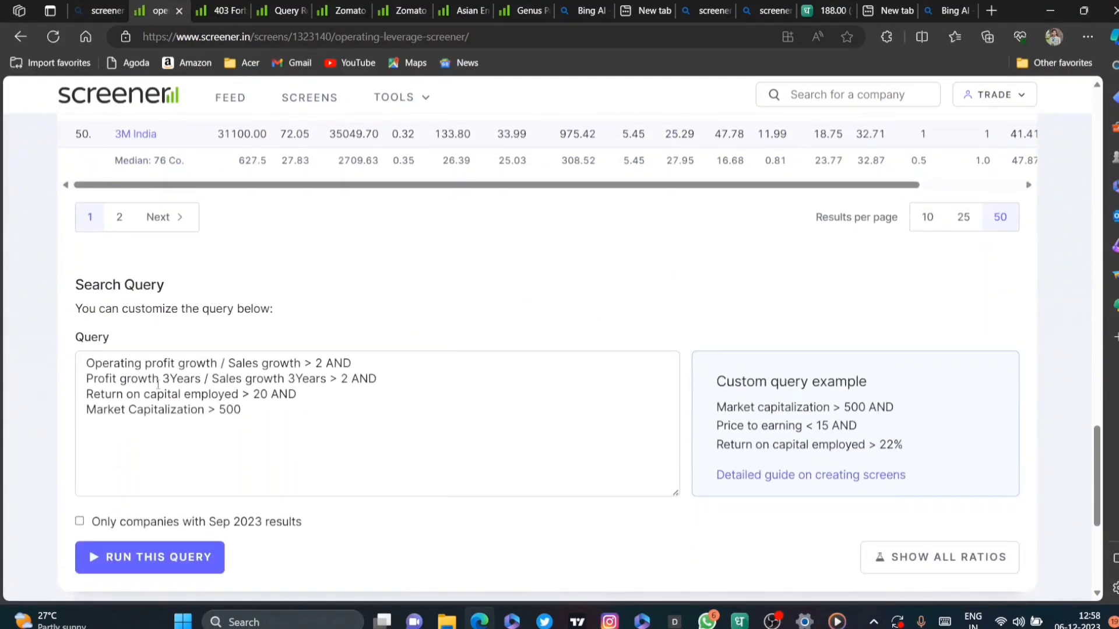
left_click_drag(119, 362, 225, 363)
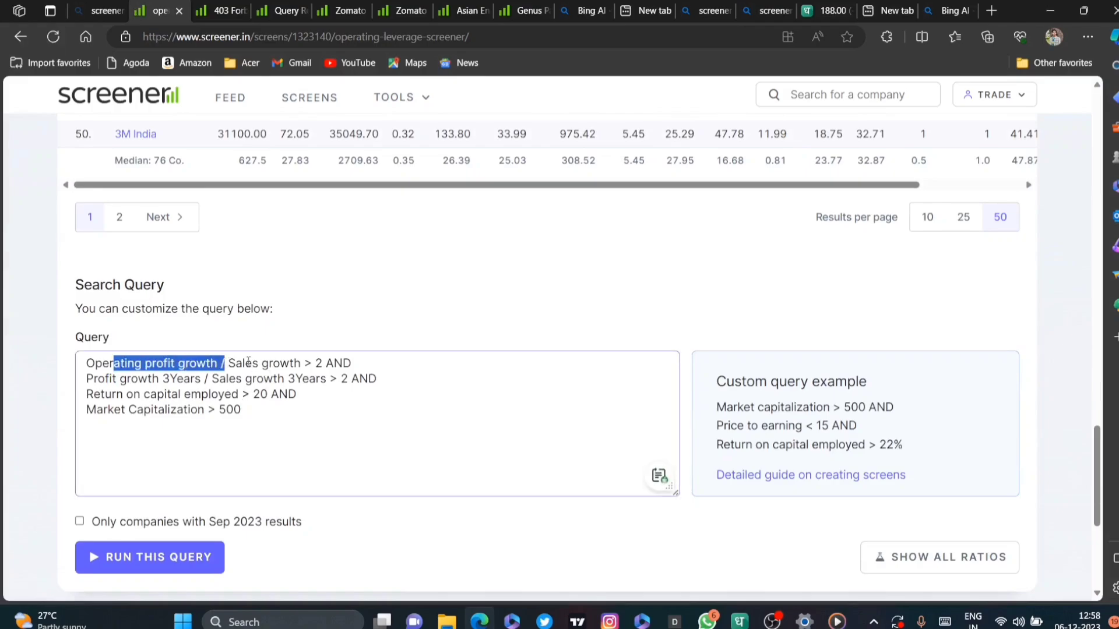
left_click(240, 409)
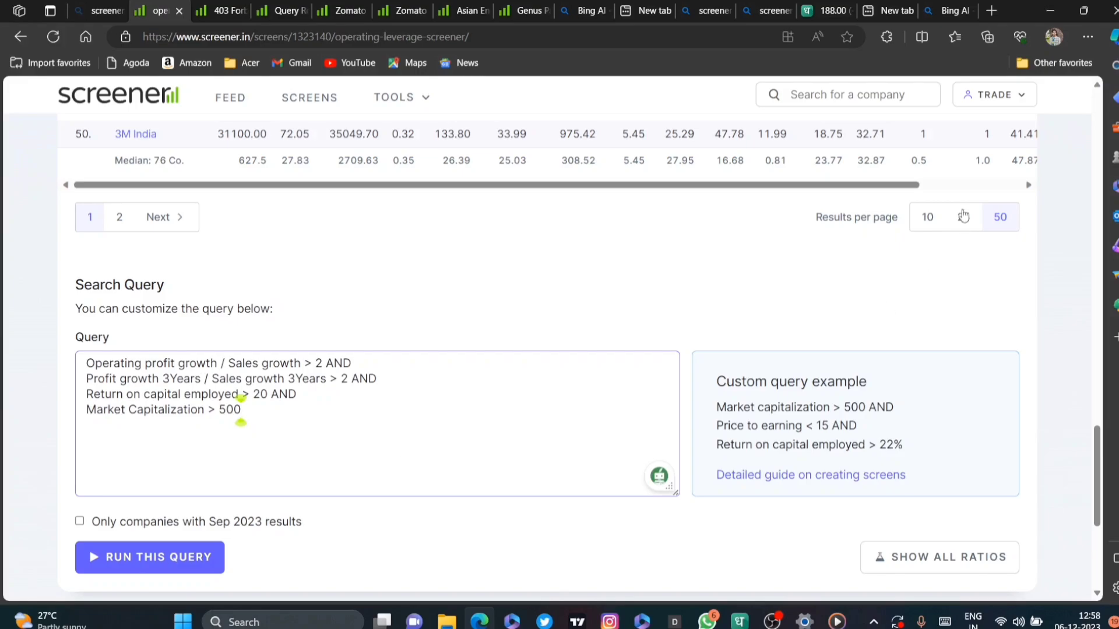
Begin a follow-up prompt reading "use arithmetic" in the Bing chat on Screener's advanced query keywords.
left_click(938, 8)
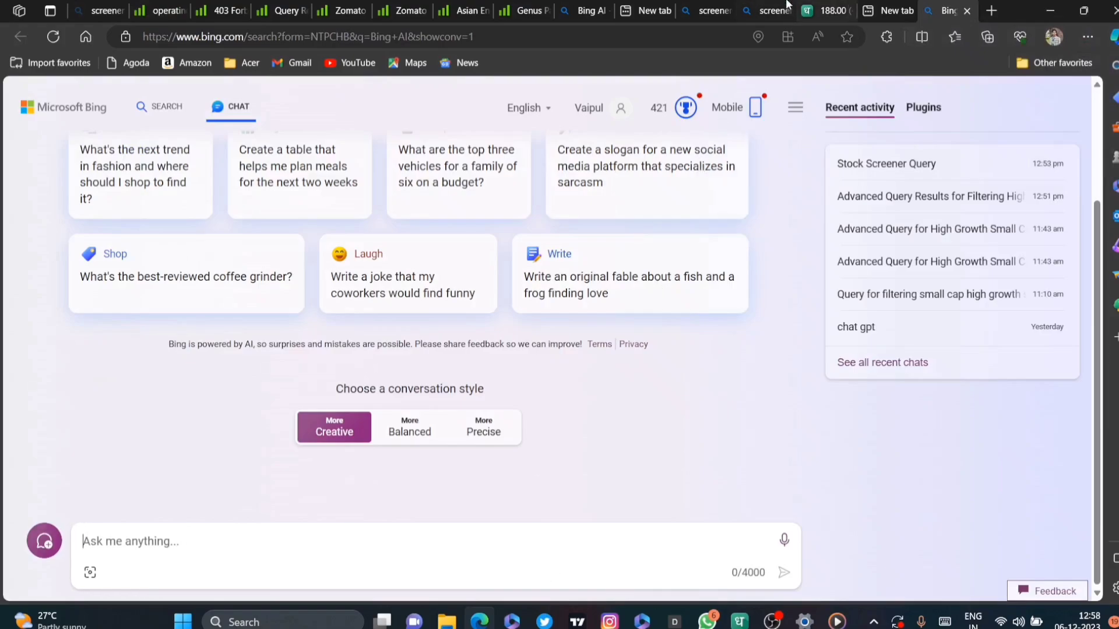
left_click(769, 9)
left_click(375, 540)
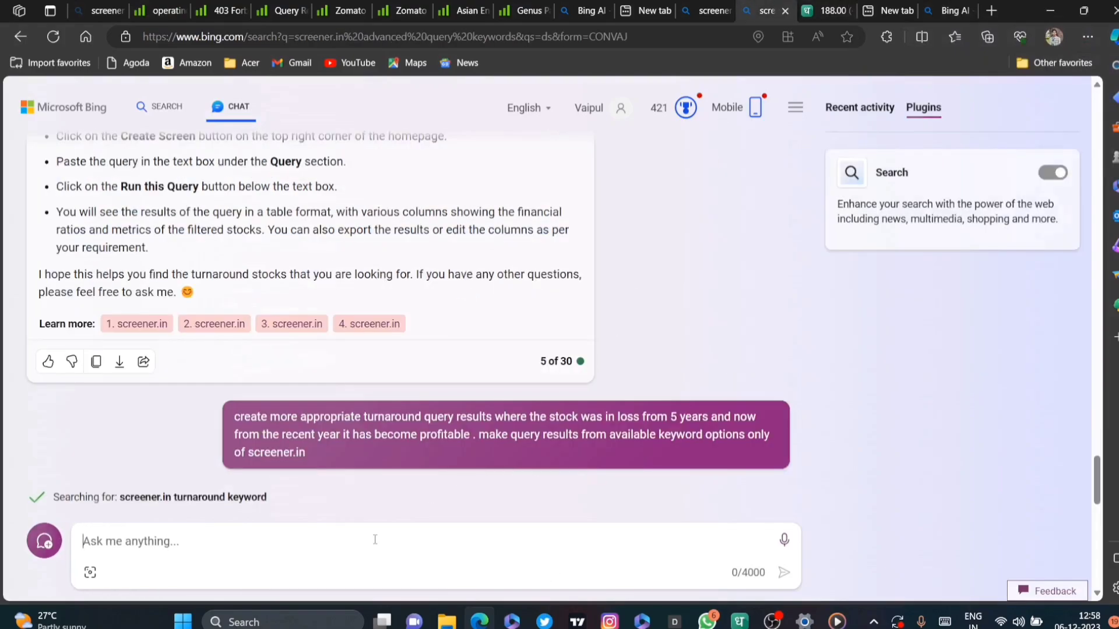
type("use ")
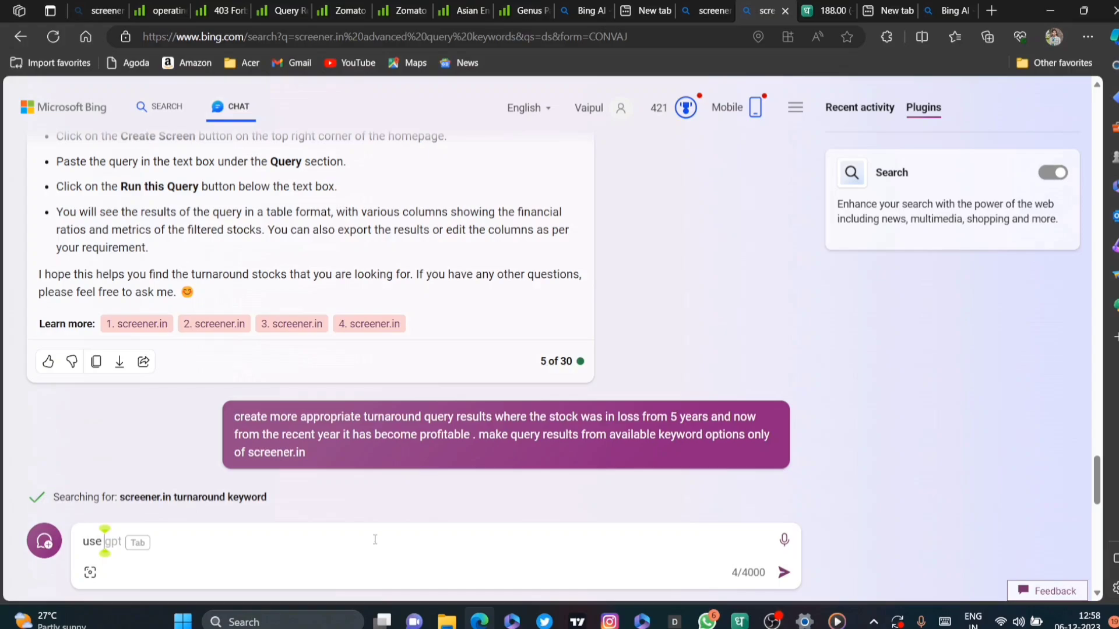
type("arit")
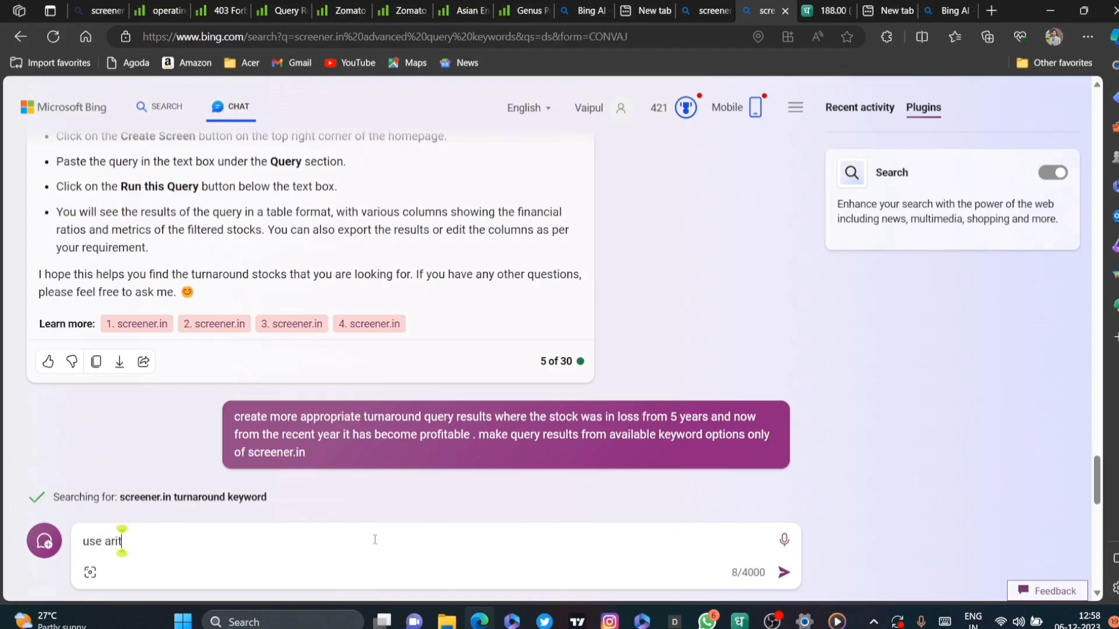
type("hmetic")
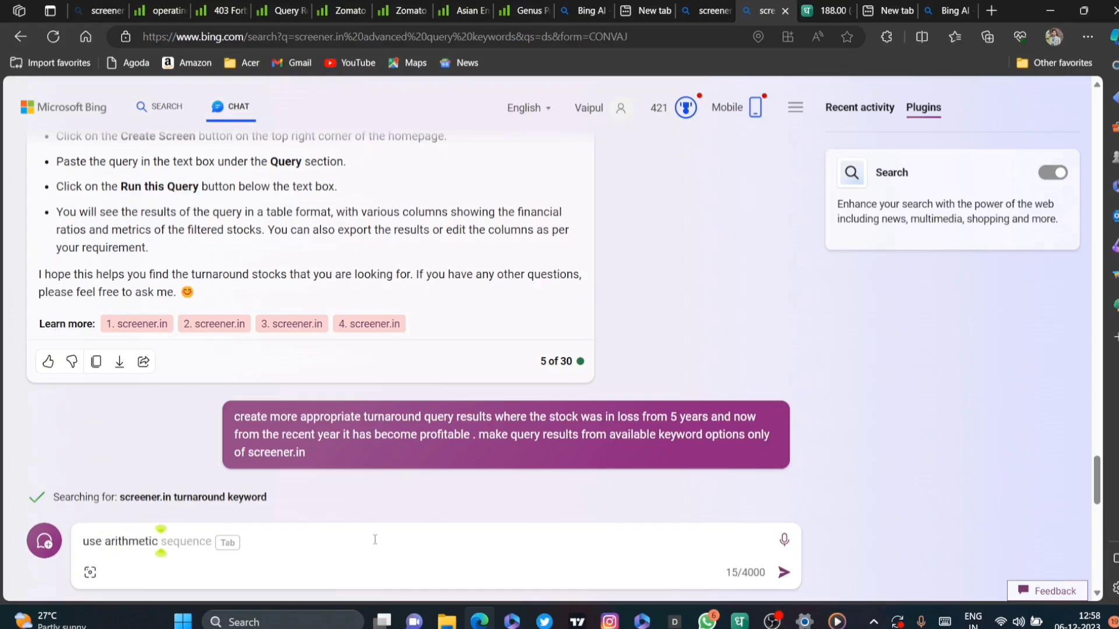
Find the capex query earlier in the chat and highlight the 1.3* multiplier in its gross block condition.
scroll(334, 410, "up", 5)
scroll(333, 410, "up", 10)
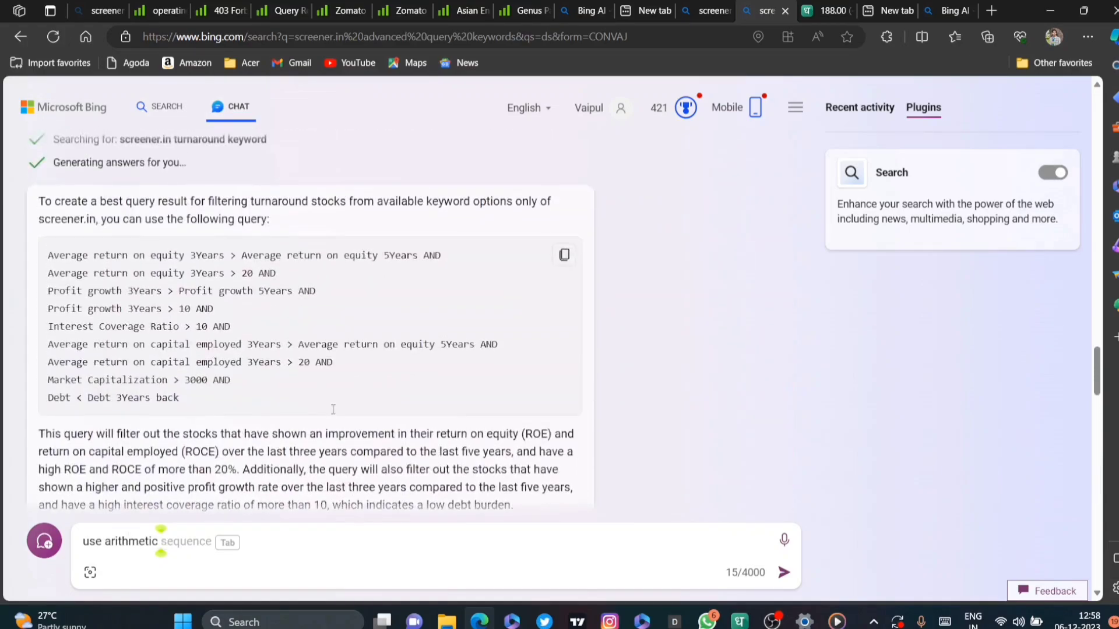
scroll(201, 330, "up", 5)
scroll(201, 330, "up", 5)
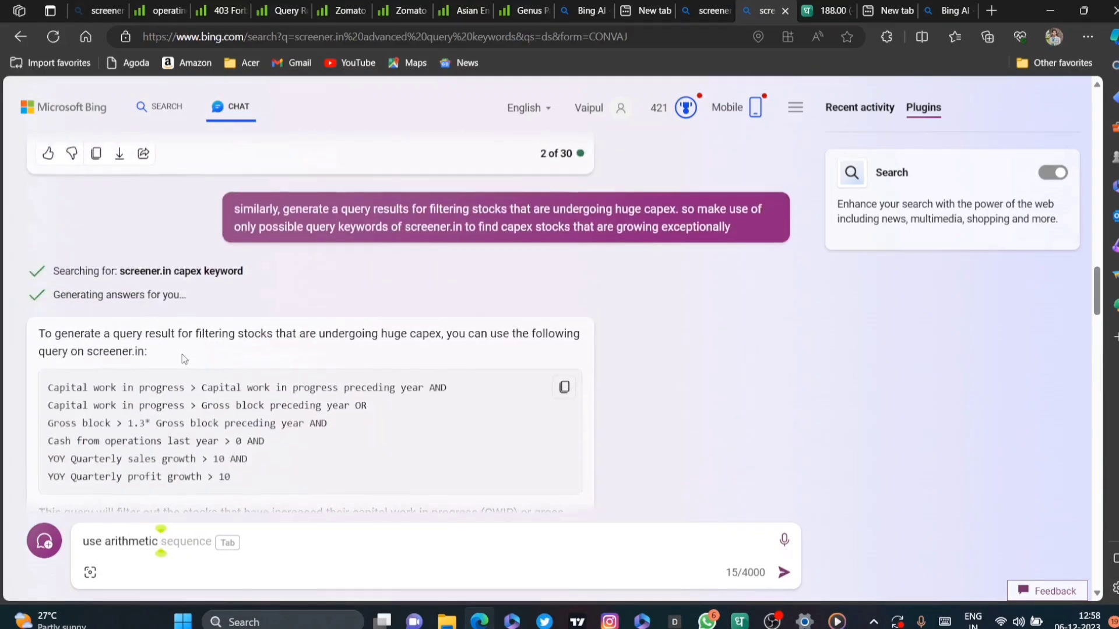
left_click_drag(129, 423, 150, 424)
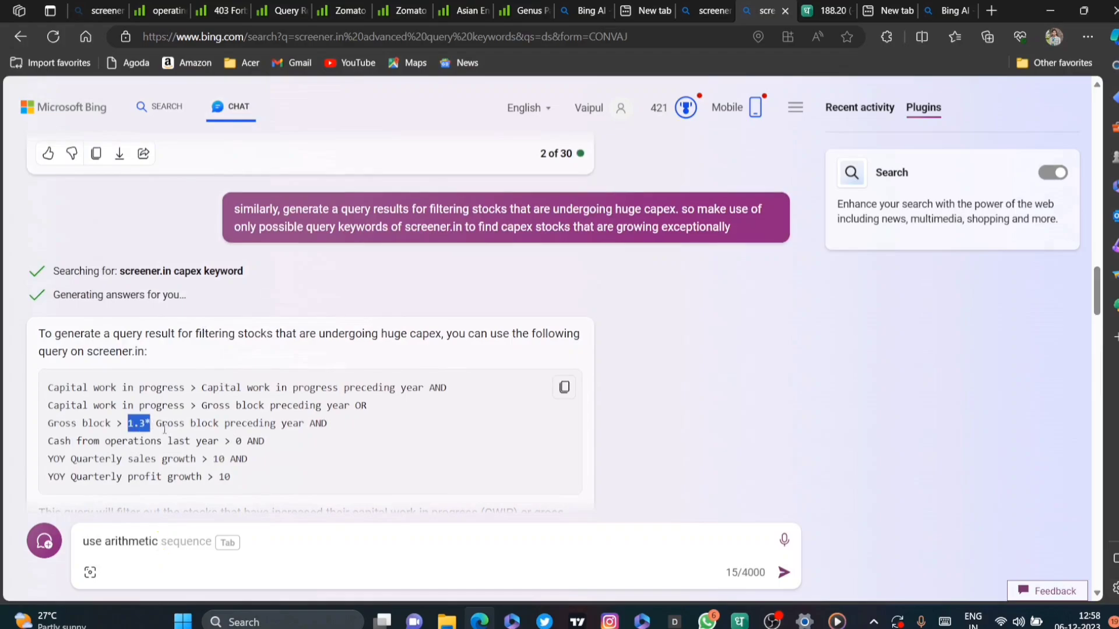
scroll(303, 431, "down", 10)
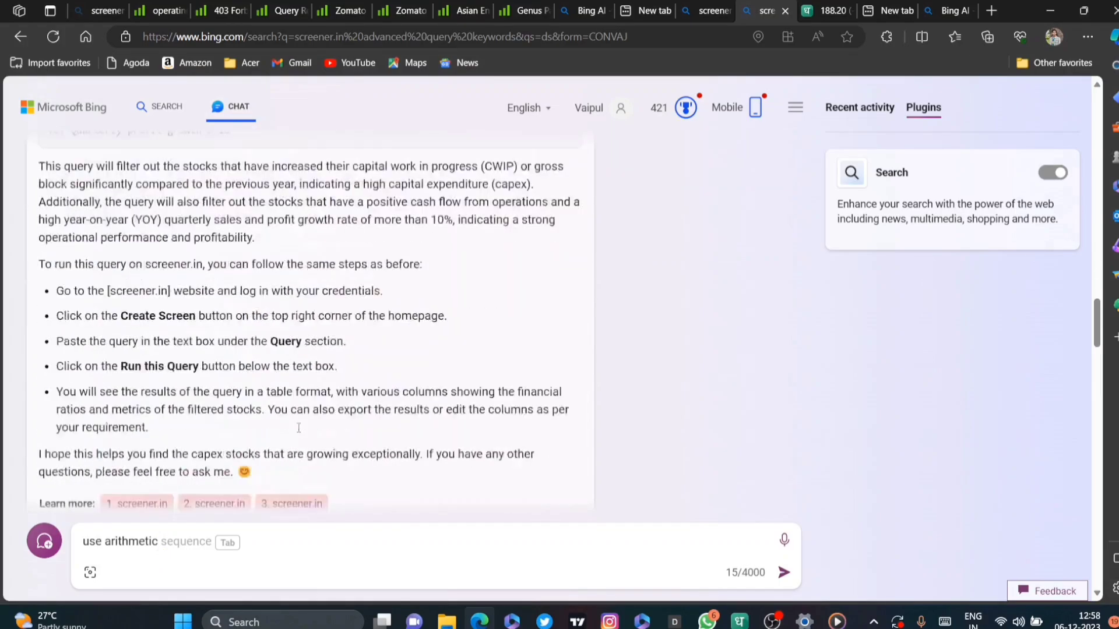
Check the quarterly net profit query in Screener, and review the turnaround prompts and their generated queries in the Bing chat.
left_click(299, 10)
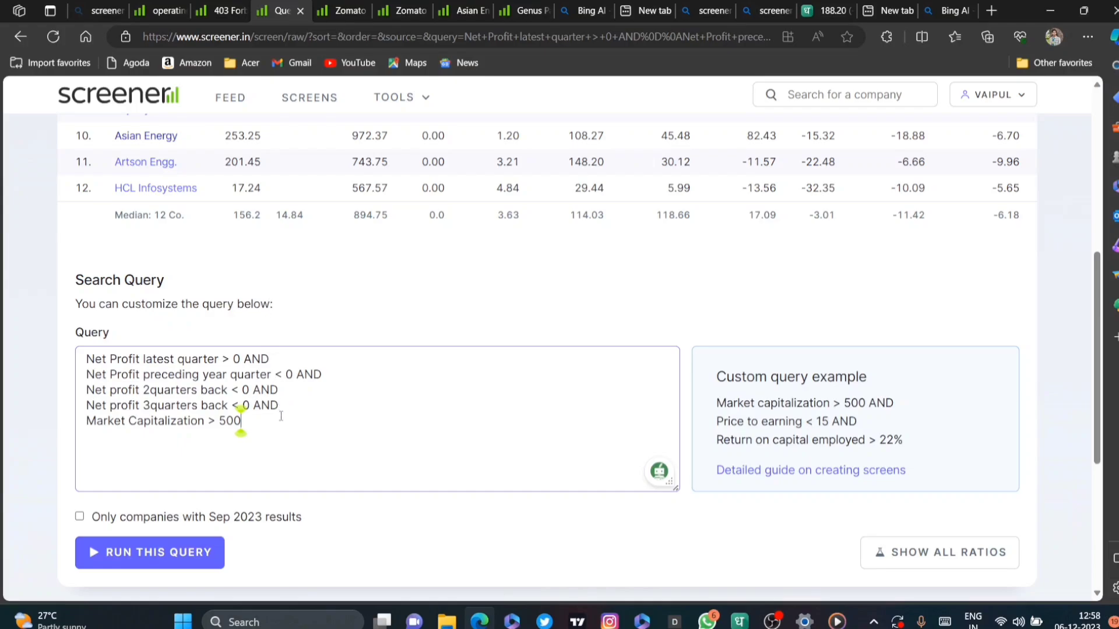
left_click(766, 10)
scroll(683, 356, "down", 1)
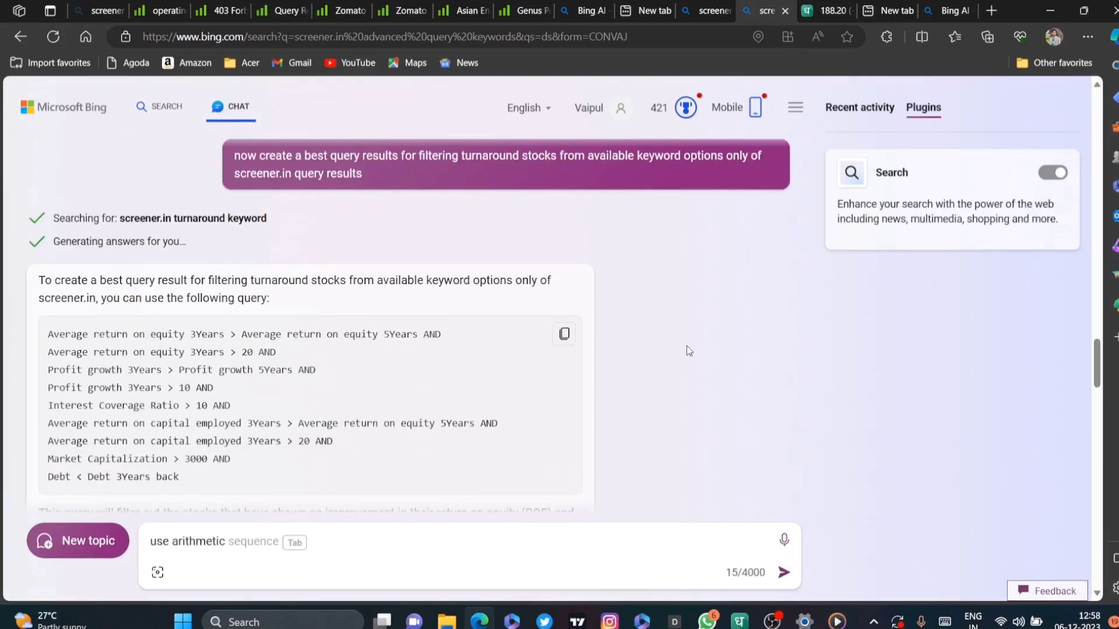
scroll(686, 345, "down", 10)
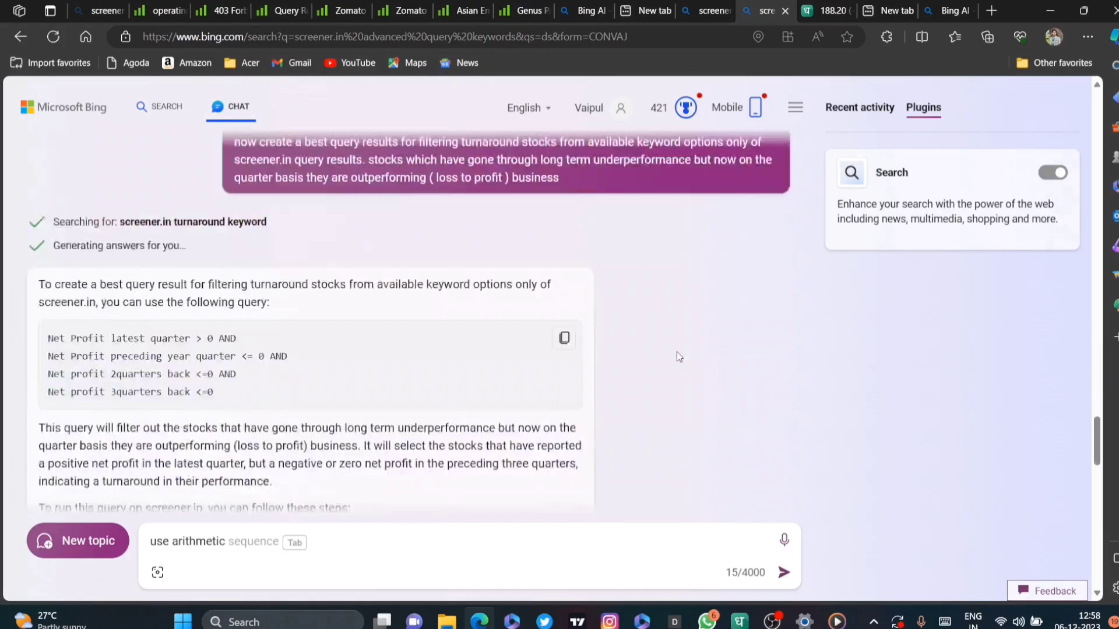
scroll(676, 355, "down", 1)
scroll(675, 361, "down", 4)
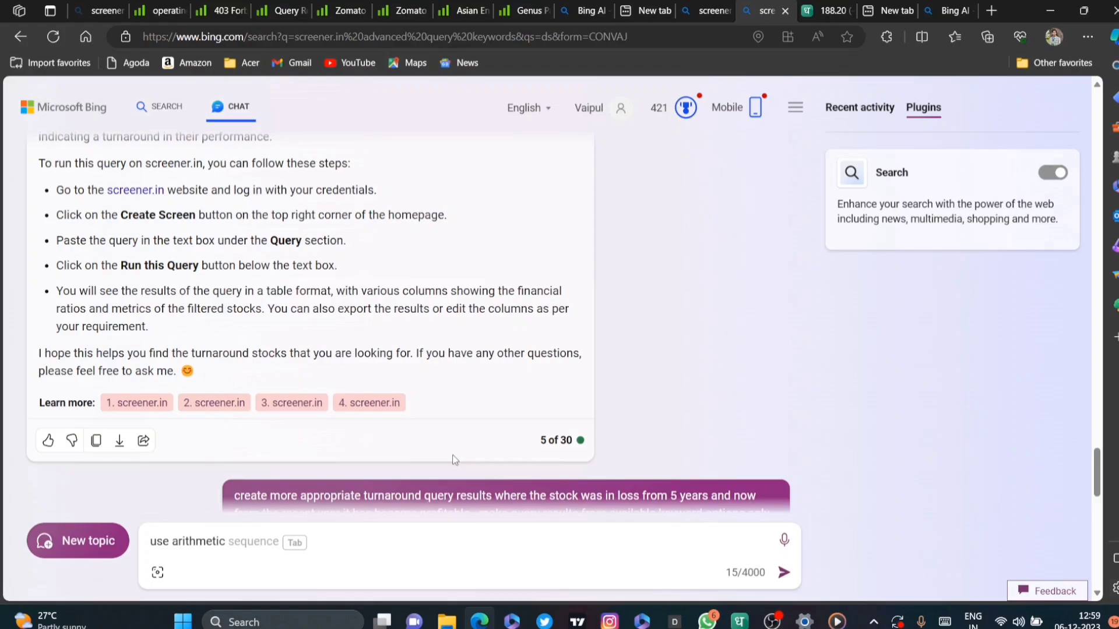
scroll(559, 397, "down", 8)
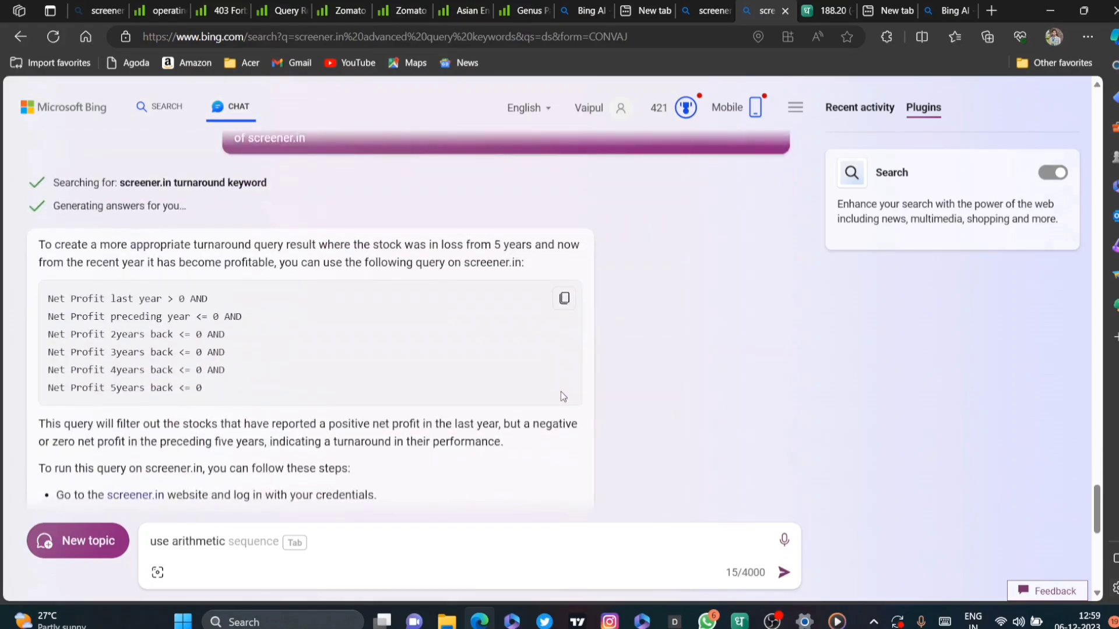
scroll(561, 391, "up", 4)
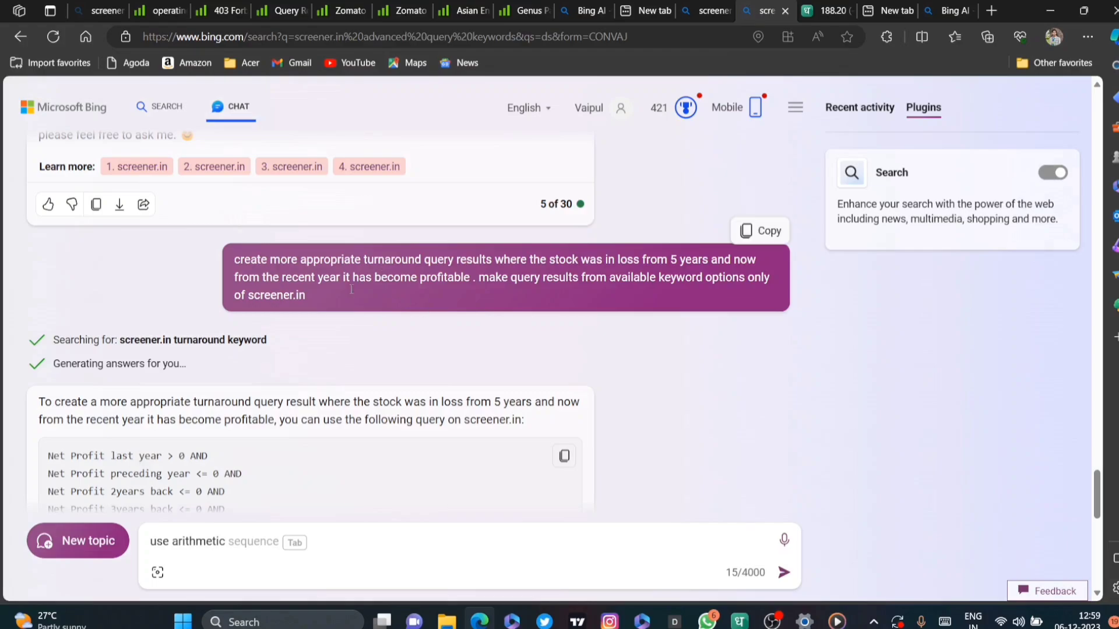
scroll(752, 239, "down", 7)
scroll(146, 417, "up", 7)
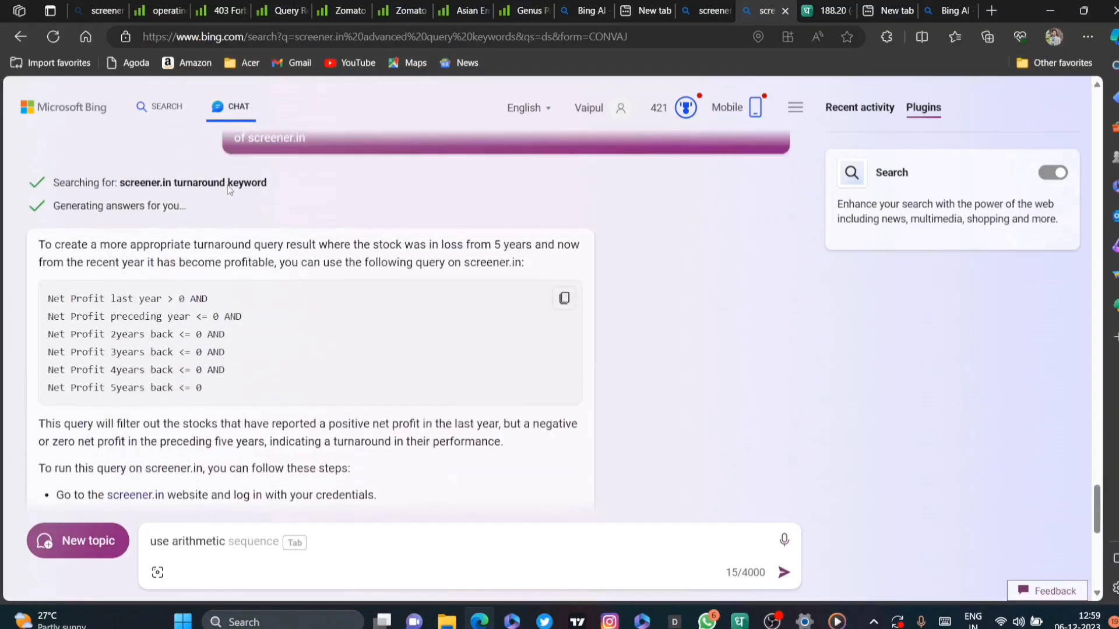
Return to the operating leverage screener and highlight the operating profit growth threshold and the market capitalization condition in its query.
left_click(160, 6)
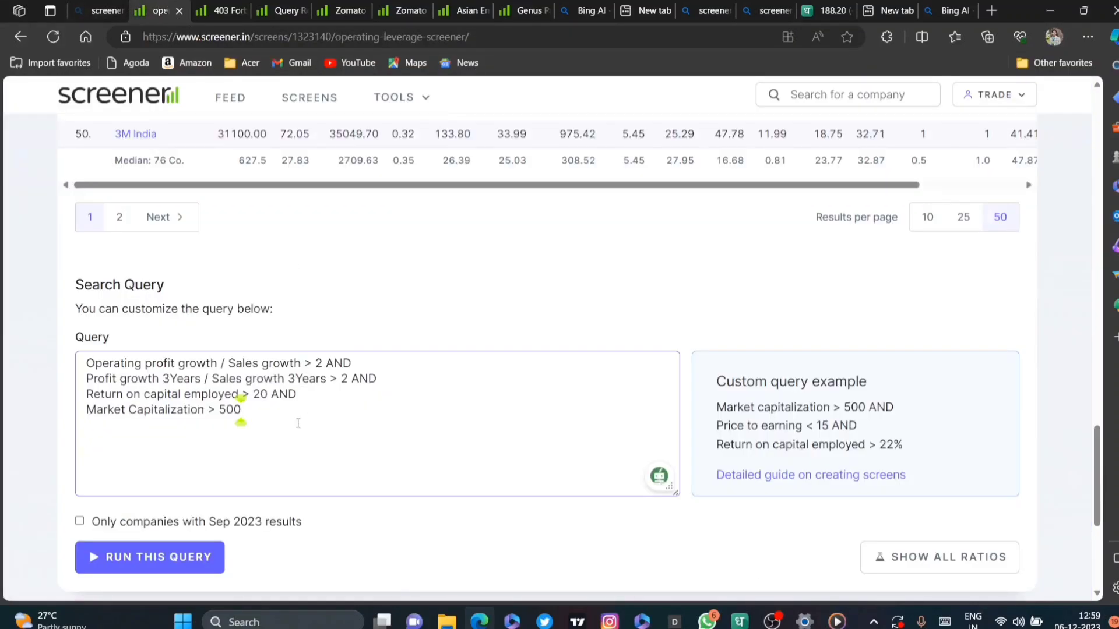
scroll(262, 420, "up", 10)
scroll(302, 427, "up", 4)
scroll(303, 506, "down", 14)
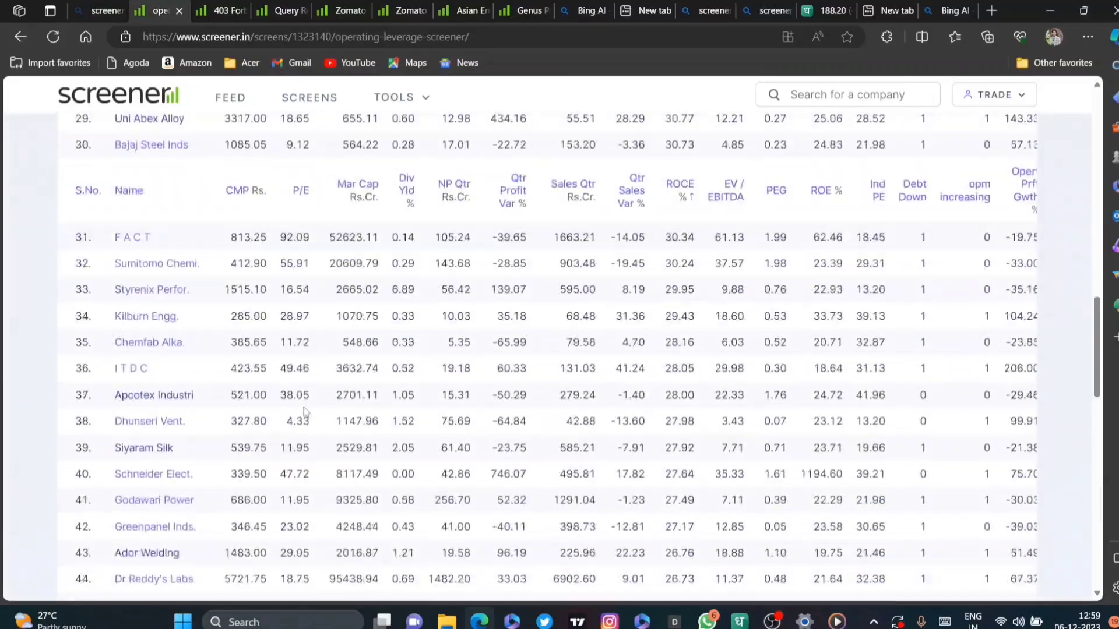
left_click(228, 302)
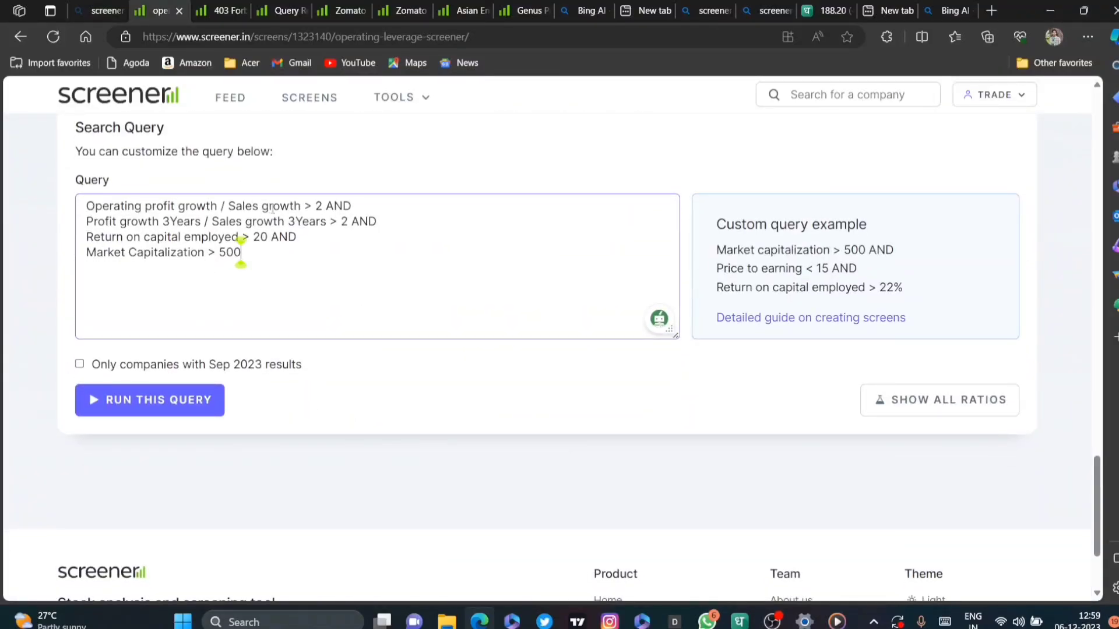
left_click_drag(242, 205, 325, 208)
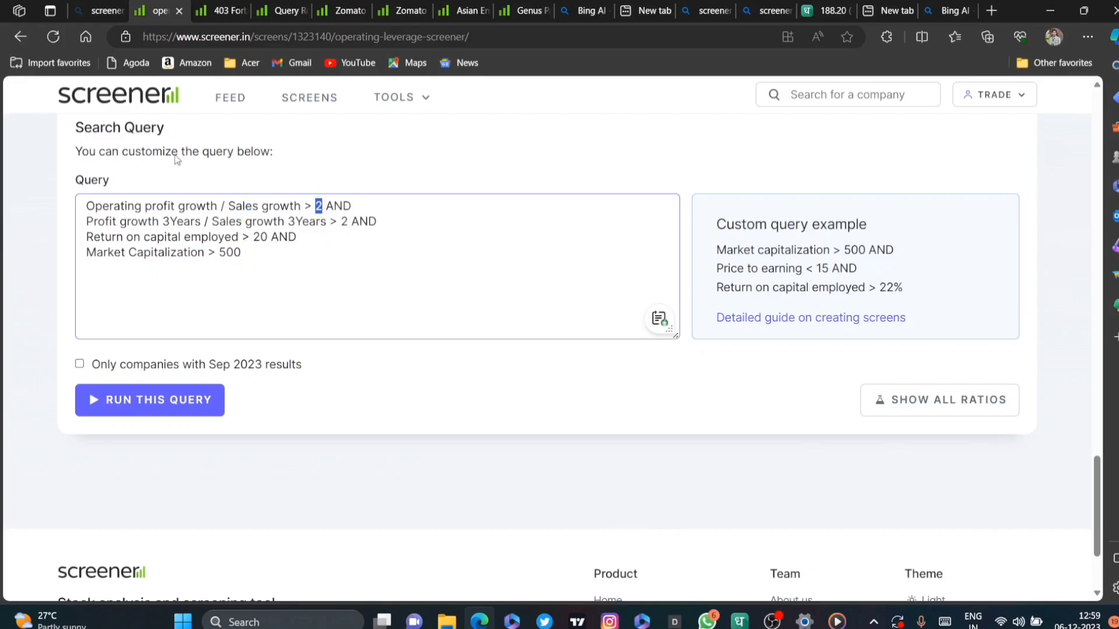
mouse_move(102, 206)
left_mouse_down()
mouse_move(306, 207)
mouse_move(105, 204)
left_mouse_up()
left_click_drag(126, 237, 170, 222)
left_click(265, 265)
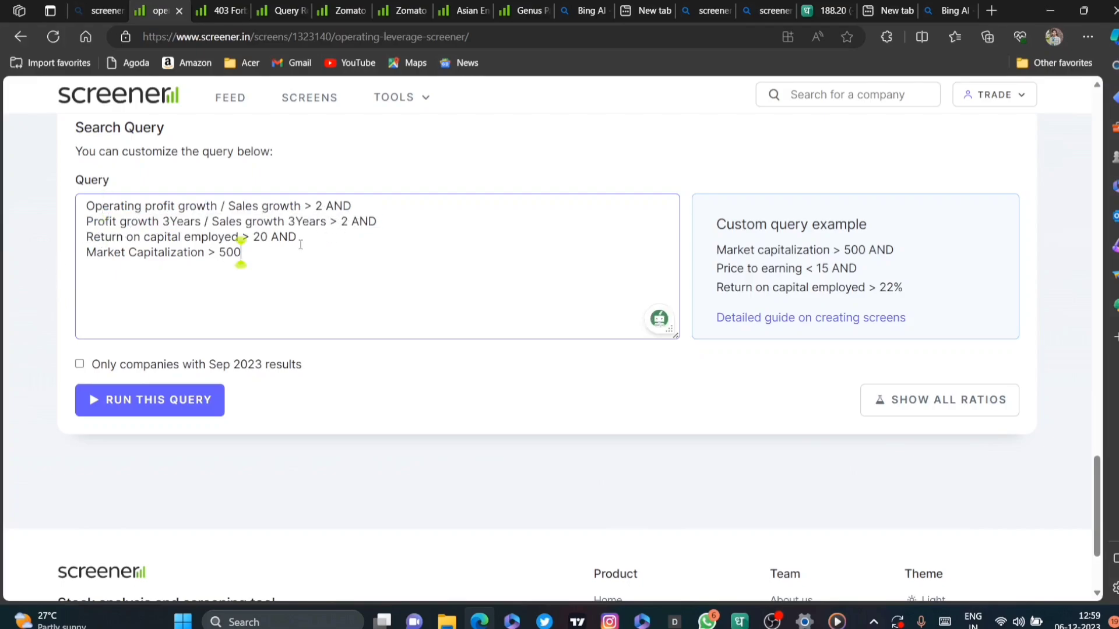
left_click_drag(103, 256, 241, 264)
Examine the companies listed in the results of the operating leverage screener.
scroll(262, 350, "up", 10)
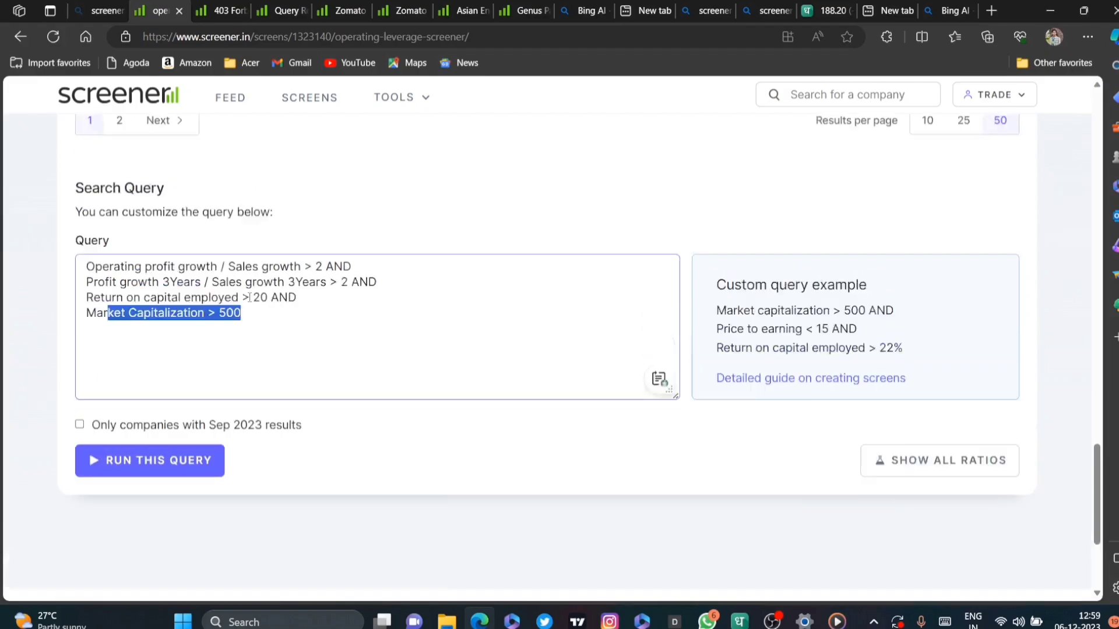
scroll(289, 367, "up", 5)
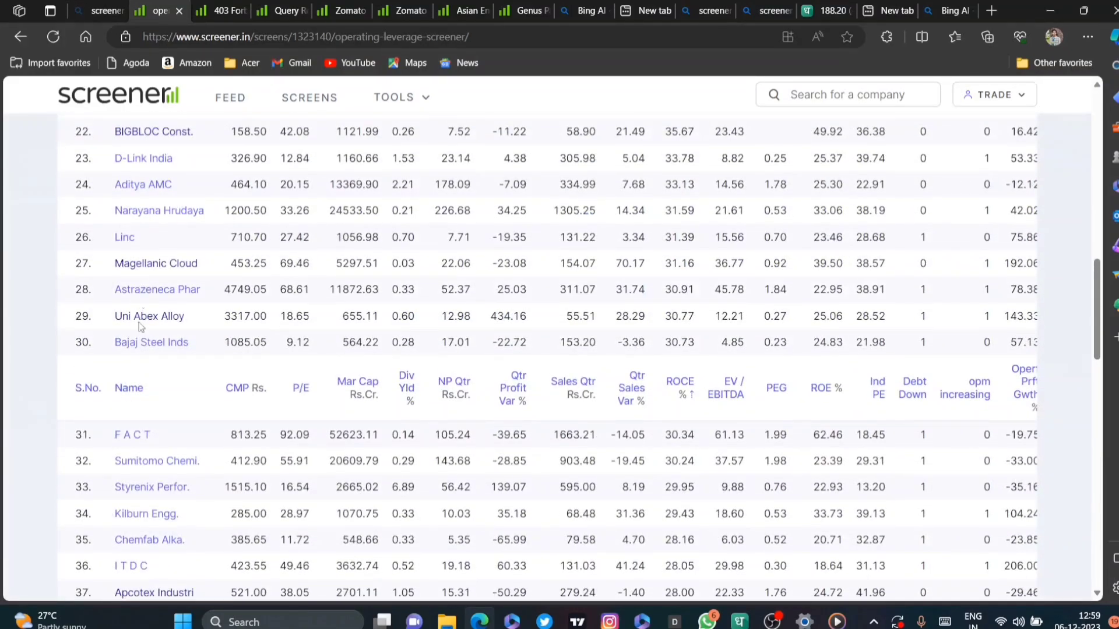
scroll(145, 360, "down", 1)
scroll(145, 359, "down", 2)
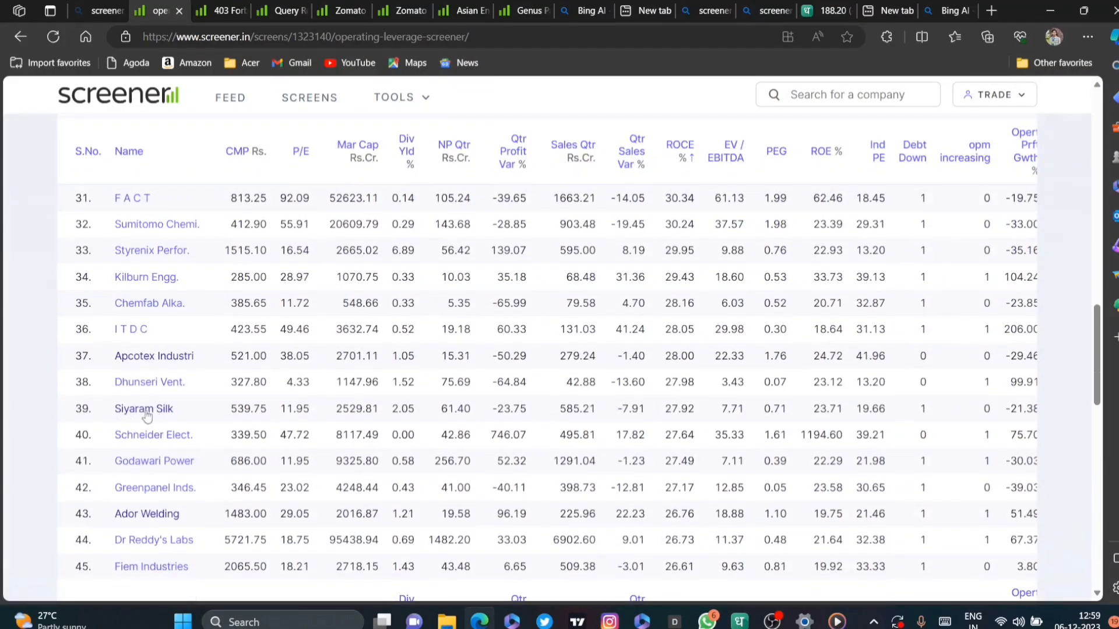
scroll(146, 423, "up", 6)
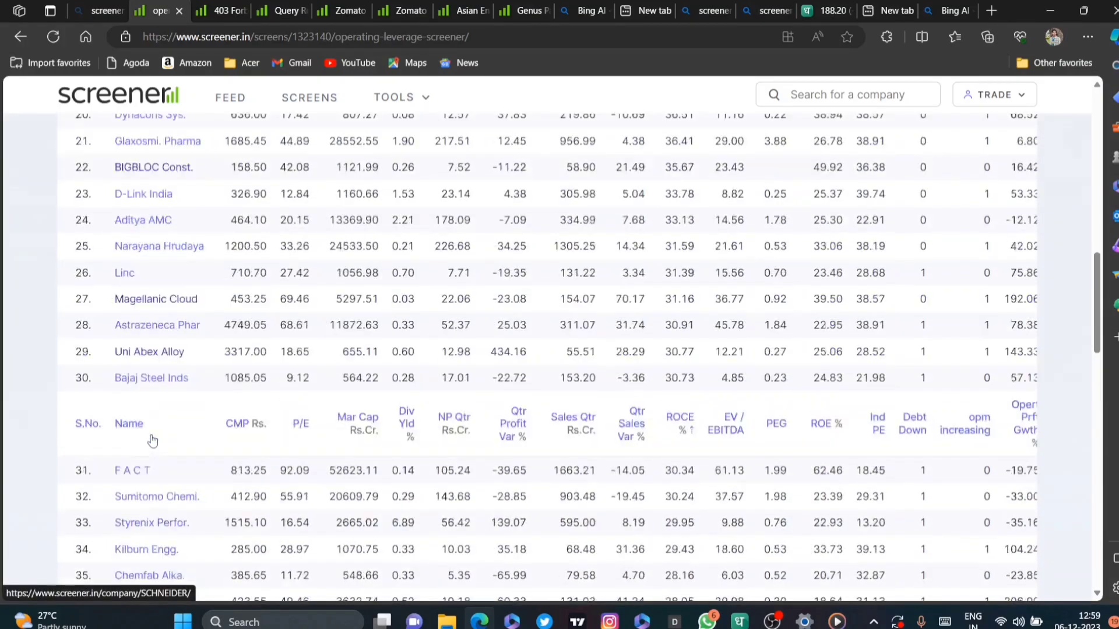
scroll(158, 429, "up", 5)
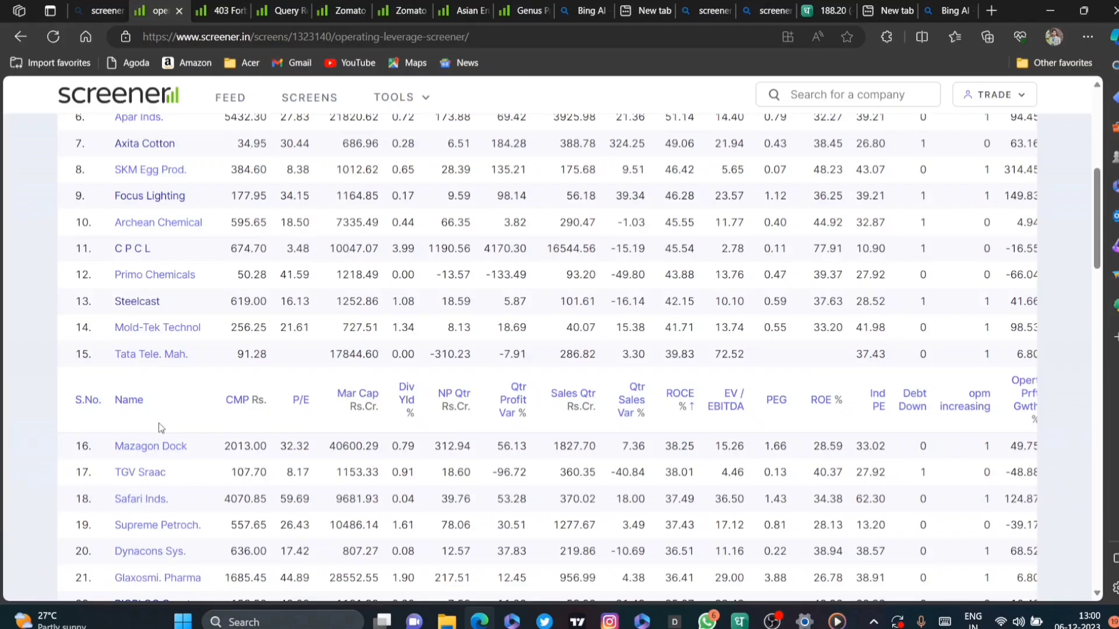
scroll(189, 355, "up", 1)
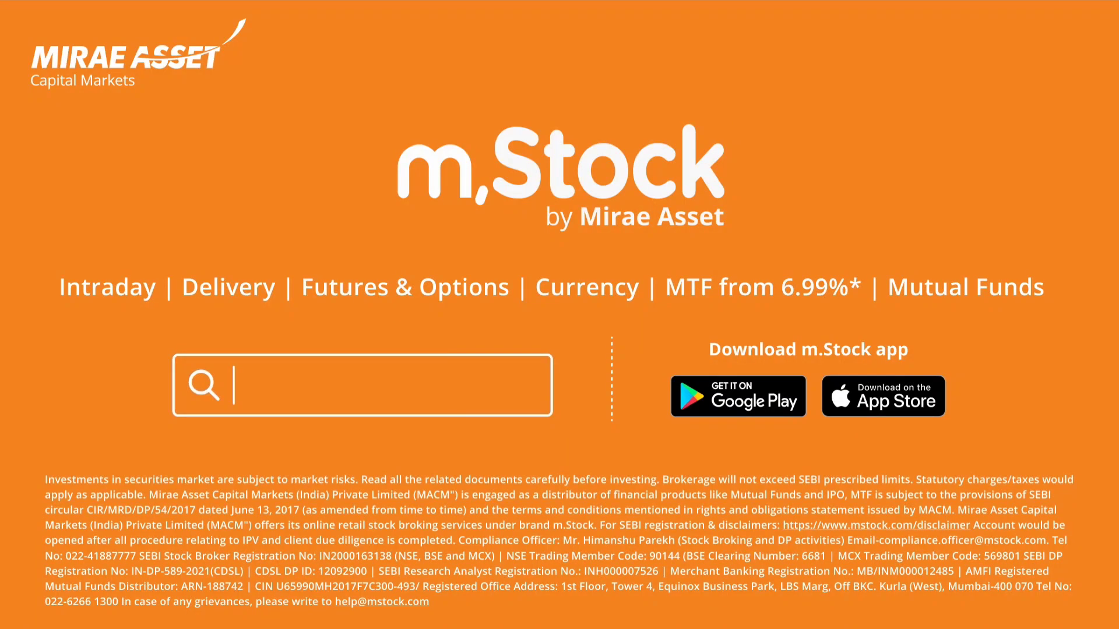